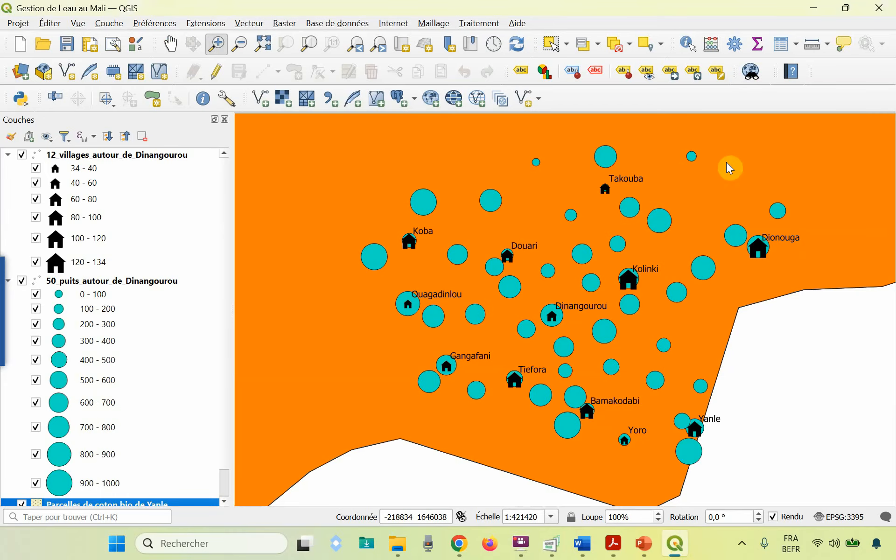
Show the statistical summary of the DEBIT_PUIT field of the 50_puits_autour_de_Dinangourou layer and read through its values
left_click(761, 53)
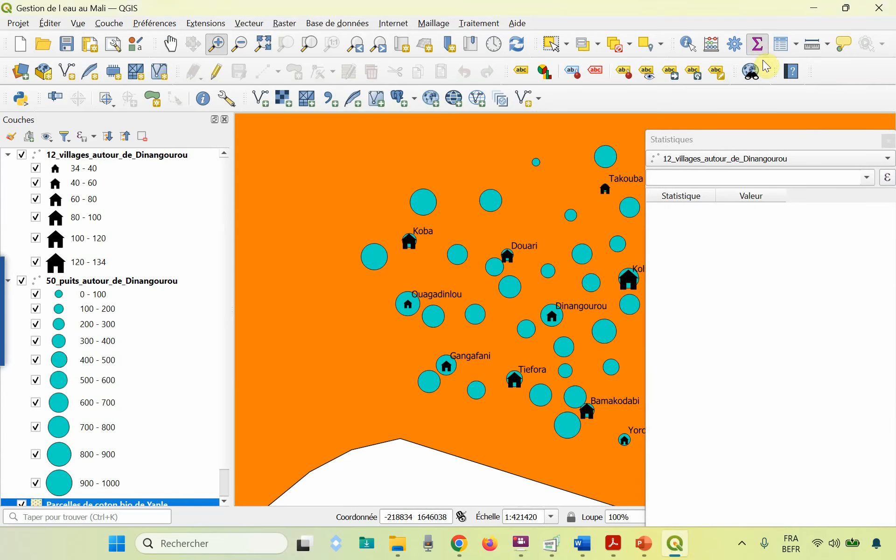
left_click_drag(809, 137, 521, 177)
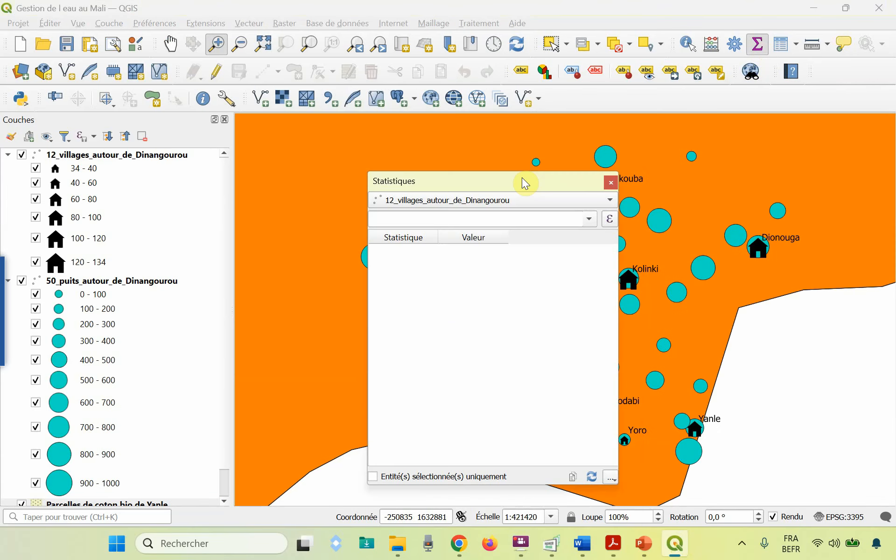
left_click(607, 202)
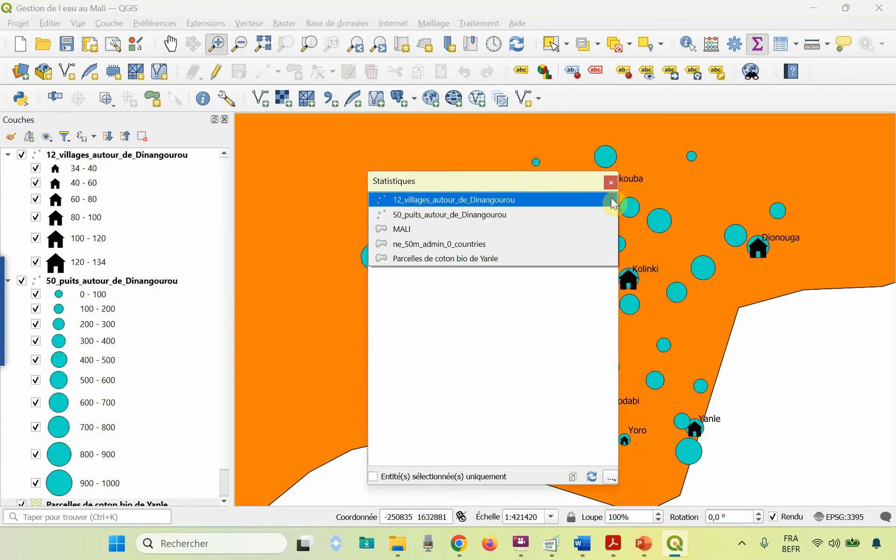
left_click(483, 215)
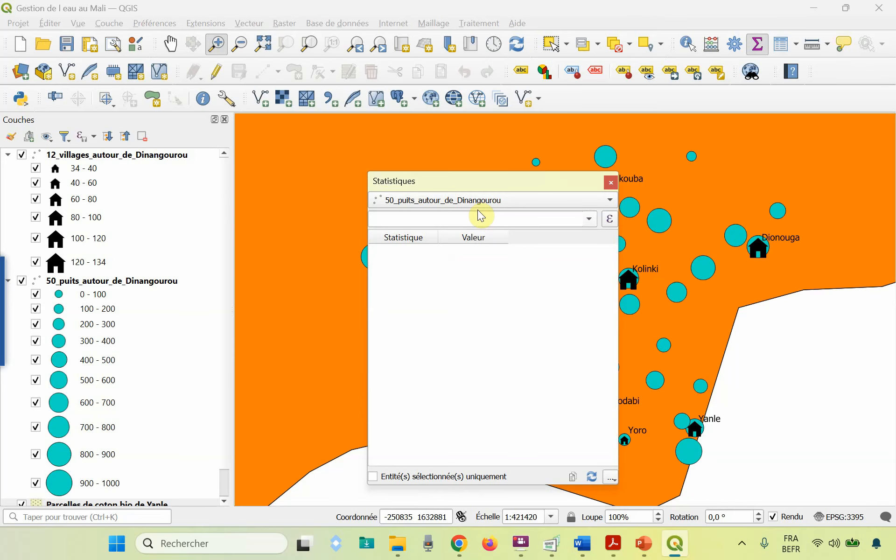
left_click(478, 212)
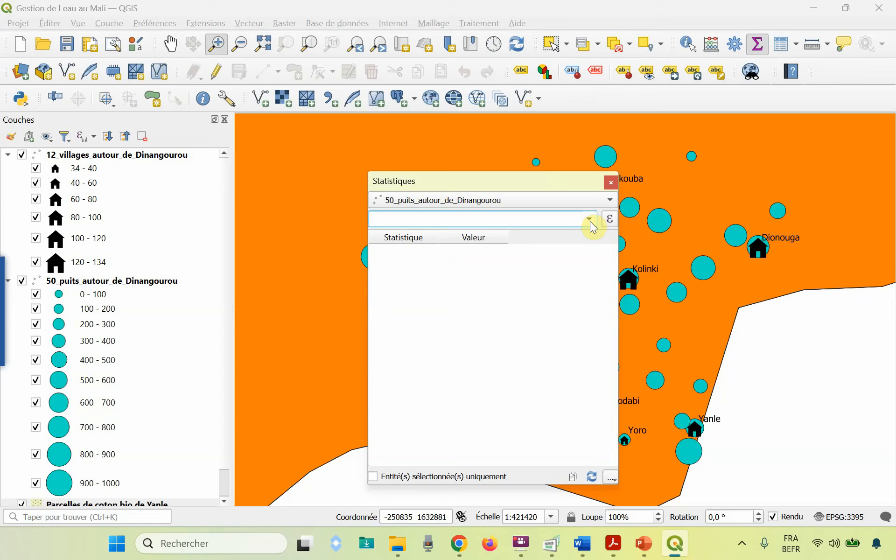
left_click(591, 221)
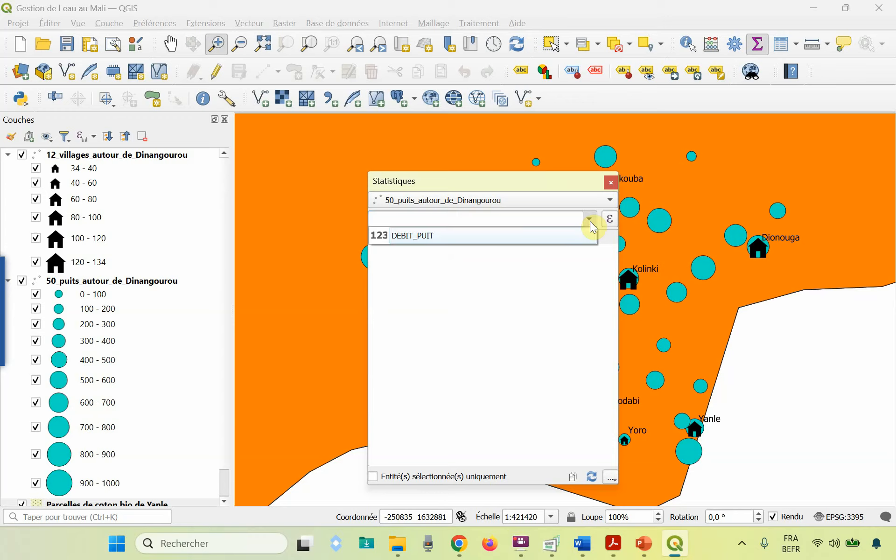
left_click(511, 237)
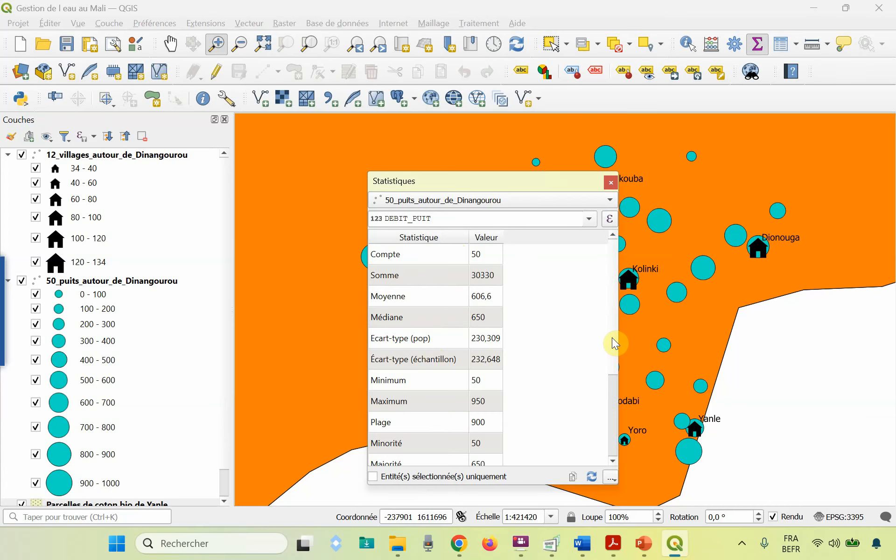
left_click_drag(612, 337, 617, 371)
scroll(618, 386, "down", 4)
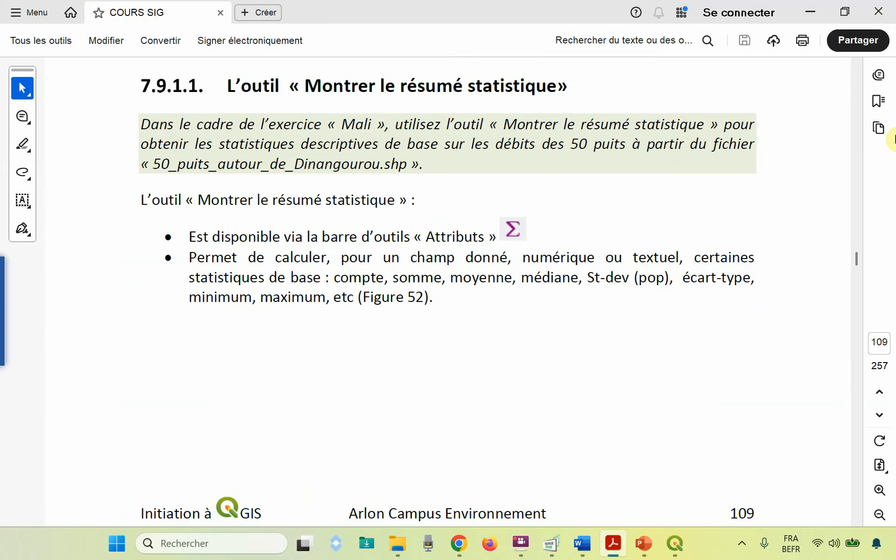
In the COURS SIG PDF, read section 7.9.1.1 on the « Montrer le résumé statistique » tool, including Figure 52 and the note below it
scroll(640, 335, "down", 10)
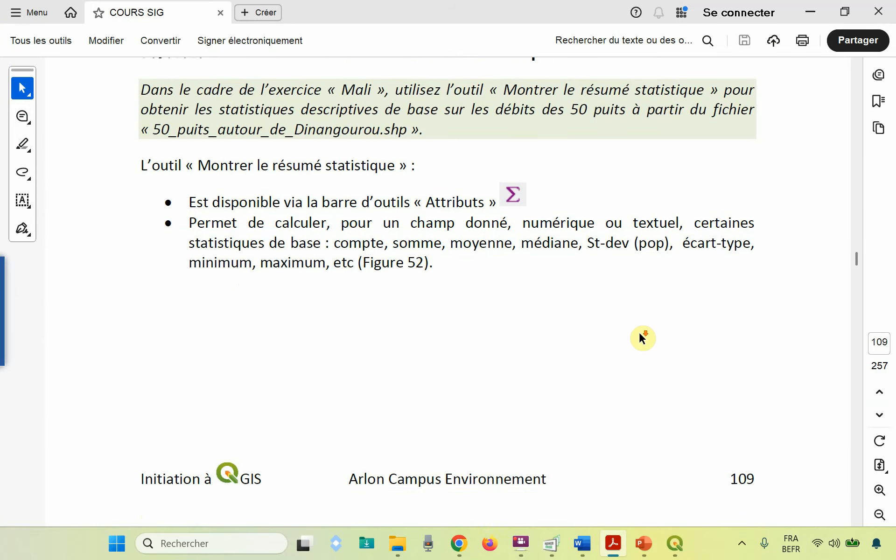
scroll(640, 333, "down", 4)
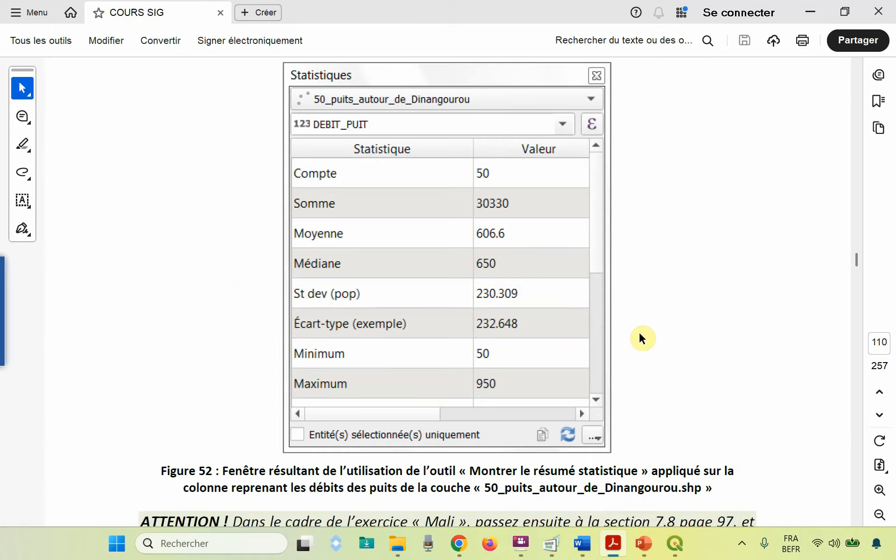
scroll(640, 332, "up", 1)
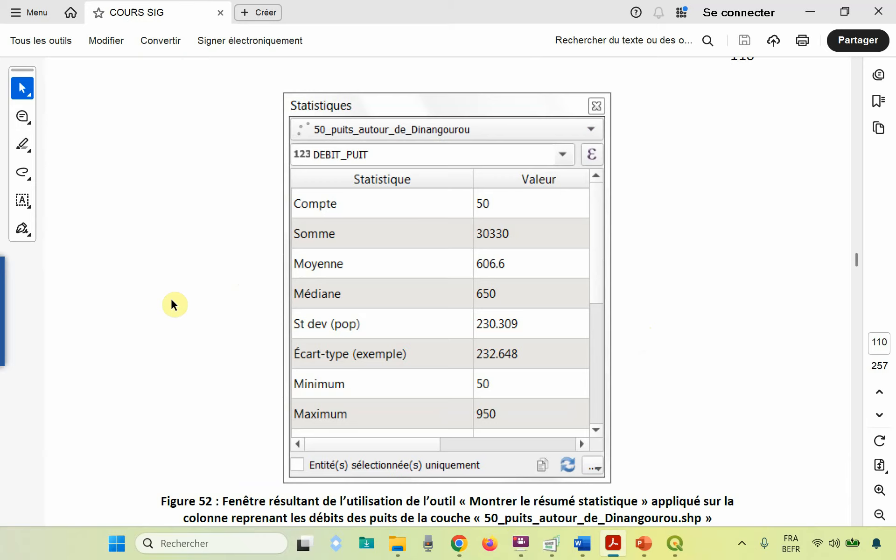
scroll(172, 302, "down", 3)
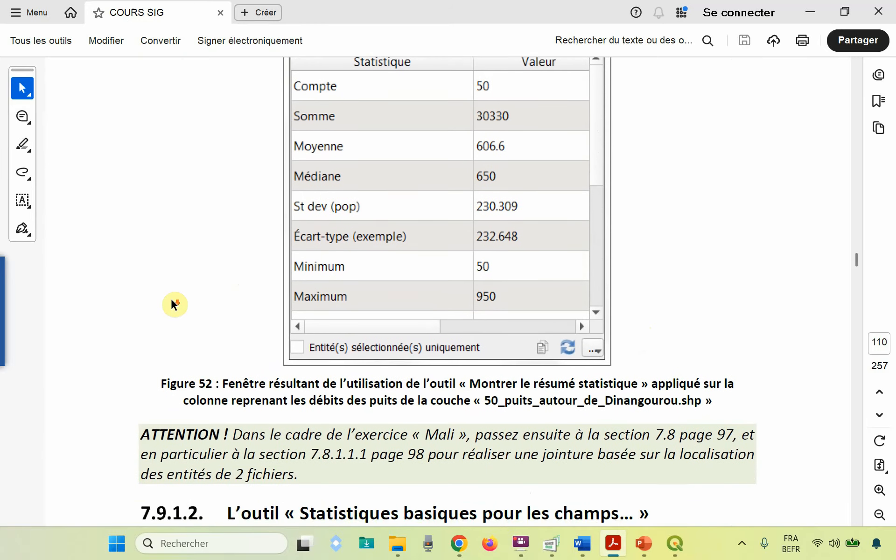
scroll(171, 303, "up", 1)
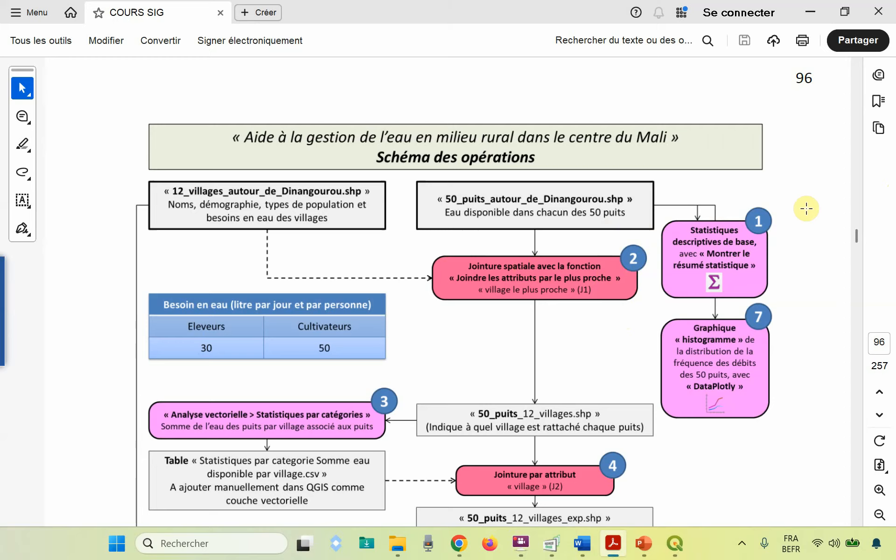
From operation 1 of the page 96 operations scheme, go to its manual section and follow the reference to section 7.8.1.1.1
left_click(754, 244)
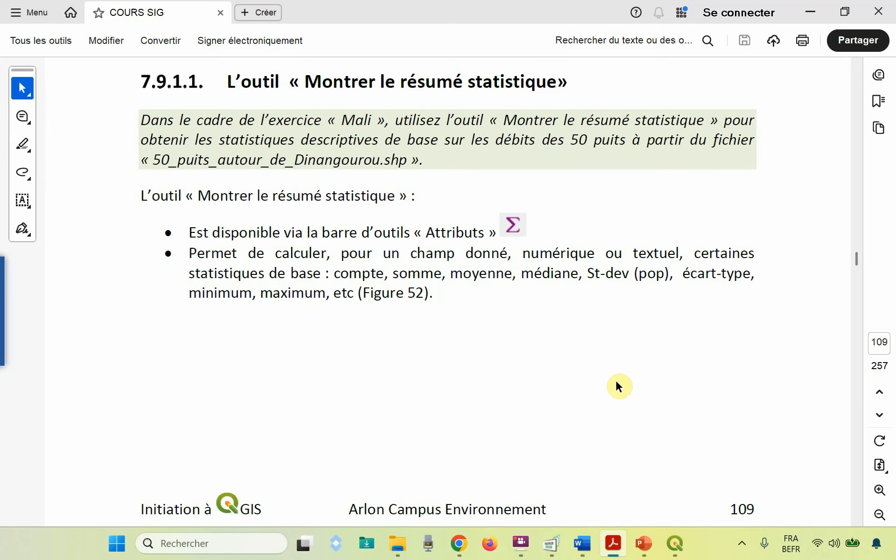
scroll(616, 381, "down", 12)
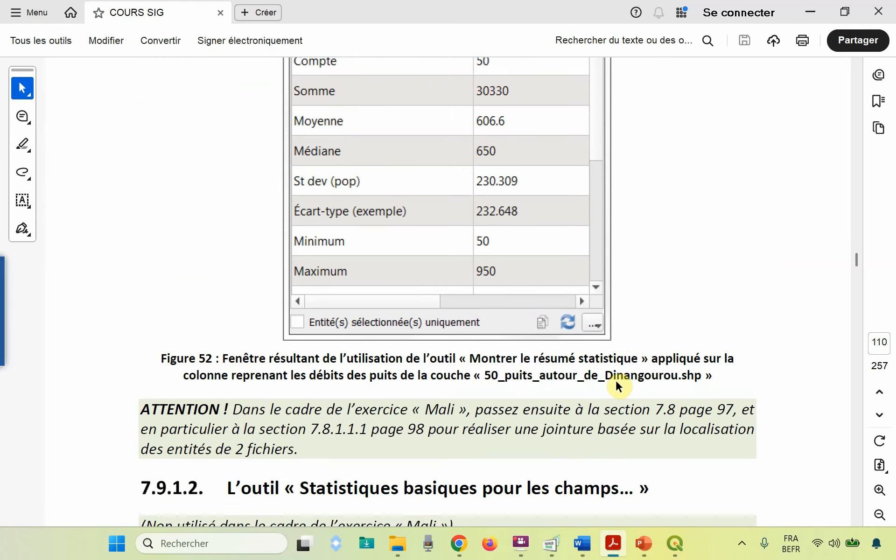
scroll(616, 381, "up", 2)
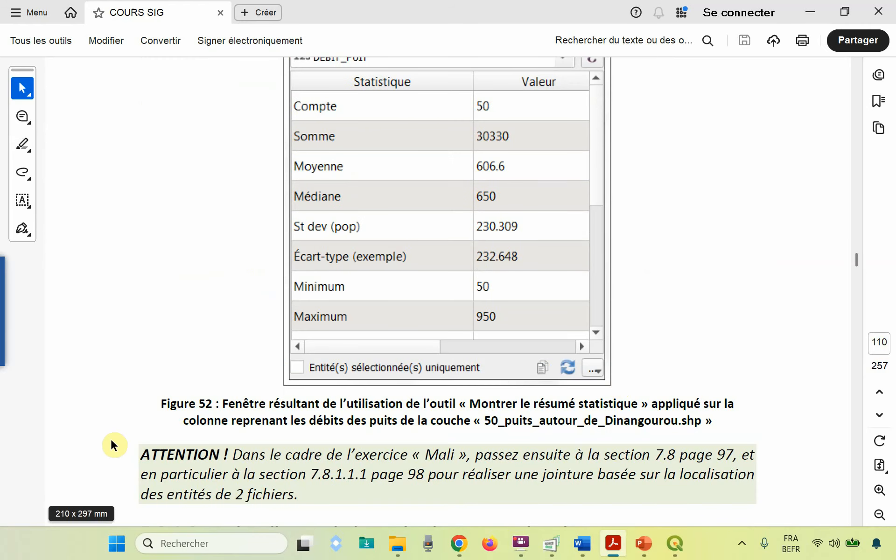
left_click(420, 481)
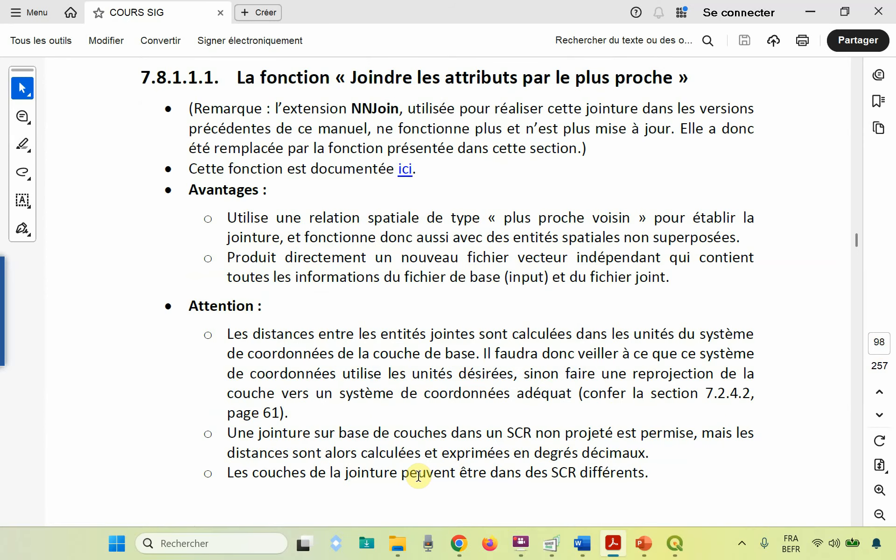
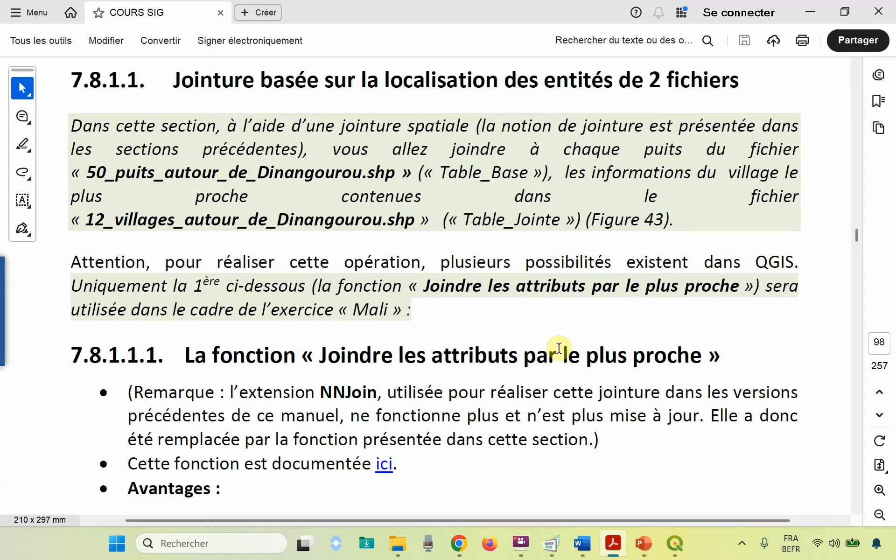
Switch to QGIS and open the processing toolbox
left_click(679, 551)
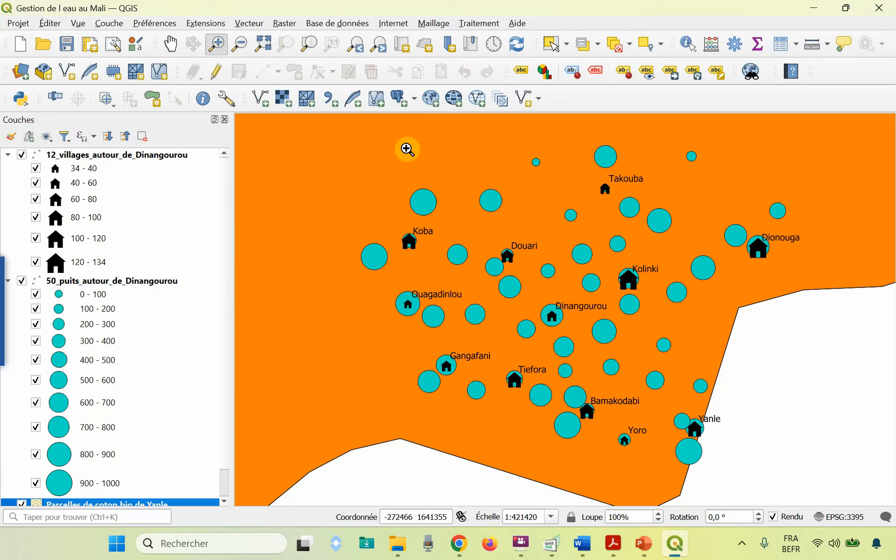
left_click(485, 24)
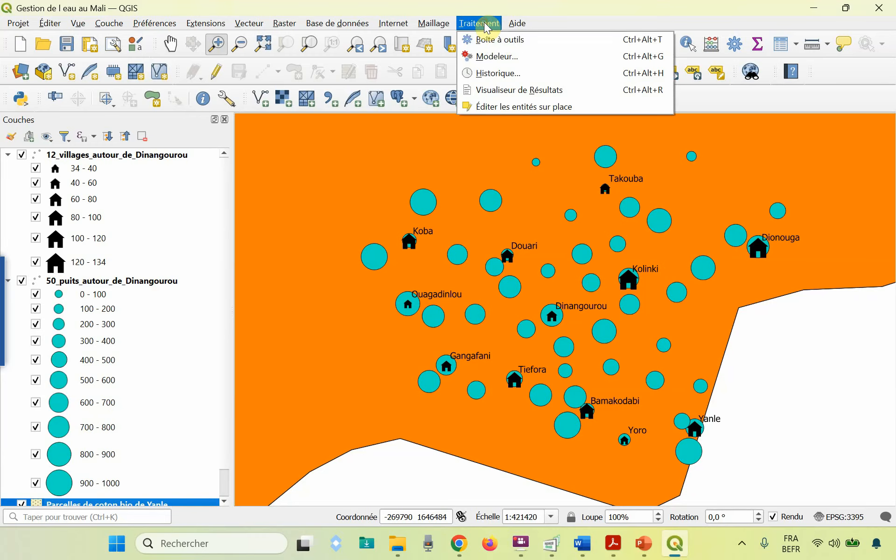
left_click(494, 40)
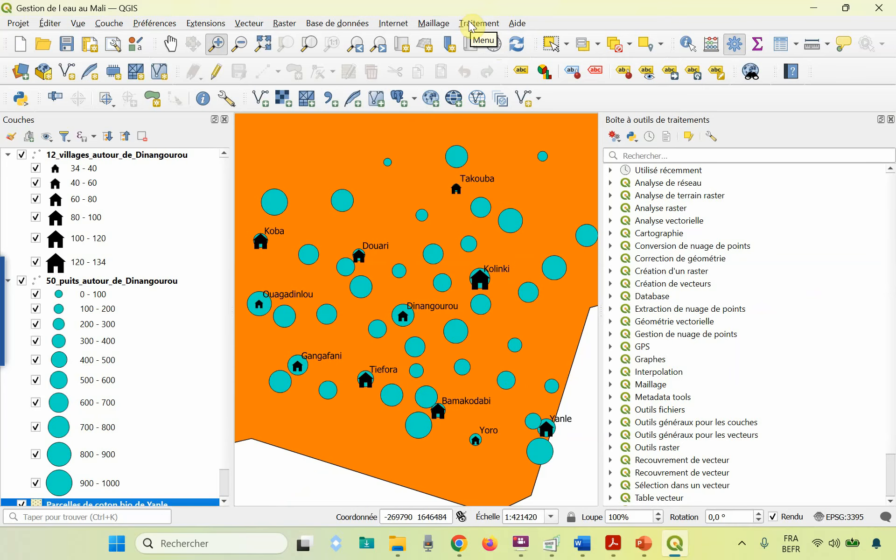
Search all QGIS extensions for "processing" and show the details of the Processing extension
left_click(207, 24)
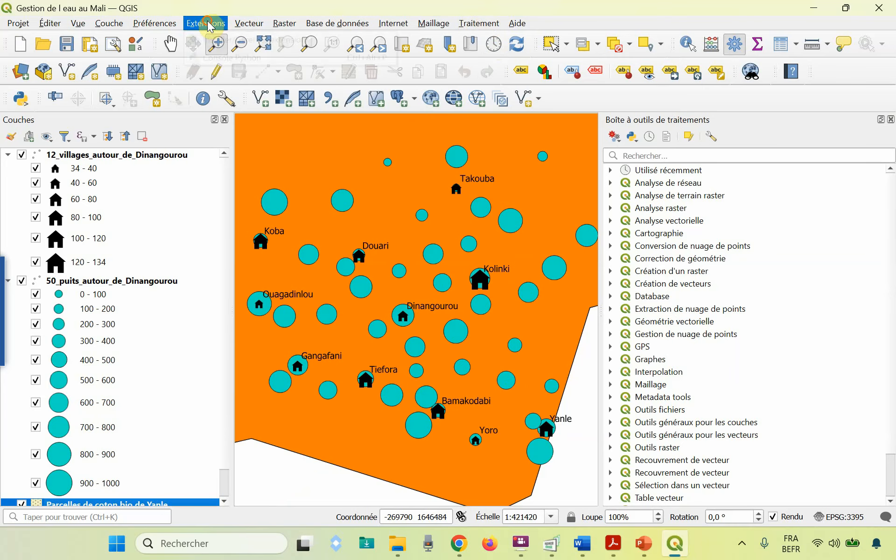
left_click(225, 40)
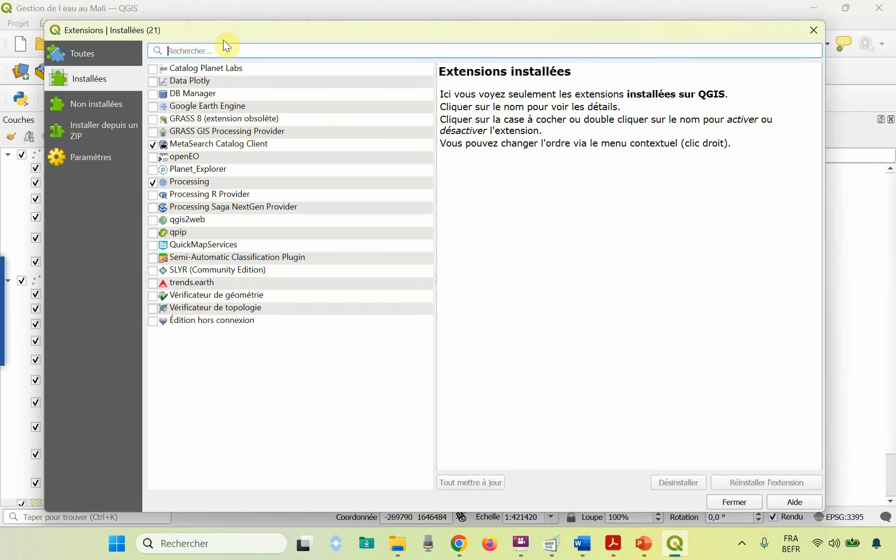
left_click(95, 54)
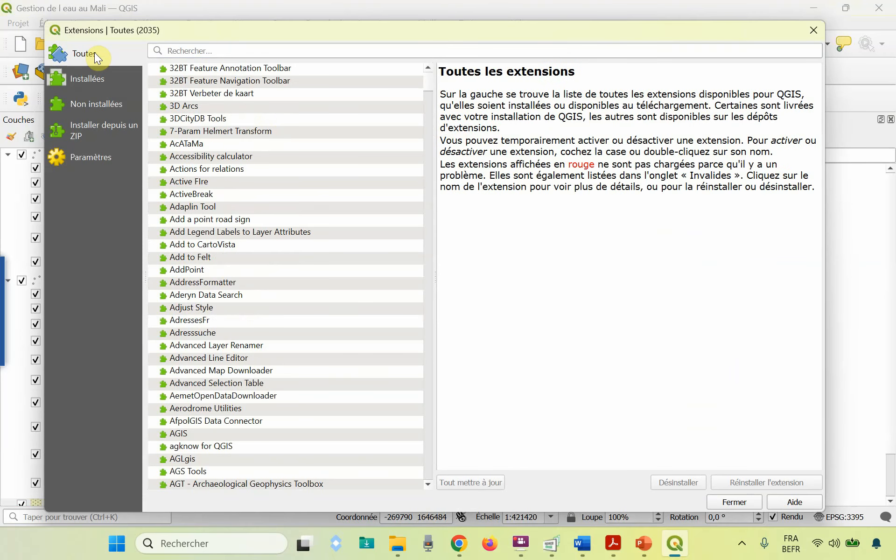
left_click(202, 49)
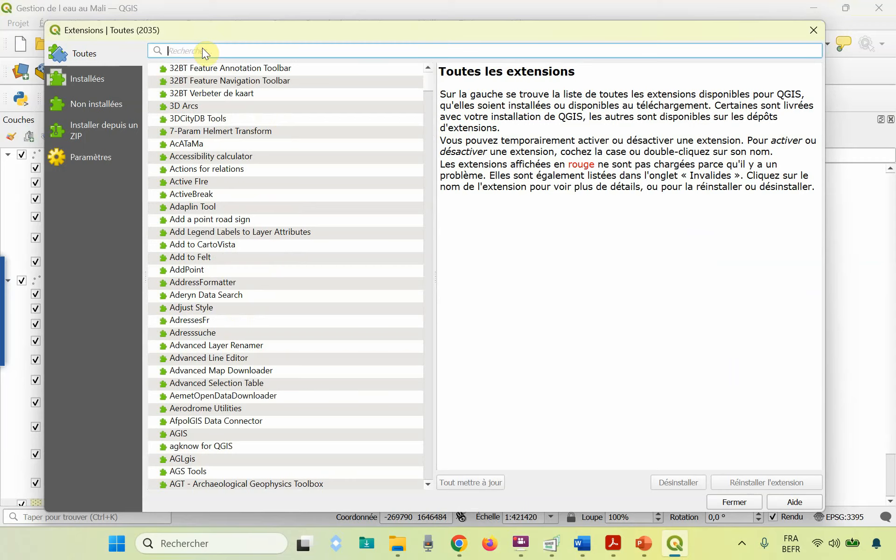
type("processi")
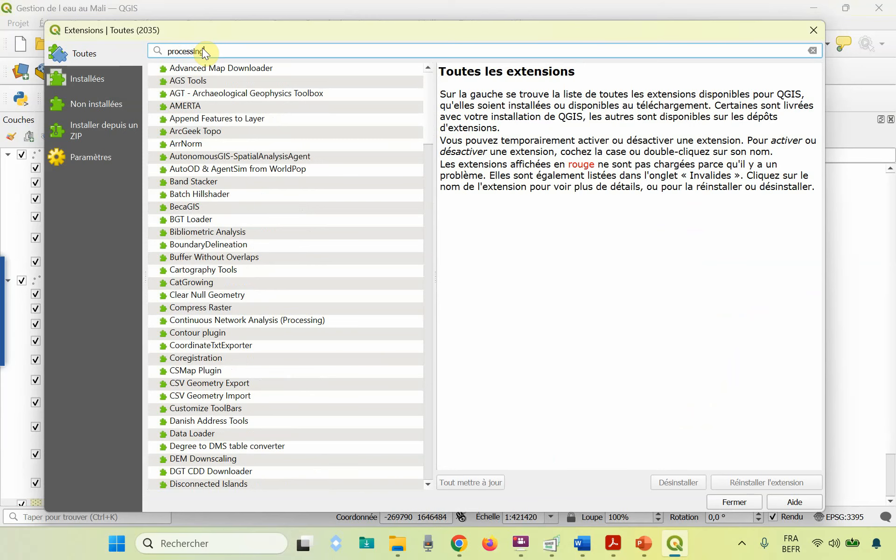
type("ng")
scroll(213, 258, "down", 20)
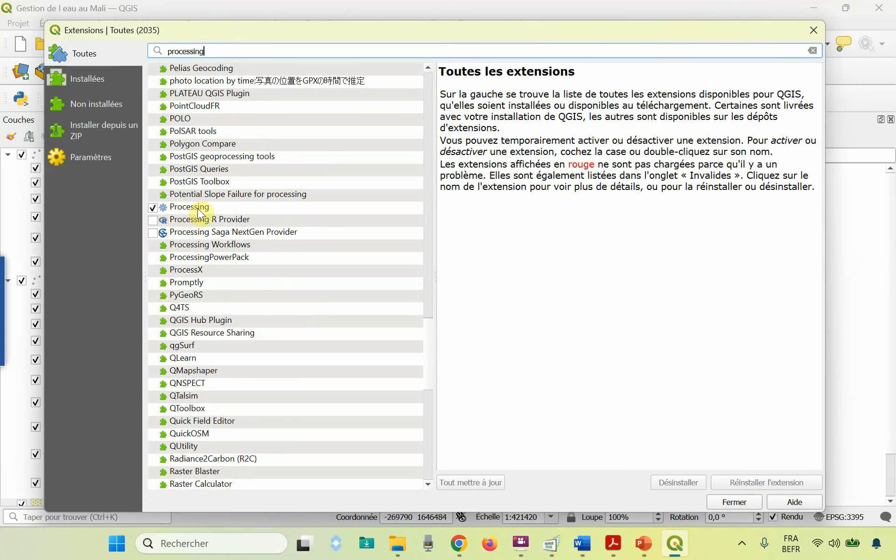
left_click(198, 208)
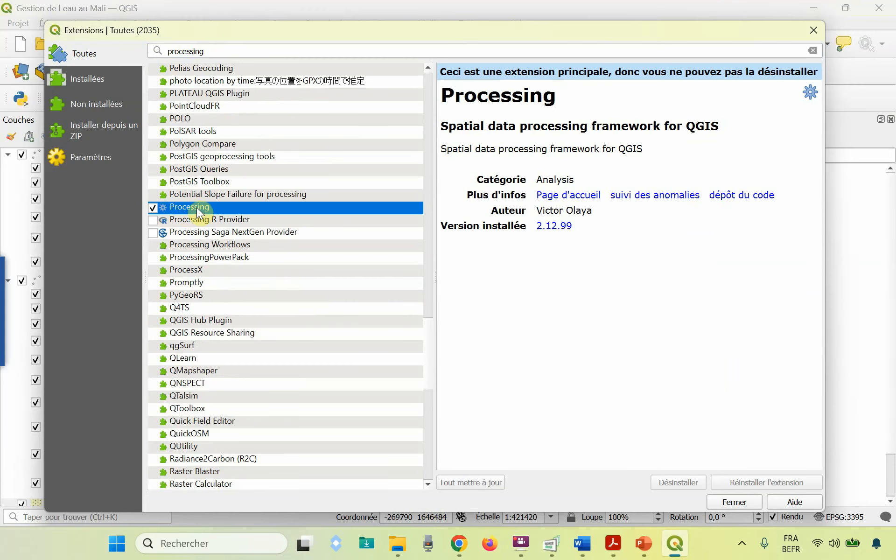
Disable and re-enable the Processing extension, and close the extension manager
left_click(152, 207)
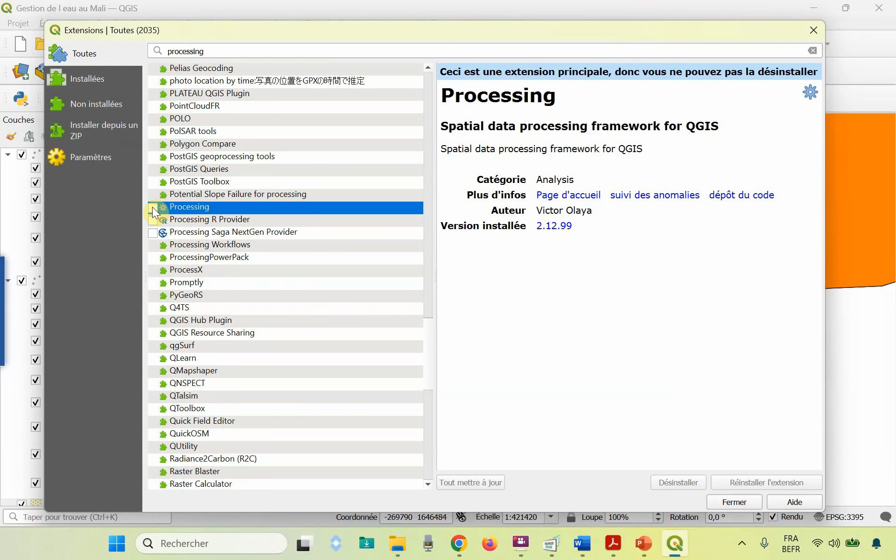
left_click(152, 207)
left_click(724, 502)
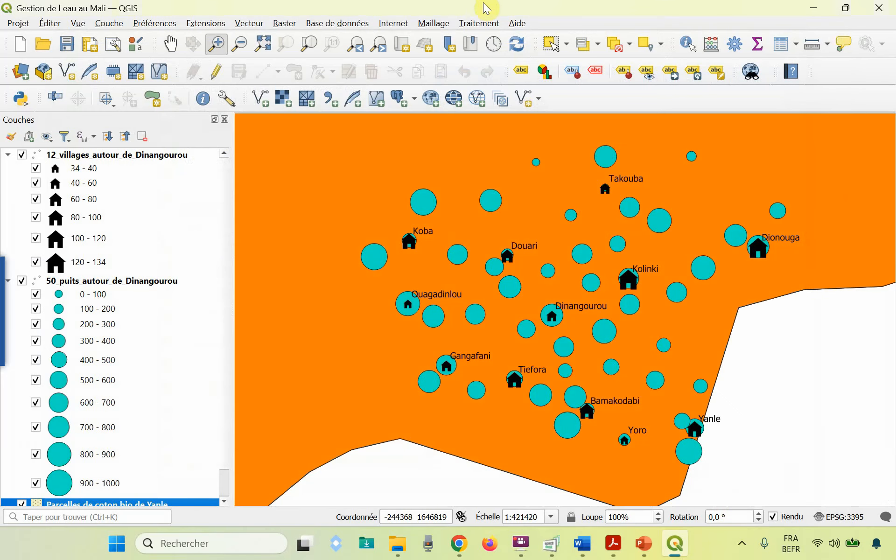
Reopen the processing toolbox and locate « Joindre les attributs par le plus proche » under « Outils généraux pour les vecteurs »
left_click(474, 24)
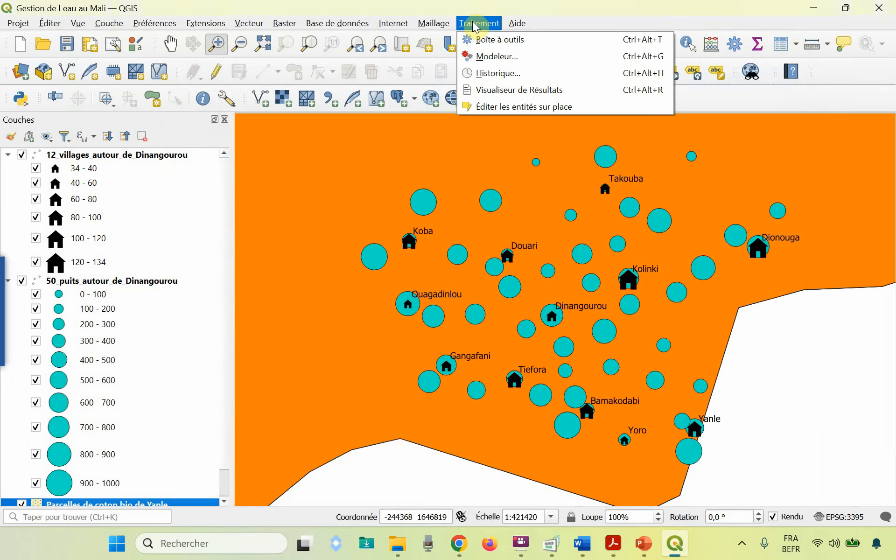
left_click(488, 39)
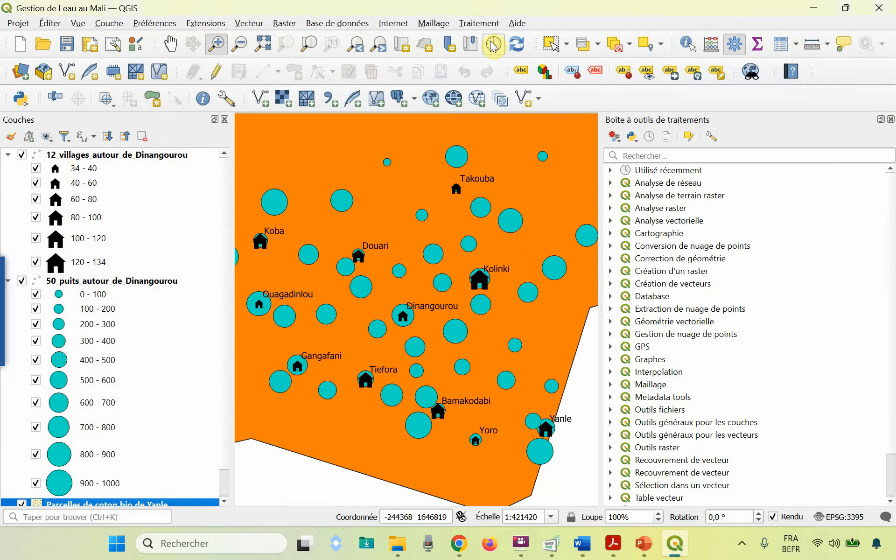
left_click(788, 182)
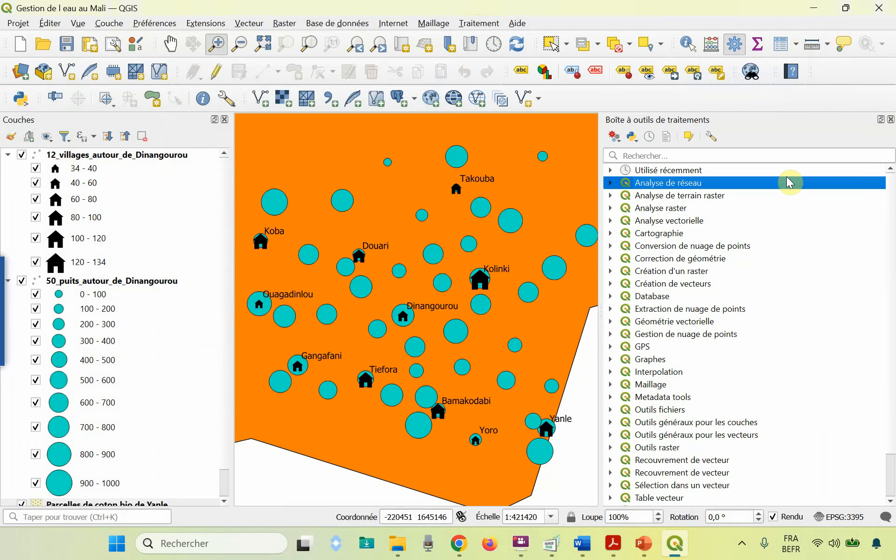
double_click(649, 440)
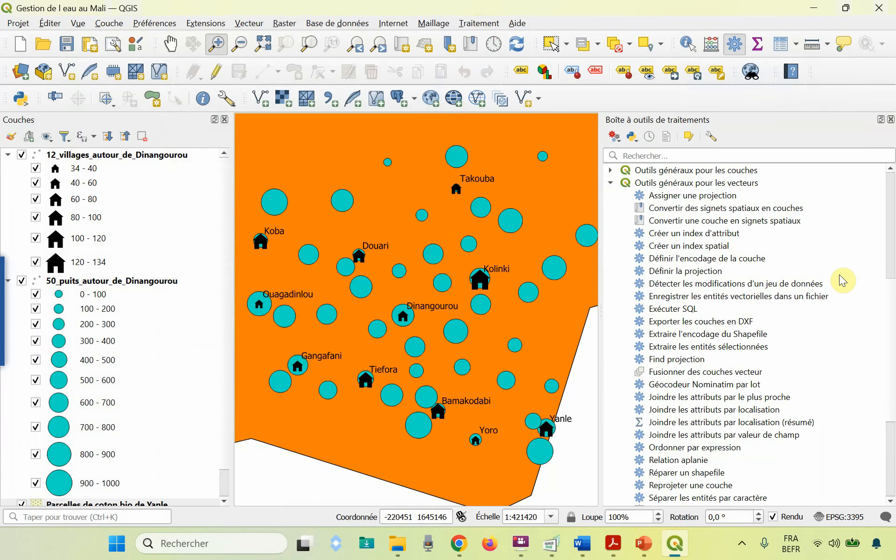
left_click(776, 399)
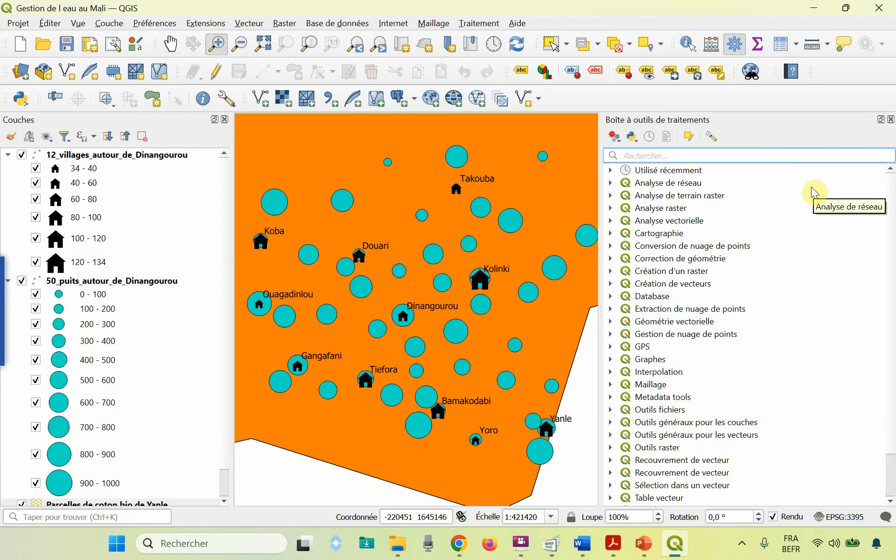
Search the processing toolbox for "joindre les" and open « Joindre les attributs par le plus proche » to review its parameters
type("joindre les")
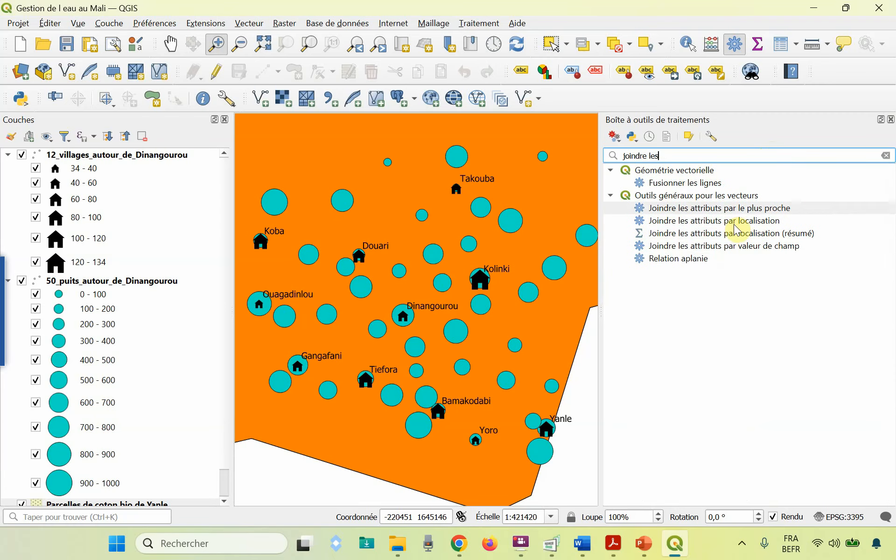
left_click(731, 209)
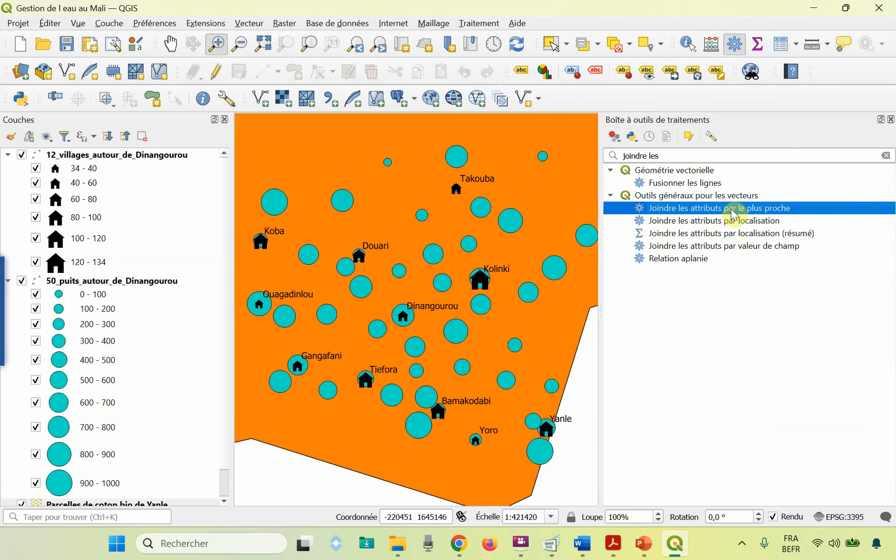
double_click(733, 209)
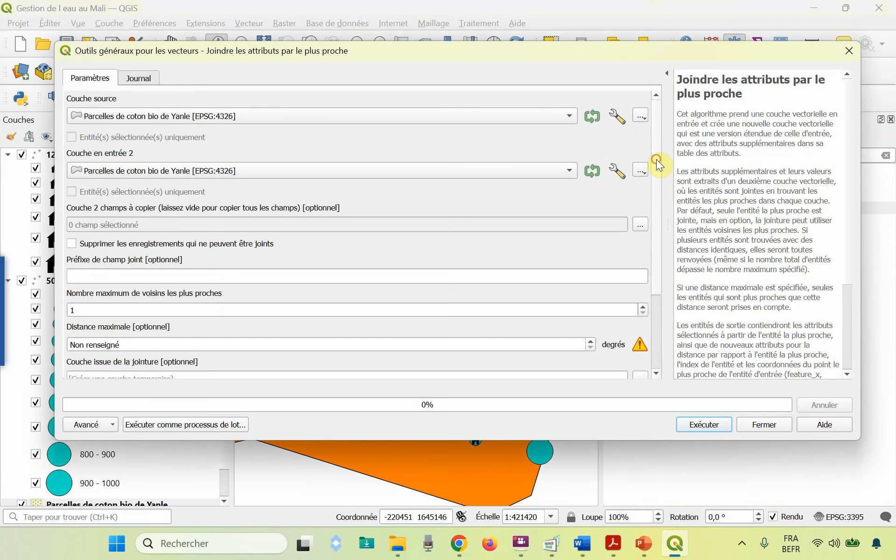
scroll(656, 159, "down", 5)
scroll(660, 158, "up", 5)
scroll(659, 155, "down", 5)
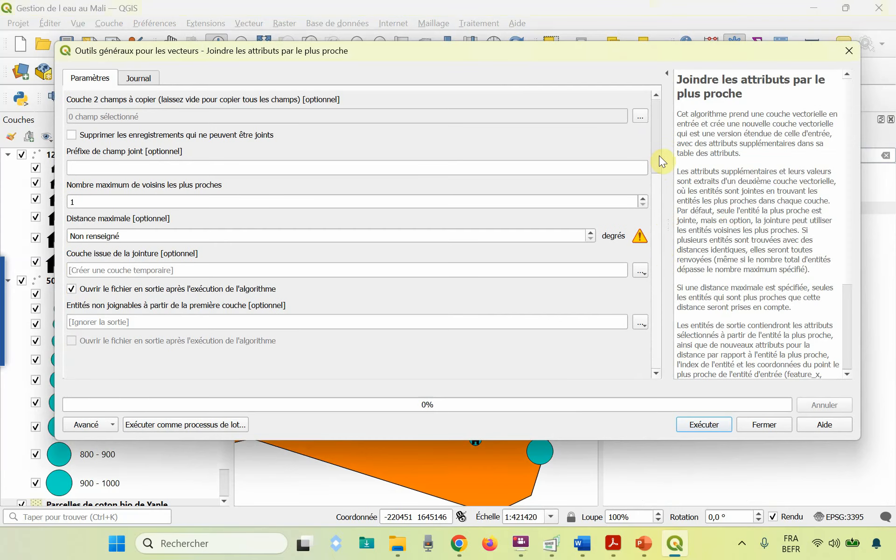
scroll(650, 150, "up", 5)
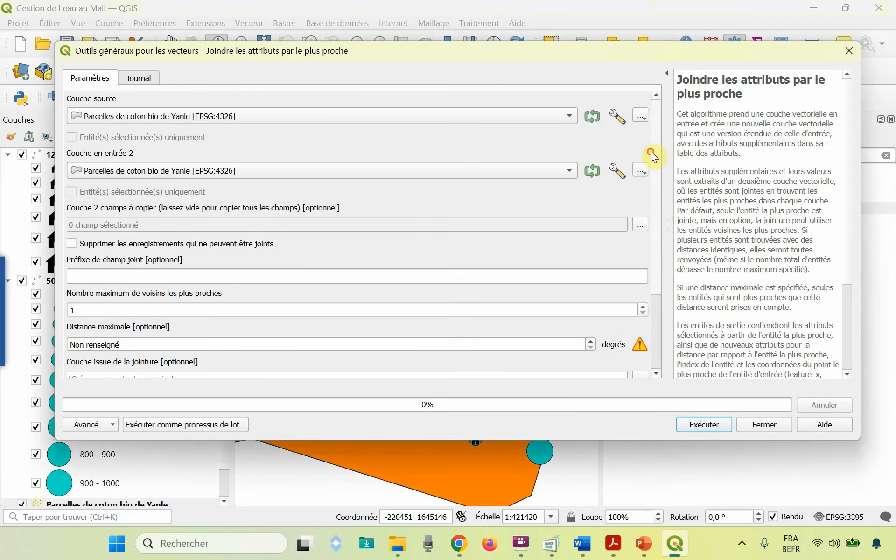
Set the source layer to 50_puits_autour_de_Dinangourou, the second input layer to 12_villages_autour_de_Dinangourou and the joined field prefix to J1_
left_click(675, 544)
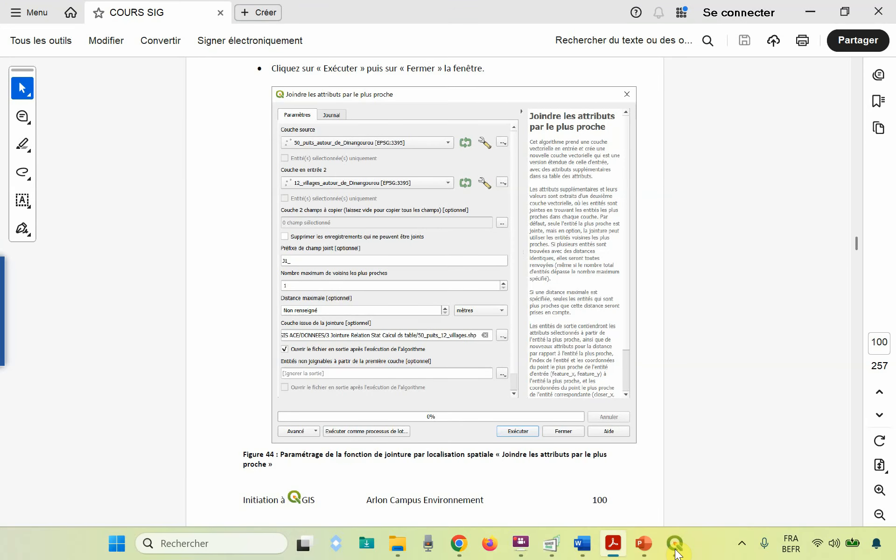
left_click(674, 544)
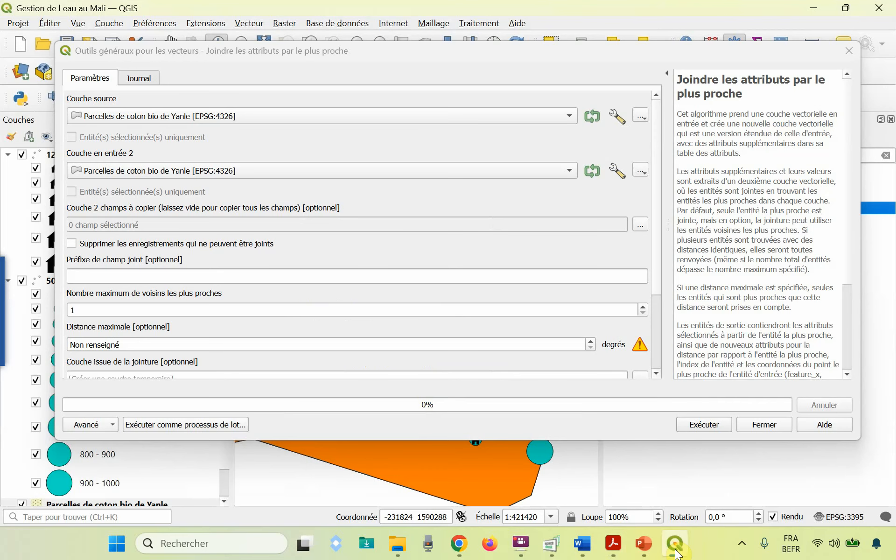
left_click(570, 116)
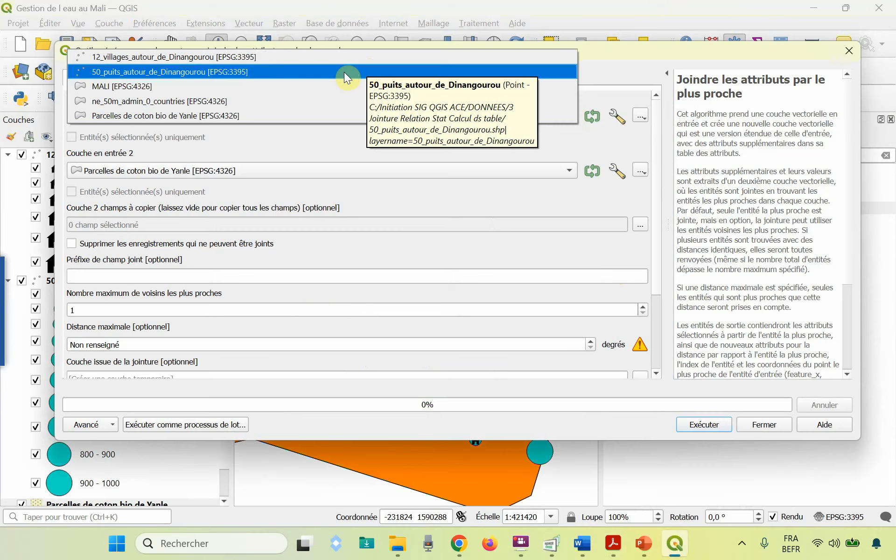
left_click(344, 72)
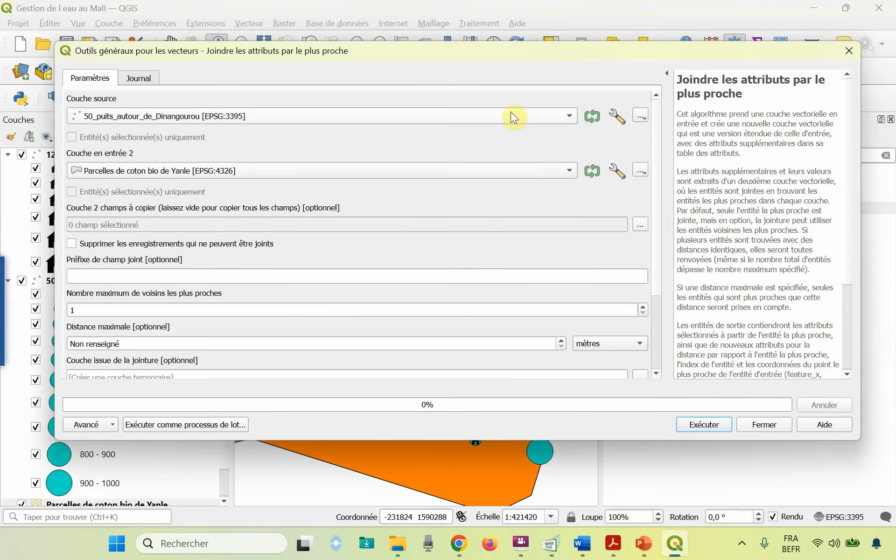
left_click(569, 170)
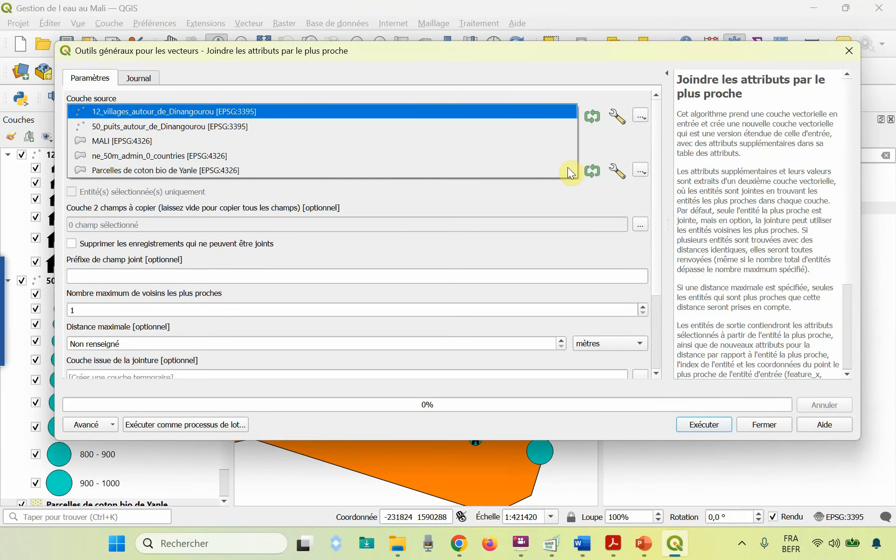
left_click(363, 110)
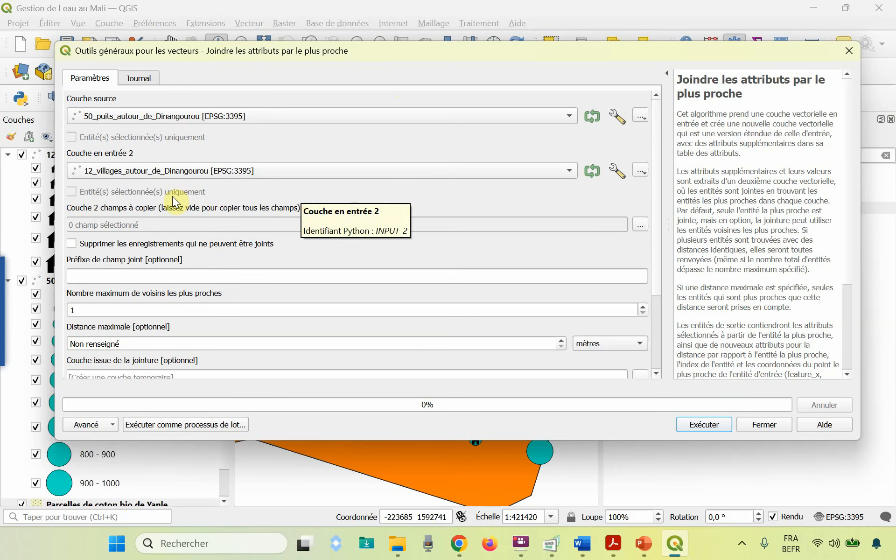
left_click(126, 275)
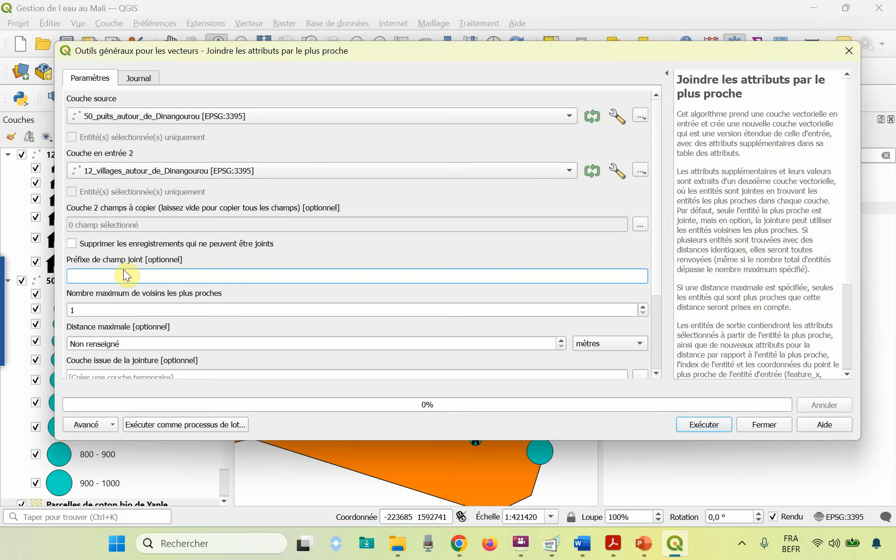
type("J1_")
Set the joined layer's output to the shapefile 50_puits_12_villages in the folder « 3 Jointure Relation Stat Calcul ds table »
scroll(366, 298, "down", 3)
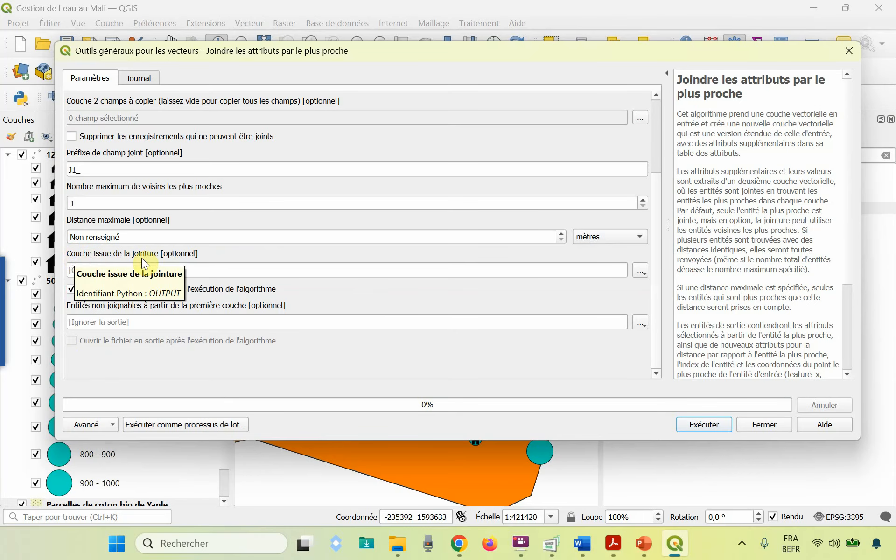
left_click(640, 273)
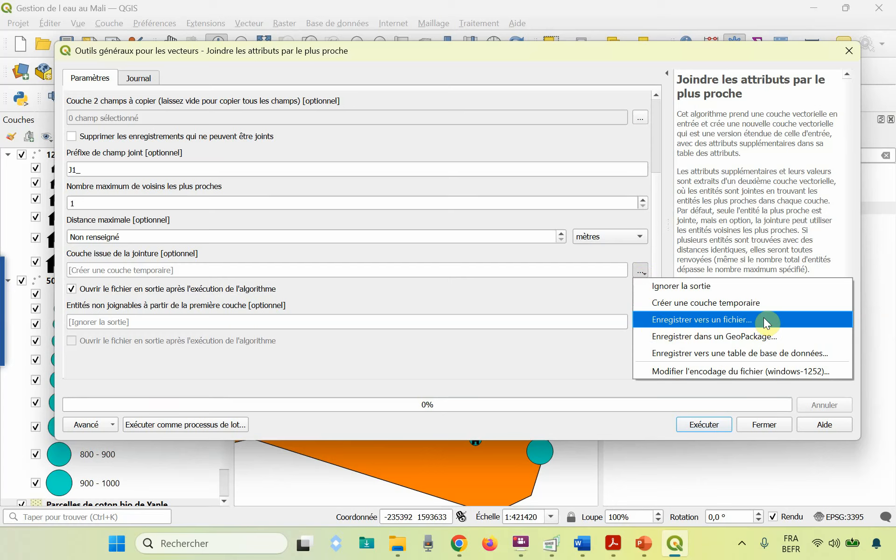
left_click(727, 320)
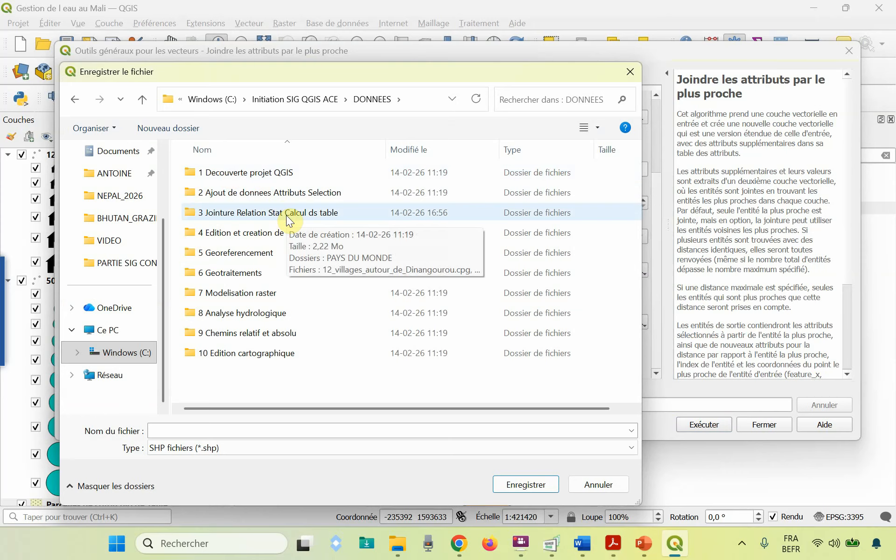
double_click(254, 215)
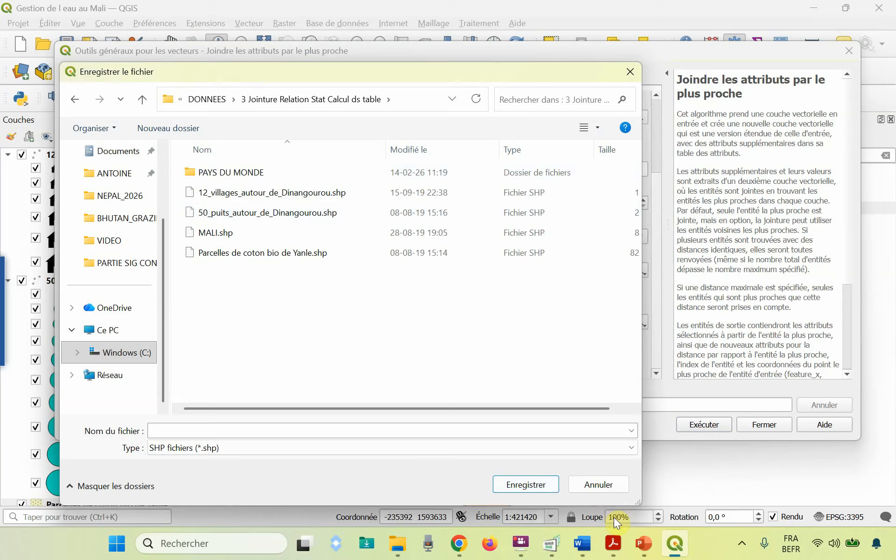
left_click(268, 428)
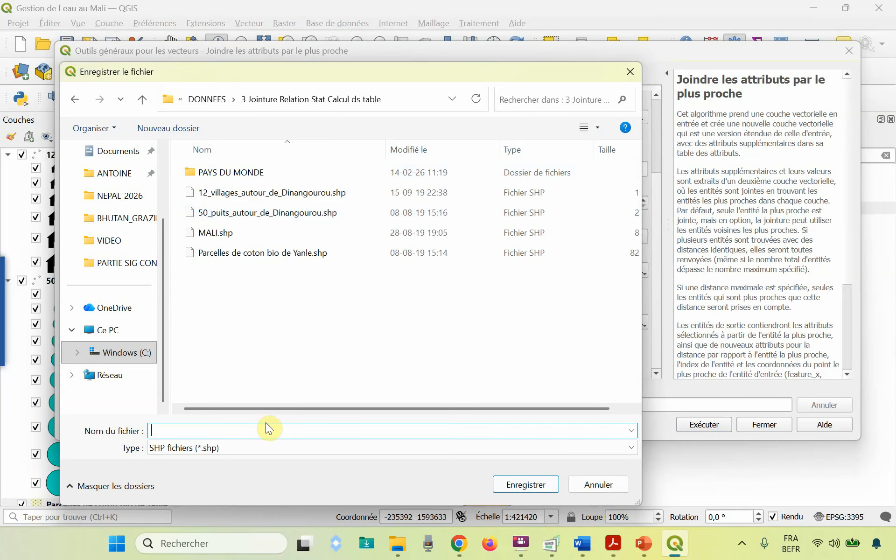
type("50_puits_12_villages")
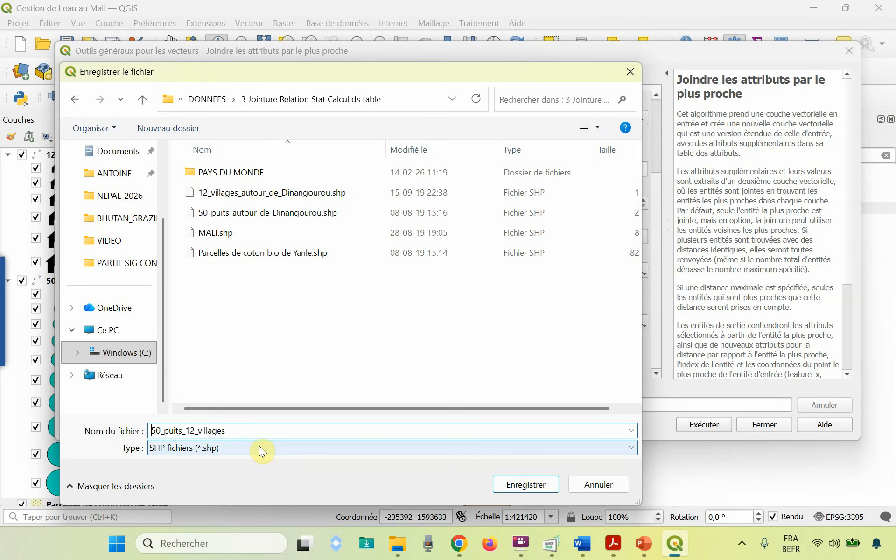
left_click(525, 485)
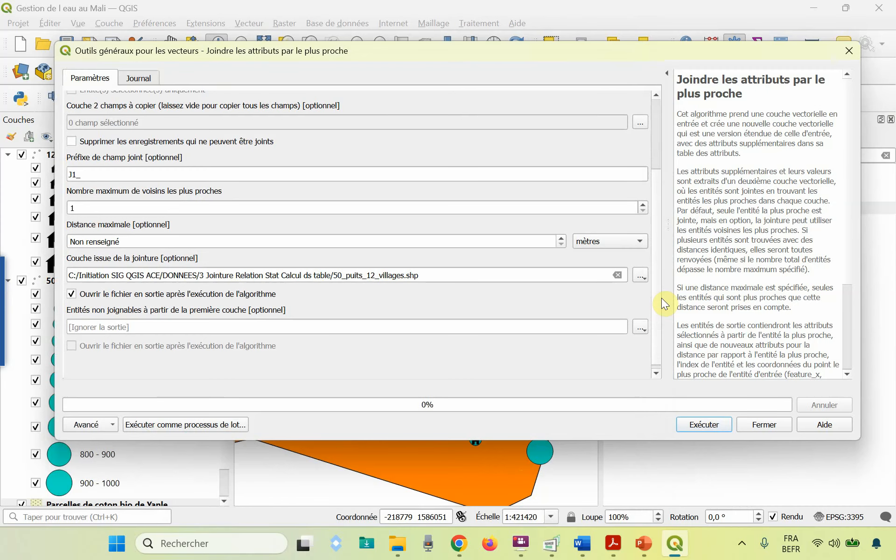
Compare the join parameters with the figure in the COURS SIG document and run the nearest-neighbour join
scroll(657, 298, "up", 3)
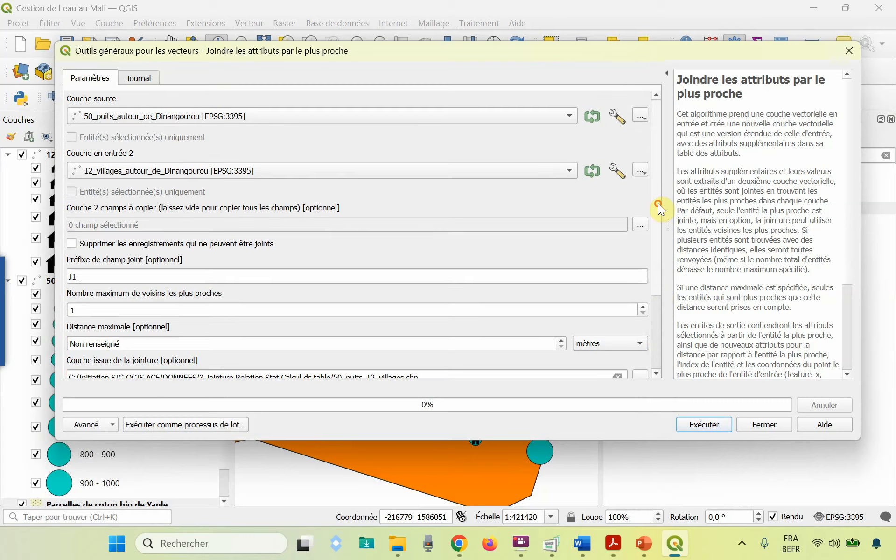
left_click(621, 549)
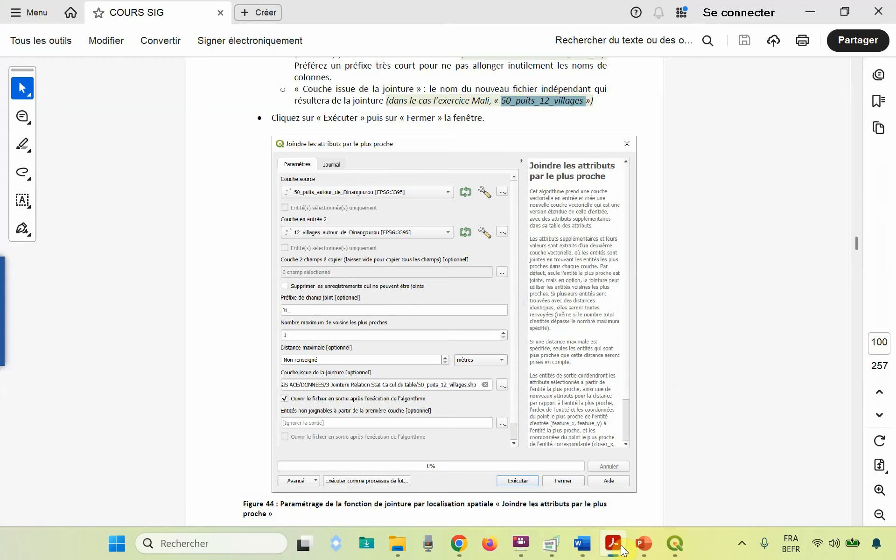
left_click(622, 549)
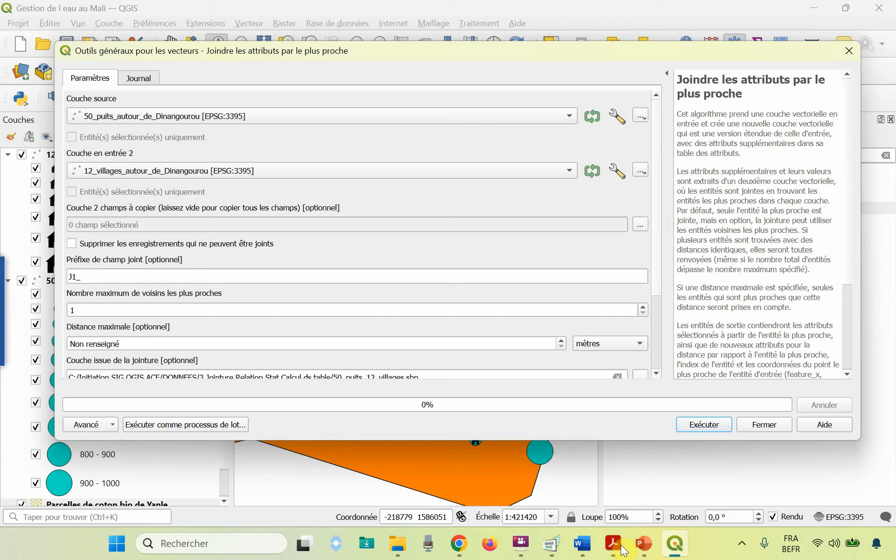
left_click(704, 425)
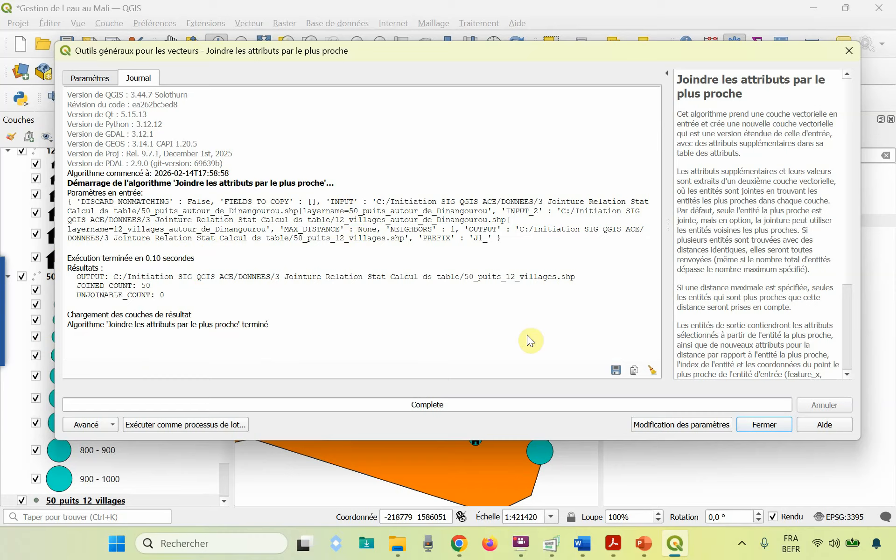
Close the join tool and the processing toolbox, and save the project
left_click(764, 424)
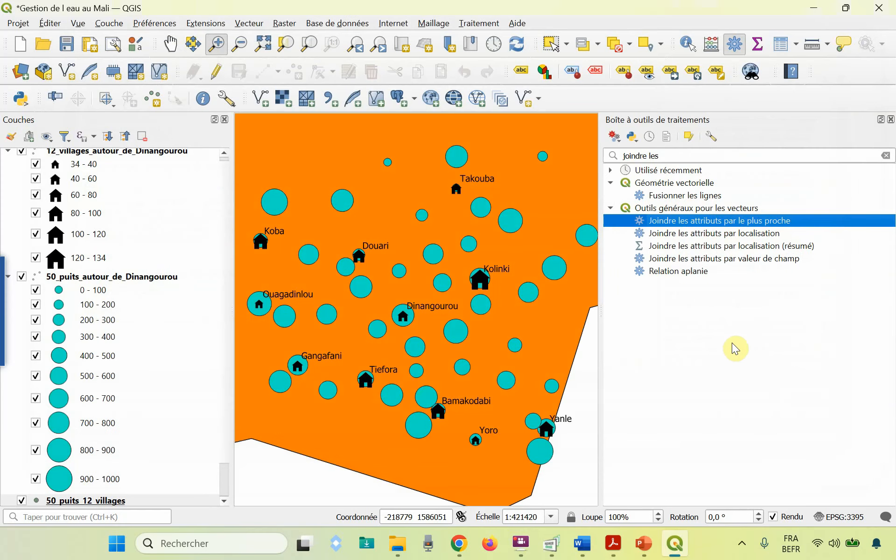
left_click(891, 120)
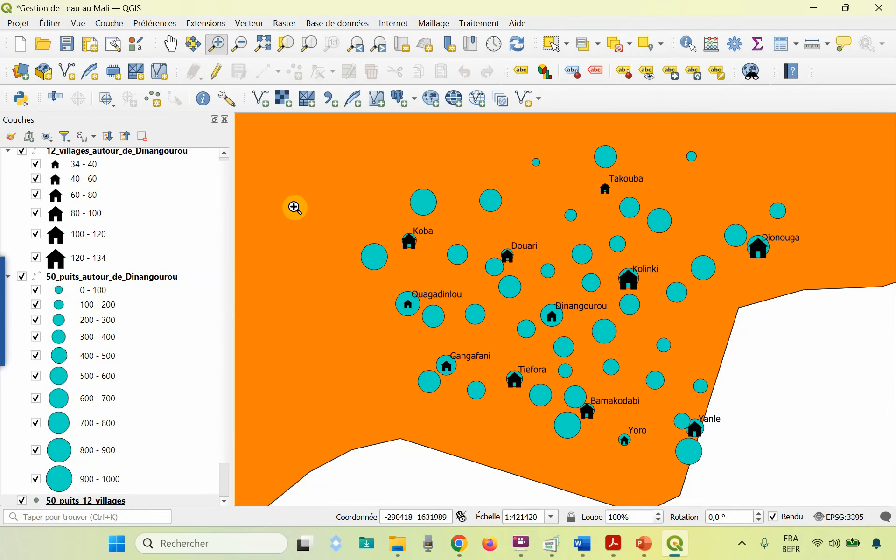
left_click(67, 47)
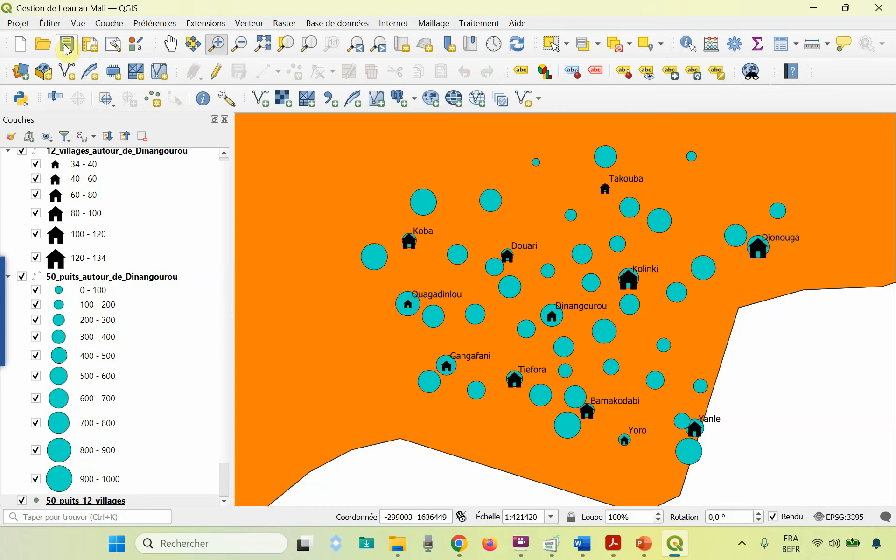
Move the 50_puits_12_villages layer directly above 50_puits_autour_de_Dinangourou in the layer order
left_click(224, 154)
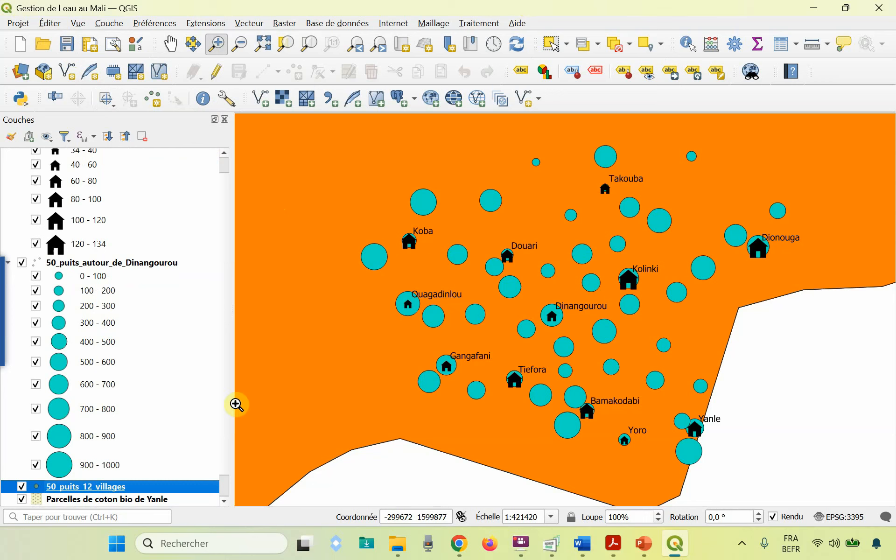
scroll(228, 364, "up", 1)
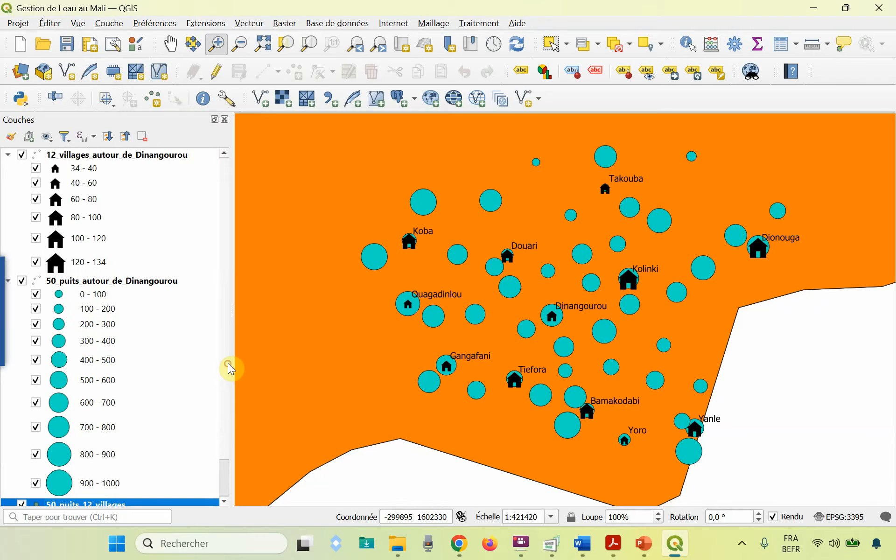
scroll(228, 355, "down", 3)
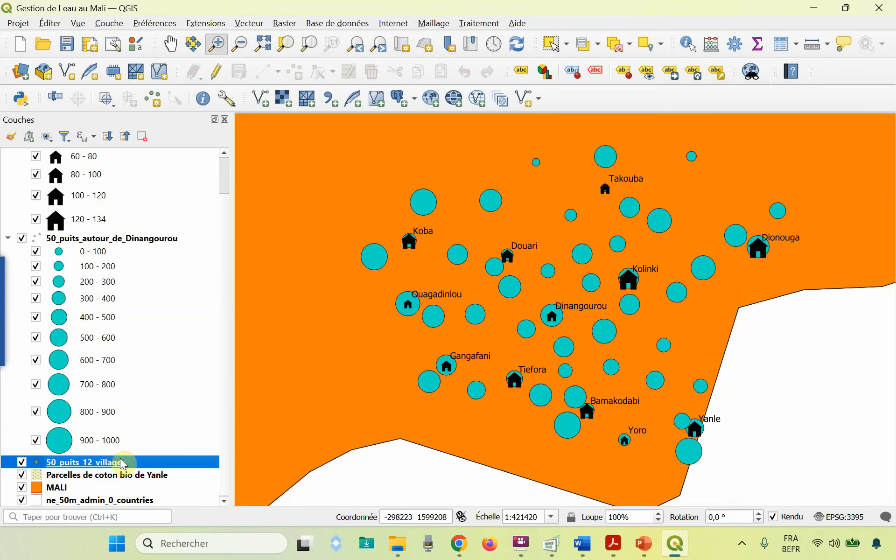
left_click_drag(98, 466, 107, 240)
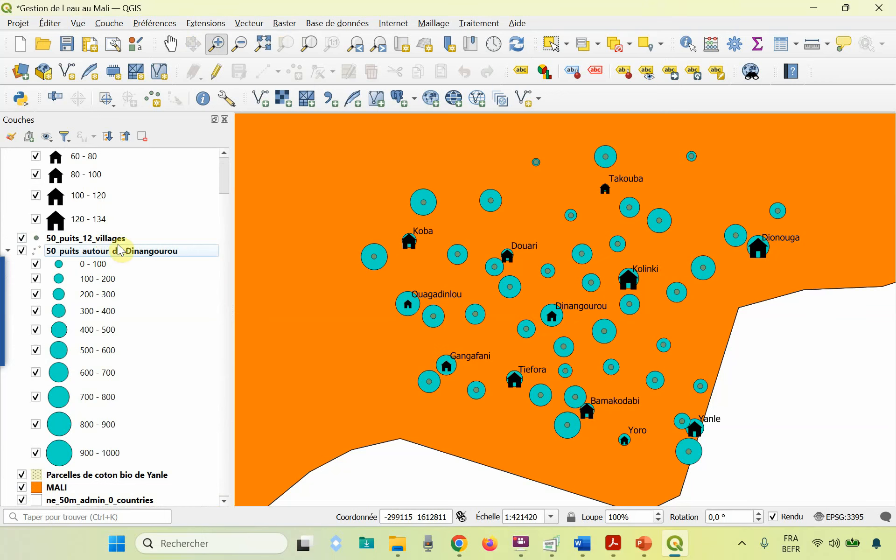
Open the attribute table of 50_puits_12_villages in a wider window and sort it by distance in descending order
left_click(140, 239)
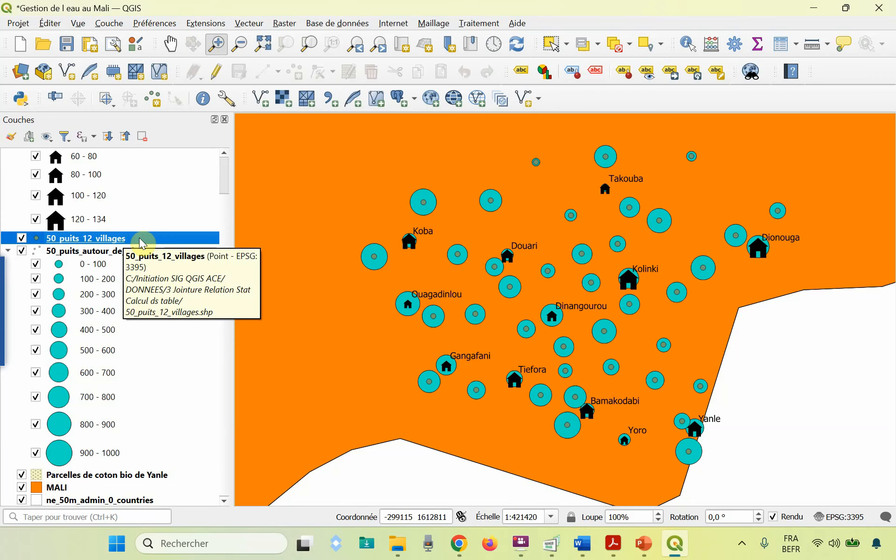
right_click(140, 239)
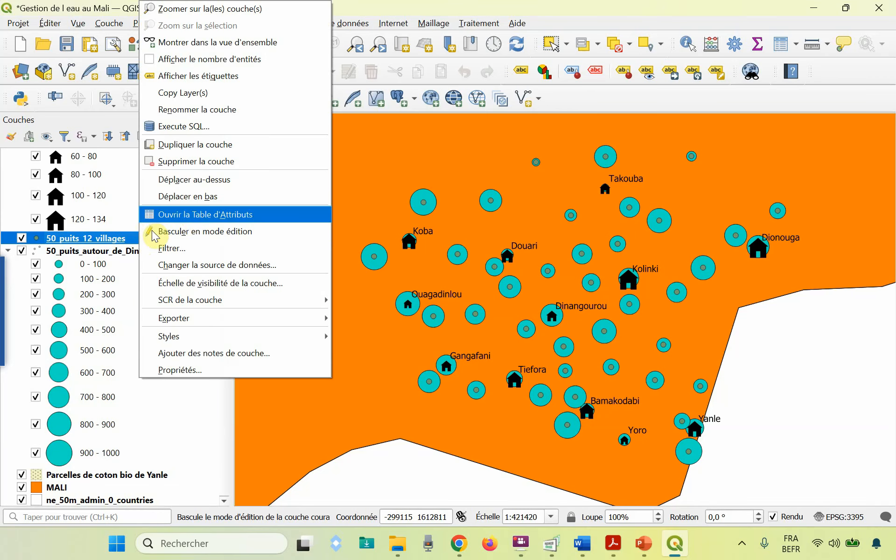
left_click(193, 219)
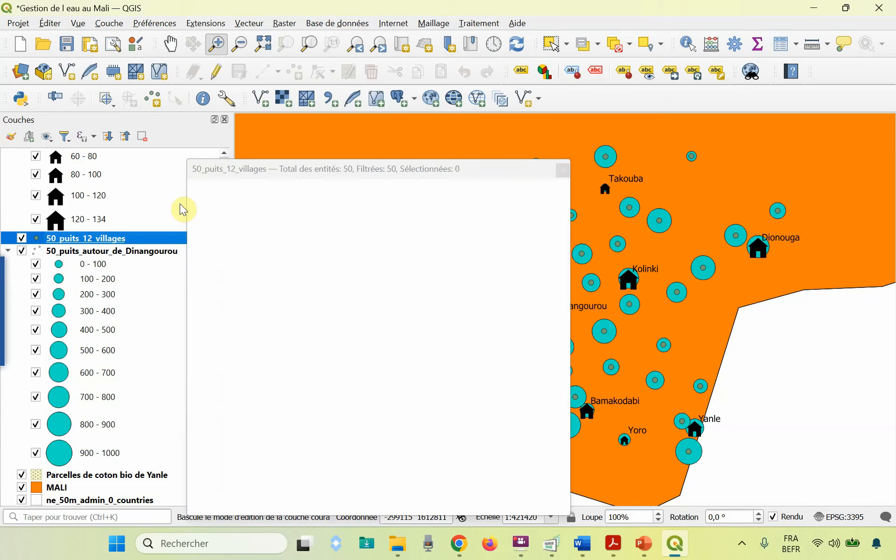
left_click_drag(570, 296, 843, 278)
left_click_drag(887, 278, 895, 276)
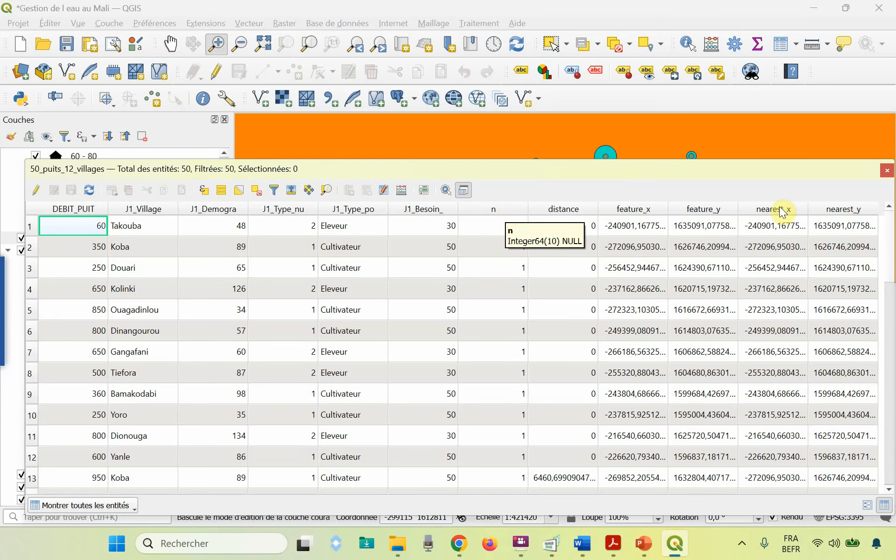
left_click(555, 210)
left_click(555, 210)
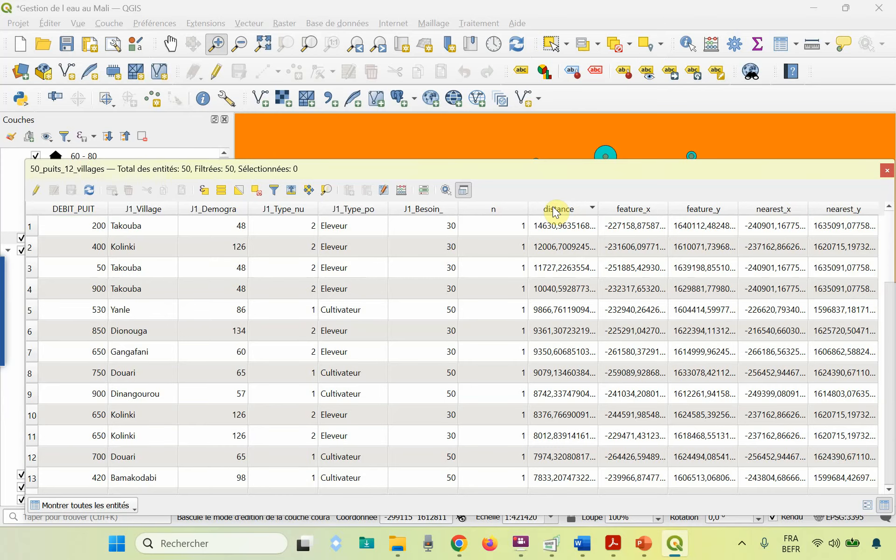
Sort the 50_puits_12_villages table by distance in ascending order, and re-sort it by J1_Village in descending order
left_click(556, 210)
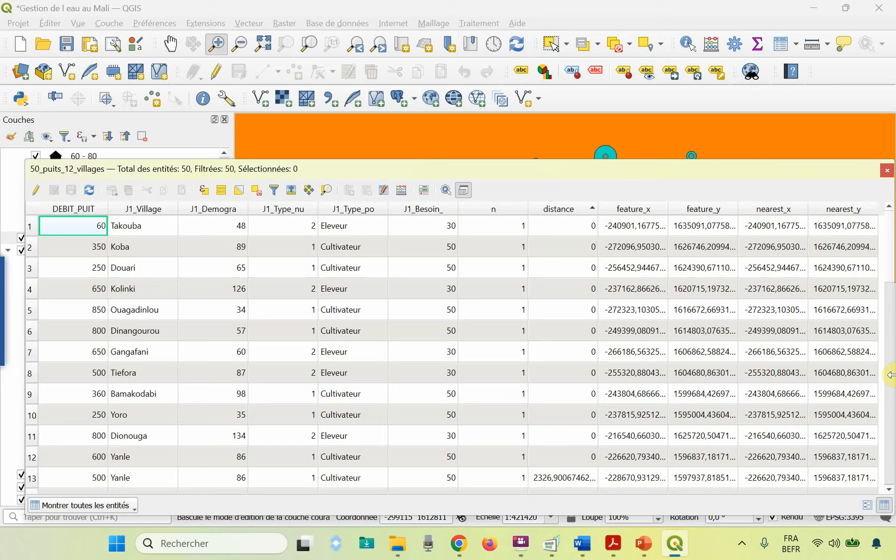
left_click(154, 213)
left_click(154, 212)
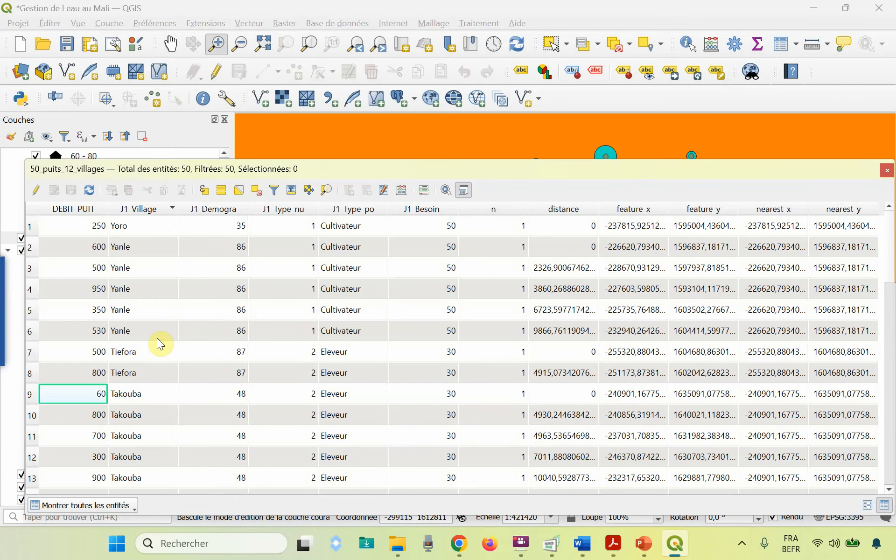
Select all the wells attached to Kolinki in the table and close it to view them on the map
scroll(157, 338, "down", 4)
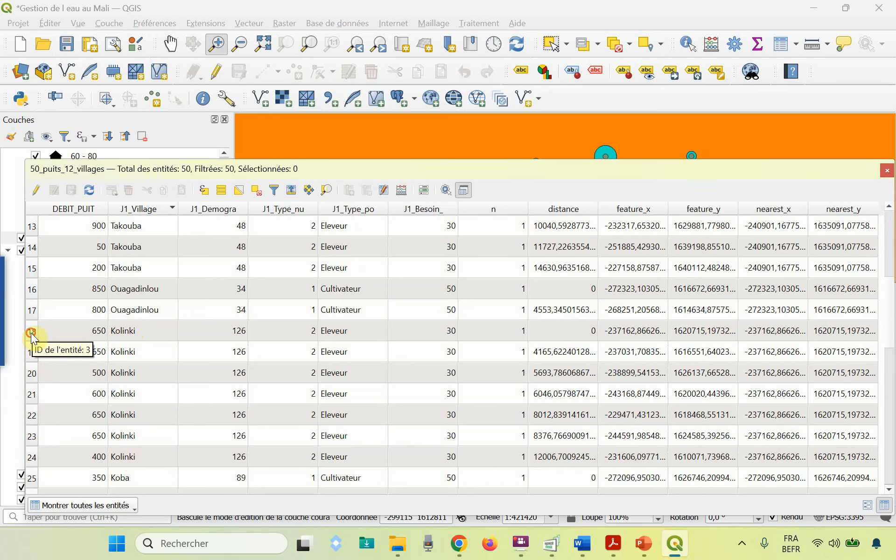
left_click_drag(30, 332, 33, 460)
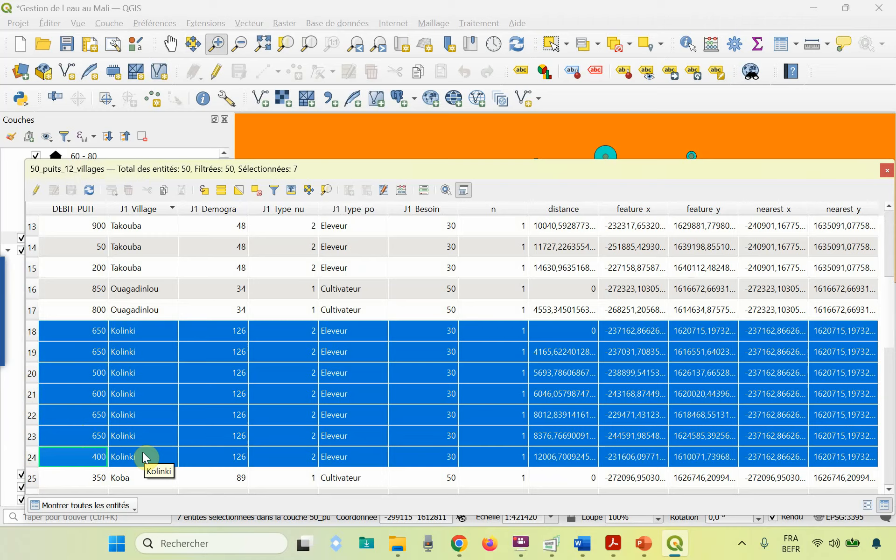
left_click(888, 171)
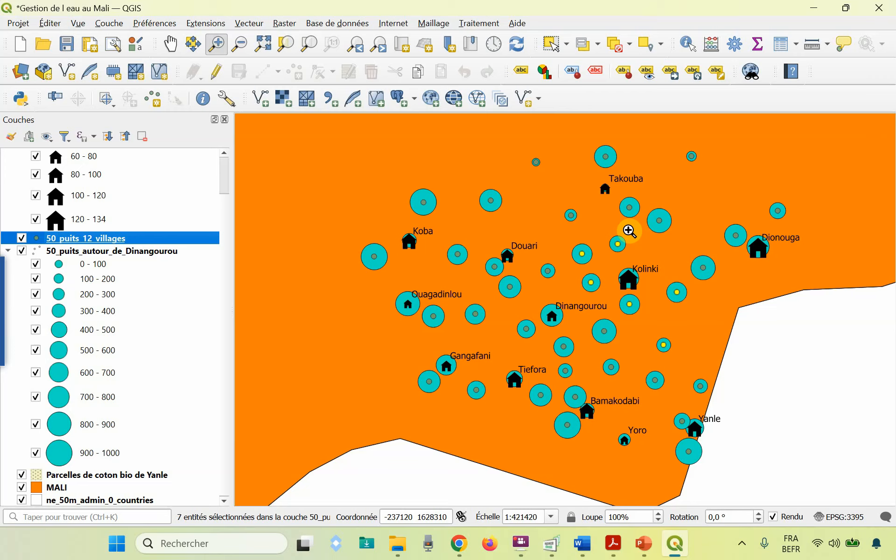
Clear the well selection and briefly review the attribute table of 50_puits_12_villages again before closing it
left_click(617, 45)
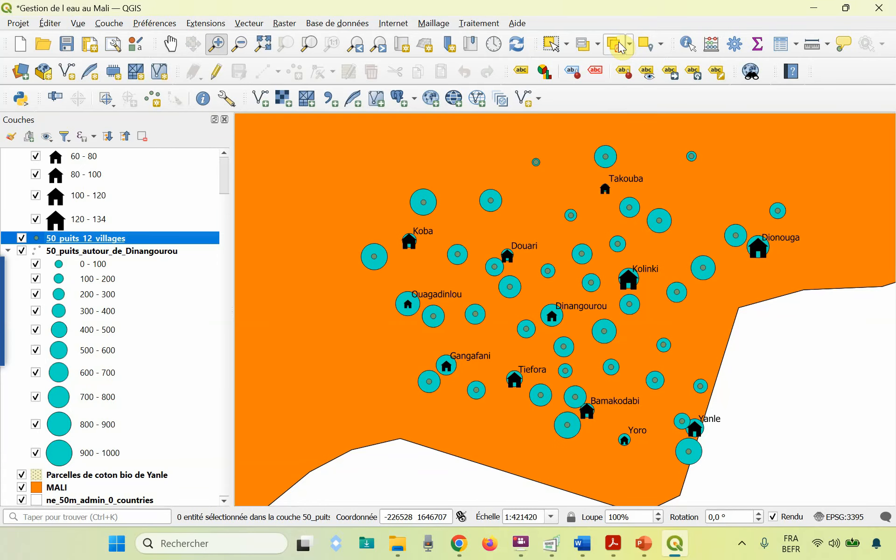
key("F6")
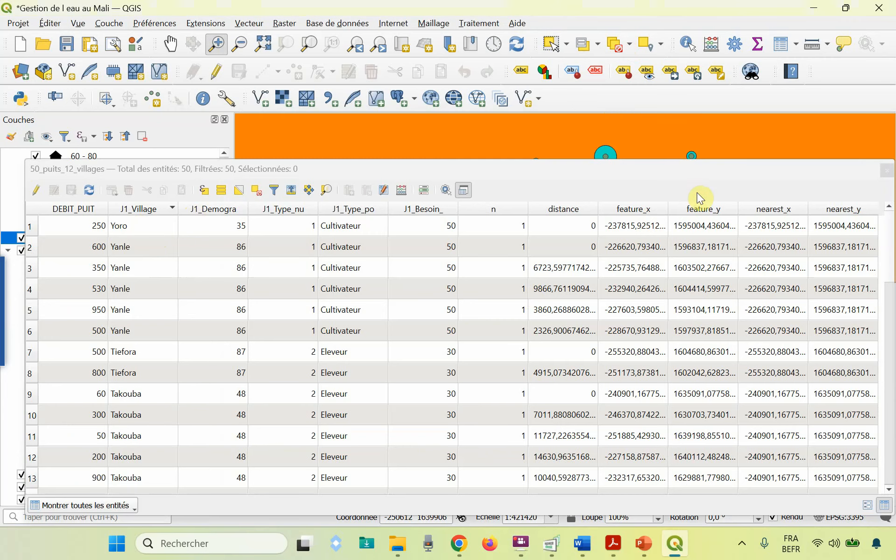
left_click(887, 174)
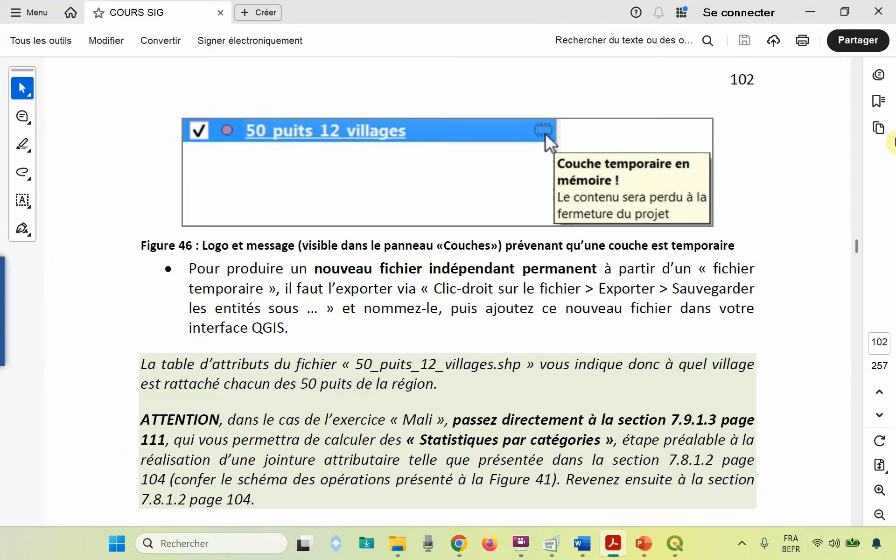
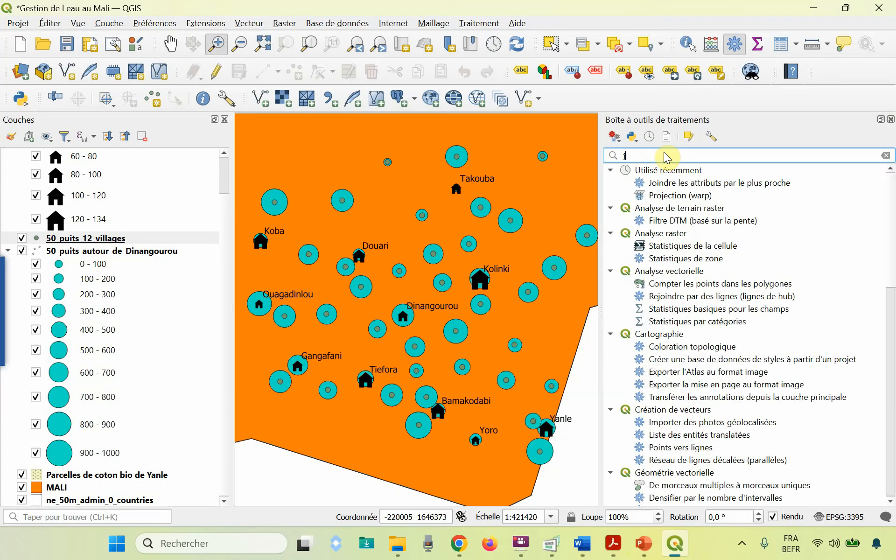
Find the Statistiques par catégories tool in the processing toolbox and open it with 50_puits_12_villages as the input layer
type("statistiques par ca")
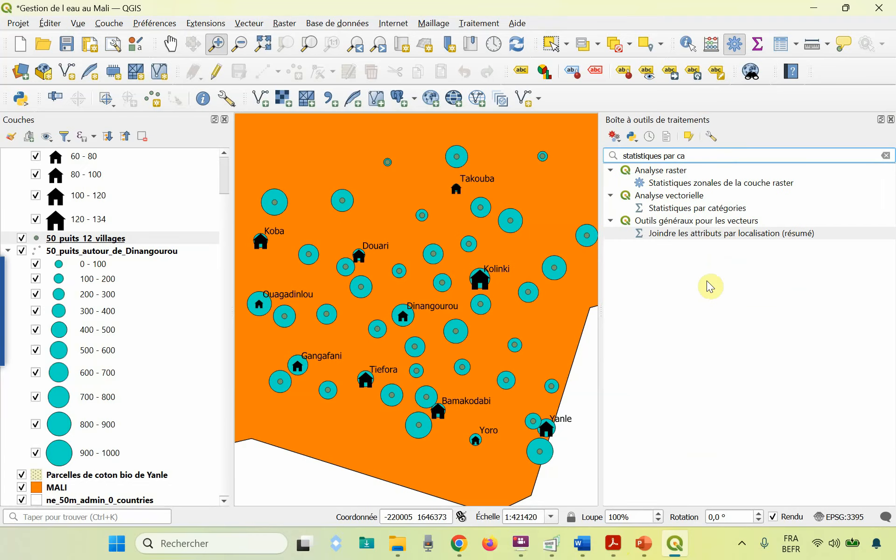
left_click(750, 209)
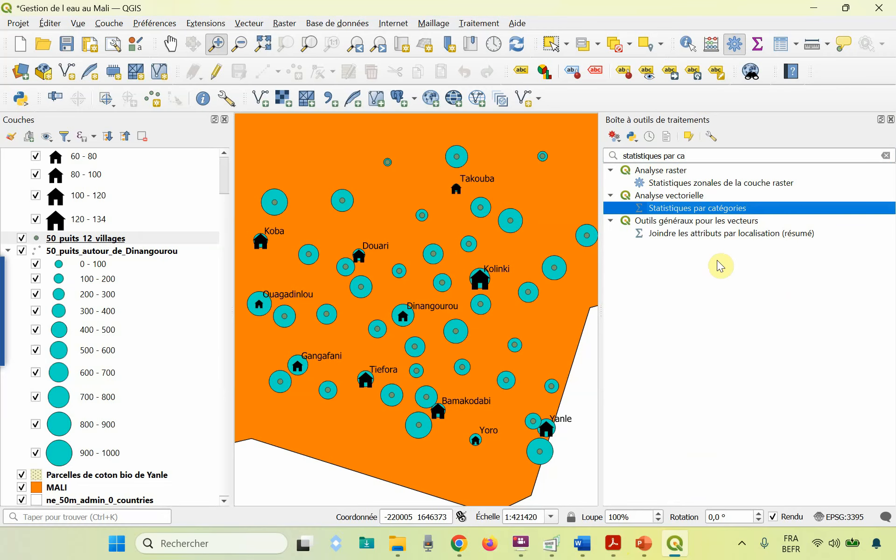
double_click(728, 208)
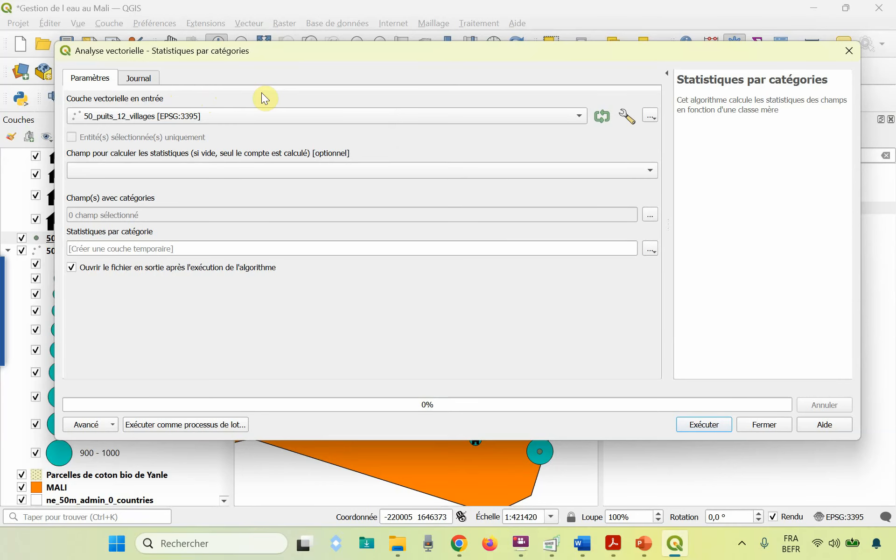
left_click(578, 116)
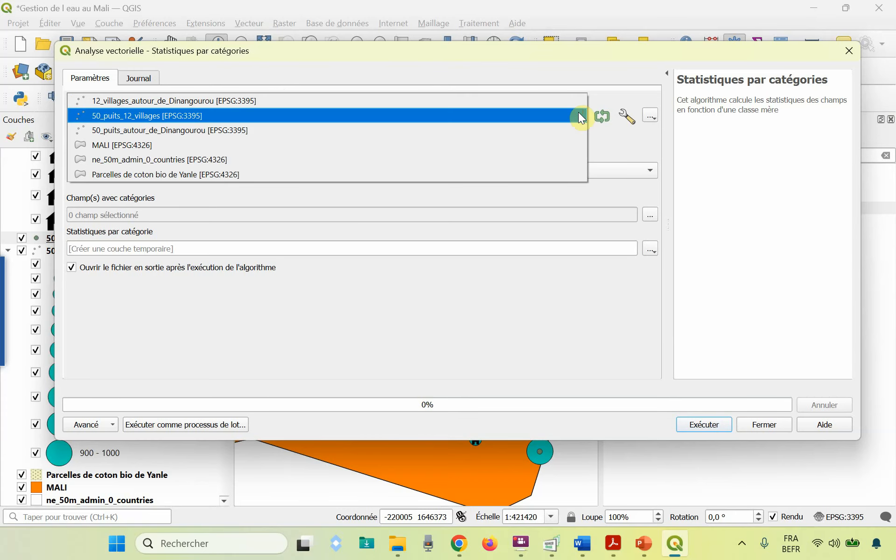
left_click(222, 115)
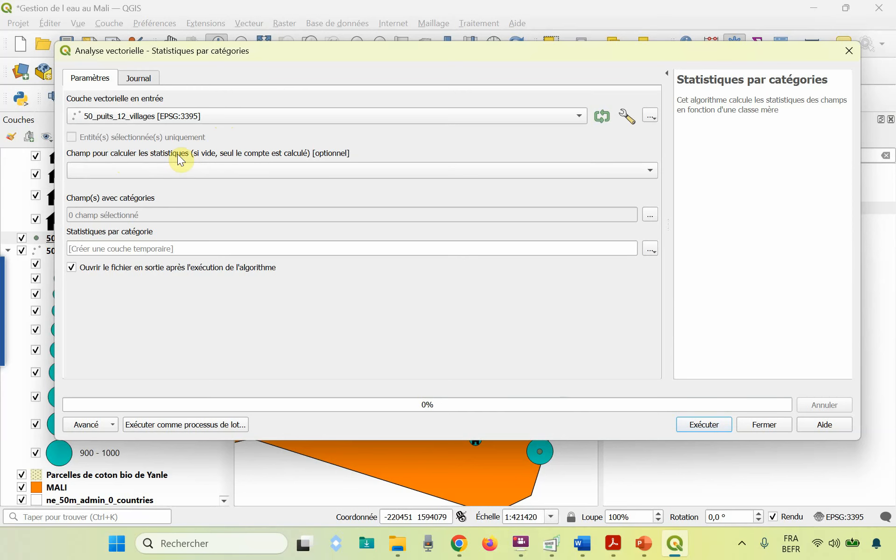
Set DEBIT_PUIT as the field for calculating the statistics and J1_Village as the category field
mouse_move(178, 156)
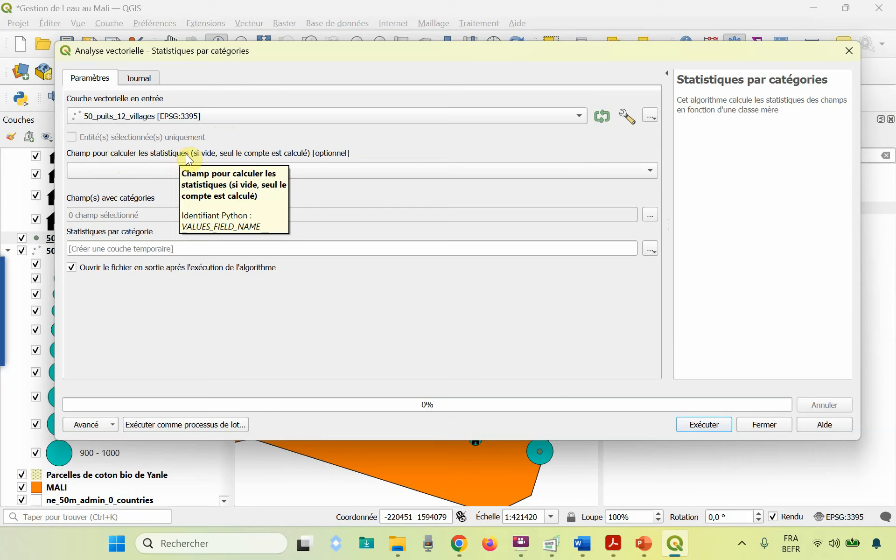
left_click(652, 170)
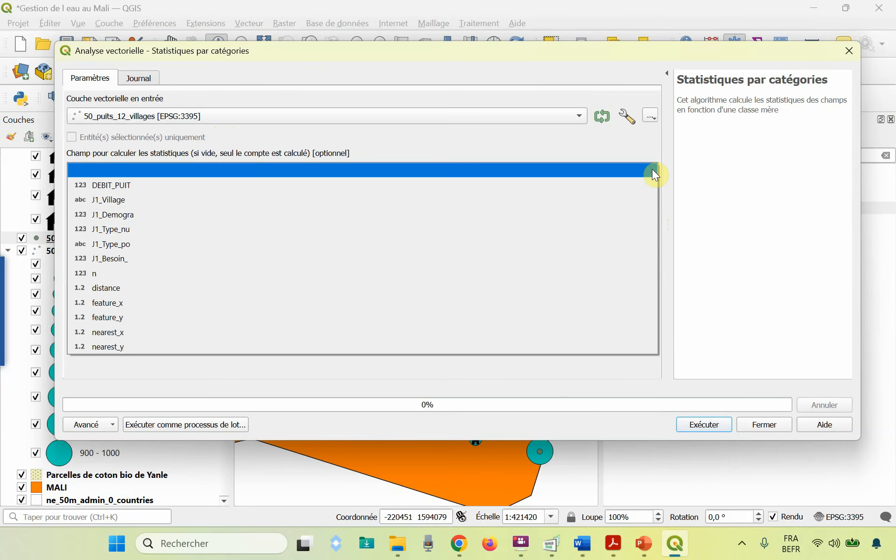
left_click(290, 184)
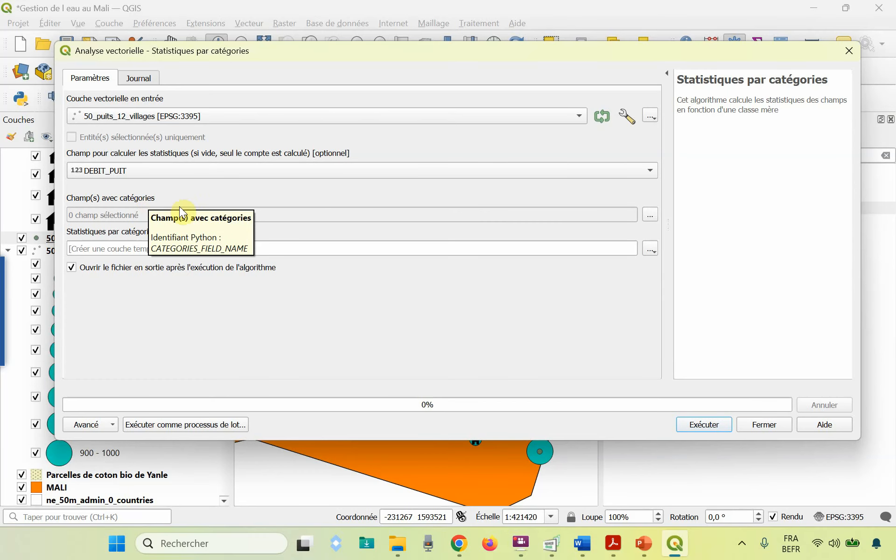
left_click(651, 216)
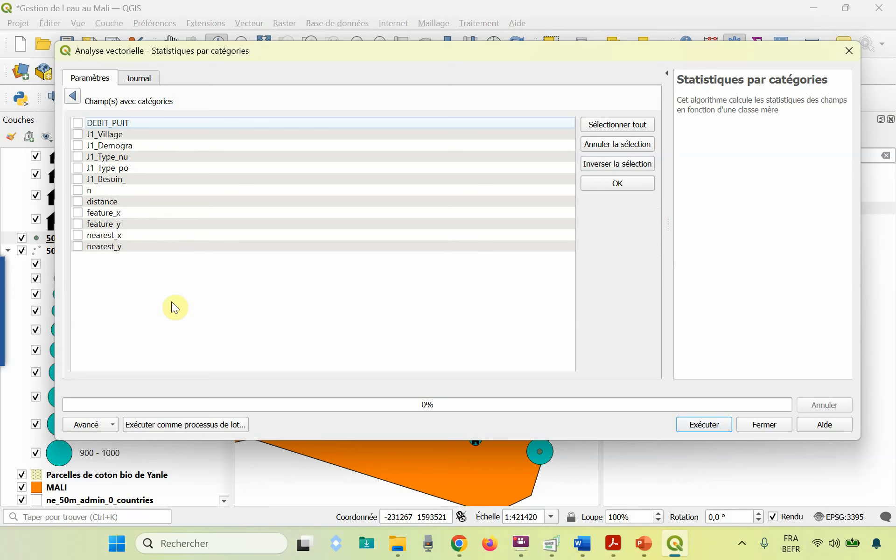
left_click(78, 133)
left_click(618, 183)
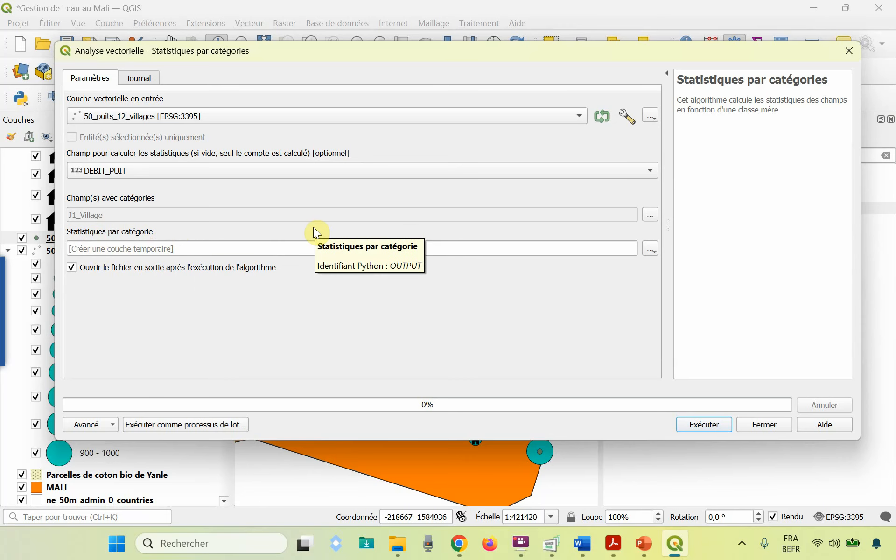
Set the output to a CSV file named "Statistiques par categorie Somme eau disponible par village" in the 3 Jointure Relation Stat Calcul ds table folder
left_click(649, 251)
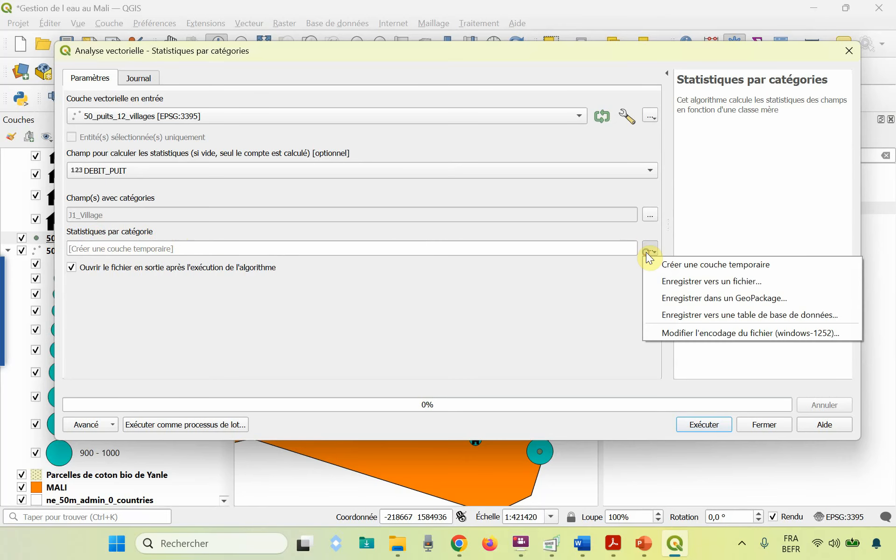
left_click(724, 281)
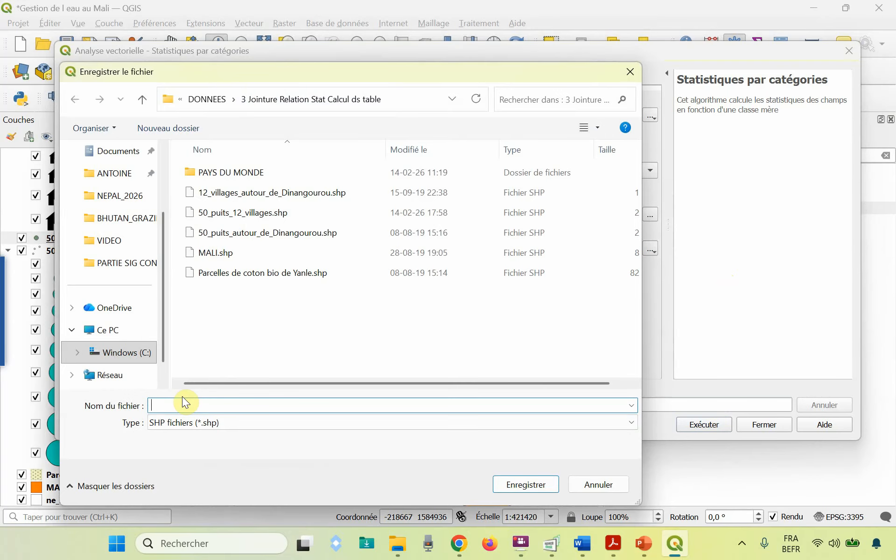
type("Statistiques par categorie Somme eau disponible par village")
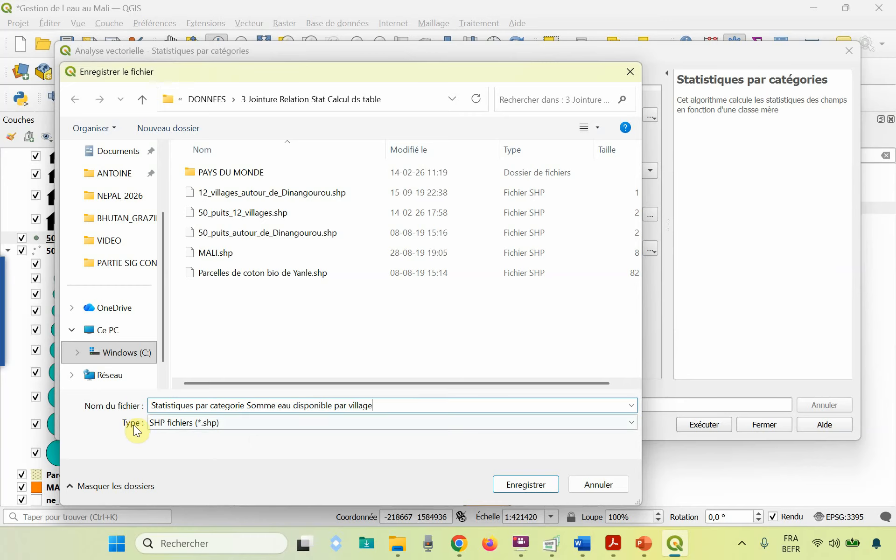
left_click(242, 423)
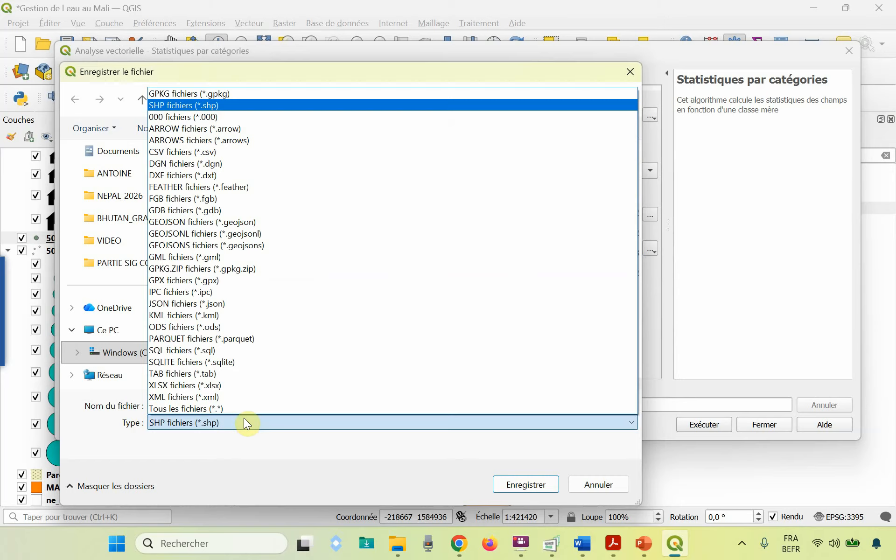
left_click(219, 152)
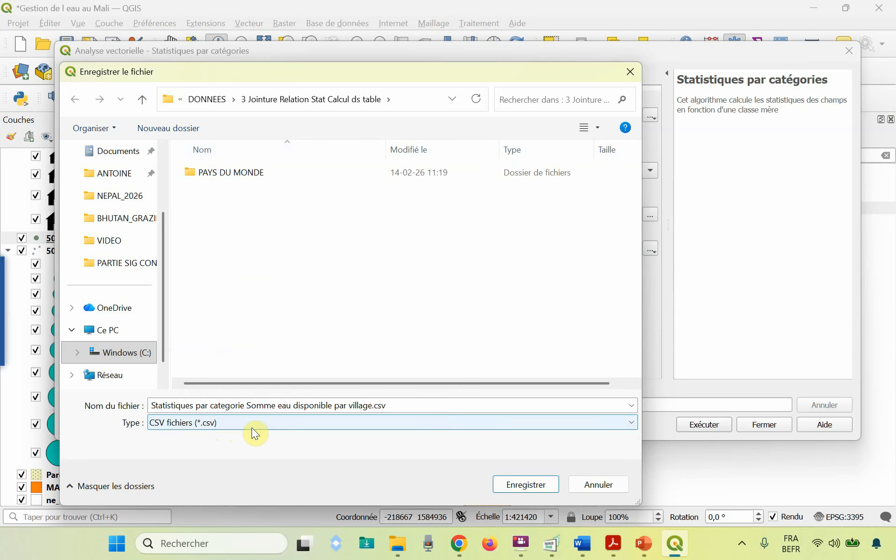
left_click(521, 486)
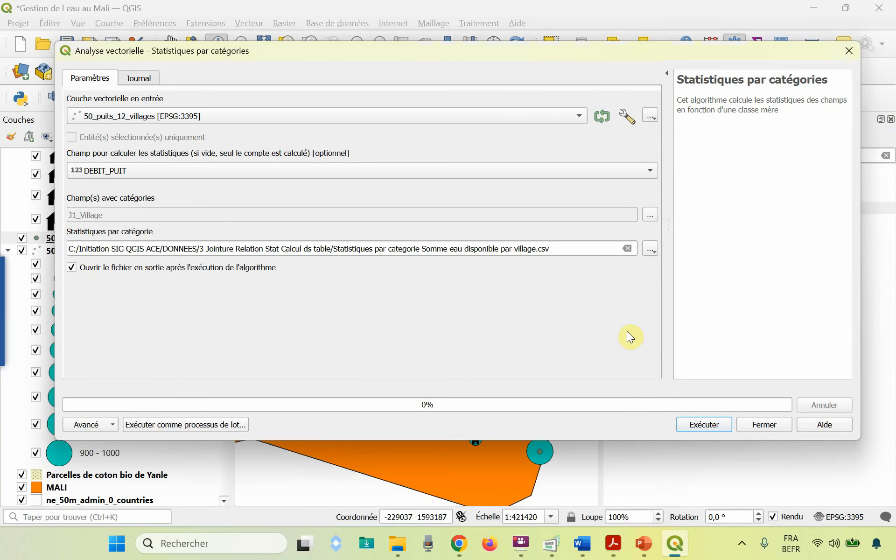
Run the statistics by category, and close the tool and the processing toolbox
left_click(702, 425)
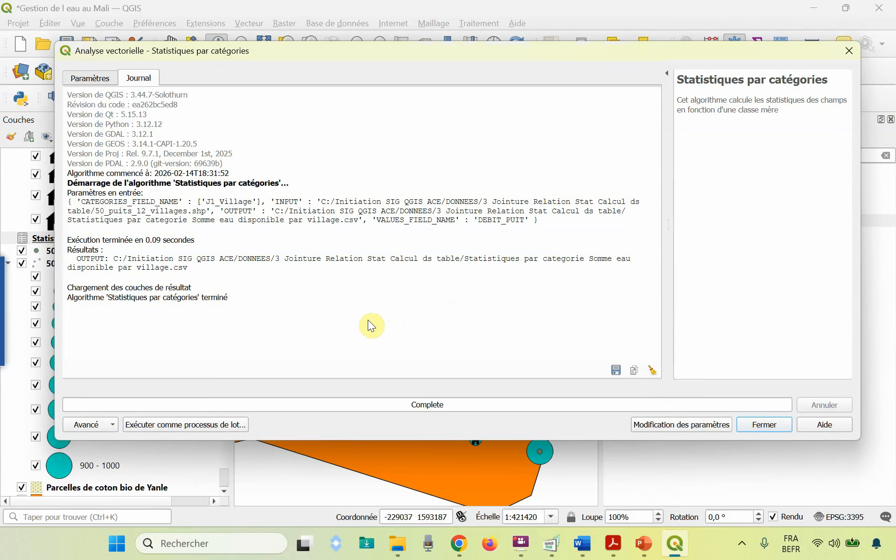
left_click(764, 424)
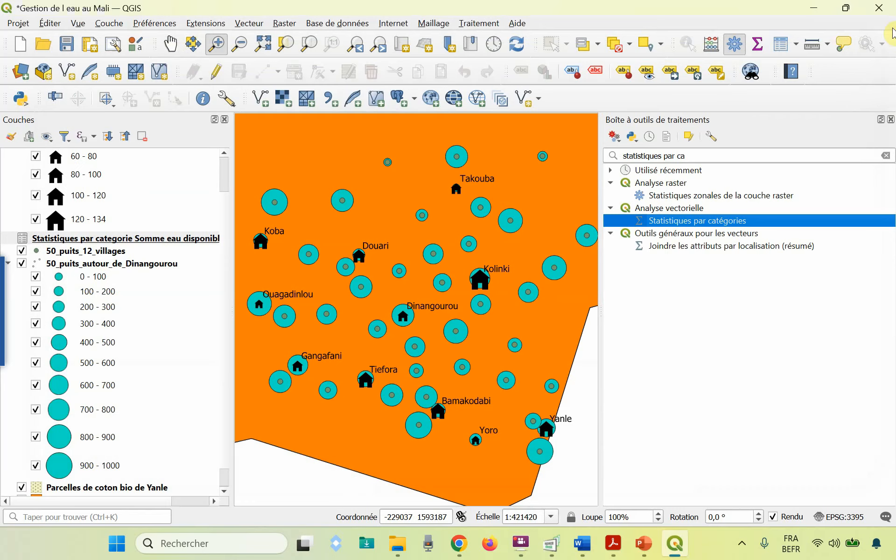
left_click(891, 119)
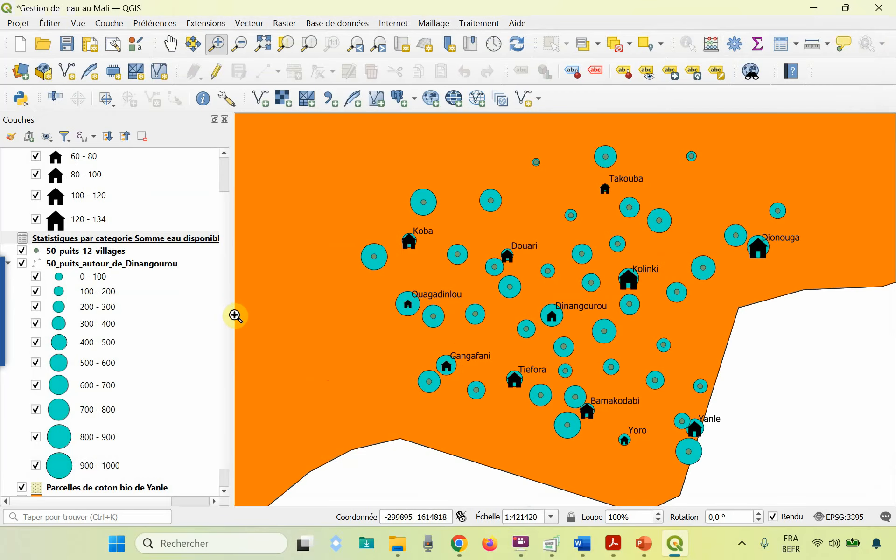
Widen the layers panel to show the full layer names and open the attribute table of the new statistics table
left_click_drag(232, 315, 320, 309)
left_click(24, 238)
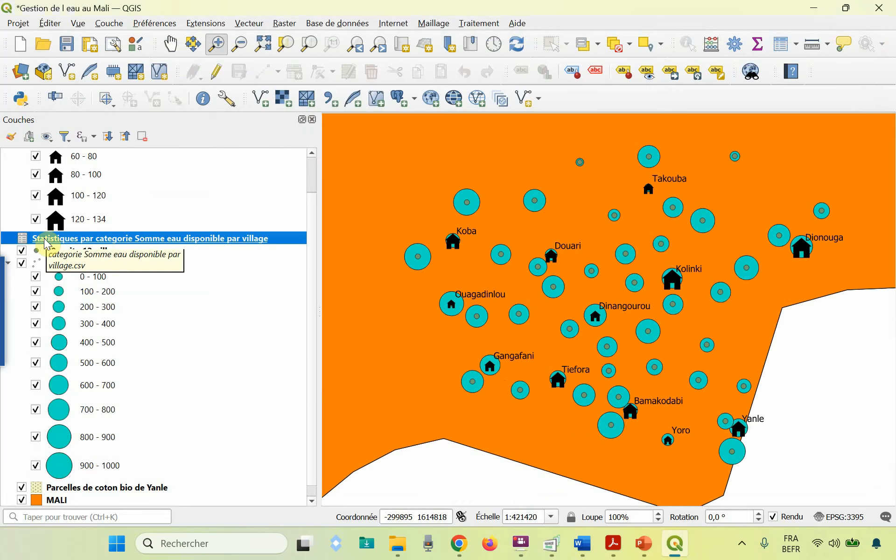
right_click(182, 241)
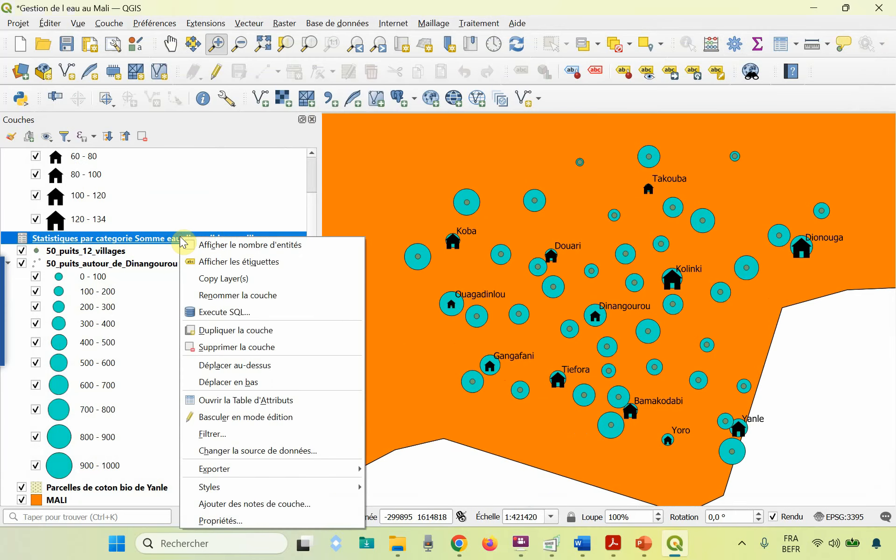
left_click(237, 398)
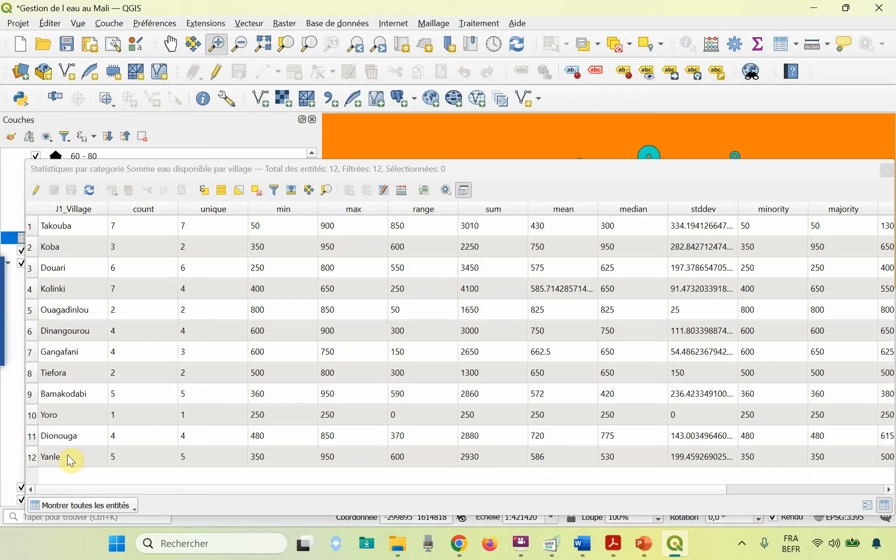
Sort the statistics table by sum in descending order and examine the Kolinki, Yoro, Takouba and Yanle rows
left_click(53, 290)
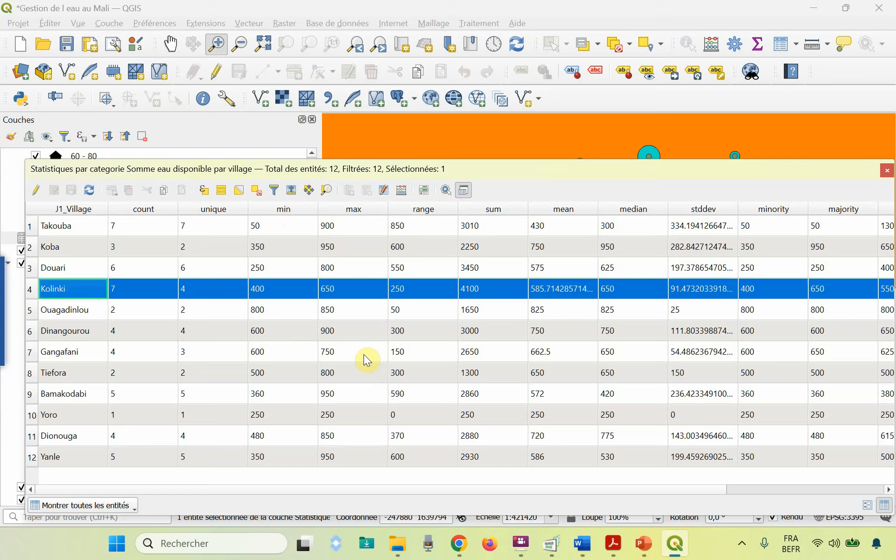
left_click(505, 207)
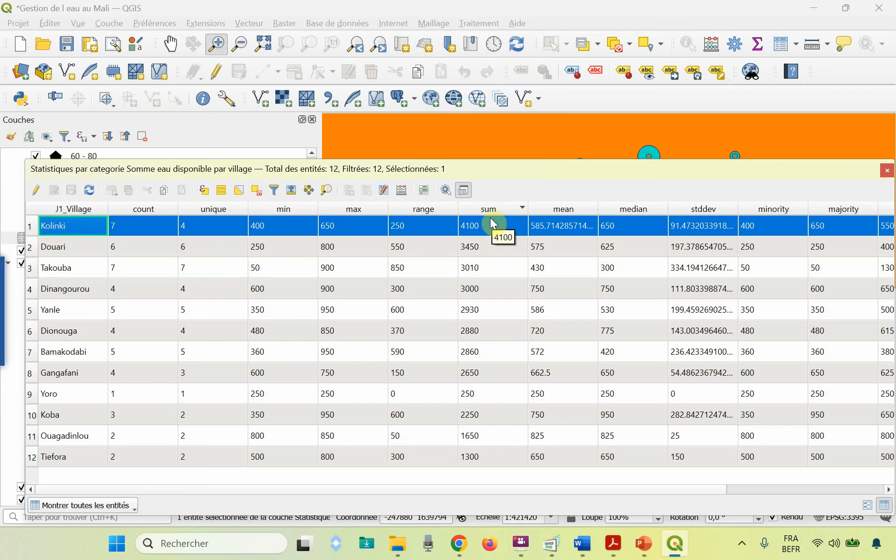
left_click(482, 394)
left_click(29, 268)
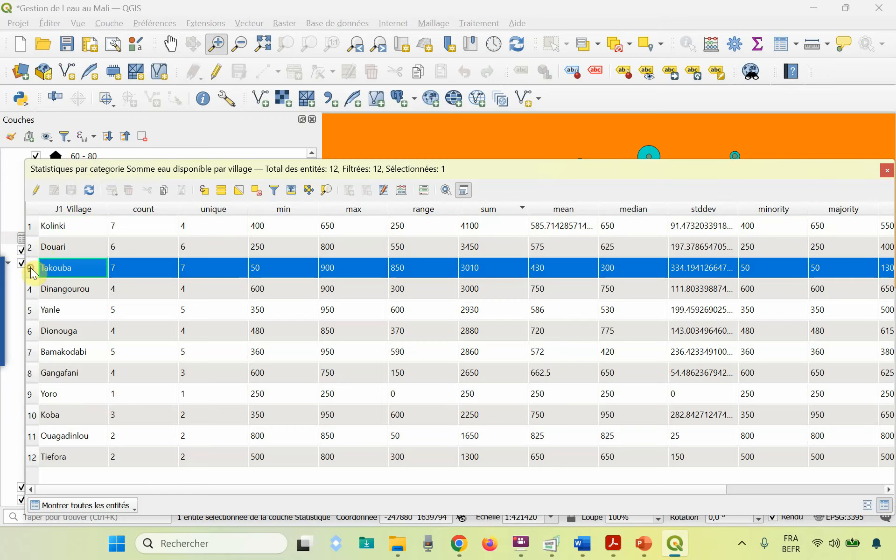
left_click(30, 310)
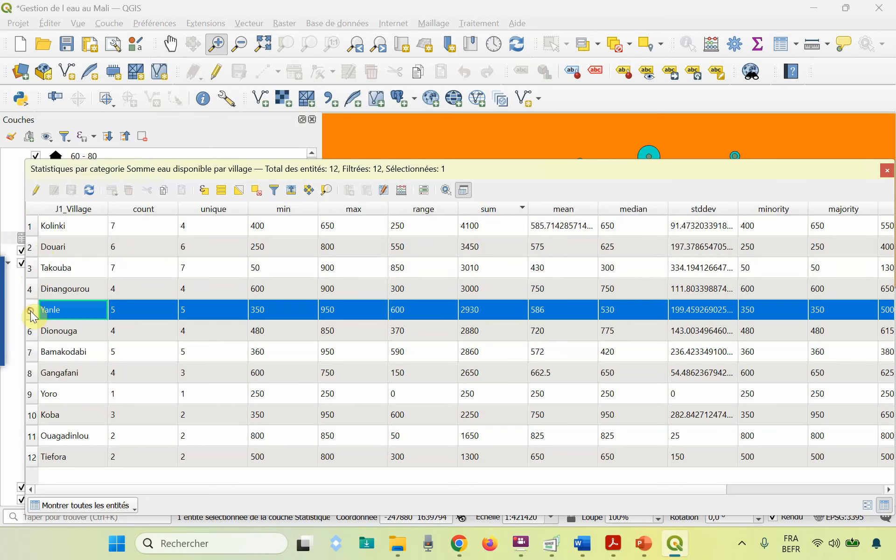
Clear the row selection in the statistics table, close the table and save the project
left_click(256, 190)
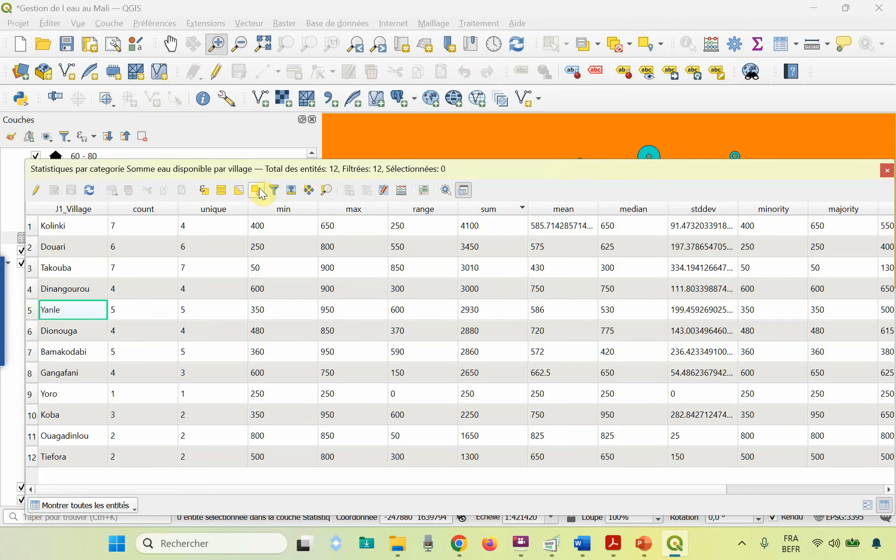
left_click(886, 170)
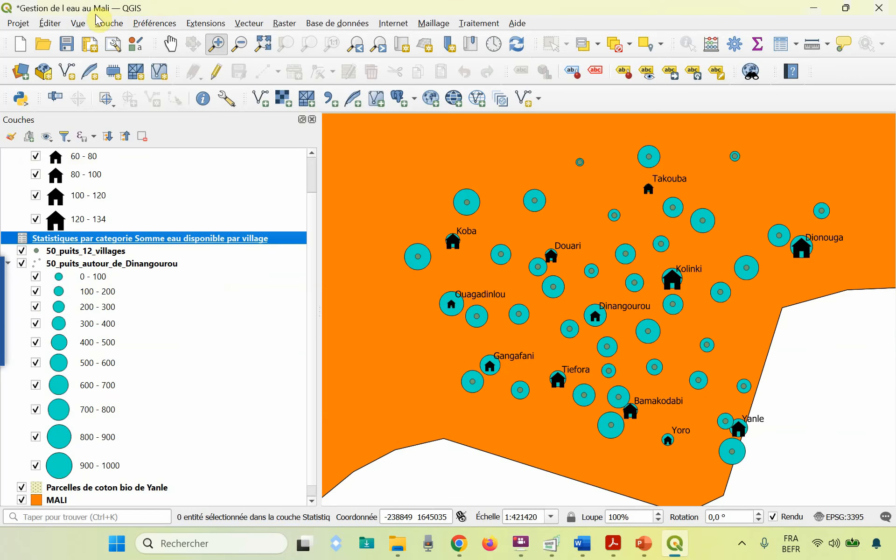
left_click(68, 44)
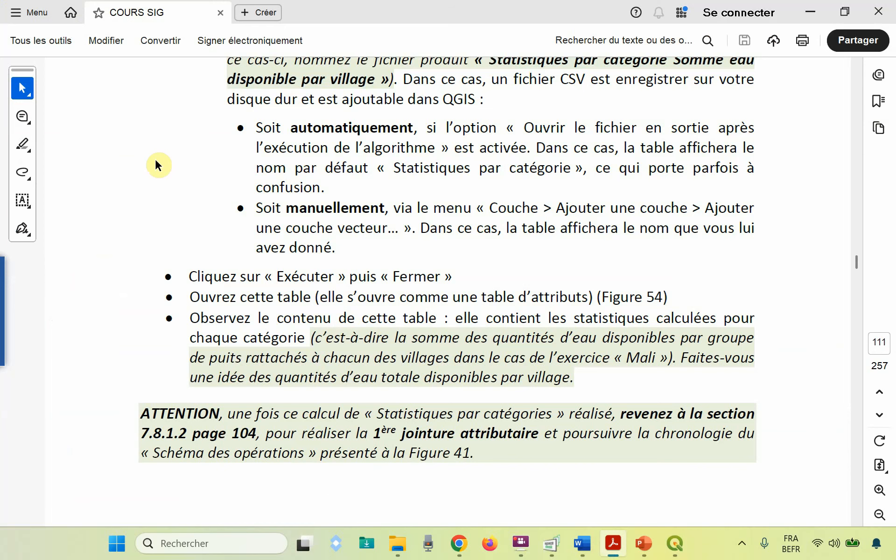
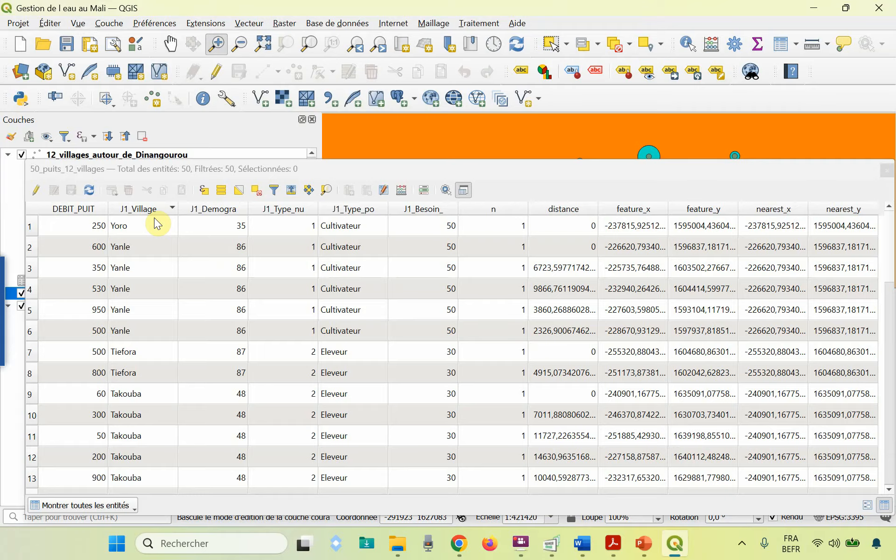
Consult the operations diagram in the course PDF and open the attribute table of the statistics table in QGIS
left_click(613, 544)
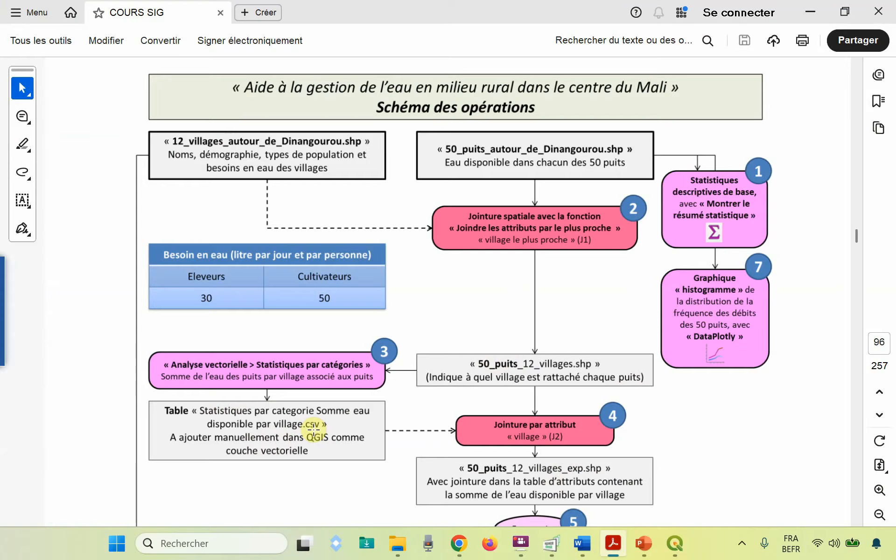
key("alt+Tab")
left_click(156, 280)
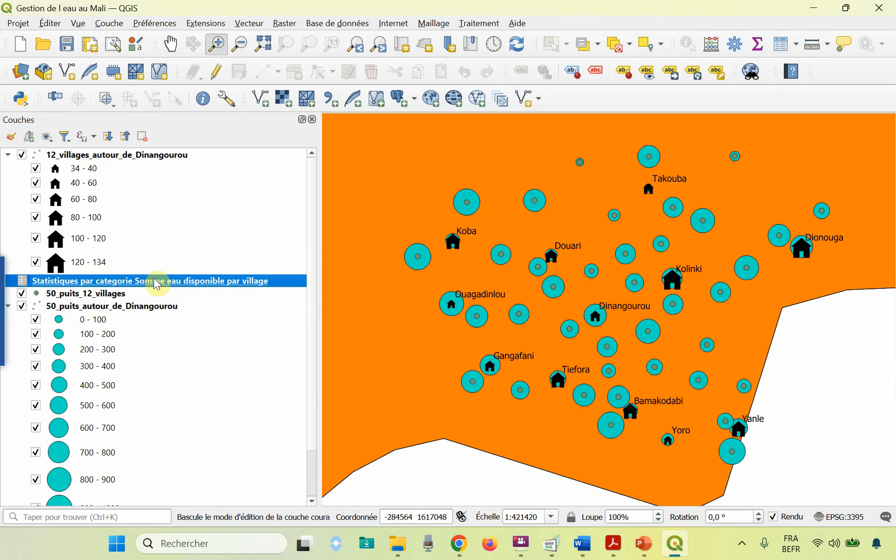
right_click(156, 282)
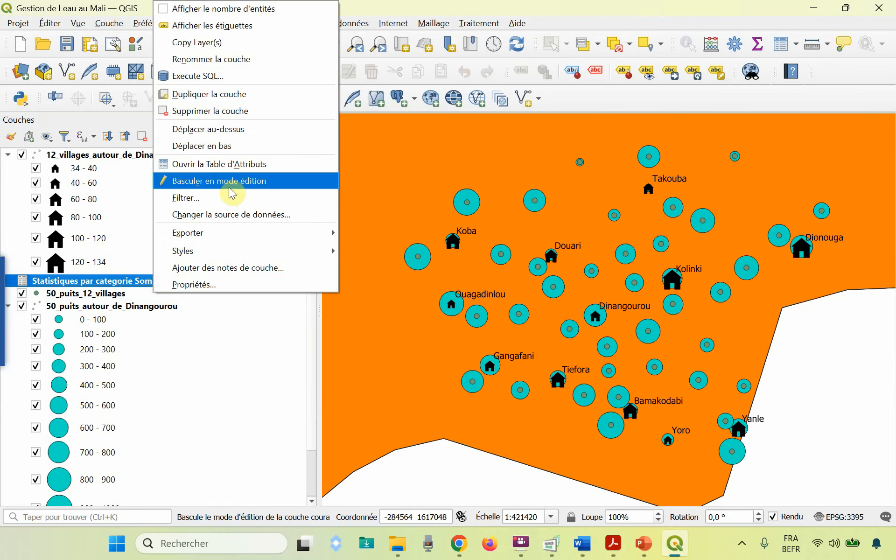
left_click(256, 169)
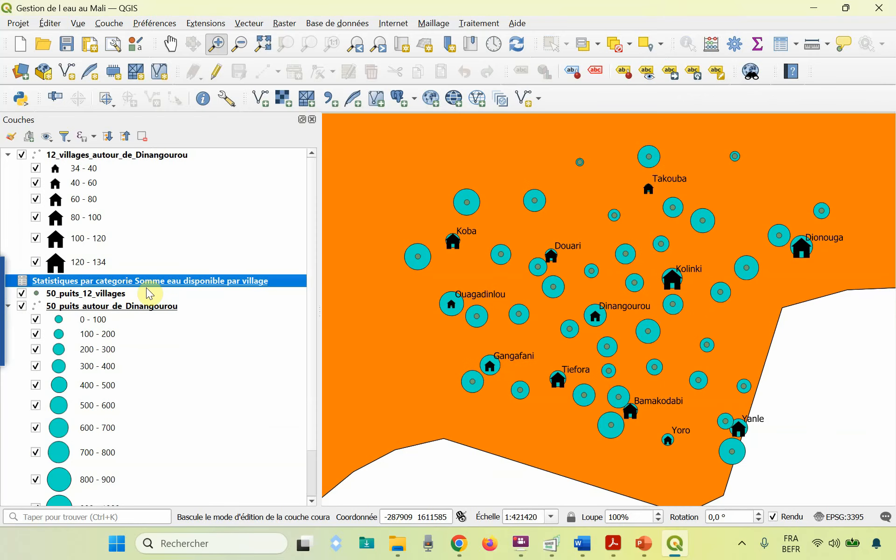
View the attribute table of 50_puits_12_villages and consult the common-attribute join figure in the course PDF
left_click(115, 296)
right_click(116, 296)
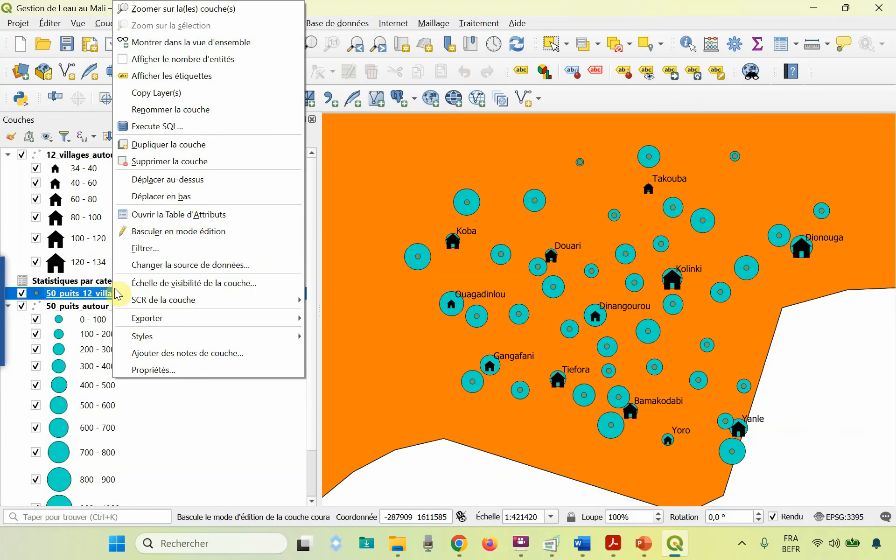
left_click(177, 214)
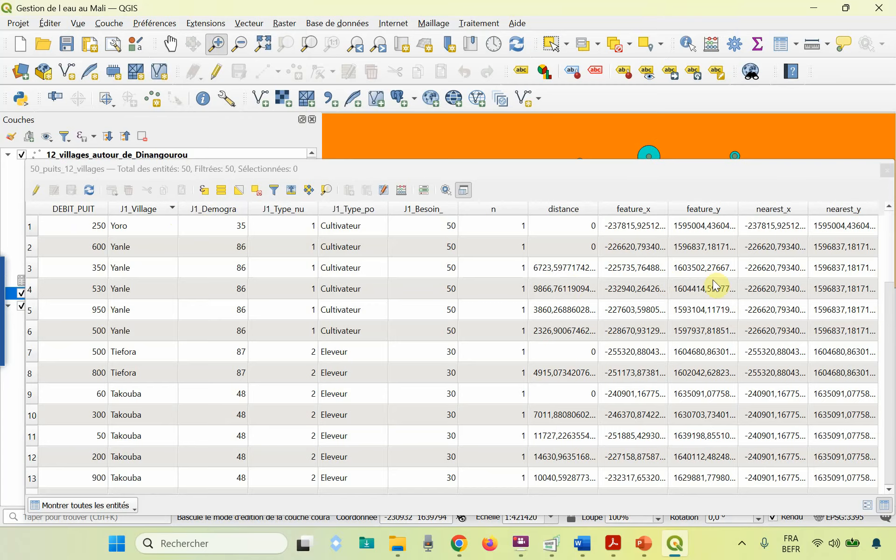
key("alt+Tab")
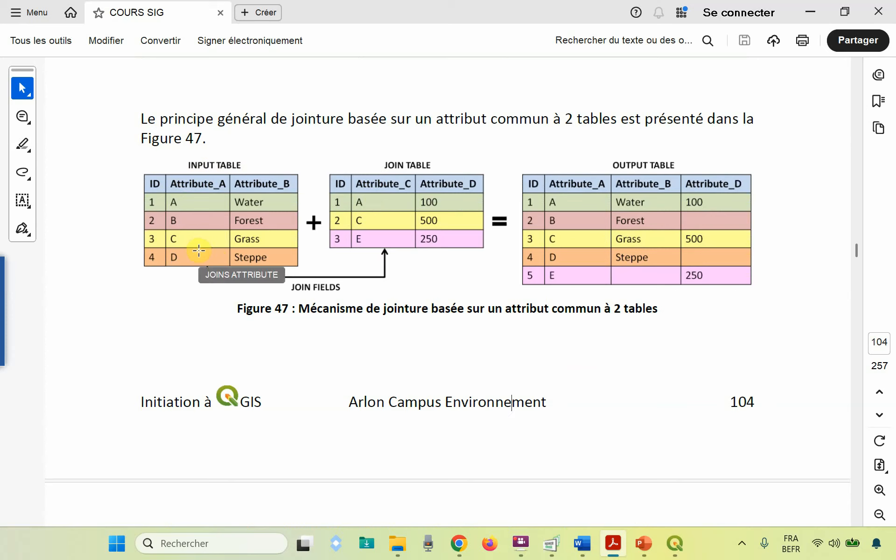
left_click(809, 11)
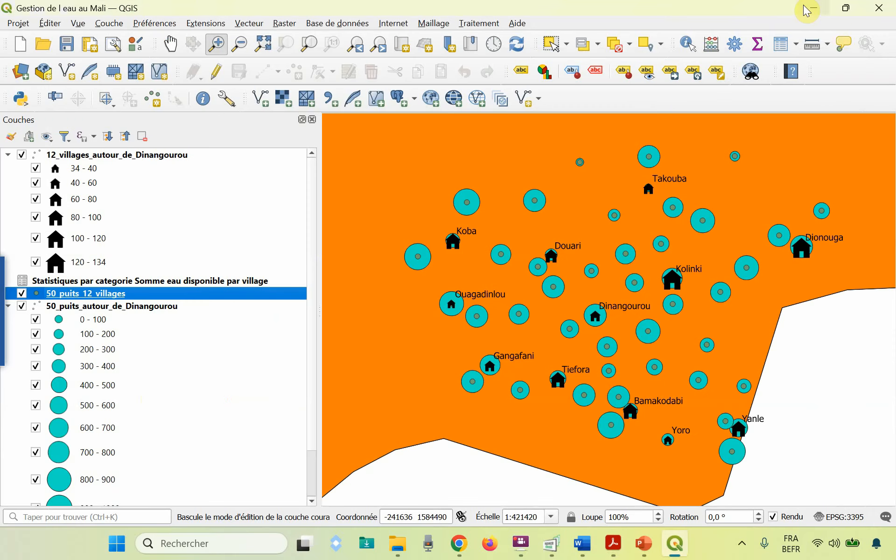
Examine the J1_Village column in the attribute table of 50_puits_12_villages and close the table
right_click(86, 299)
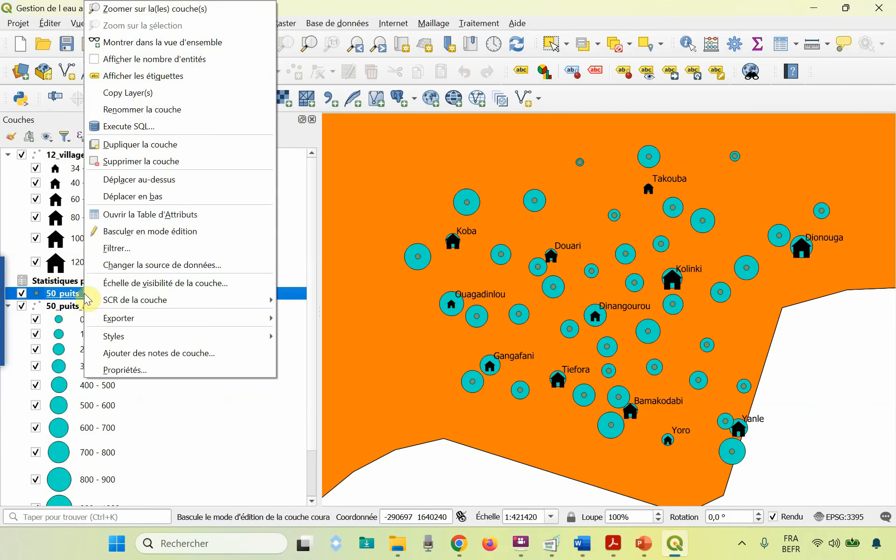
left_click(191, 216)
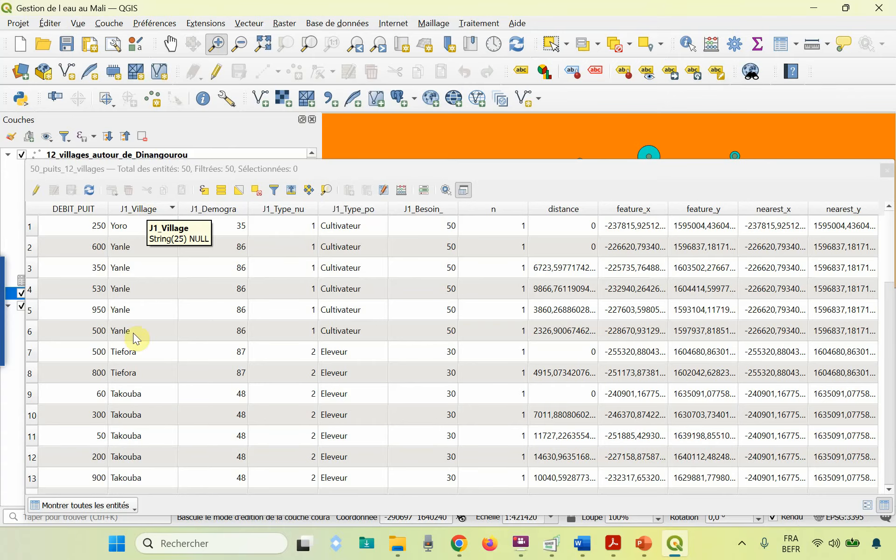
left_click(886, 171)
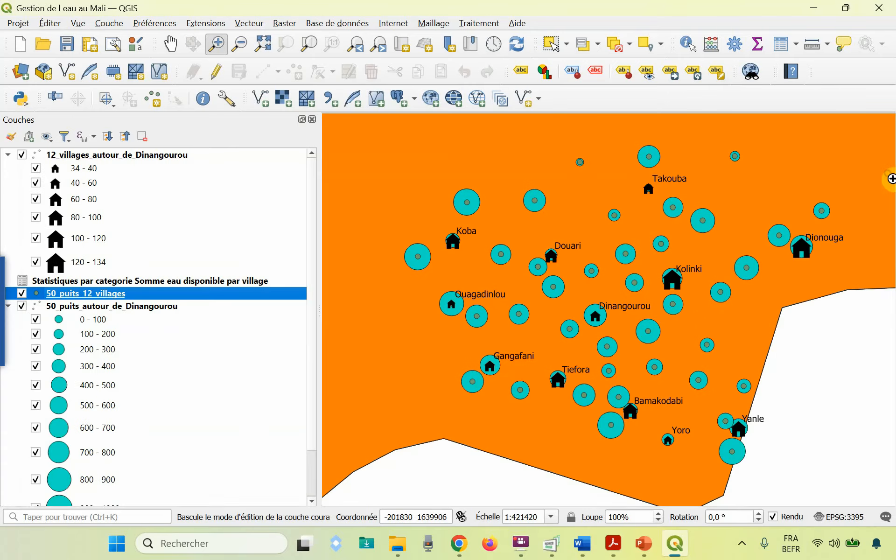
Examine the J1_Village column in the attribute table of the statistics by category
left_click(179, 282)
right_click(179, 282)
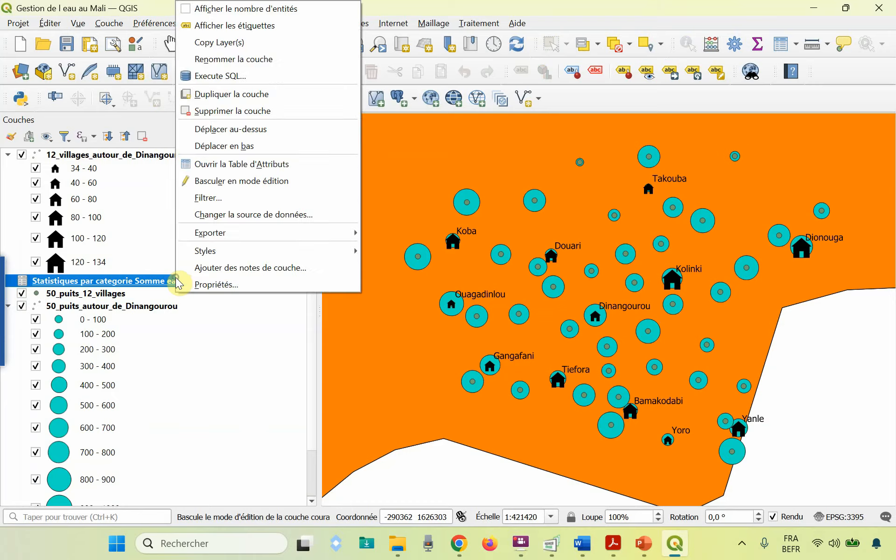
left_click(274, 168)
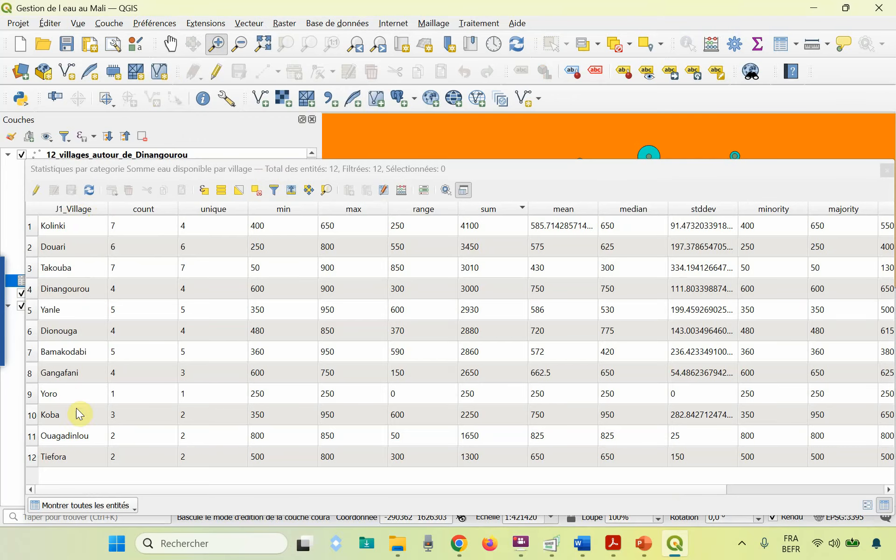
Read the instructions for the first and second attribute joins in section 7.8.1.2 of the course PDF, and return to QGIS
left_click(613, 543)
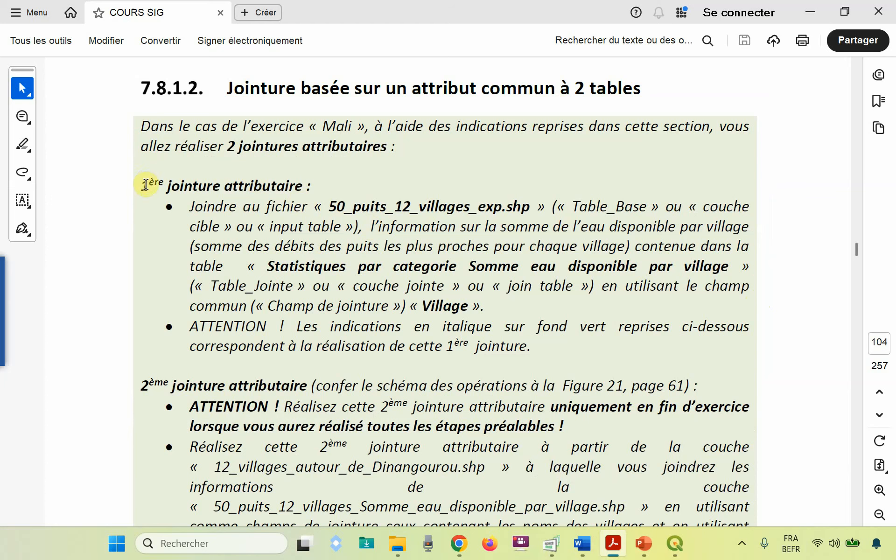
mouse_move(141, 182)
left_mouse_down()
mouse_move(304, 175)
mouse_move(294, 184)
mouse_move(313, 183)
left_mouse_up()
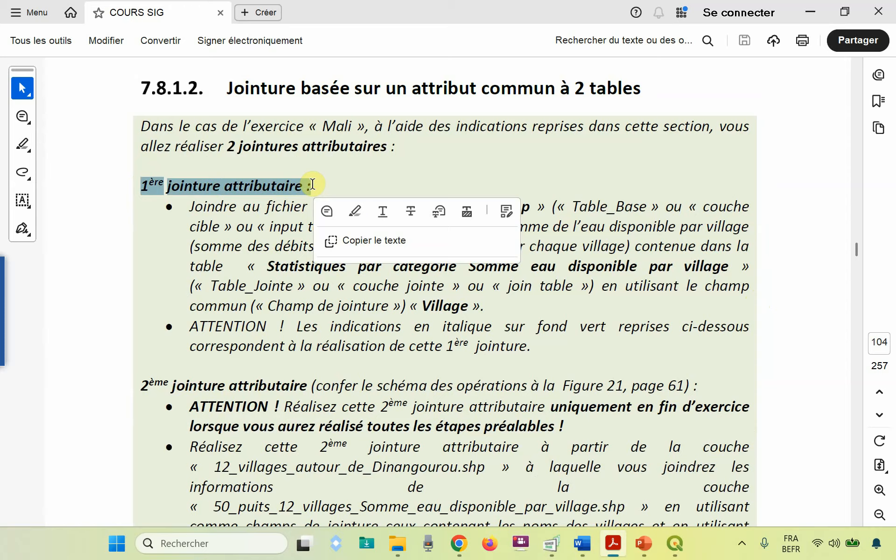
left_click(186, 385)
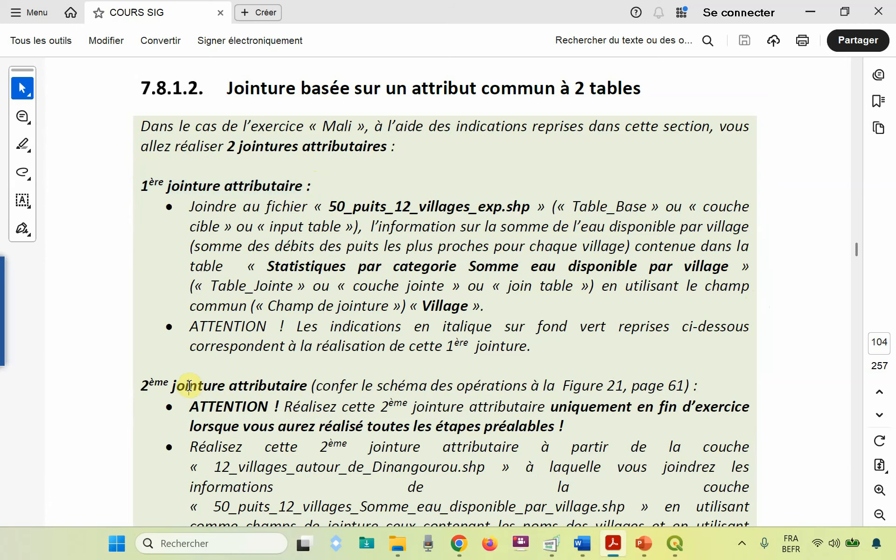
left_click_drag(142, 385, 307, 386)
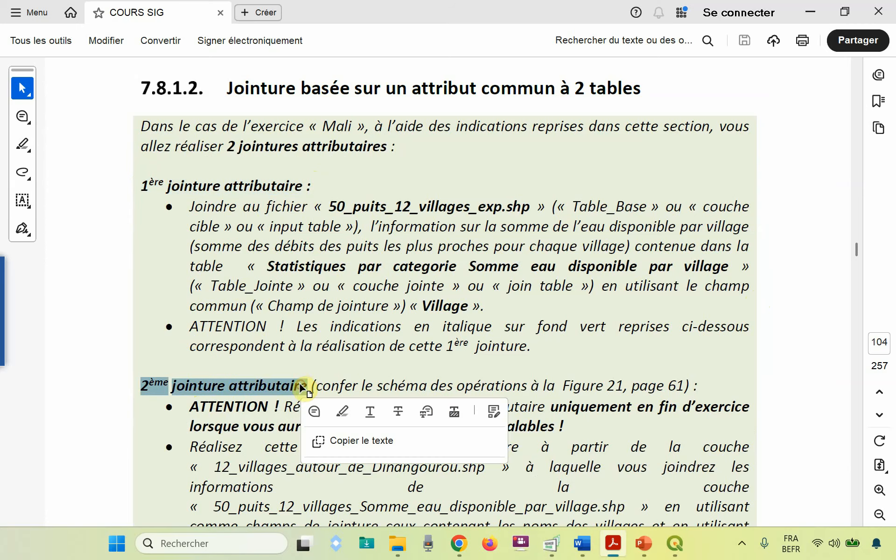
left_click(434, 379)
key("alt+Tab")
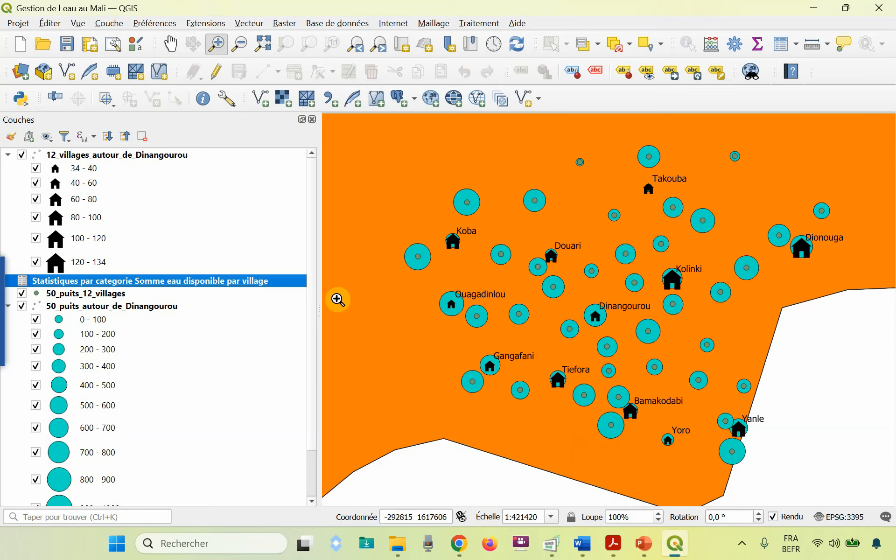
Start a new vector join in the layer properties of 50_puits_12_villages
left_click(103, 294)
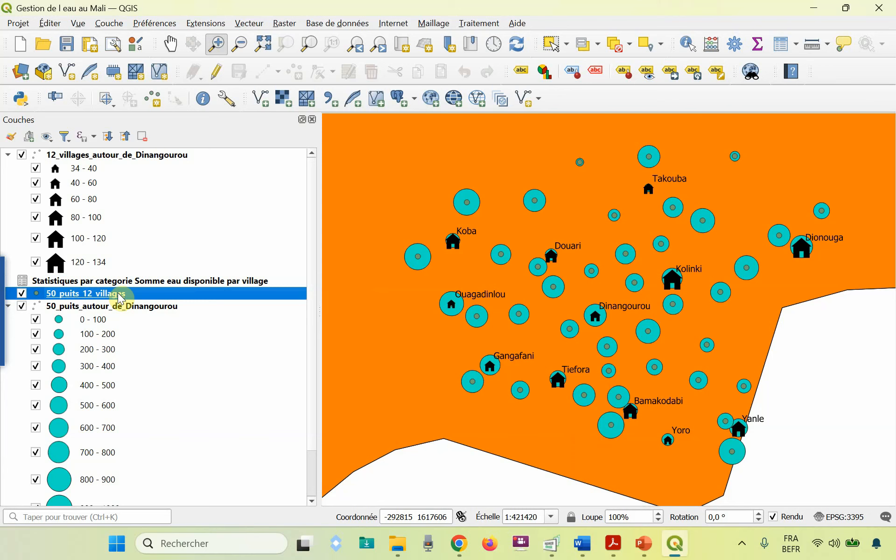
left_click(482, 23)
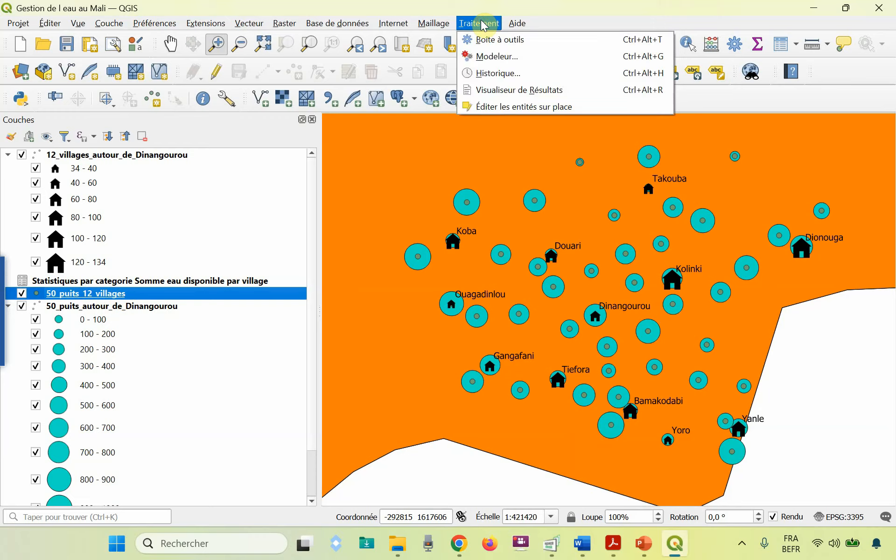
left_click(590, 4)
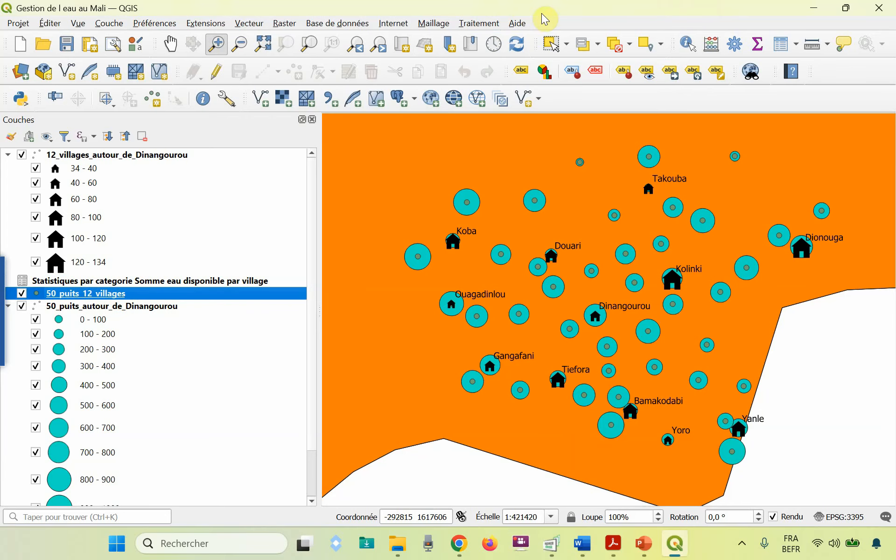
right_click(76, 297)
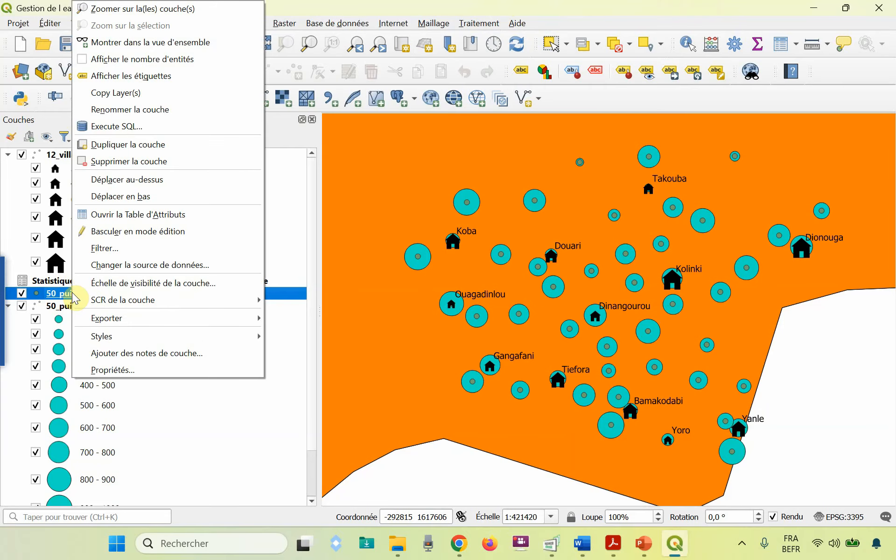
left_click(126, 371)
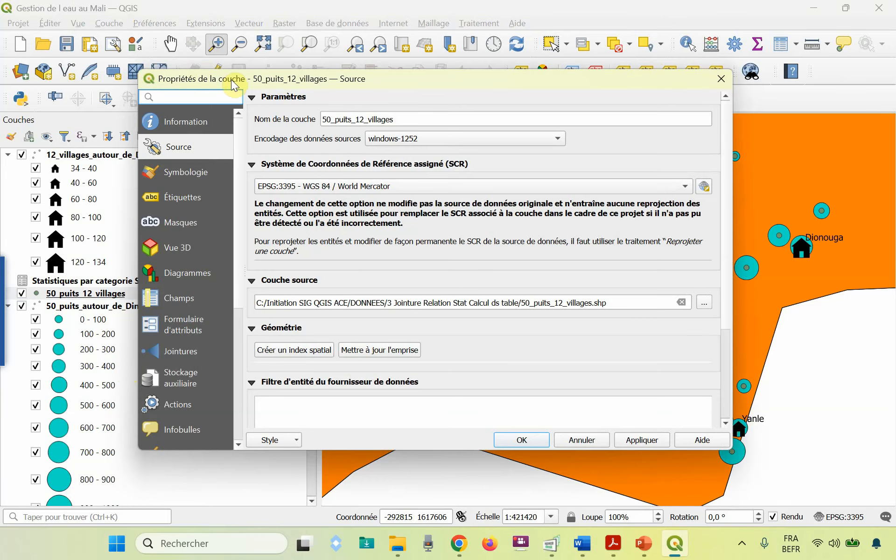
left_click(187, 350)
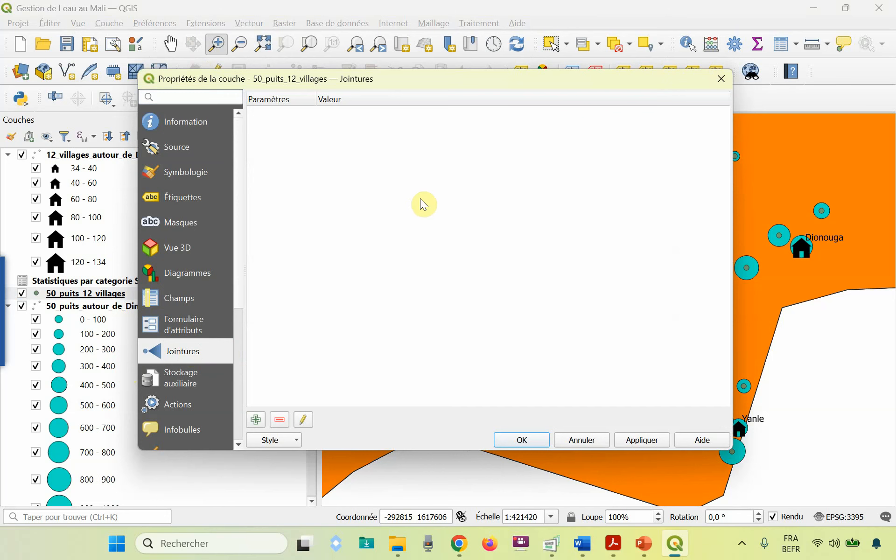
left_click(257, 422)
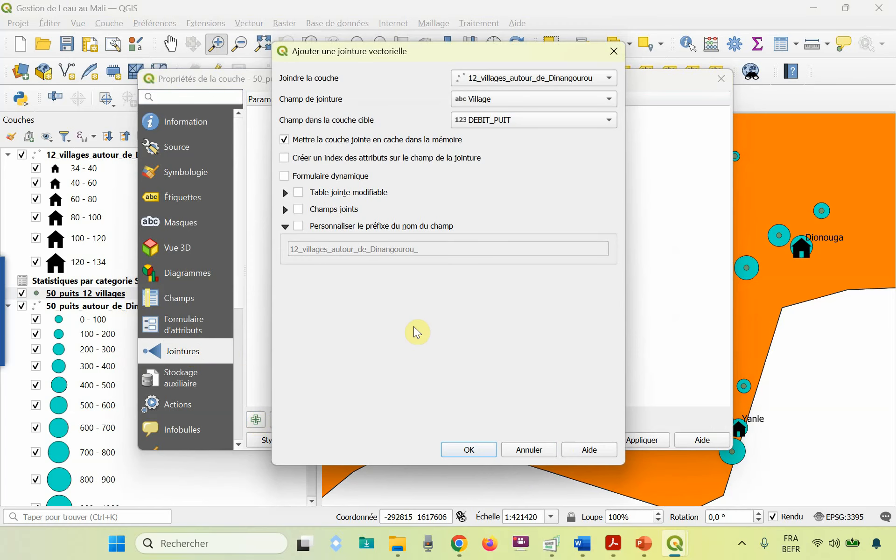
Widen the join dialog and join the table "Statistiques par categorie Somme eau disponible par village" with J1_Village as the join field
left_click_drag(625, 163, 726, 162)
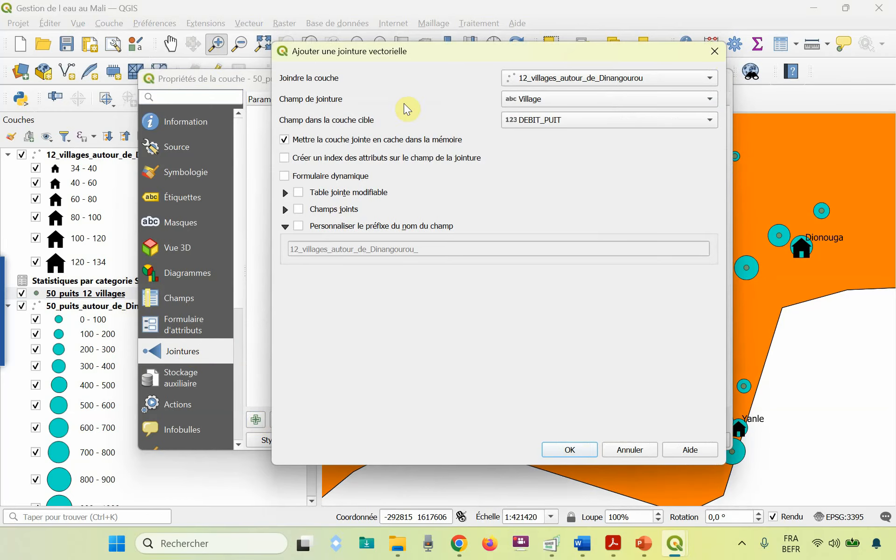
left_click(709, 82)
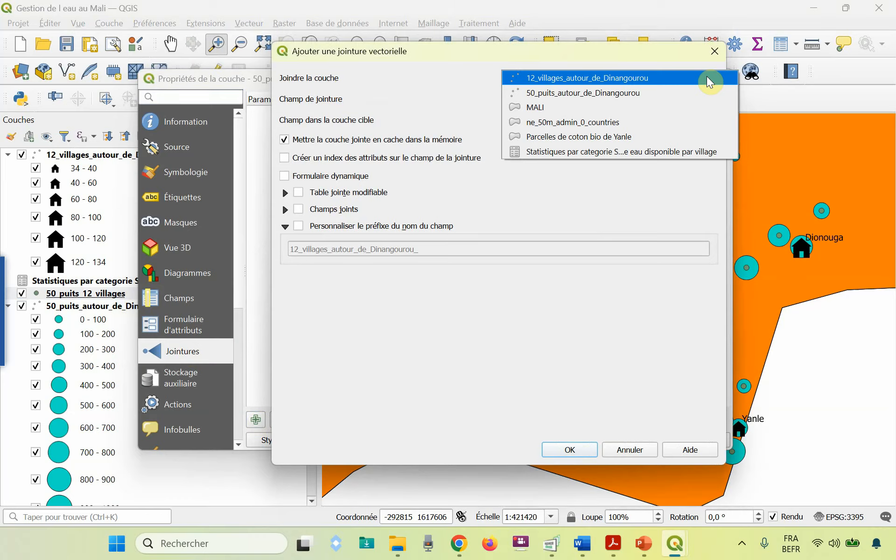
left_click(601, 157)
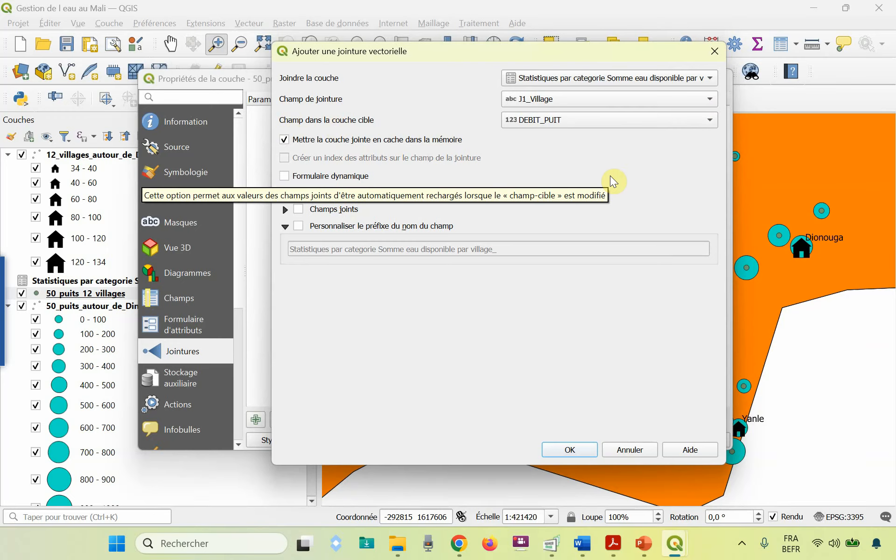
left_click(712, 98)
left_click(713, 98)
Set the target layer field of the join to J1_Village
left_click(710, 124)
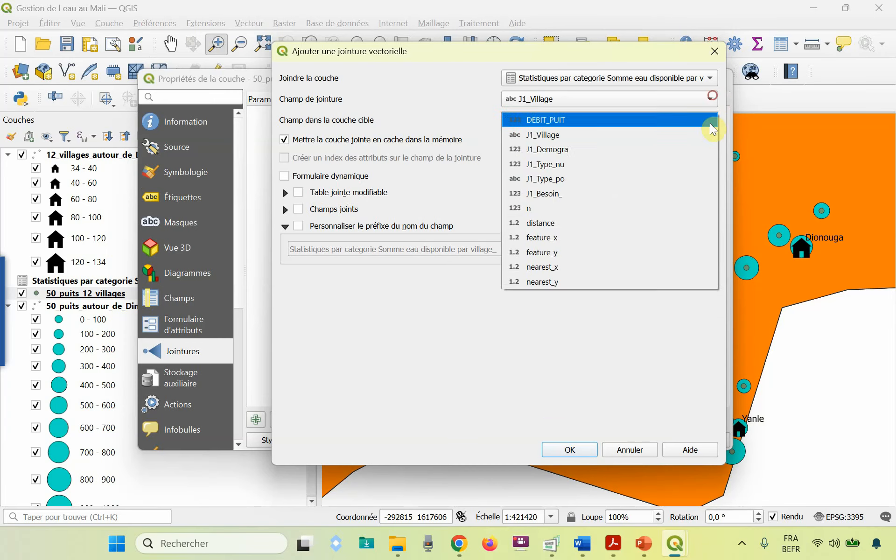
left_click(607, 384)
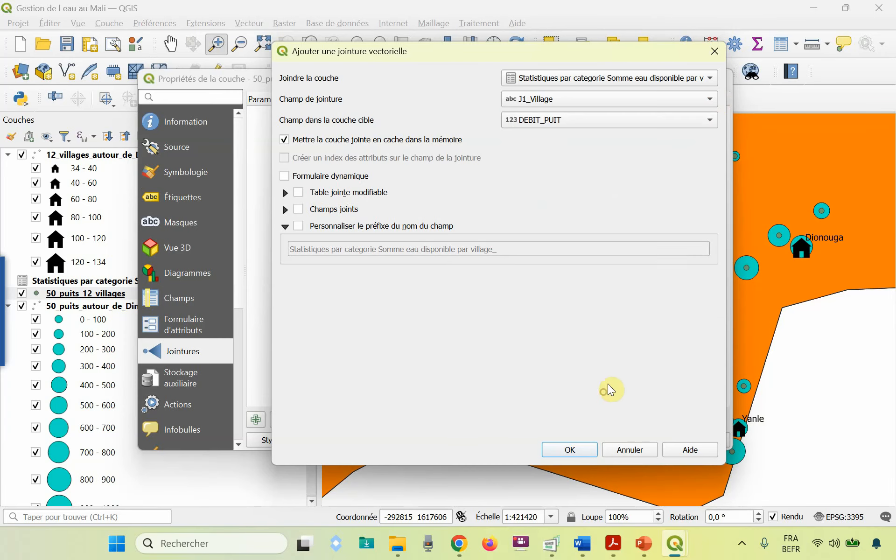
left_click(714, 121)
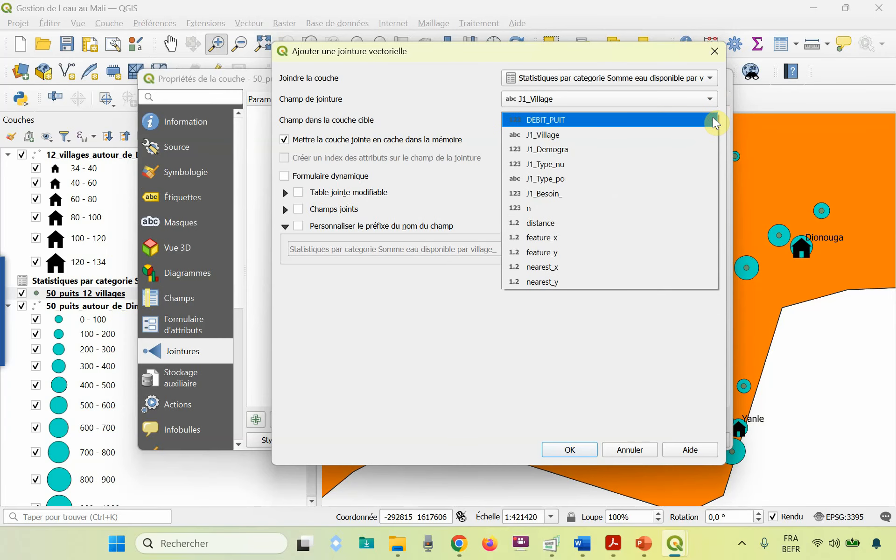
left_click(567, 134)
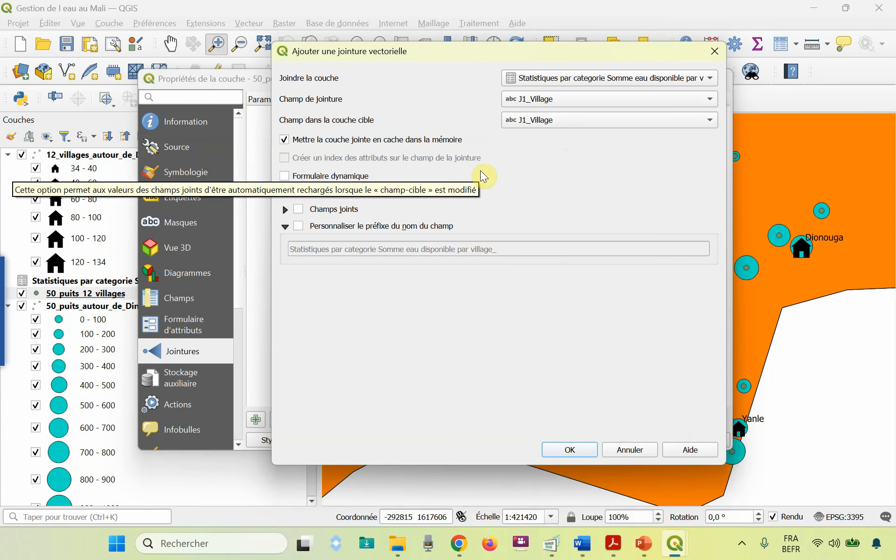
Limit the joined fields to J1_Village and sum, and create the join with the custom field name prefix J2_
left_click(285, 209)
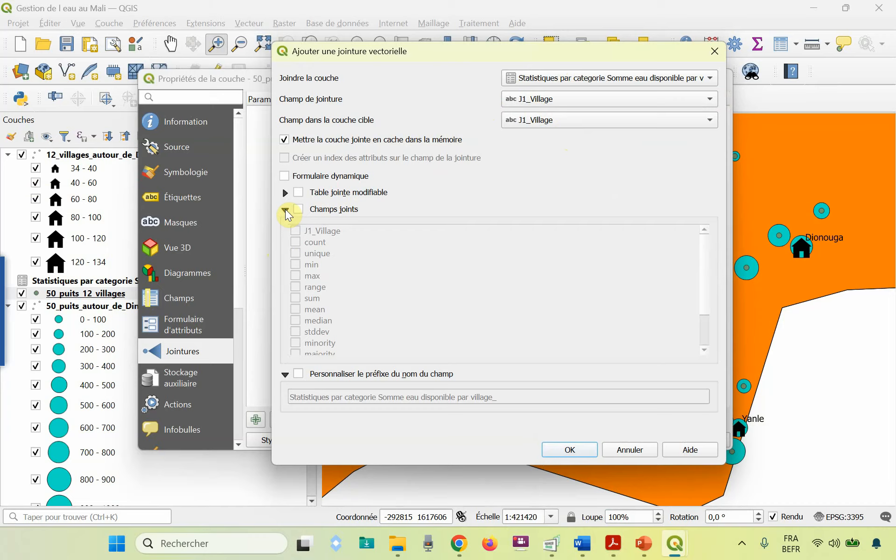
left_click(299, 208)
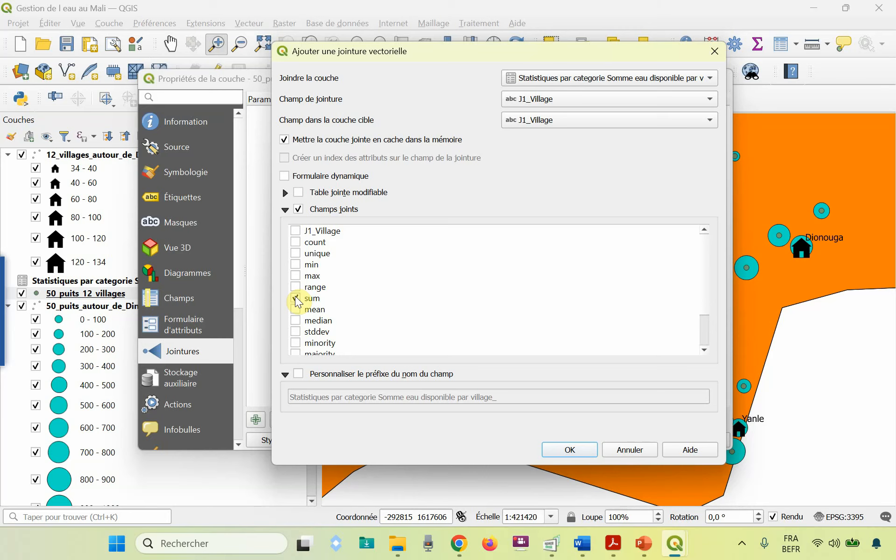
left_click(296, 231)
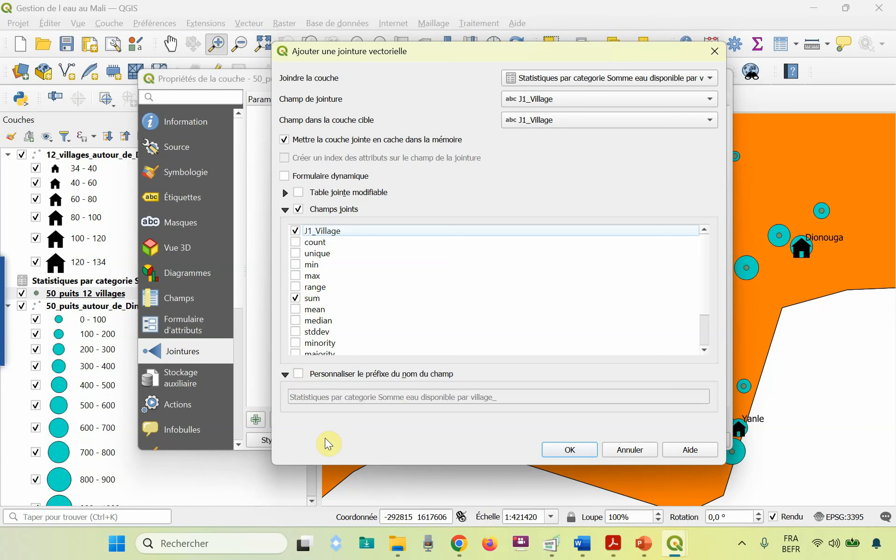
left_click(298, 373)
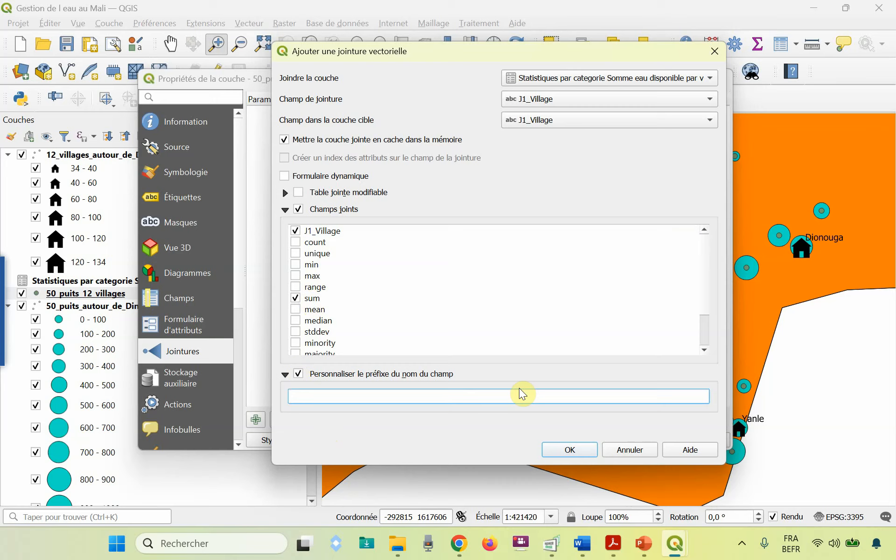
type("J2_")
left_click(559, 449)
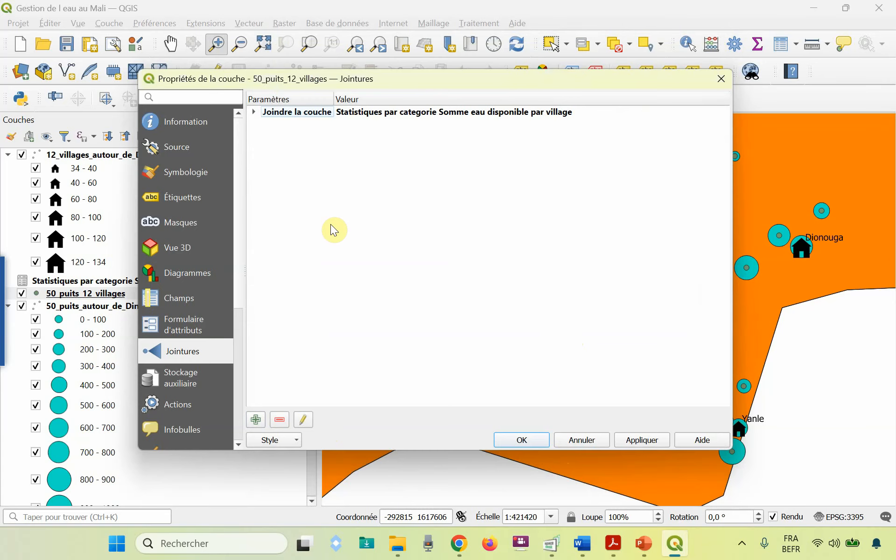
Review the parameters of the new join and accept the layer properties of 50_puits_12_villages
left_click(255, 111)
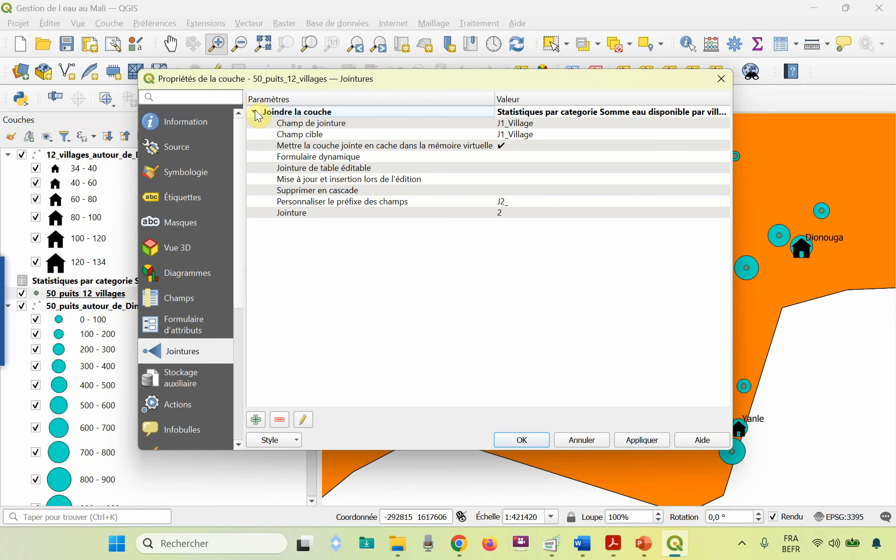
left_click(255, 111)
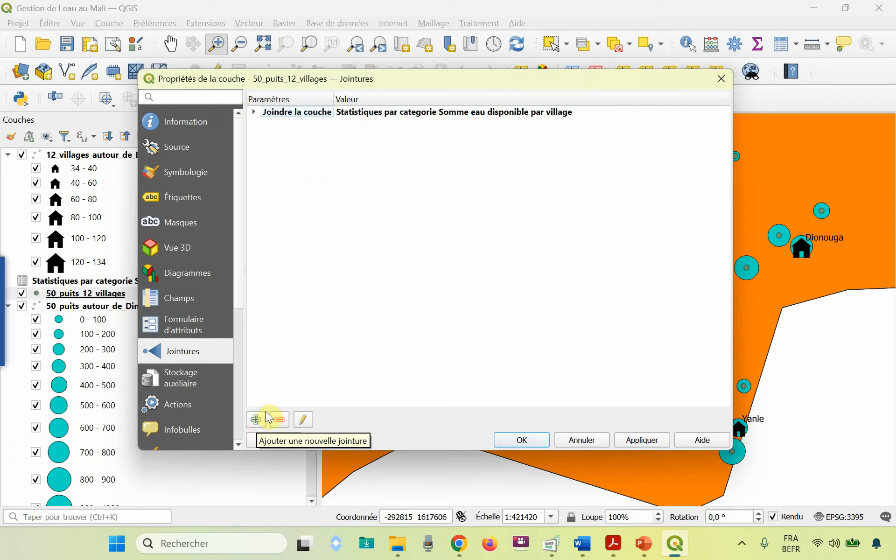
left_click(304, 419)
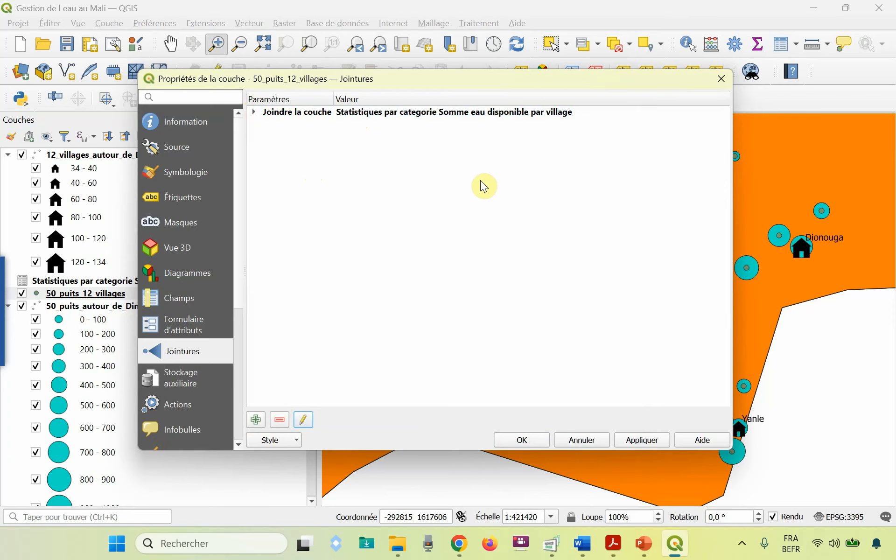
left_click(518, 442)
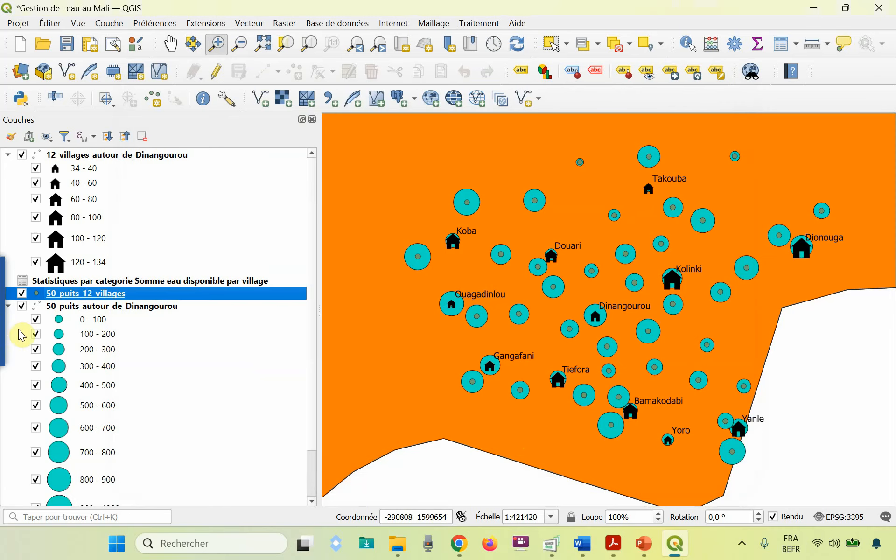
Open the attribute table of 50_puits_12_villages and examine the joined J2_J1_Village and J2_sum columns
right_click(110, 297)
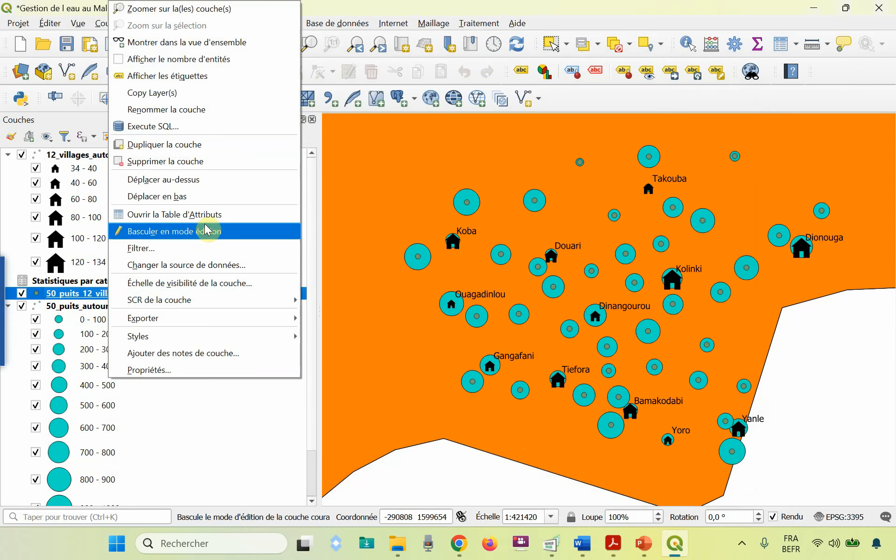
left_click(213, 215)
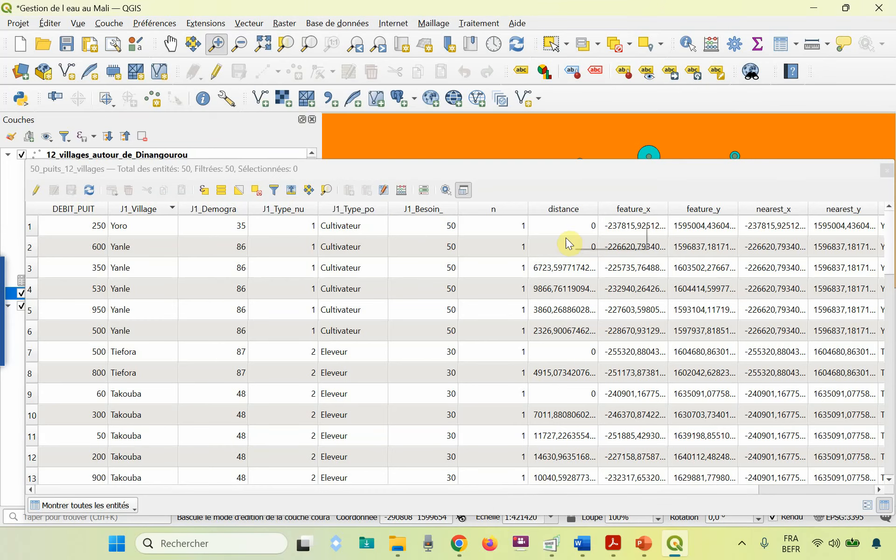
left_click(428, 487)
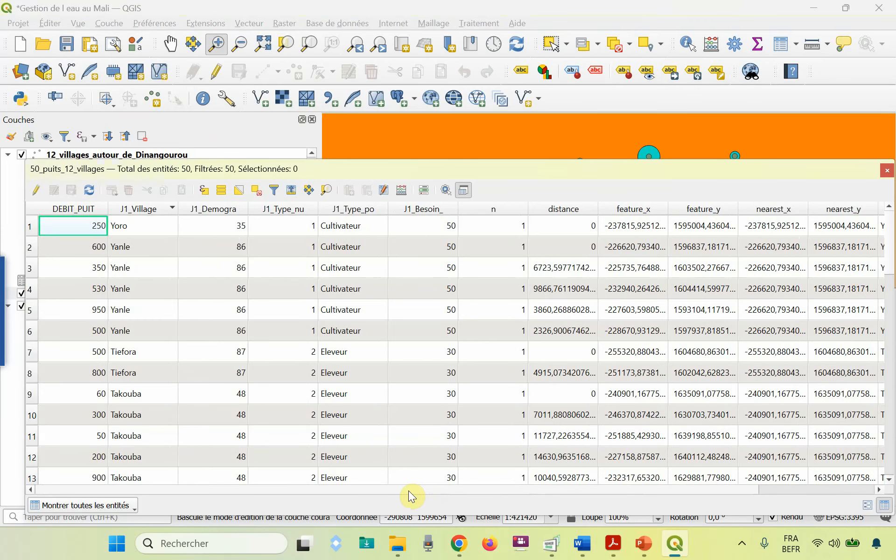
left_click_drag(408, 491, 588, 485)
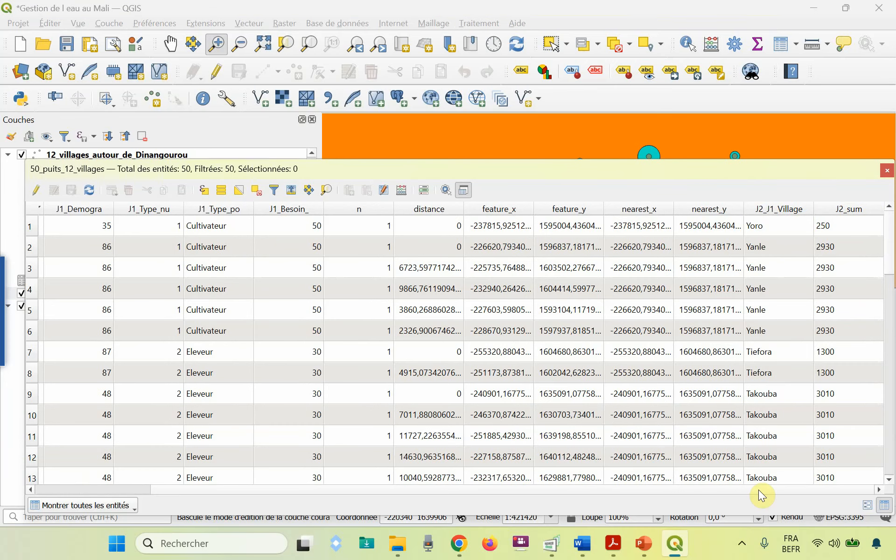
scroll(758, 489, "left", 3)
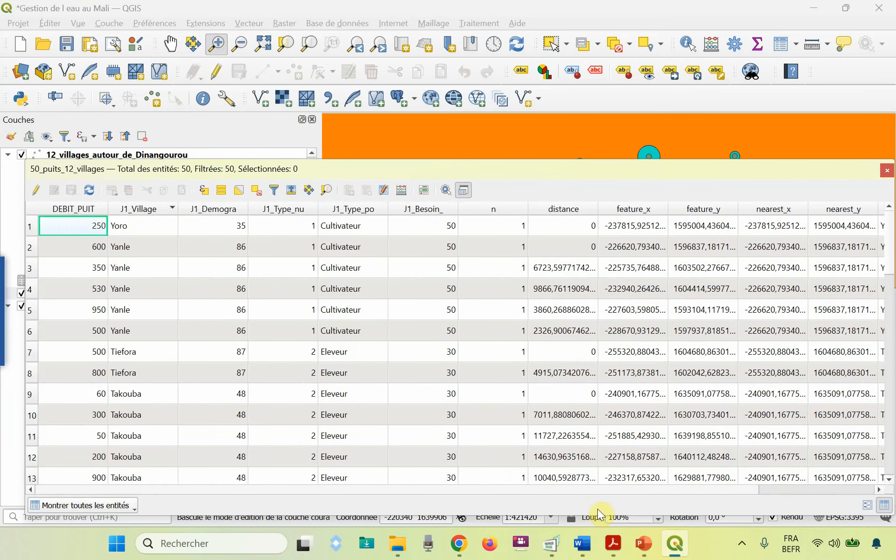
left_click_drag(693, 495, 765, 492)
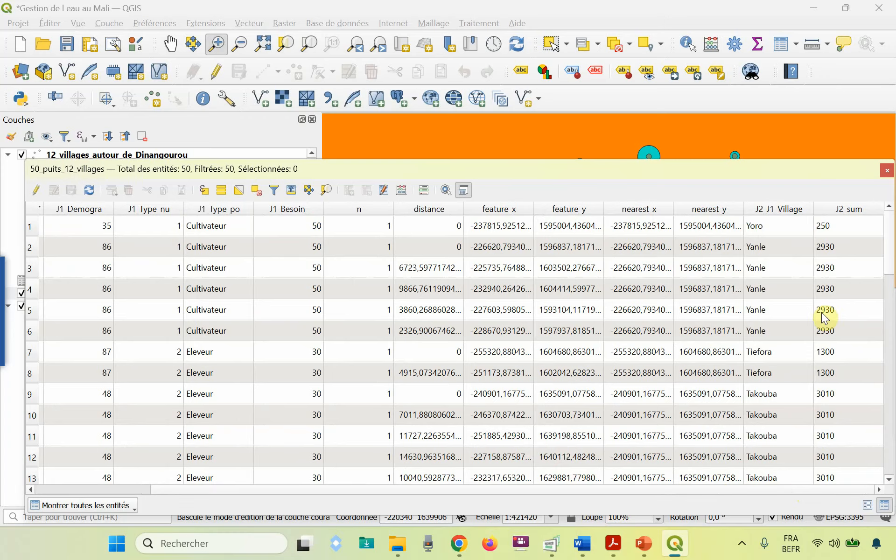
Compare the village names in J1_Village and J2_J1_Village for the Yoro and Yanle rows, and close the attribute table
left_click(773, 227)
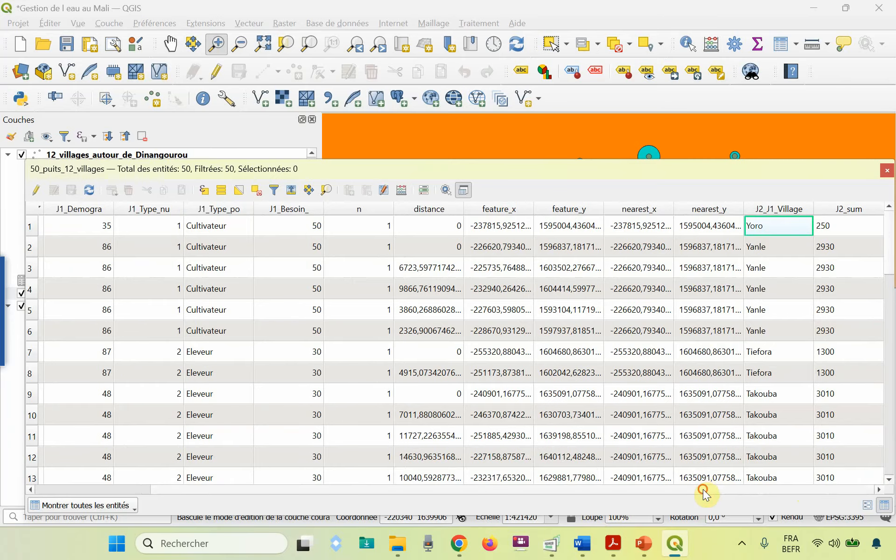
left_click_drag(704, 492, 612, 503)
left_click(153, 227)
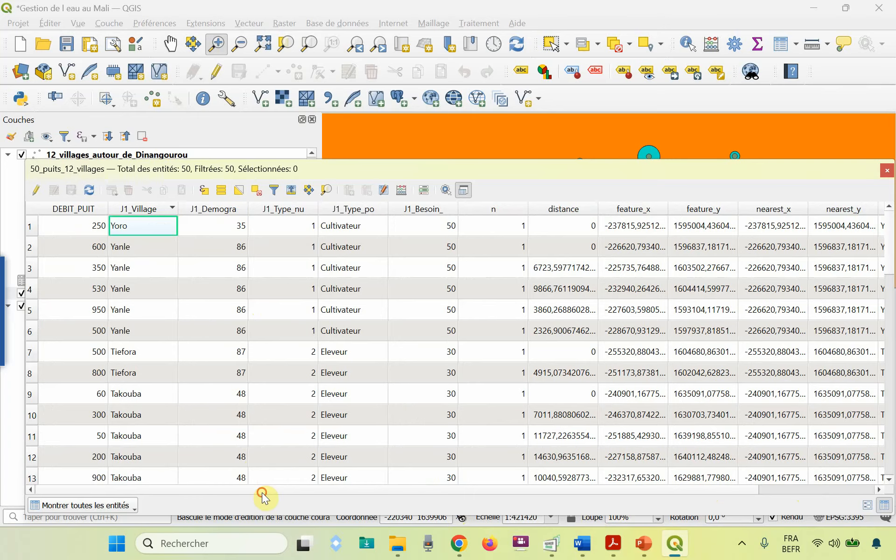
left_click_drag(259, 490, 394, 514)
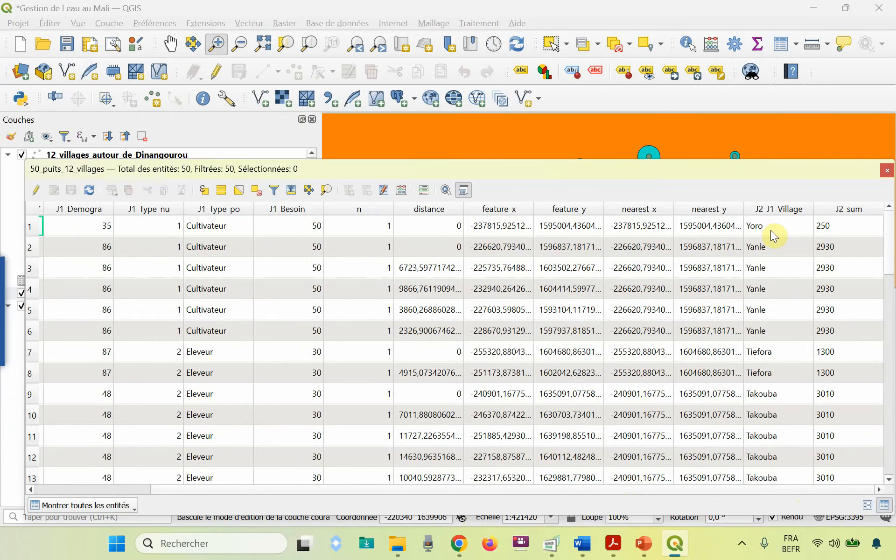
left_click(764, 247)
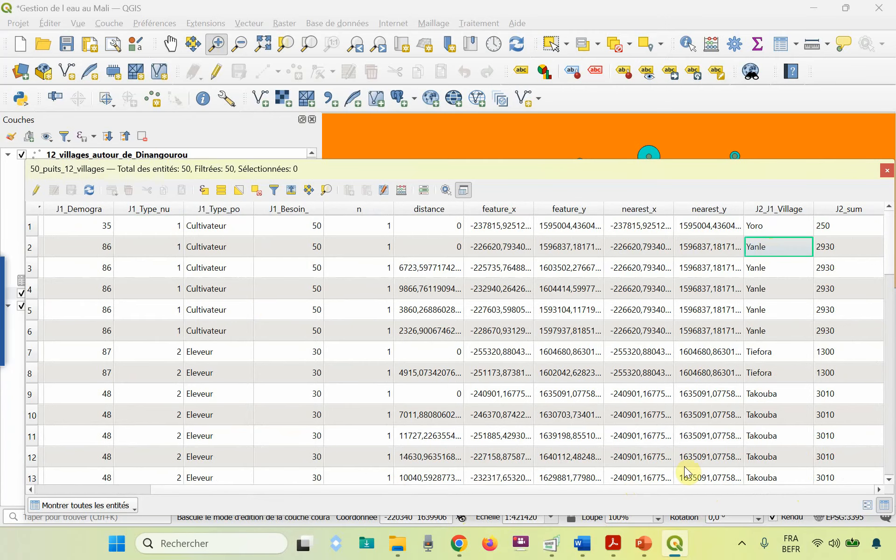
left_click_drag(658, 490, 355, 494)
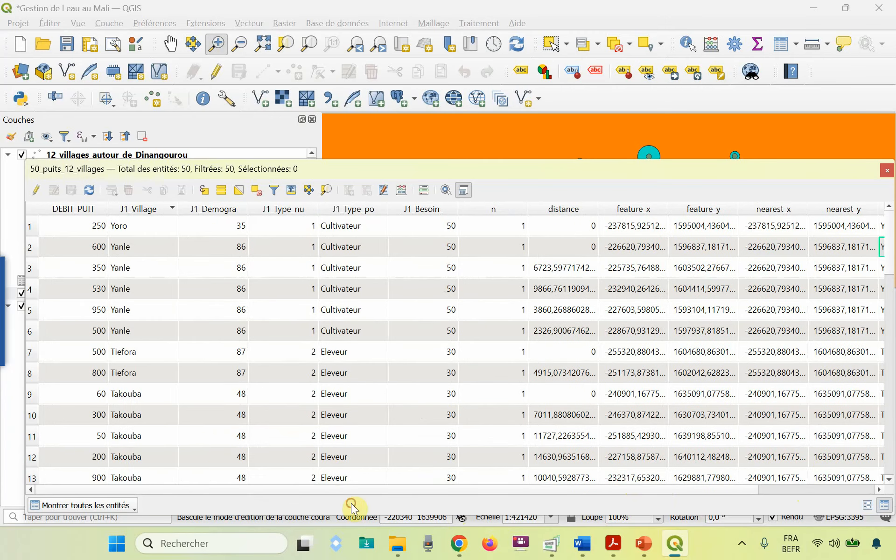
left_click(144, 246)
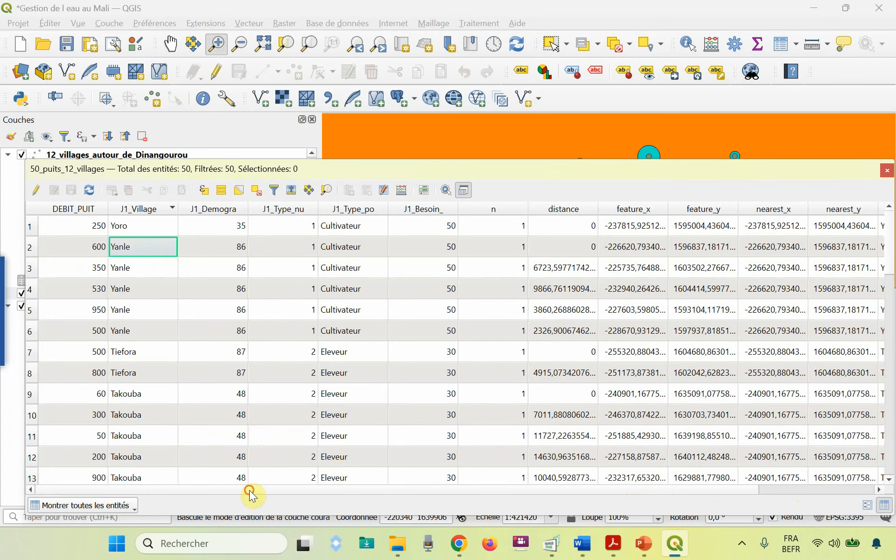
left_click_drag(249, 490, 262, 488)
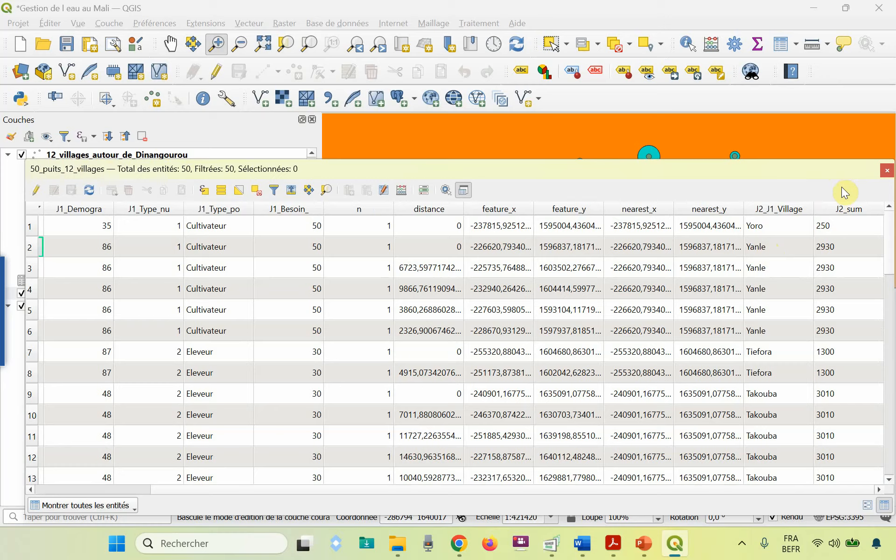
left_click(887, 177)
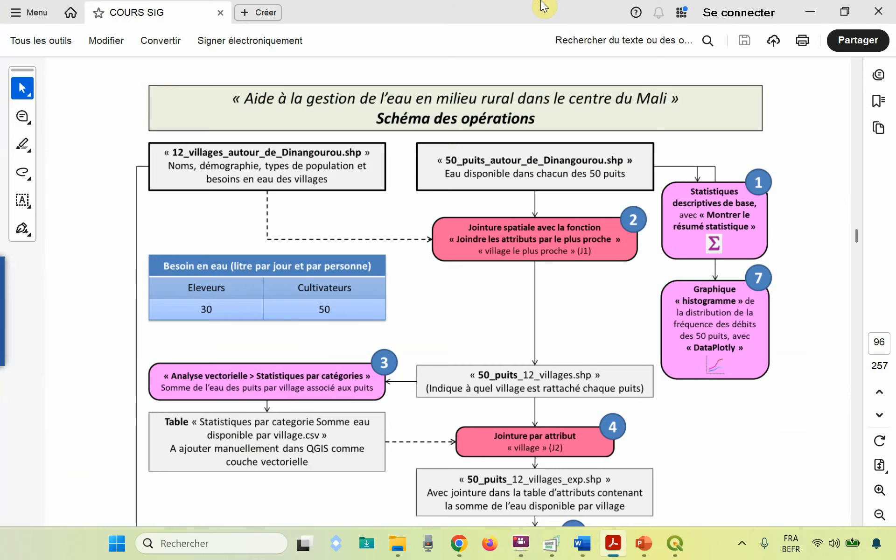
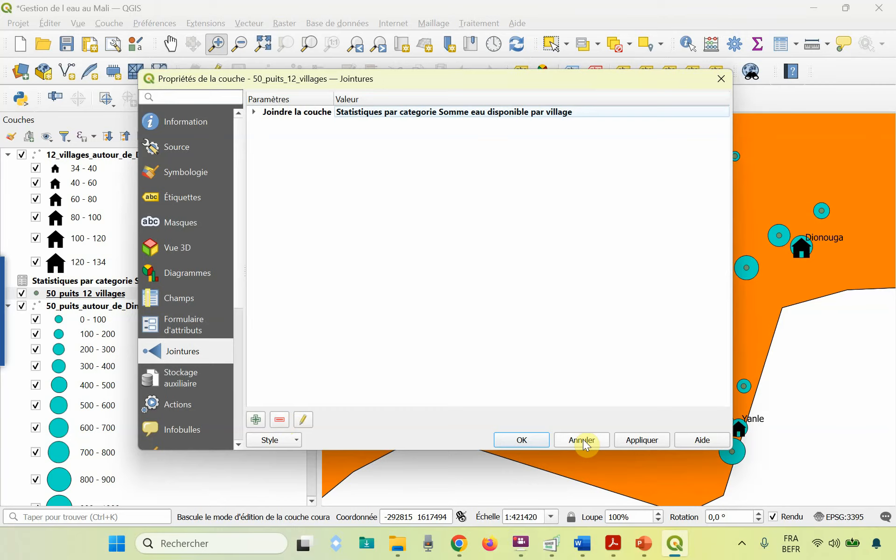
Dismiss the layer properties and start exporting all features of 50_puits_12_villages in ESRI Shapefile format
left_click(583, 438)
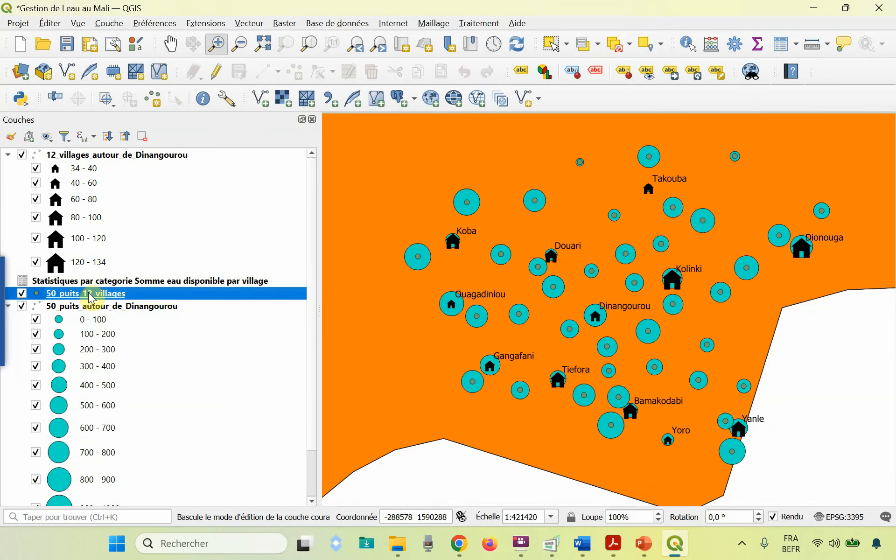
right_click(119, 300)
mouse_move(206, 318)
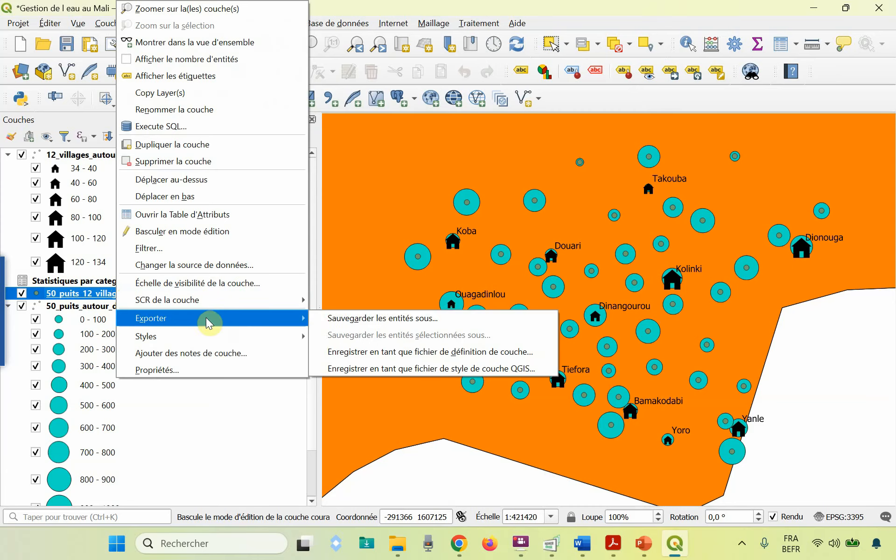
left_click(447, 322)
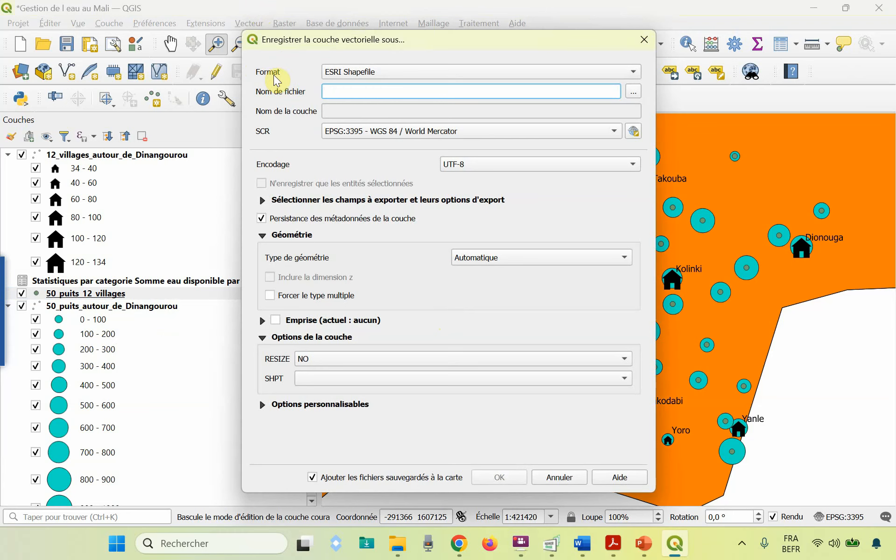
left_click(634, 71)
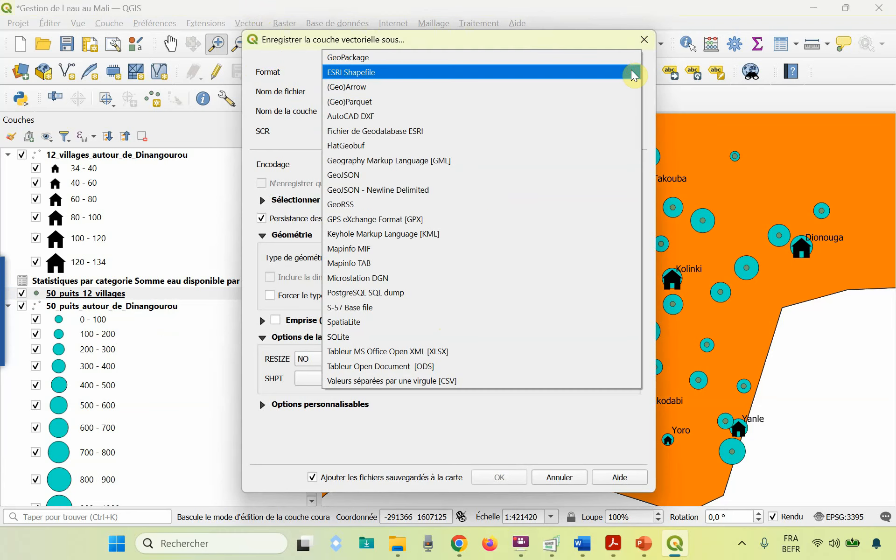
left_click(631, 71)
left_click(631, 72)
left_click(631, 72)
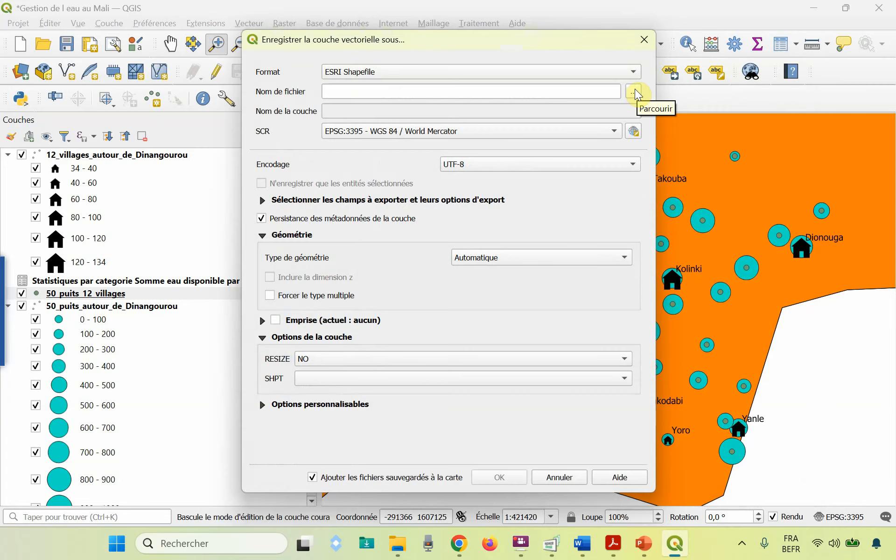
Name the output file 50_puits_12_villages_Somme_eau_disponible_par_village.shp, keep EPSG:3395 as the CRS, and run the export
left_click(635, 91)
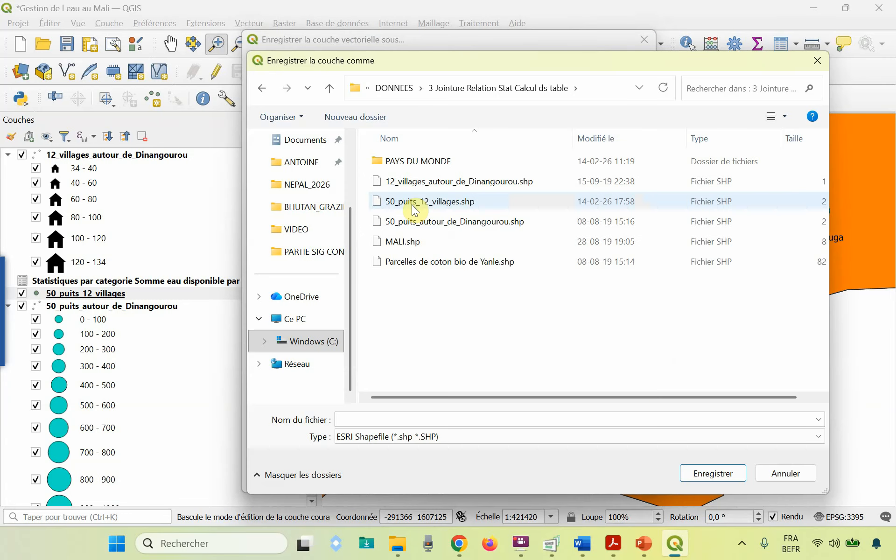
left_click(362, 420)
type("50_puits_12_villages_Somme_eau_disponible_par_village.shp")
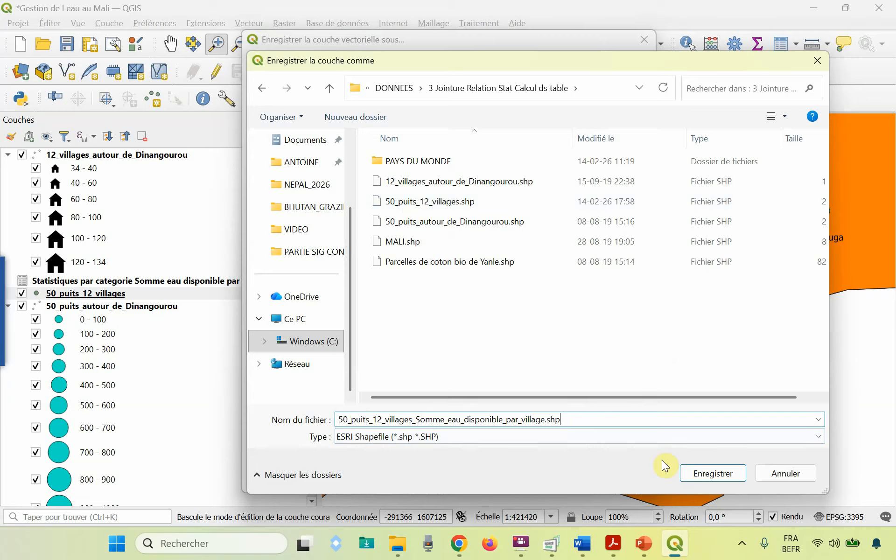
left_click(705, 473)
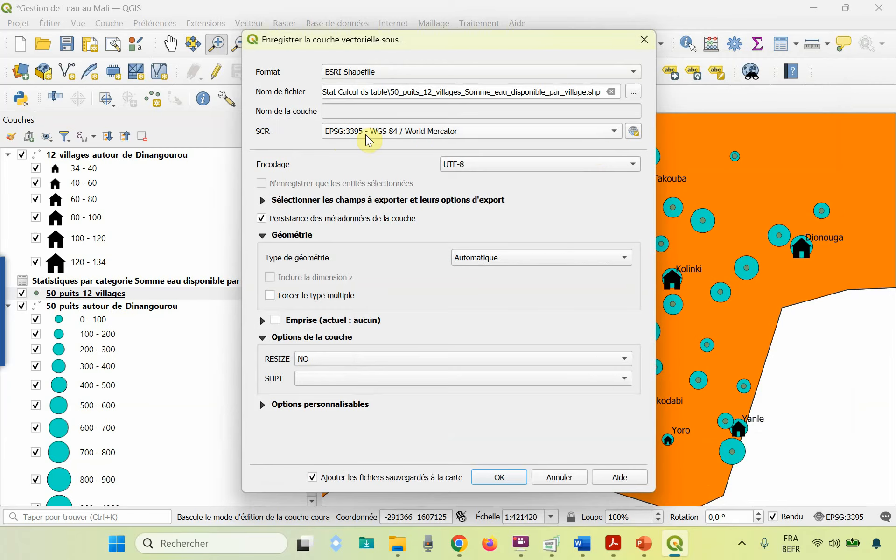
mouse_move(365, 134)
left_click(490, 476)
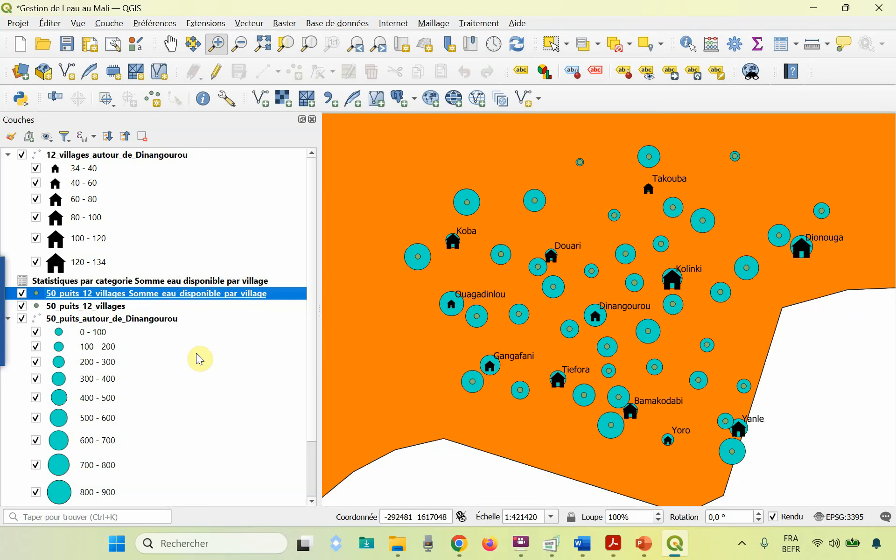
Hide the 50_puits_12_villages and 50_puits_autour_de_Dinangourou layers on the map
left_click(22, 307)
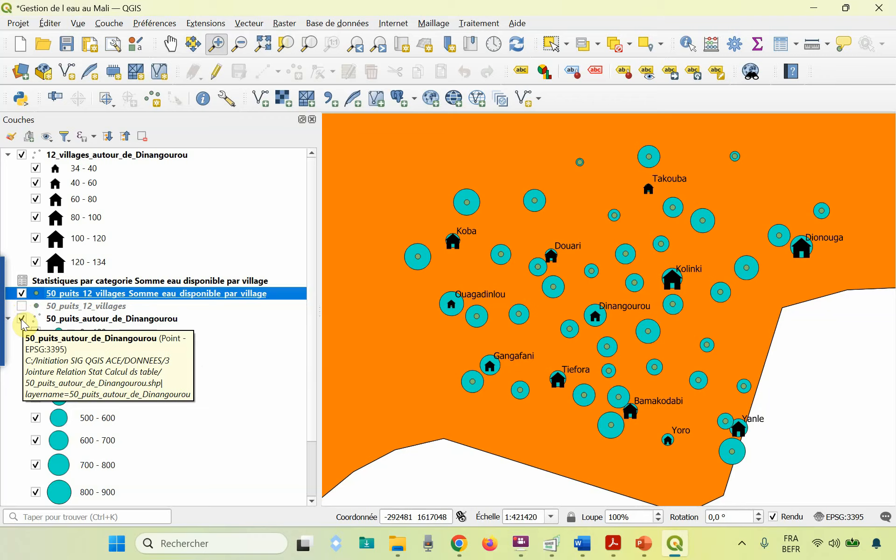
left_click(21, 320)
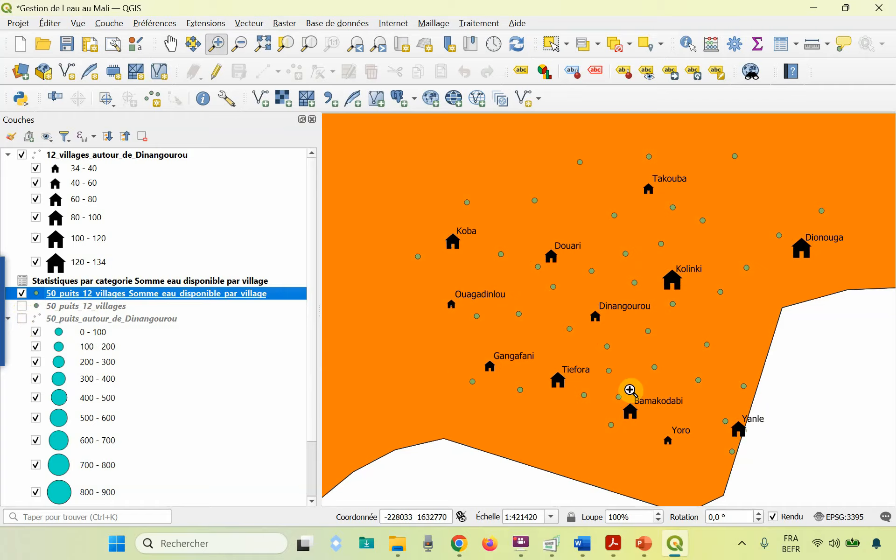
Open the attribute table of the exported layer, examine its J2_J1_Vill and J2_sum columns, and close the table
right_click(216, 296)
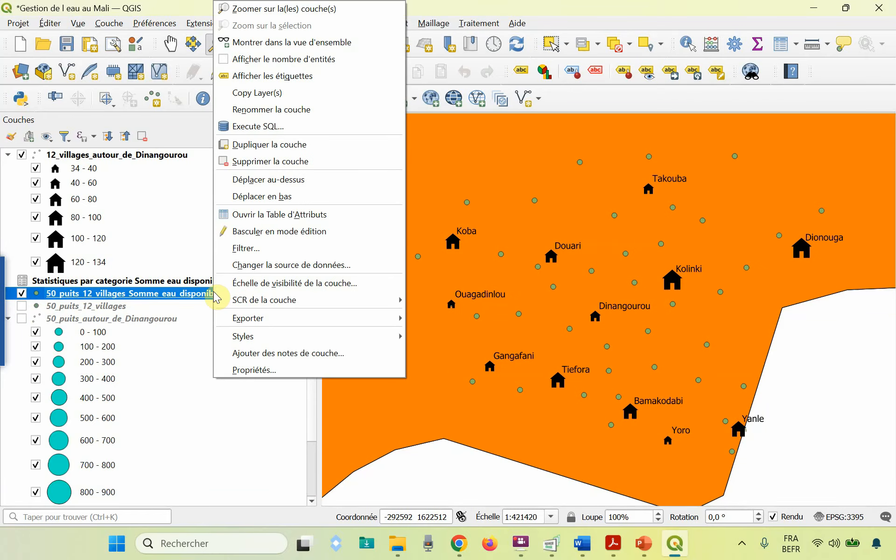
left_click(305, 215)
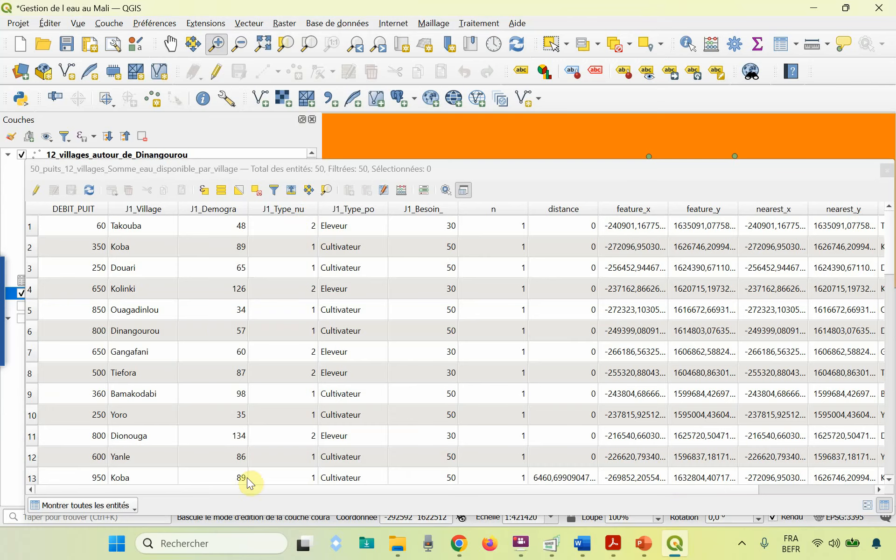
left_click_drag(229, 488, 425, 499)
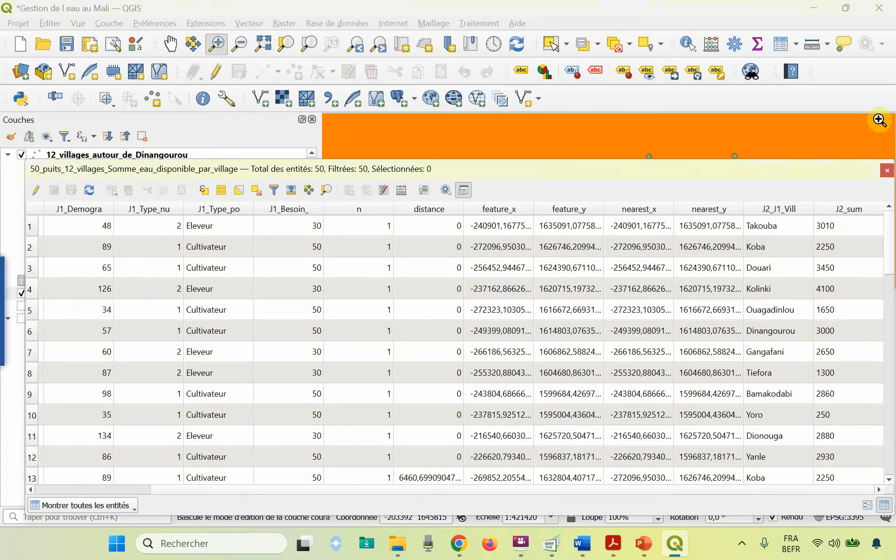
left_click(887, 170)
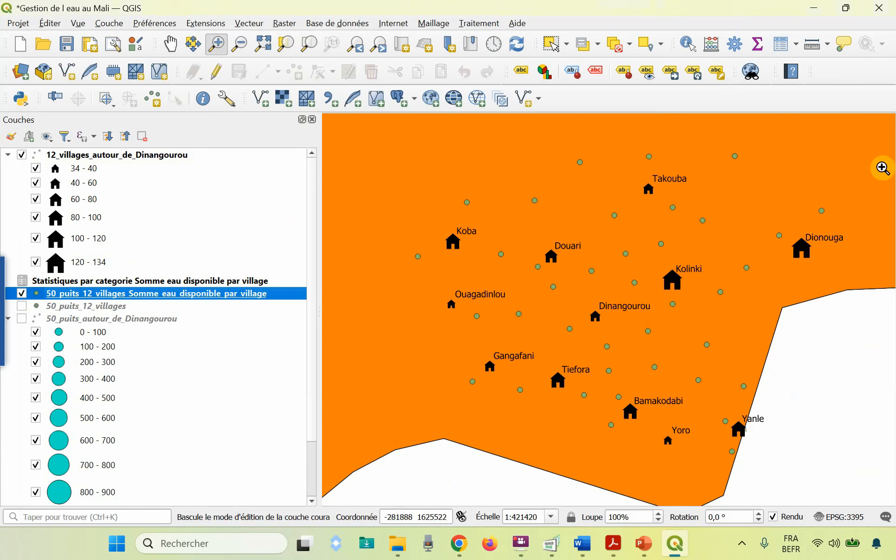
Check the joins in the exported layer's properties and dismiss the dialog without changes
right_click(131, 299)
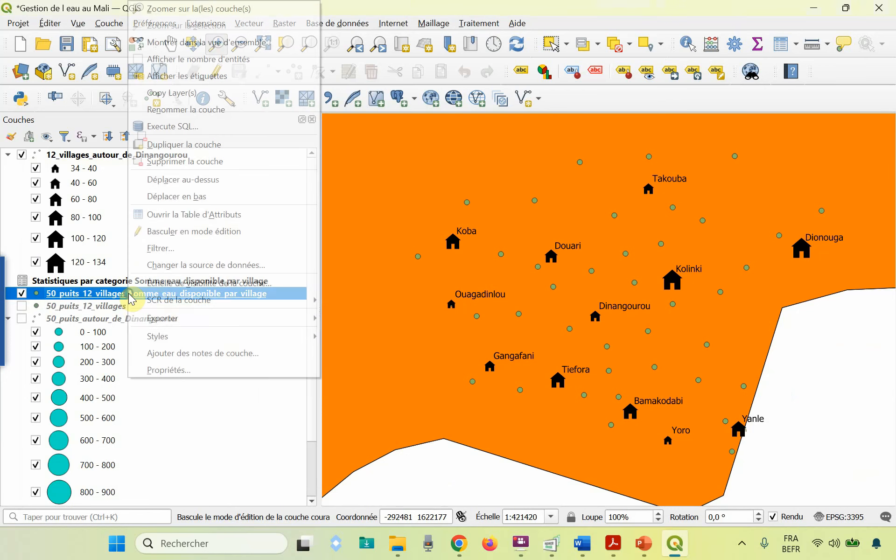
left_click(170, 371)
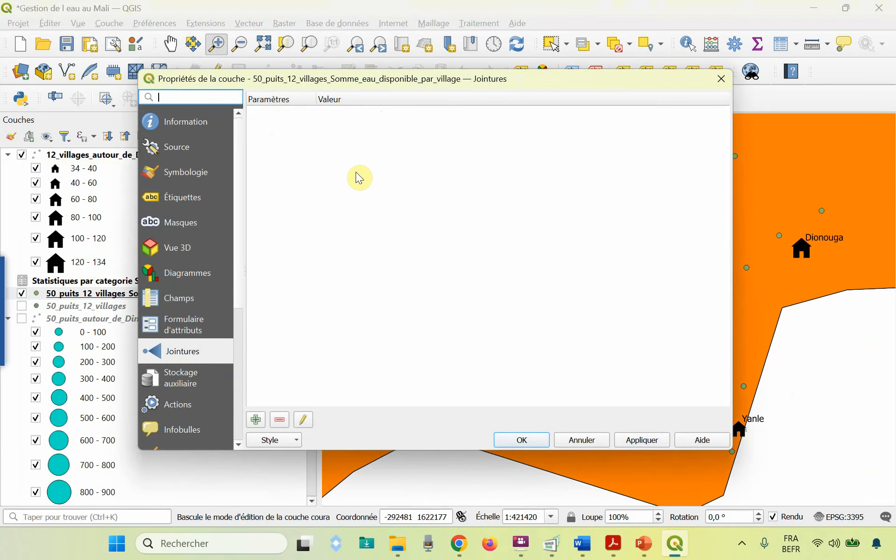
left_click(588, 444)
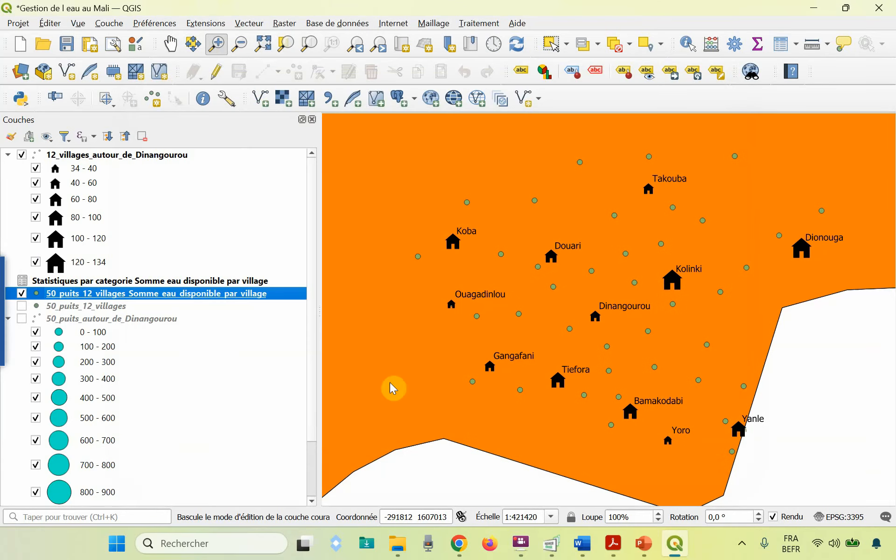
Reopen the exported layer's attribute table, review the permanently stored village and water total columns, and close it
right_click(161, 295)
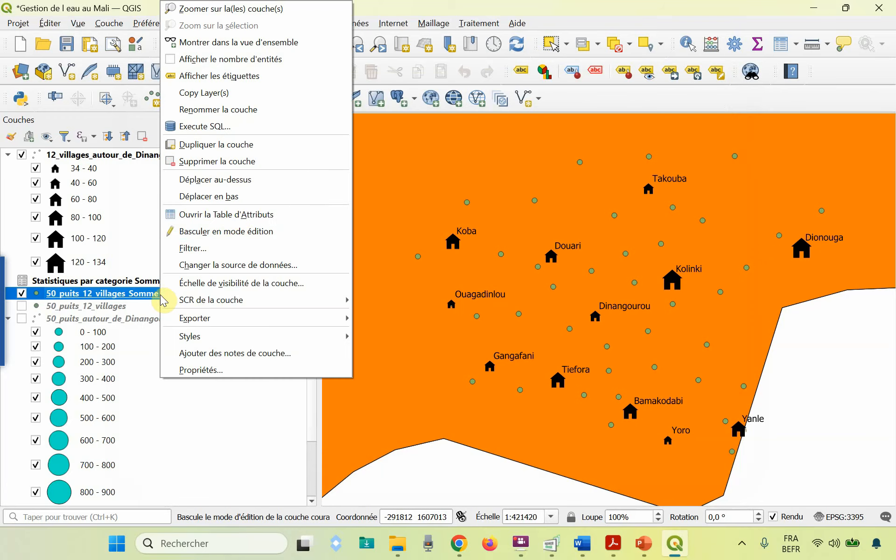
left_click(238, 215)
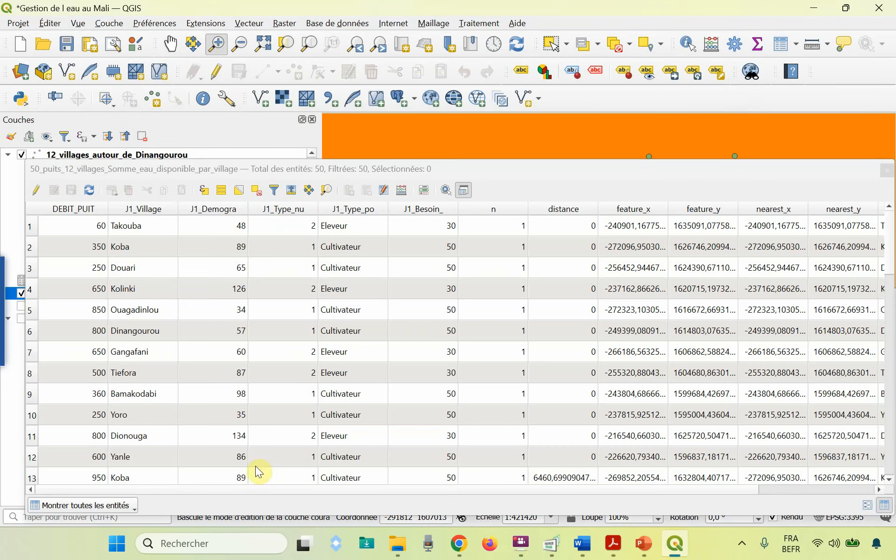
left_click_drag(252, 489, 531, 492)
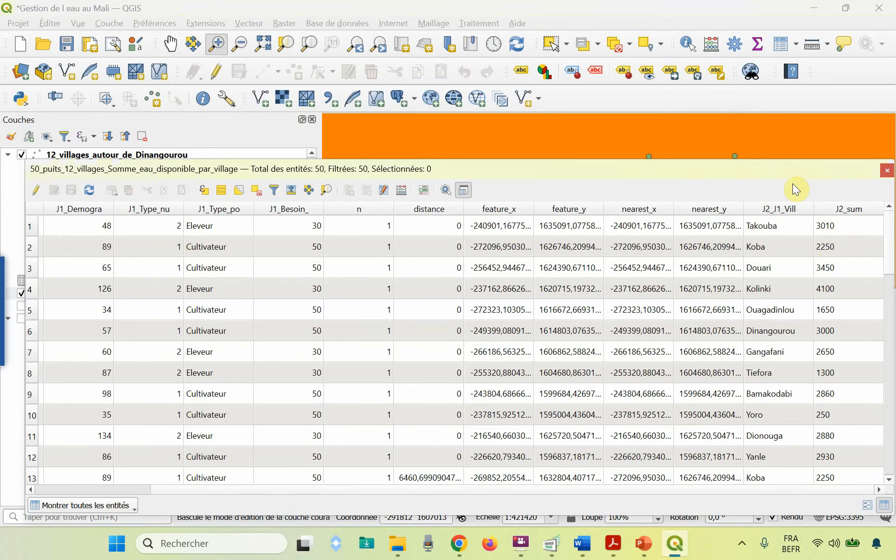
left_click(887, 170)
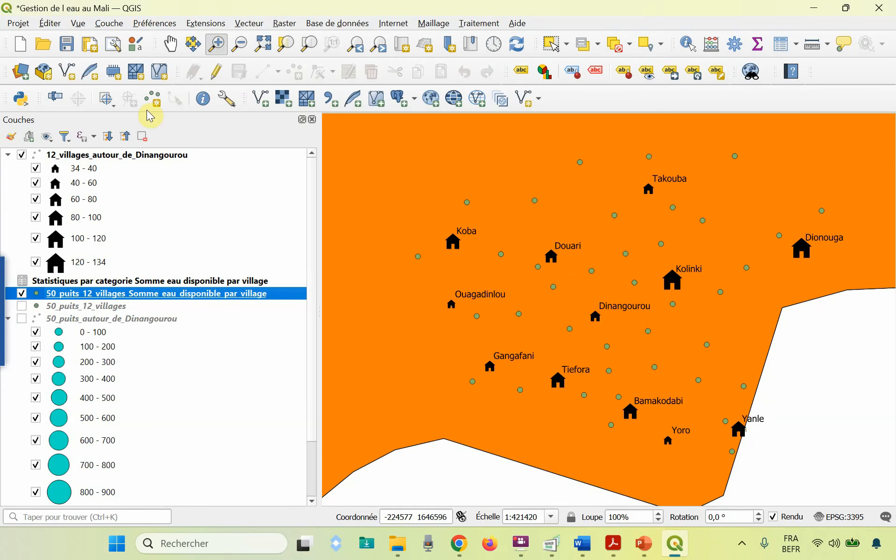
Save the project and switch to the operations diagram in the COURS SIG document in Adobe Acrobat
left_click(70, 45)
key("alt+Tab")
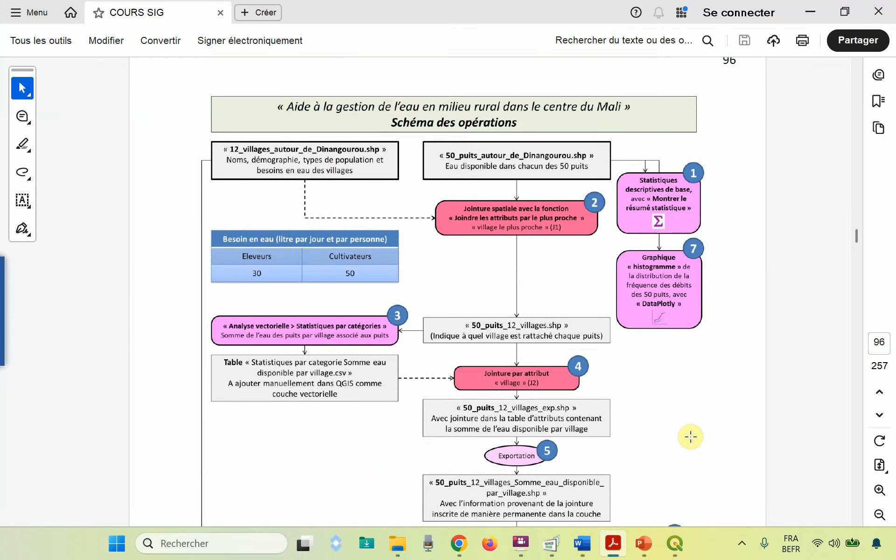
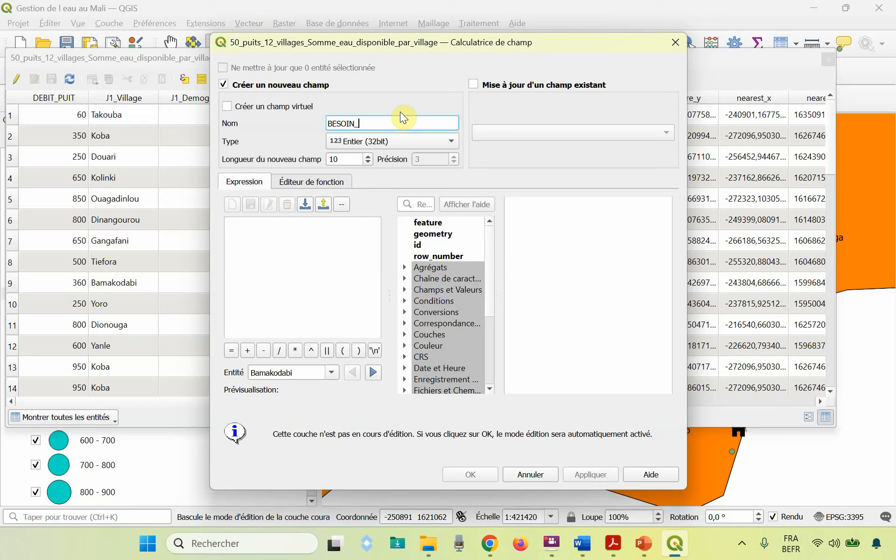
Define a new field named BESOIN_EAU in the field calculator, with type Entier (32bit) and a length of 5
left_click(452, 141)
left_click(451, 142)
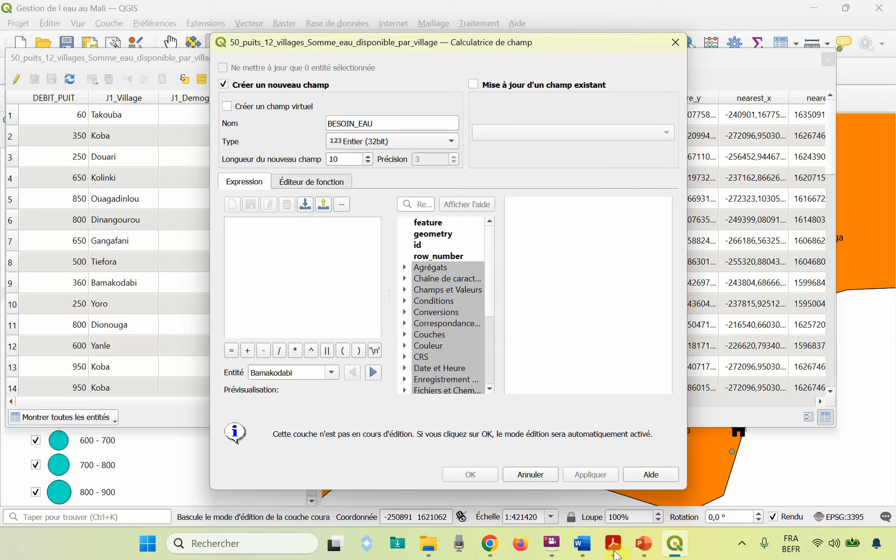
left_click(343, 148)
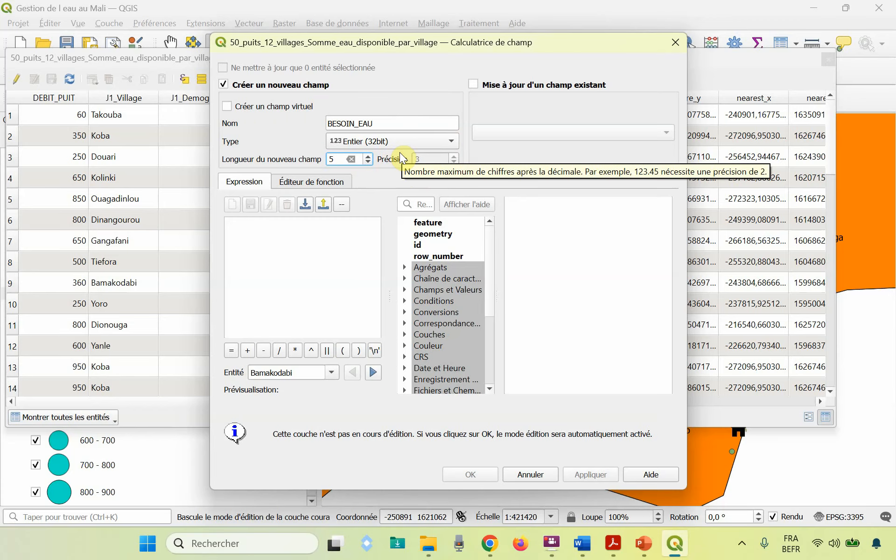
Build the expression "J1_Demogra" * "J1_Besoin_" from the layer's fields and create the BESOIN_EAU field with it
left_click(304, 239)
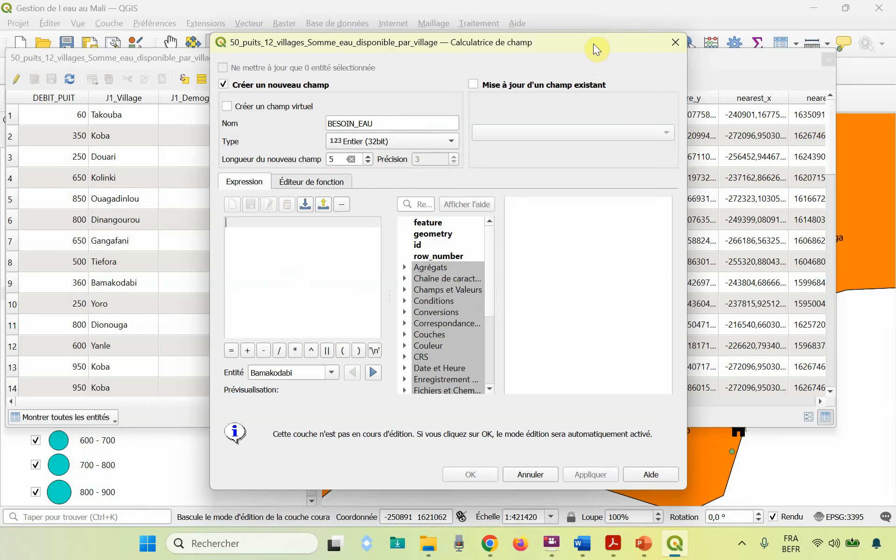
left_click_drag(593, 43, 597, 217)
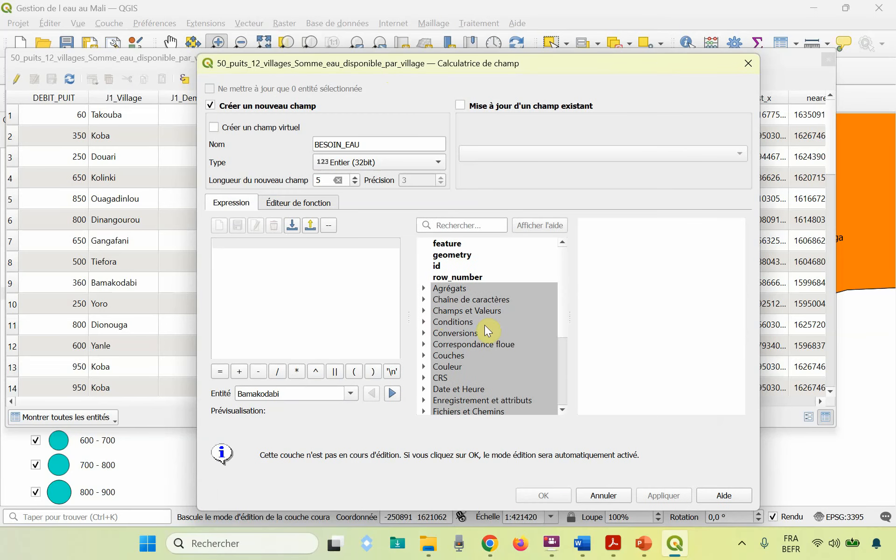
left_click(424, 310)
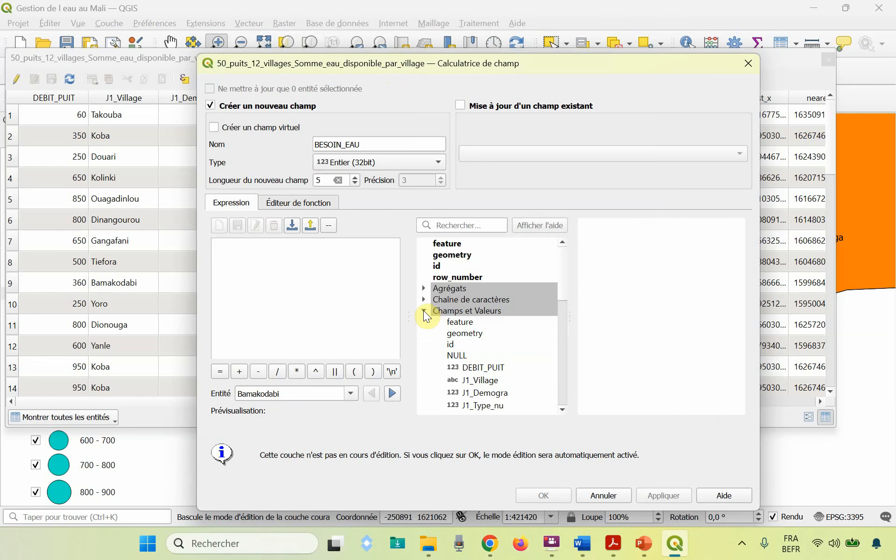
double_click(500, 393)
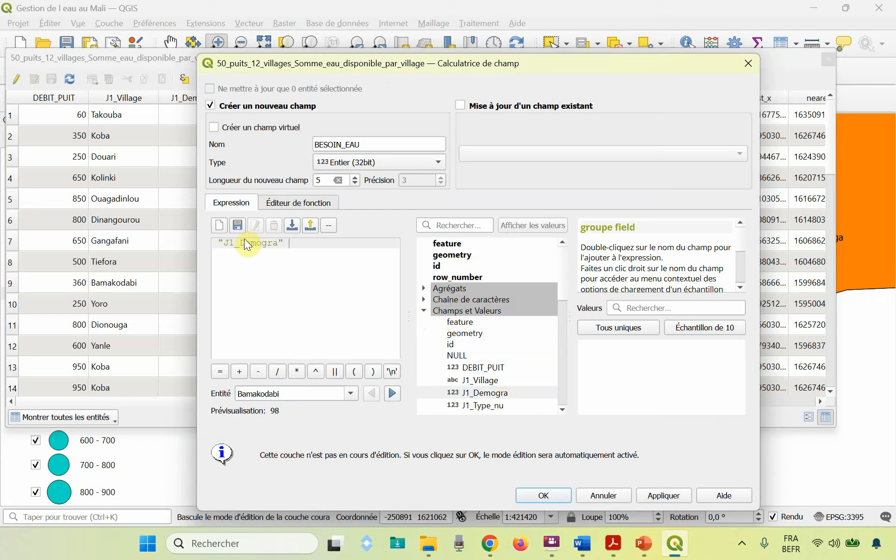
left_click(297, 372)
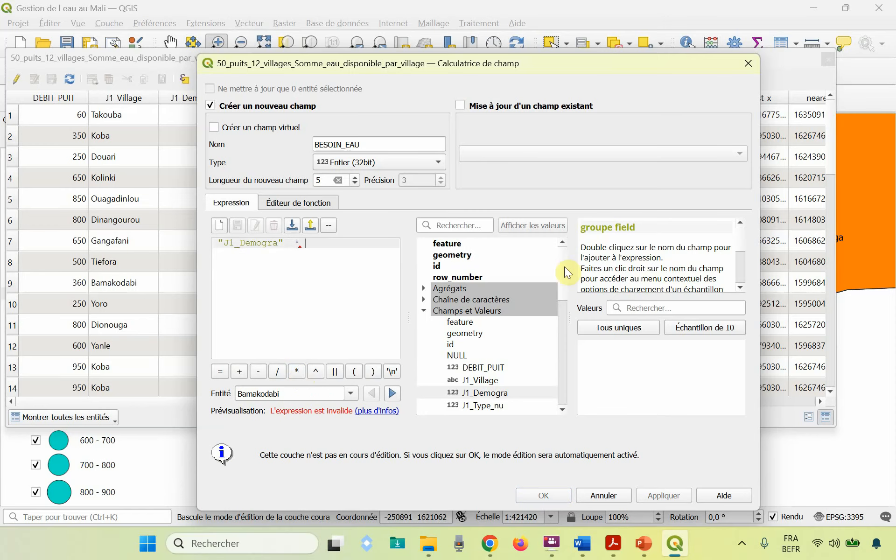
scroll(565, 267, "down", 2)
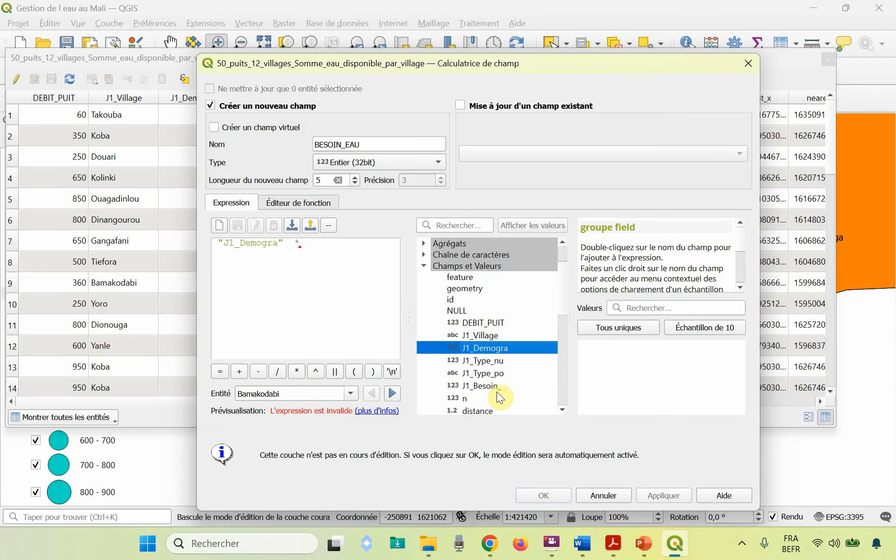
double_click(498, 388)
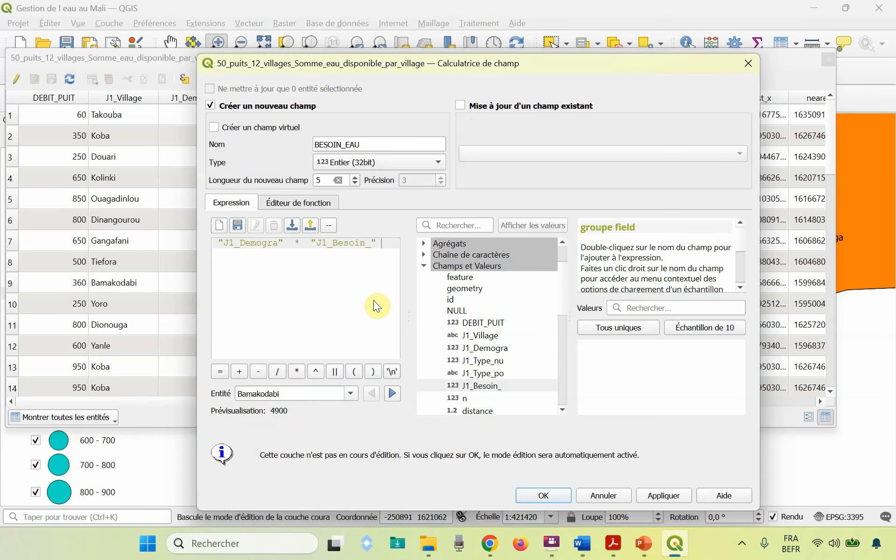
left_click(544, 495)
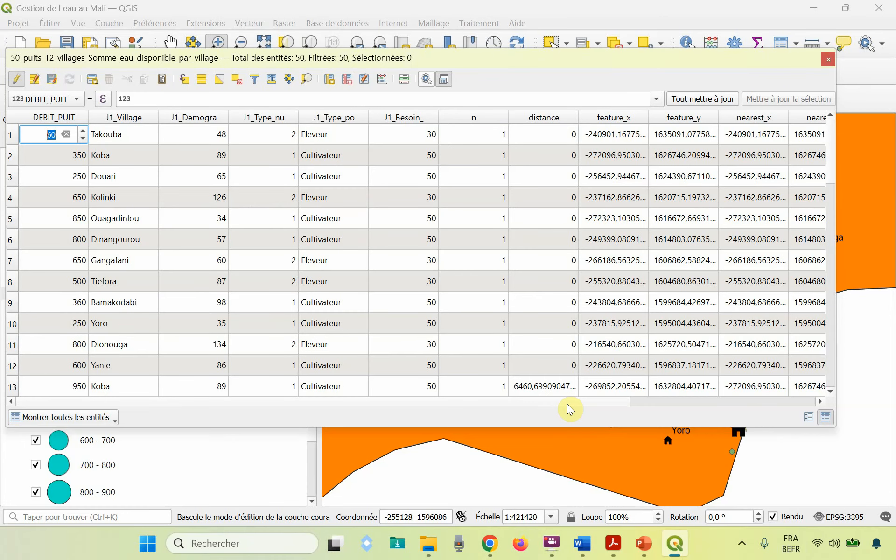
key("Return")
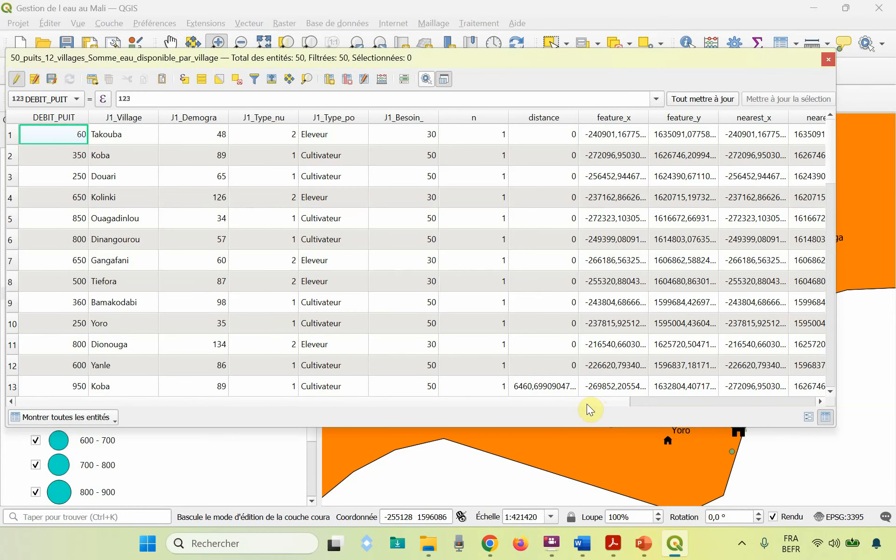
Examine the new BESOIN_EAU column beside J2_sum in the attribute table
left_click_drag(587, 404, 778, 398)
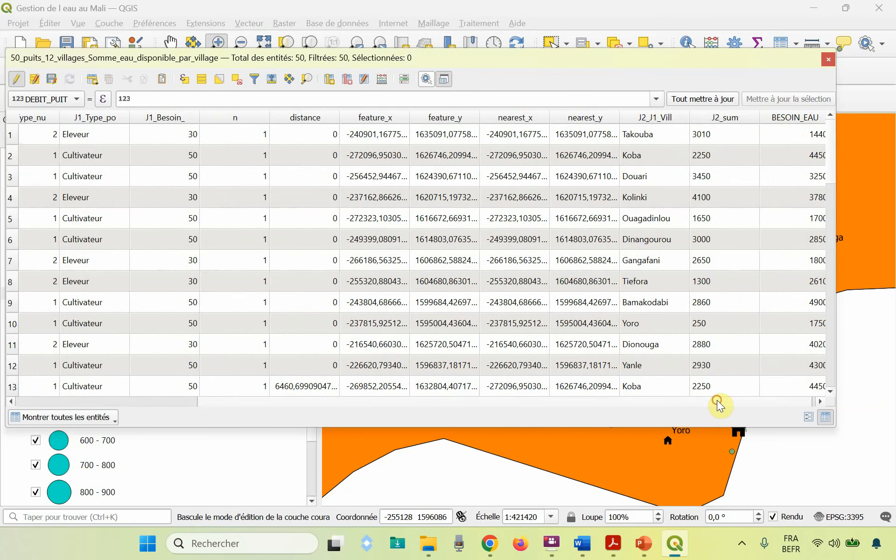
left_click_drag(717, 401, 531, 424)
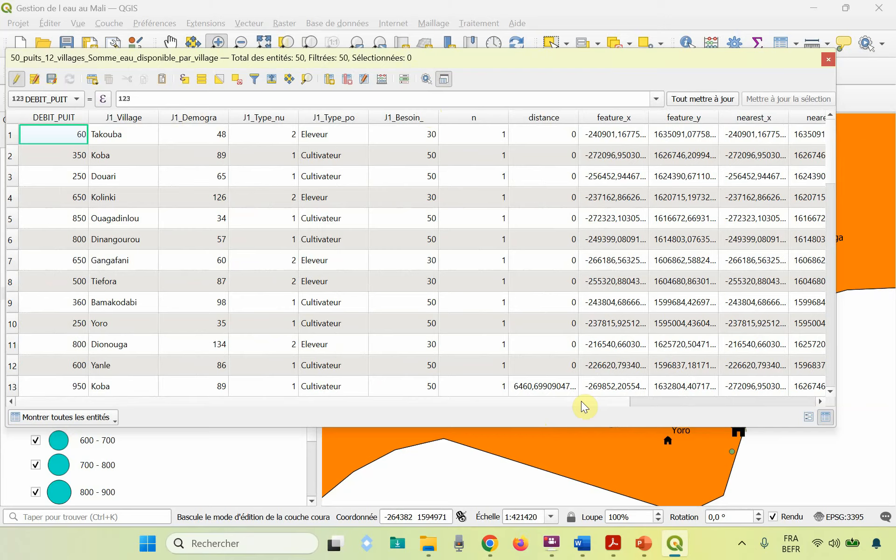
Switch to the COURS SIG document in Adobe Acrobat and review the BESOIN_EAU formula
key("alt+Tab")
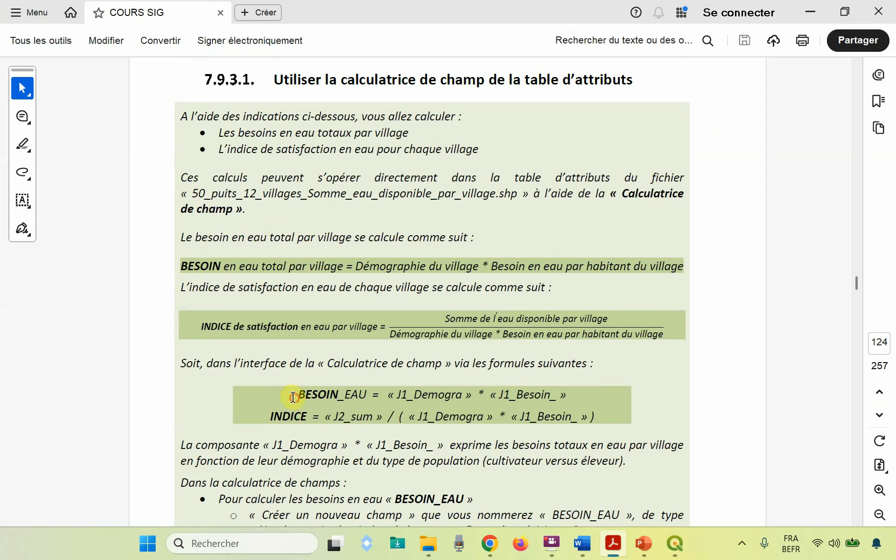
left_click_drag(296, 397, 570, 395)
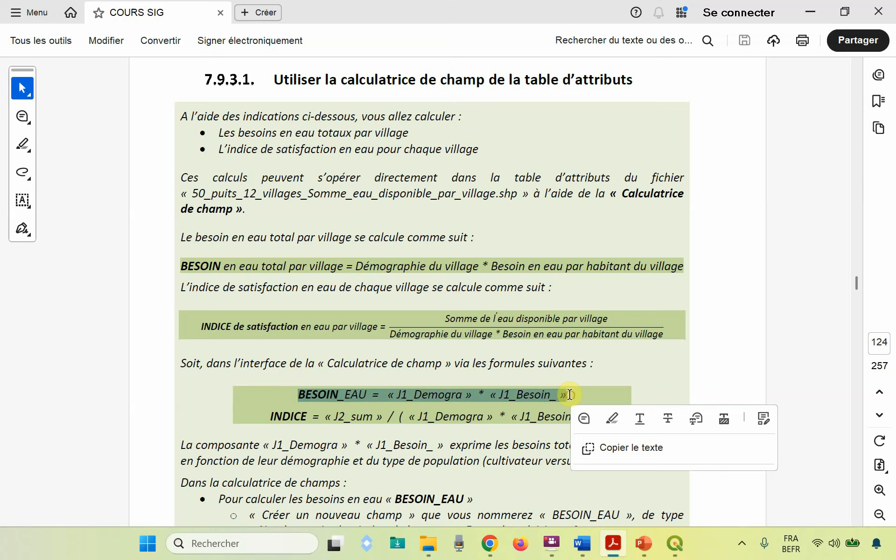
left_click(287, 313)
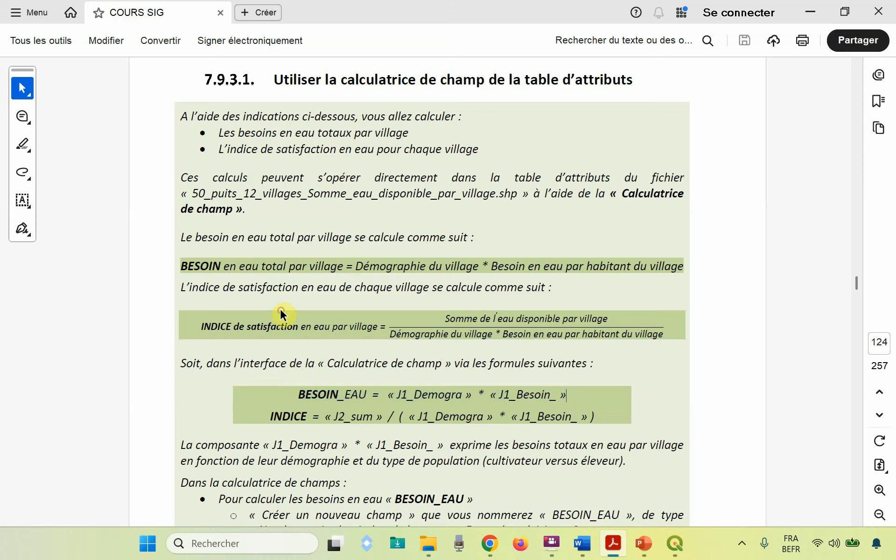
Examine the satisfaction index definition and the INDICE field calculator formula in the COURS SIG document
left_click(197, 321)
left_click_drag(197, 319, 379, 329)
left_click(429, 310)
left_click_drag(445, 318, 585, 314)
left_click(618, 290)
left_click_drag(399, 337, 646, 334)
left_click(575, 346)
left_click_drag(274, 419, 381, 414)
left_click(283, 420)
Switch back to QGIS and define a new field named INDICE in the field calculator, with type Nombre décimal (réel)
key("alt+Tab")
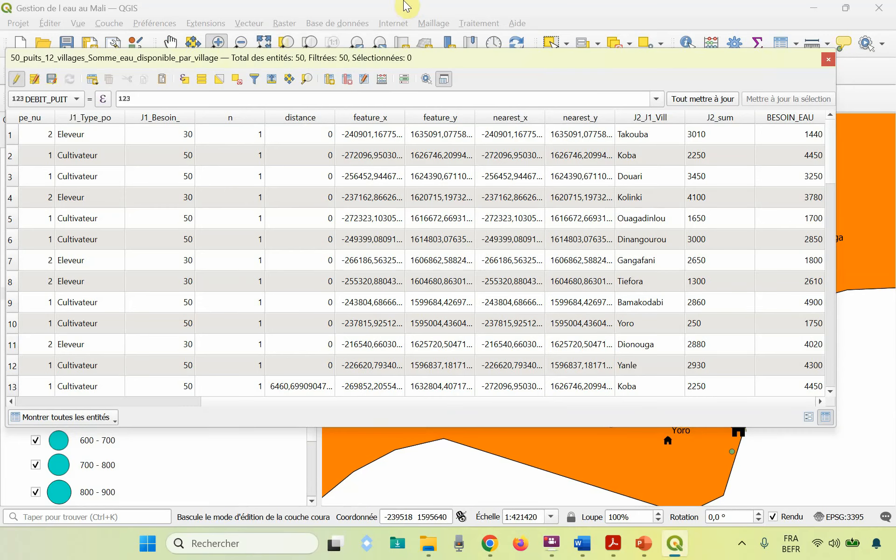
left_click(382, 78)
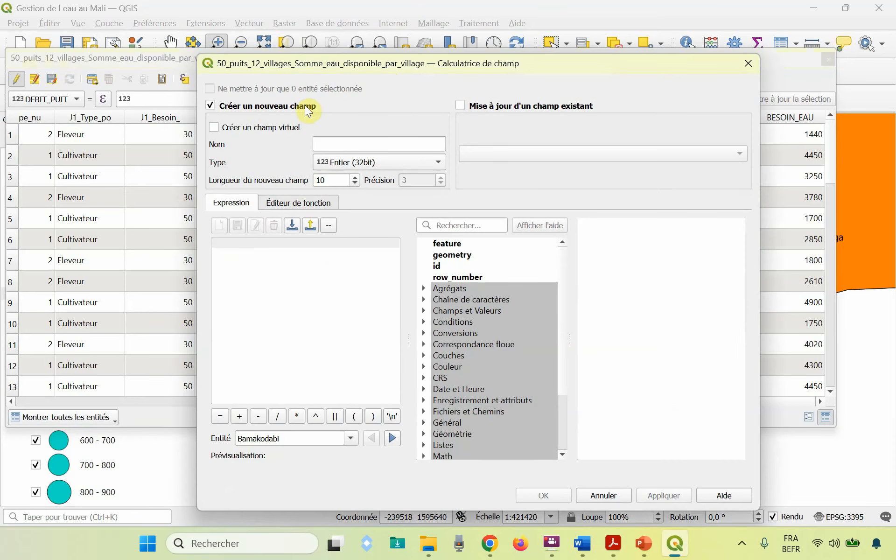
left_click(344, 140)
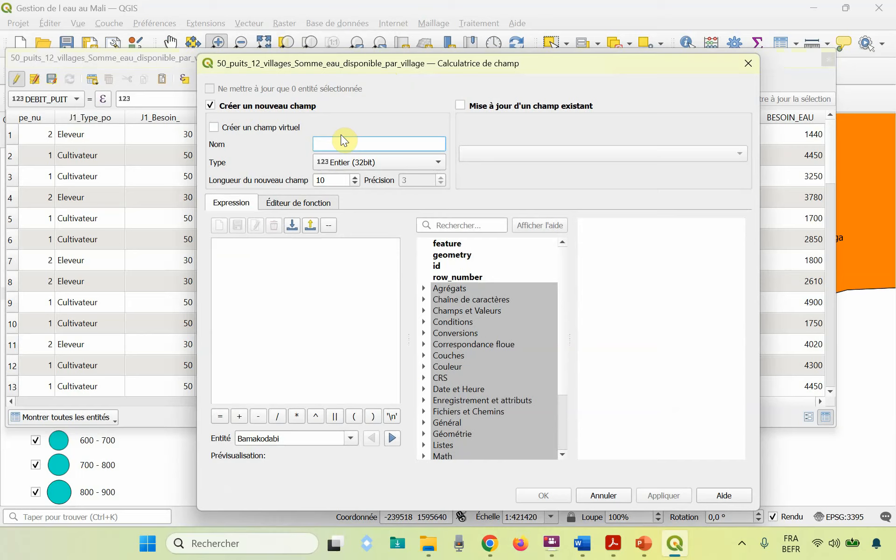
type("INDICE")
left_click(424, 161)
left_click(425, 161)
left_click(425, 166)
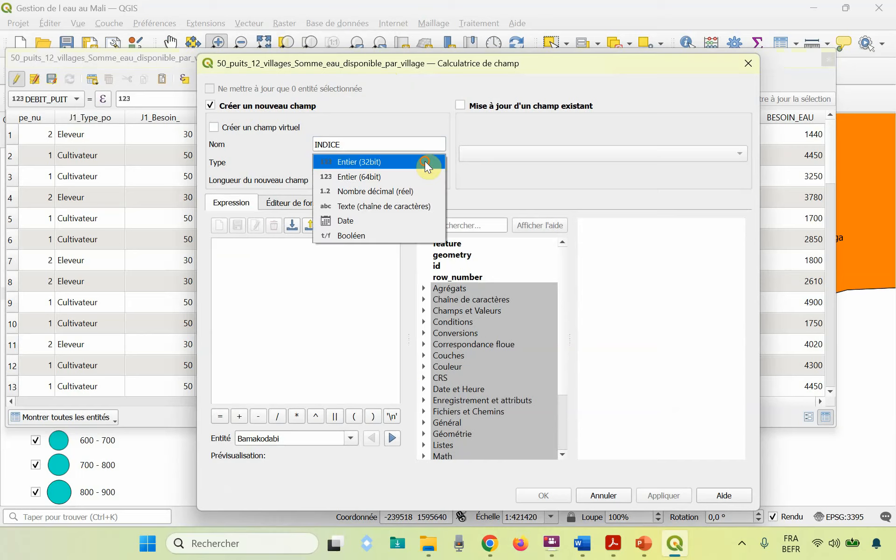
key("Down")
key("Down")
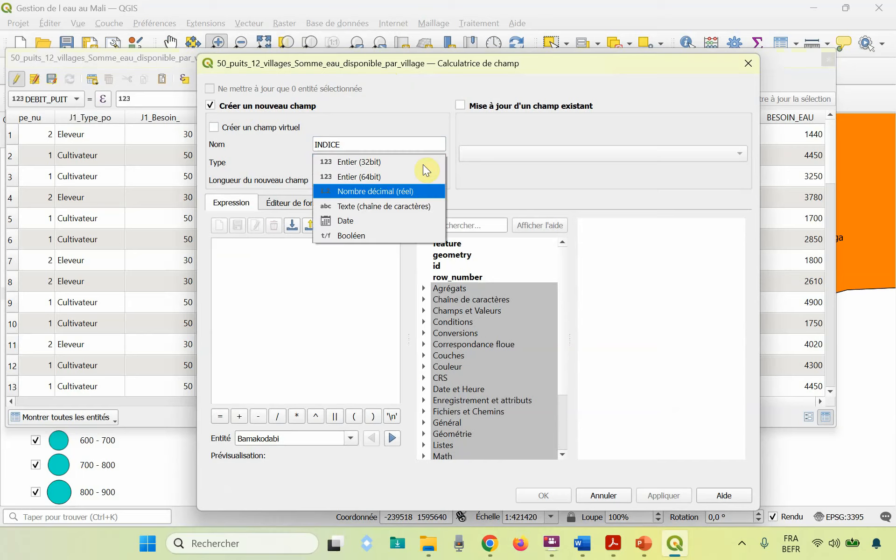
left_click(399, 191)
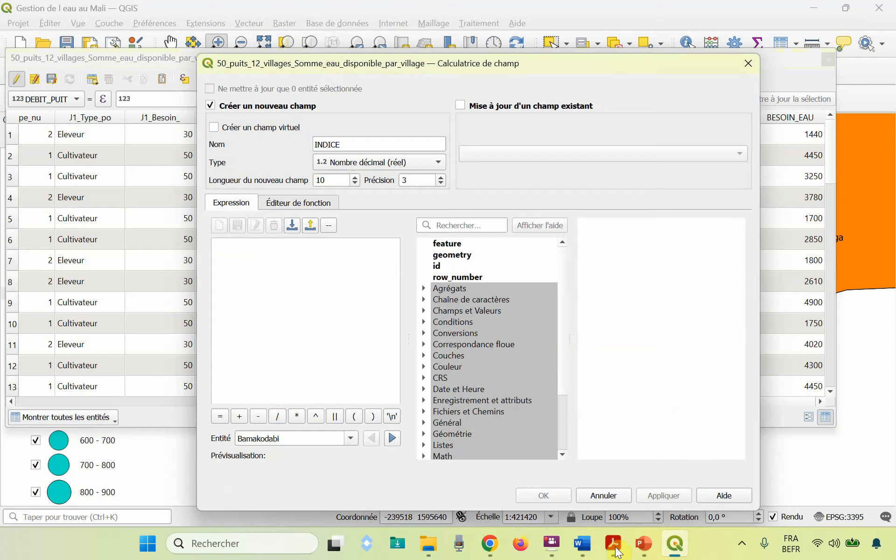
Check the INDICE field settings in the COURS SIG document, and set the new field's length to 5 with precision 3 in QGIS
left_click(614, 546)
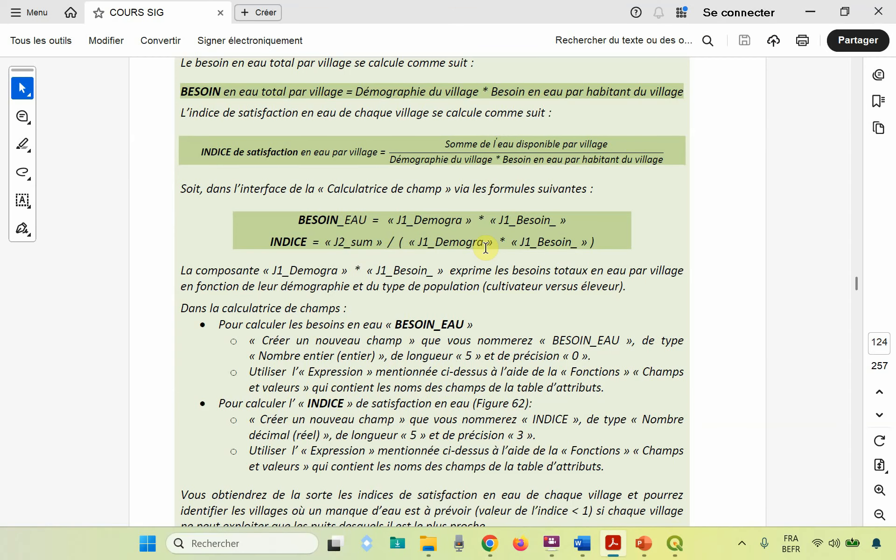
left_click(811, 12)
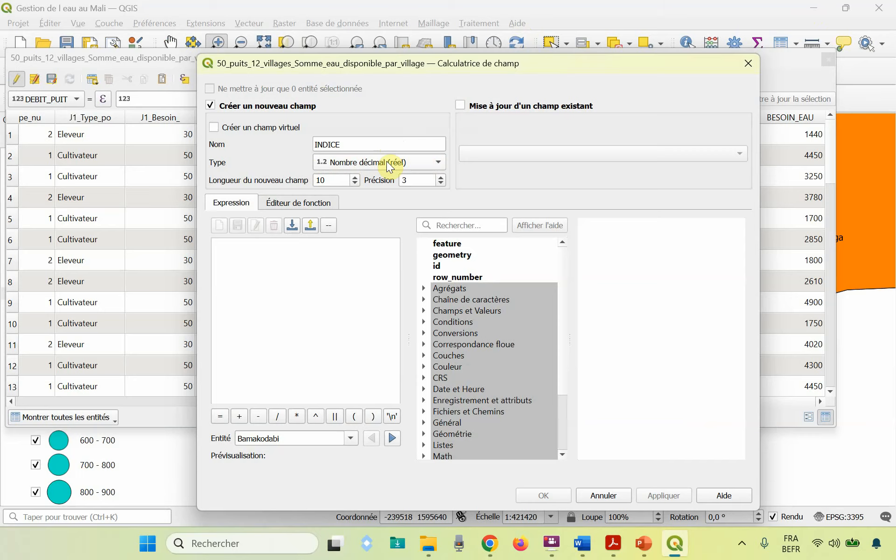
left_click(336, 179)
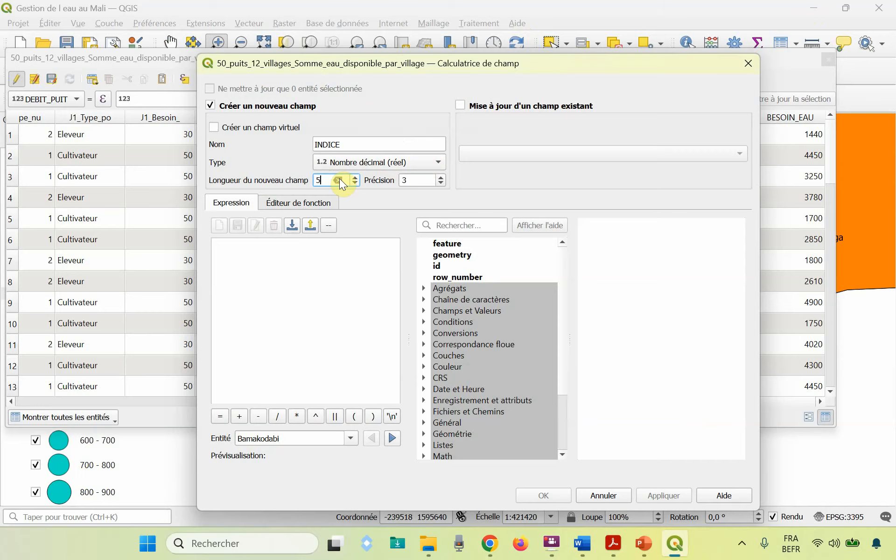
type("5")
left_click(427, 178)
Build the expression "J2_sum" / ( "J1_Demogra" * "J1_Besoin_" ) from the layer's fields and create the INDICE field with it
left_click(344, 252)
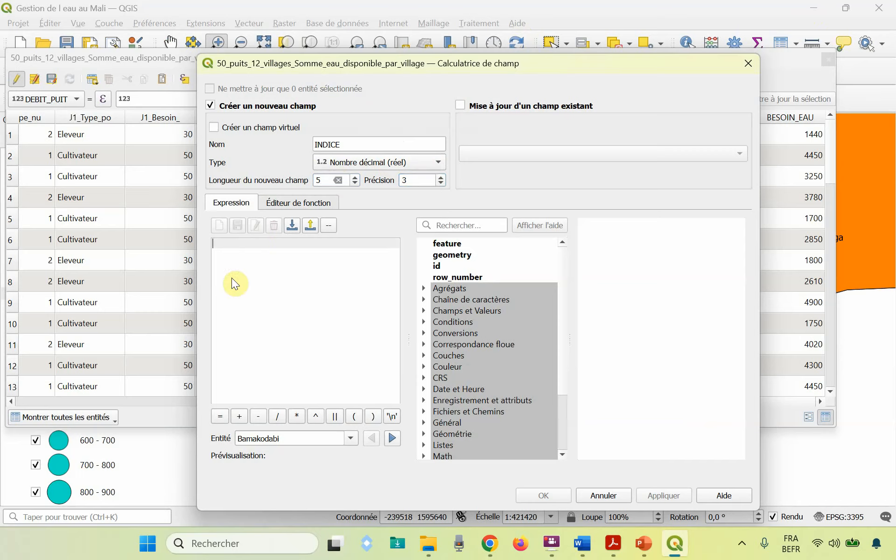
left_click(423, 311)
key("alt+Tab")
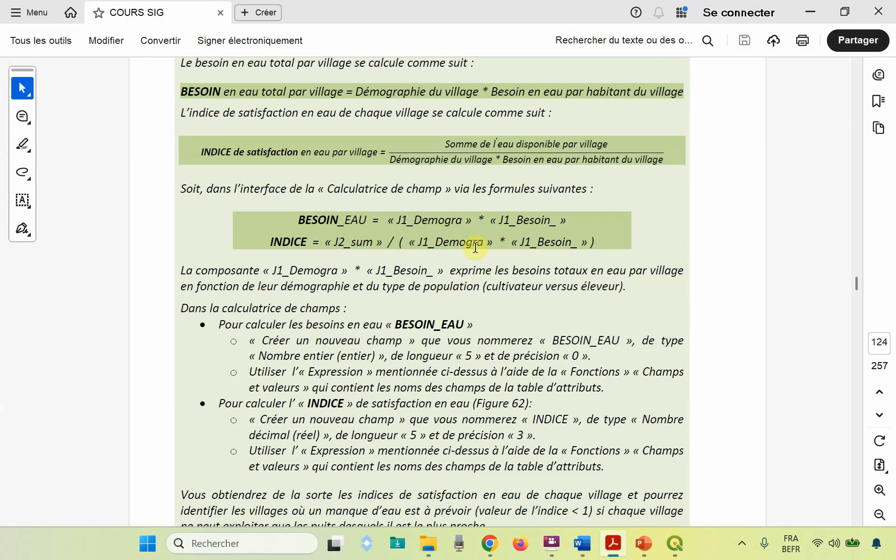
key("alt+Tab")
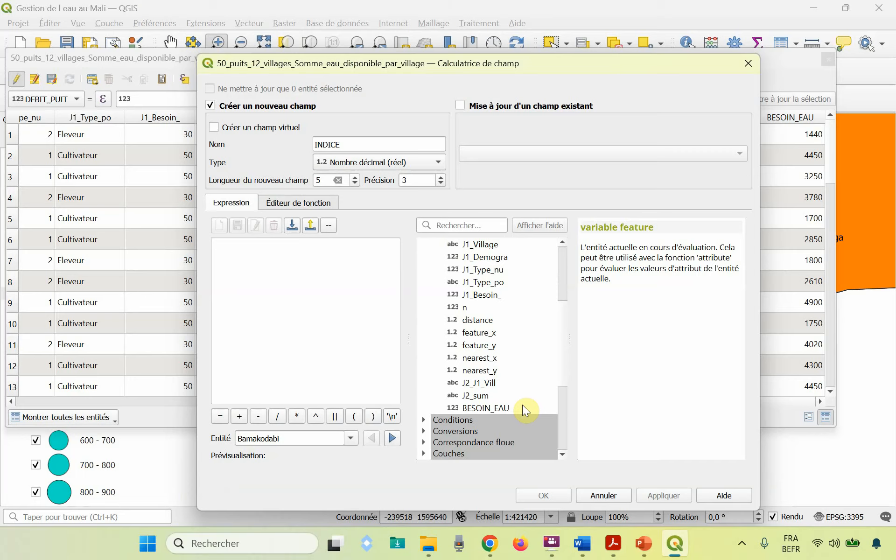
double_click(481, 396)
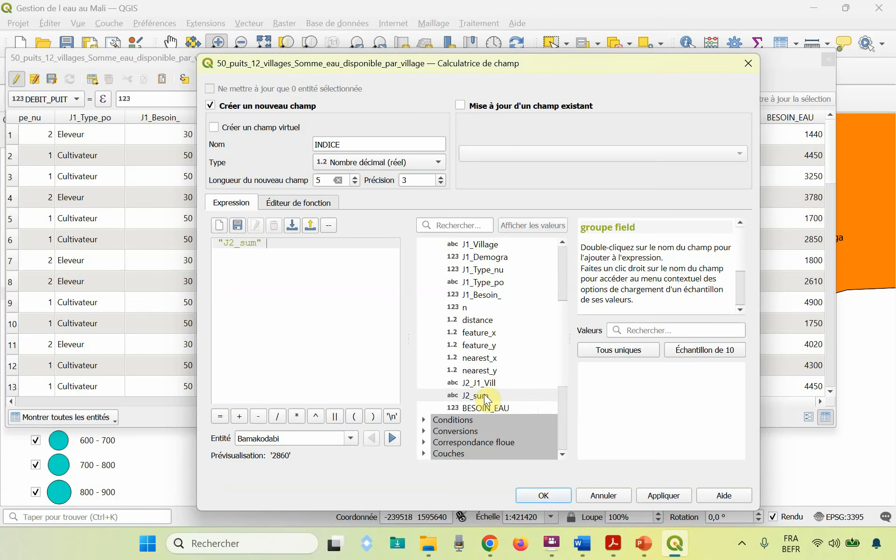
left_click(279, 415)
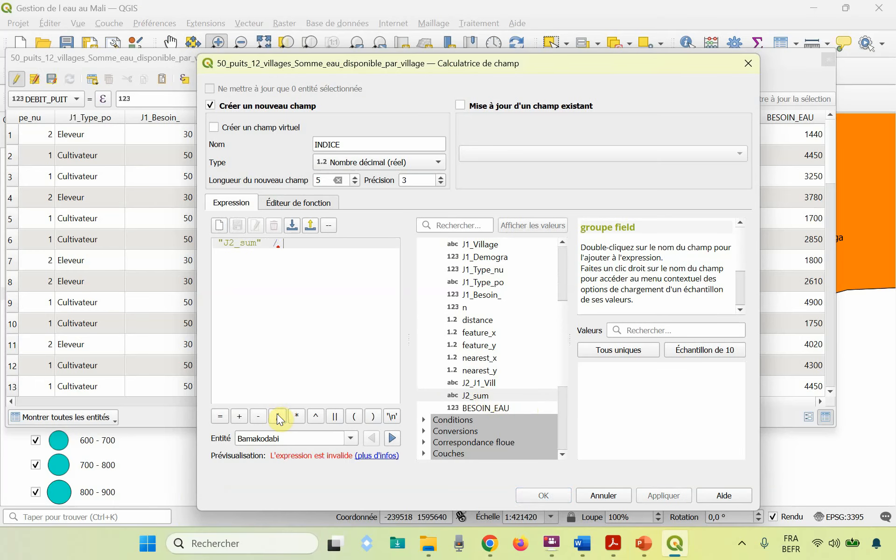
left_click(355, 417)
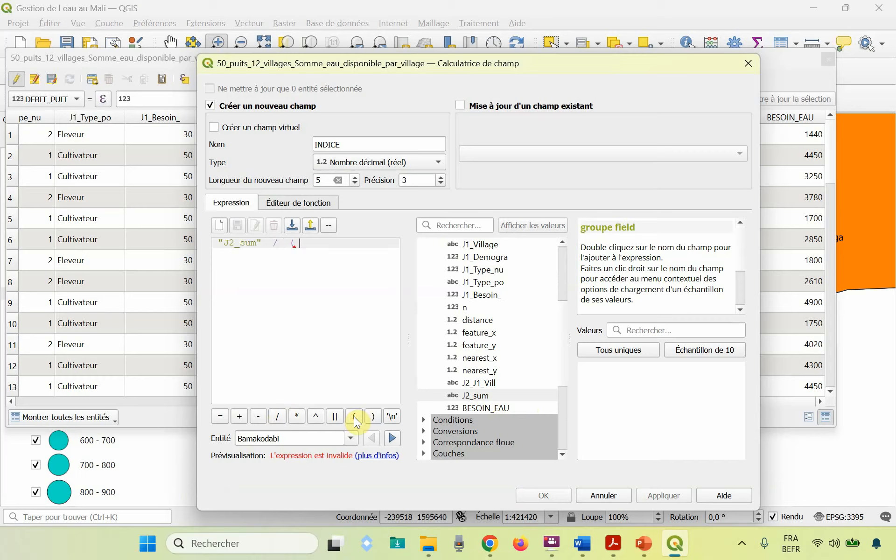
double_click(495, 257)
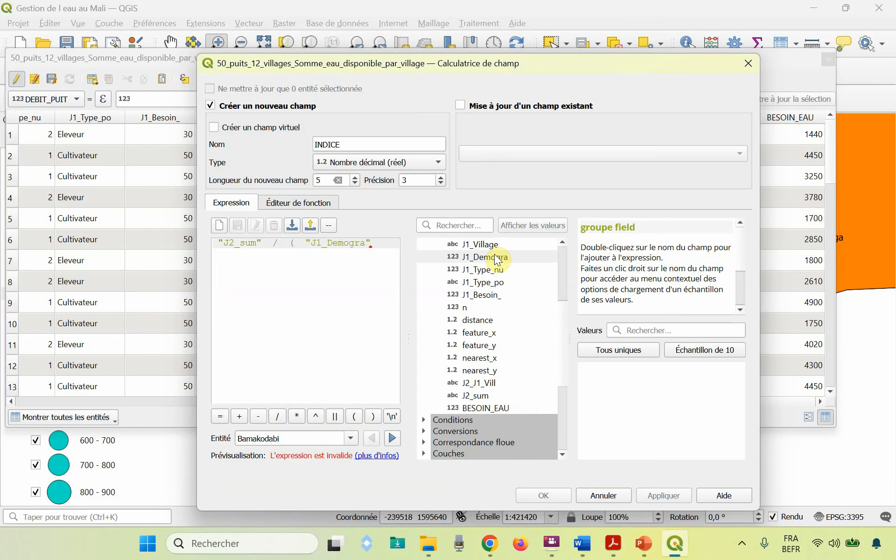
left_click(297, 416)
double_click(493, 295)
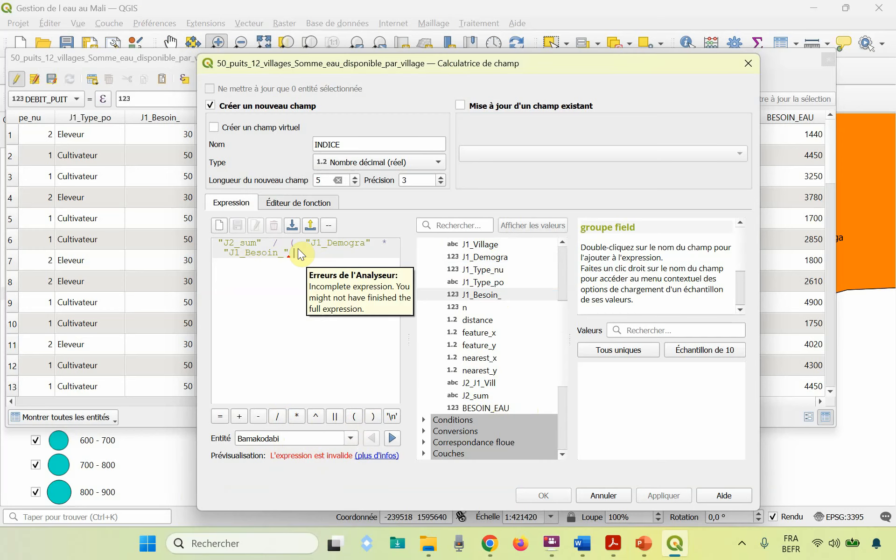
left_click(374, 415)
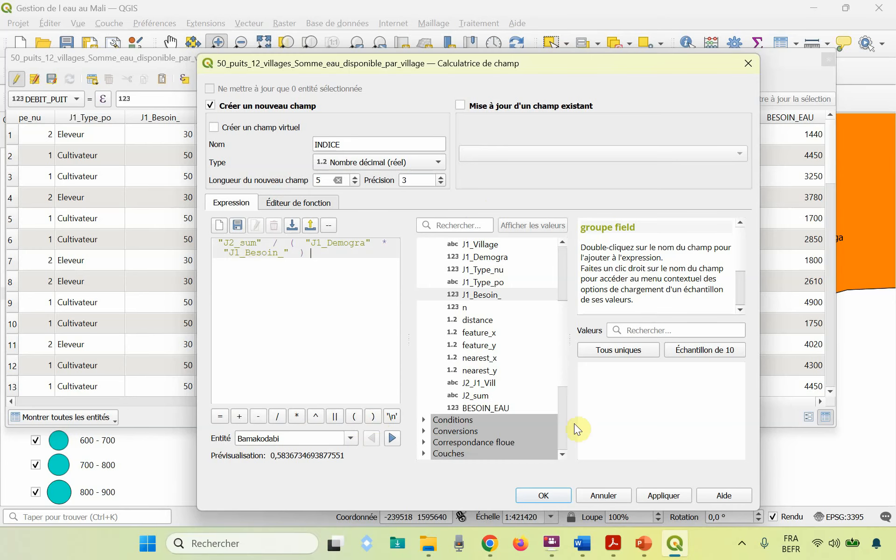
left_click(544, 495)
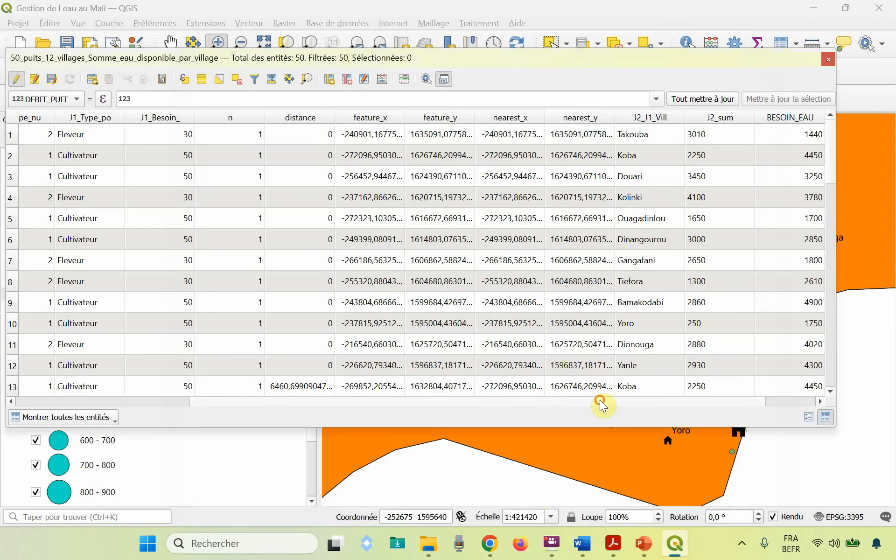
Check the new INDICE column in the attribute table, and save the layer edits before ending the editing session
scroll(601, 400, "right", 2)
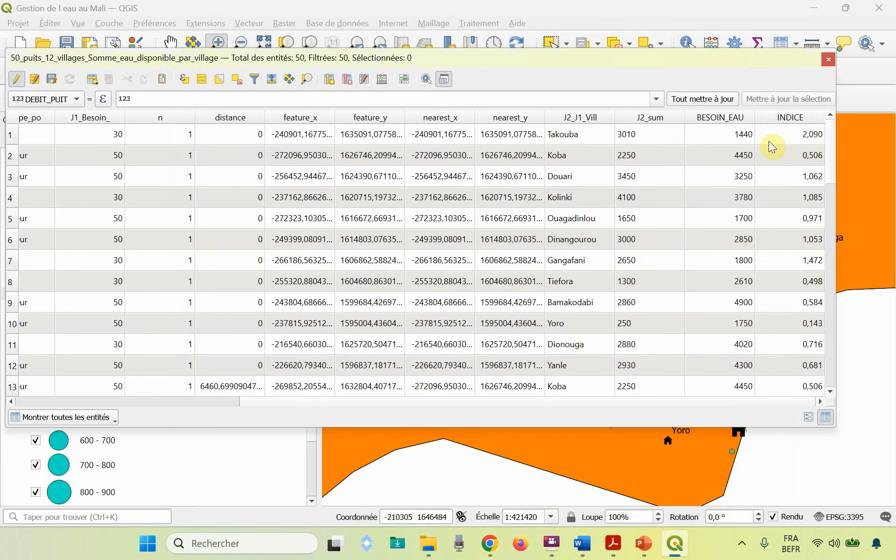
left_click(52, 77)
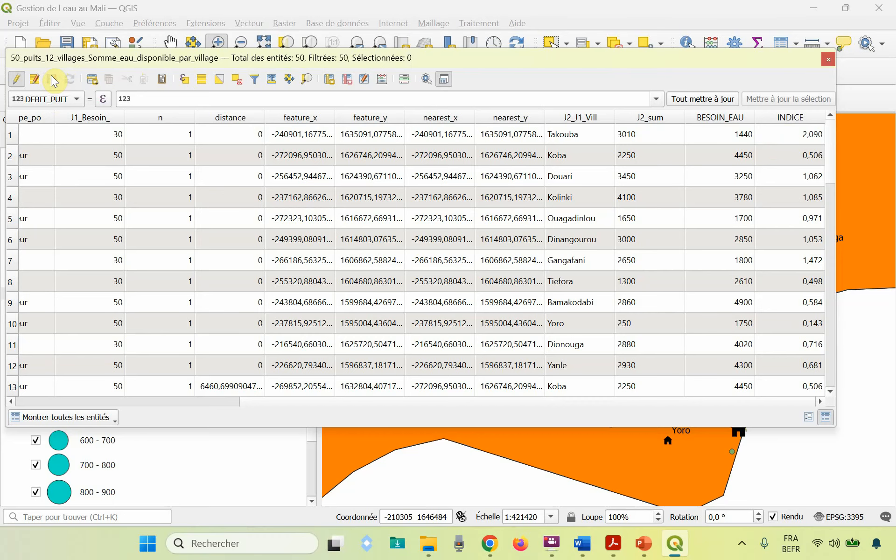
left_click(16, 79)
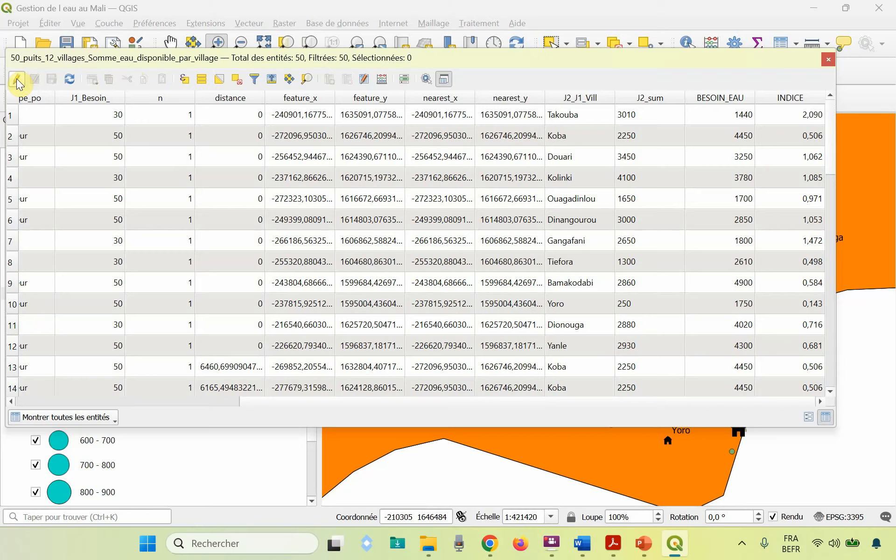
Reactivate editing to try opening cells of the distance and n columns, and leave editing mode without changing any value
left_click(15, 78)
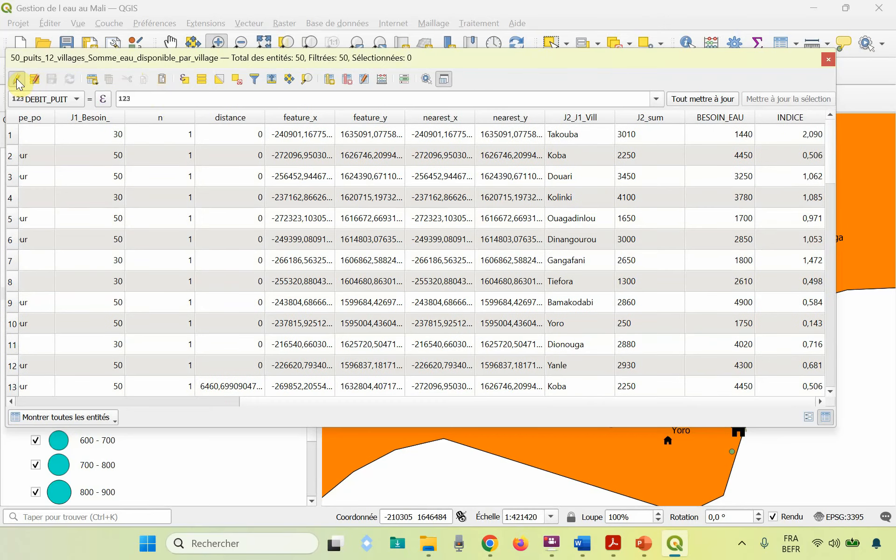
double_click(234, 136)
double_click(231, 155)
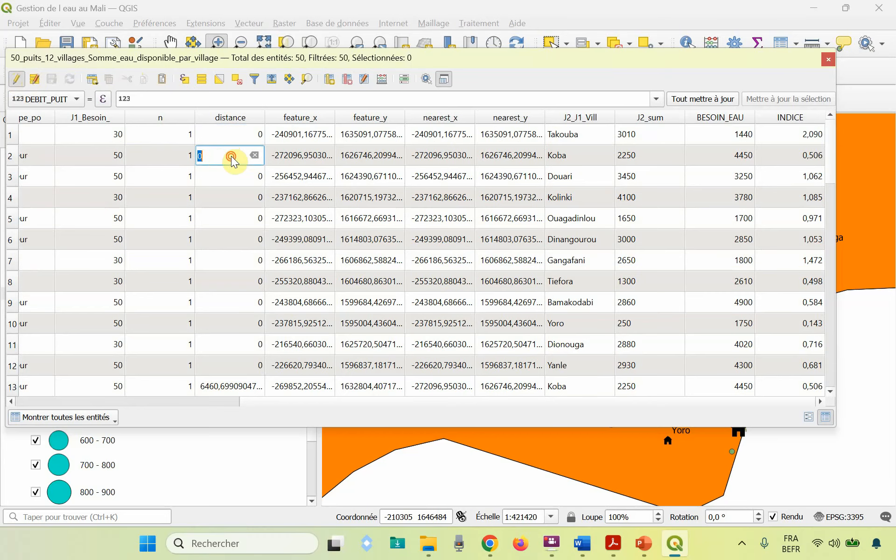
double_click(173, 175)
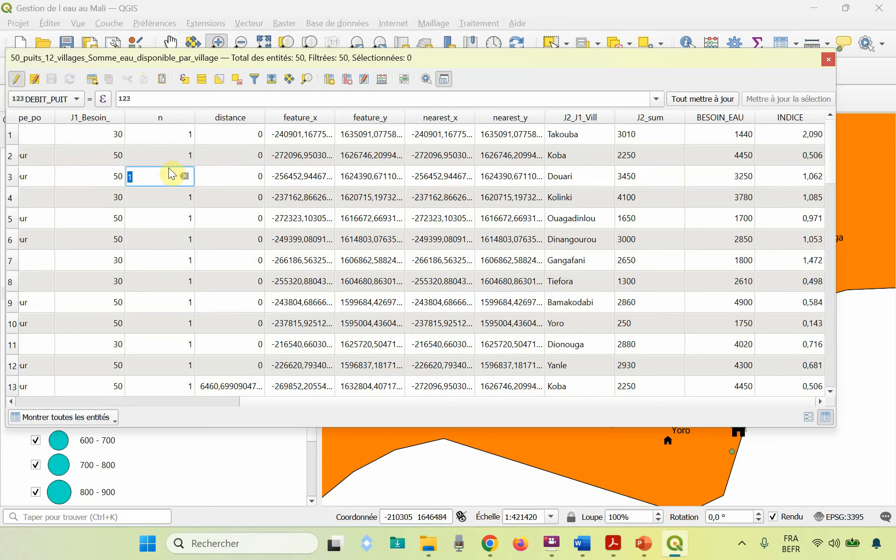
double_click(226, 177)
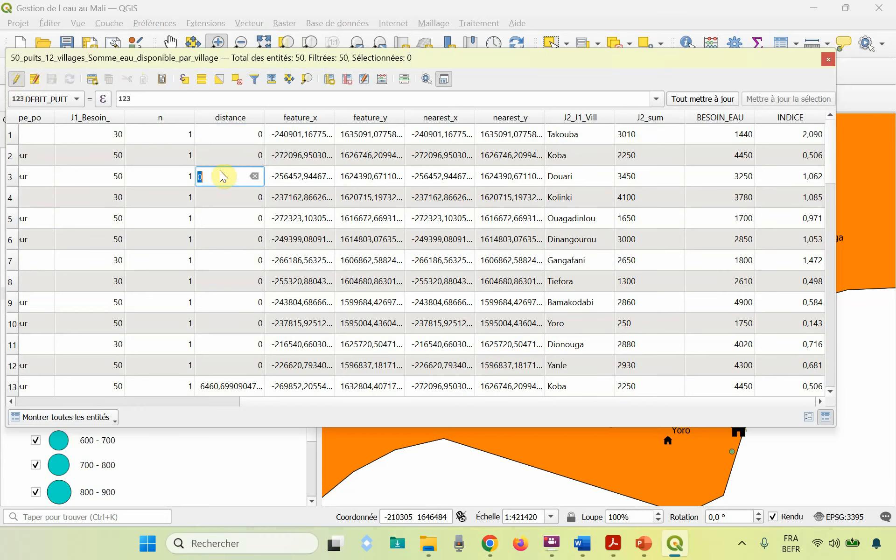
left_click(16, 79)
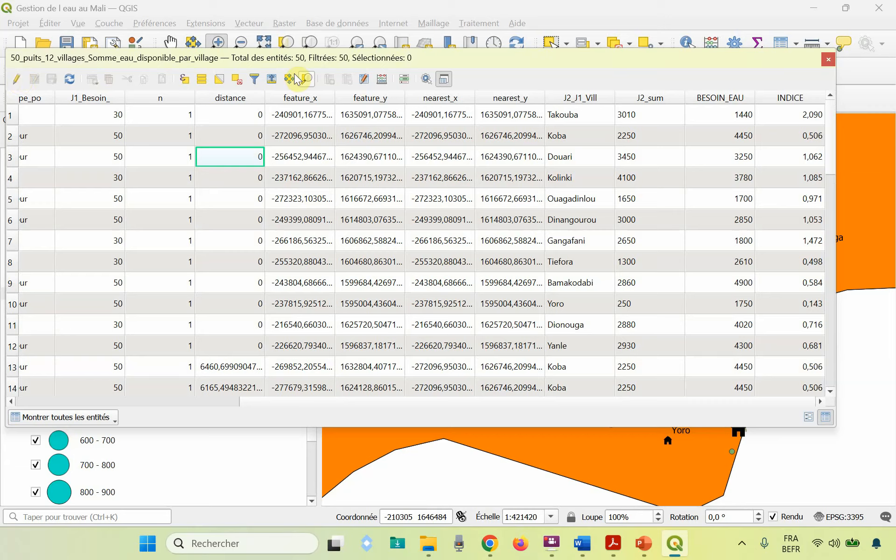
Compare the attribute table's field calculator and INDICE column with the calculation example in the COURS SIG PDF
left_click(382, 80)
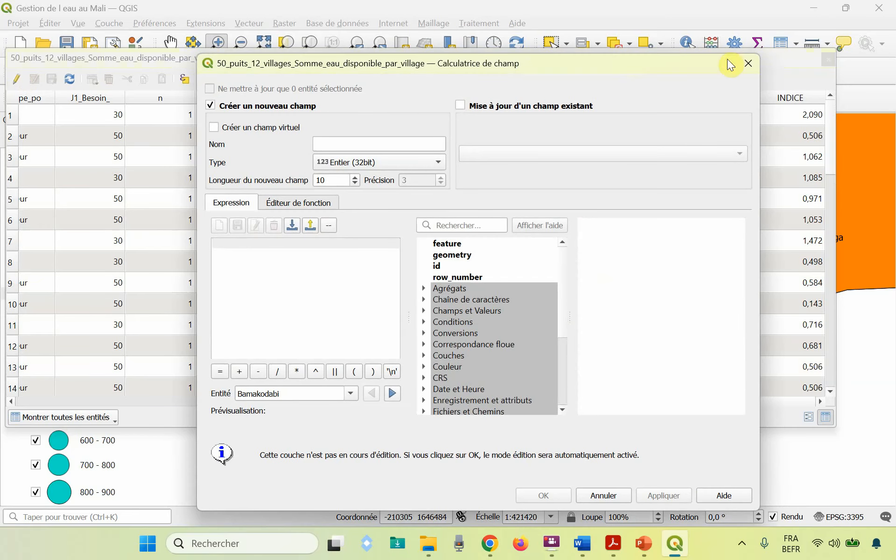
left_click(747, 65)
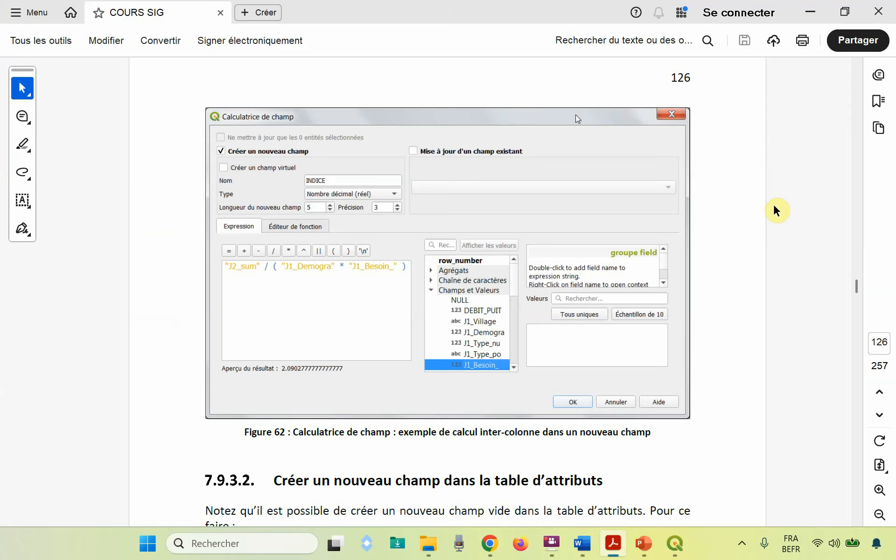
key("alt+Tab")
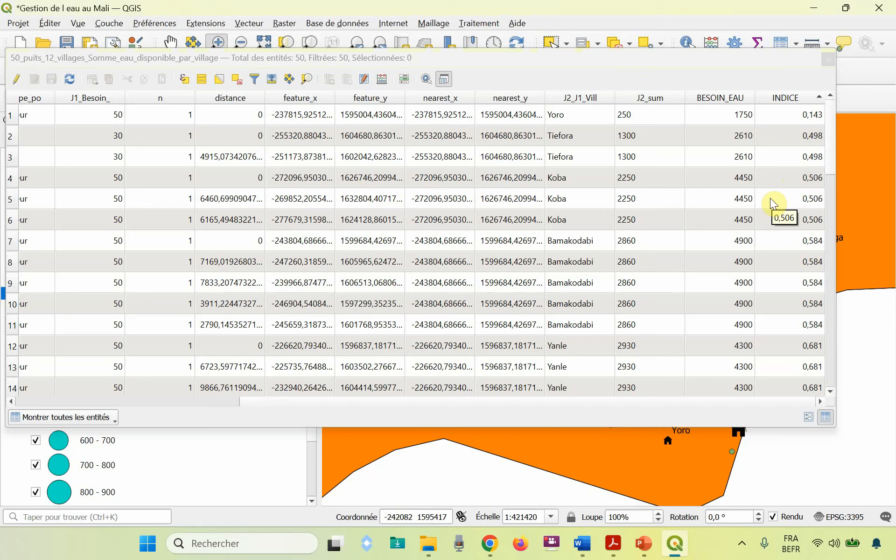
key("alt+Tab")
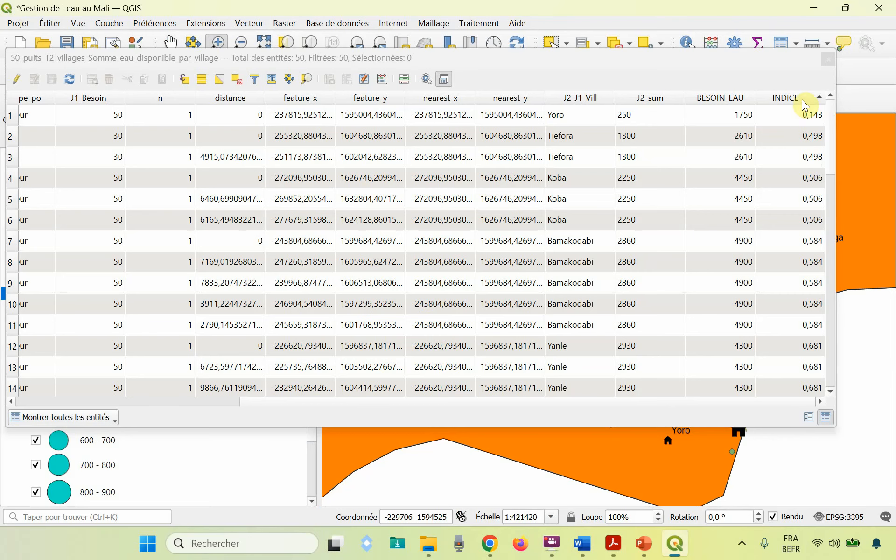
Sort the wells attribute table by INDICE in ascending order and inspect the village with the lowest satisfaction index
left_click(789, 98)
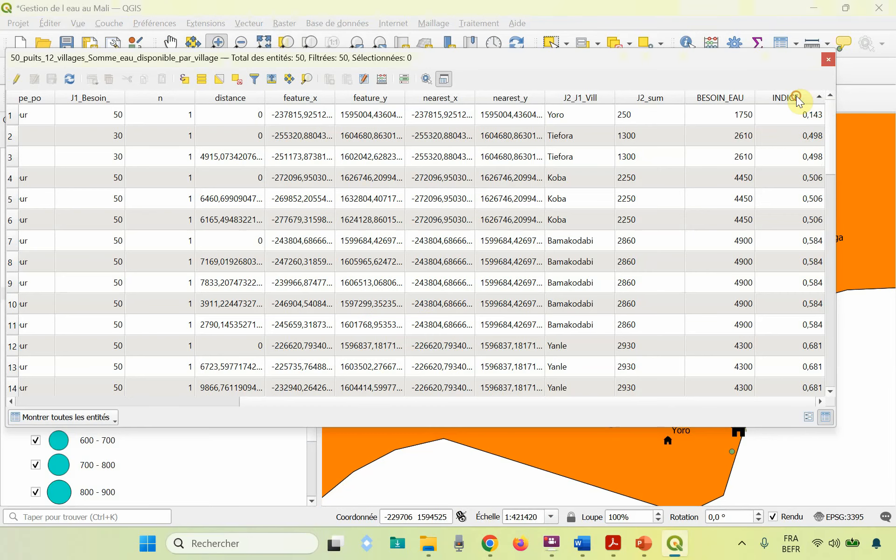
left_click(796, 97)
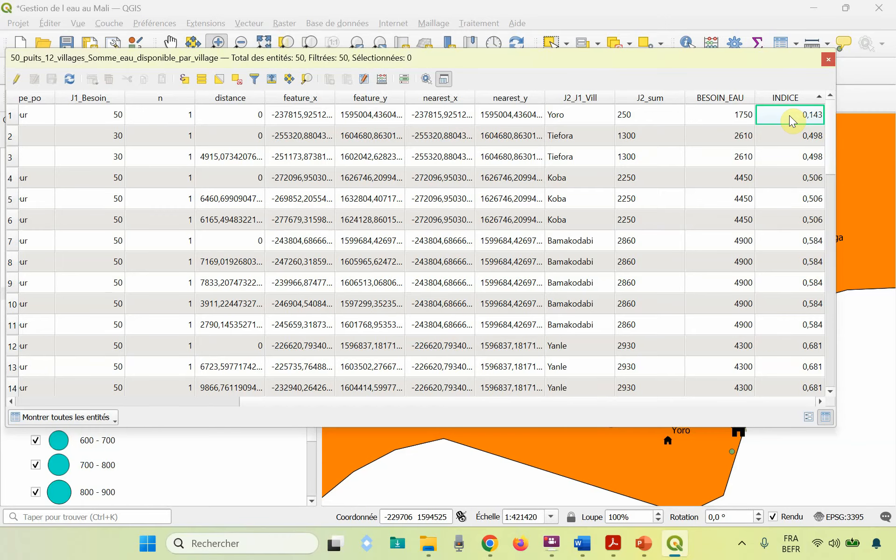
left_click_drag(552, 402, 251, 466)
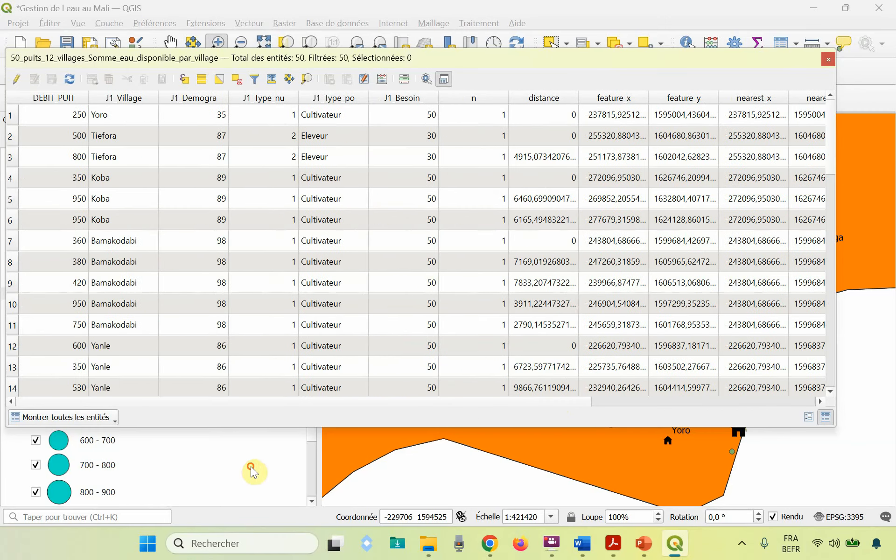
left_click(117, 115)
key("End")
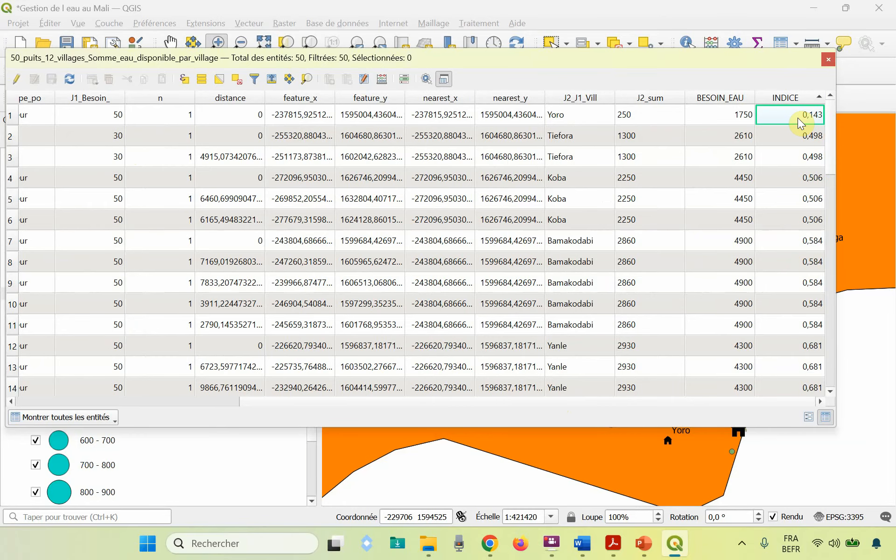
Sort the table by INDICE in descending order to inspect the Takouba and Kolinki rows, and switch to the COURS SIG PDF
left_click(787, 98)
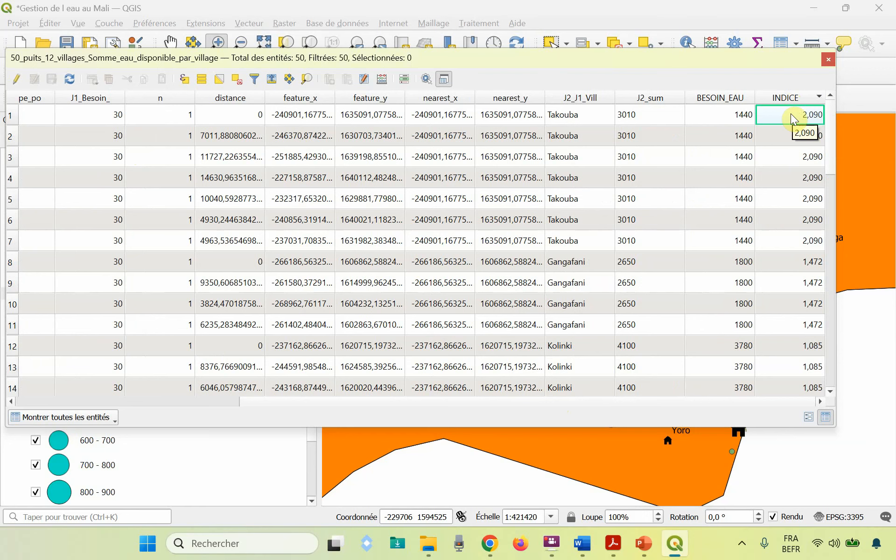
left_click(581, 122)
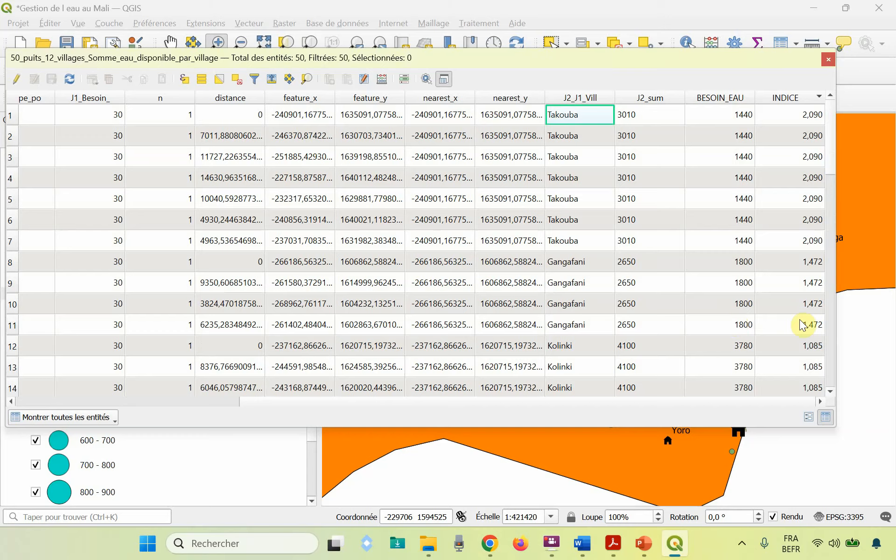
left_click(808, 348)
left_click(582, 349)
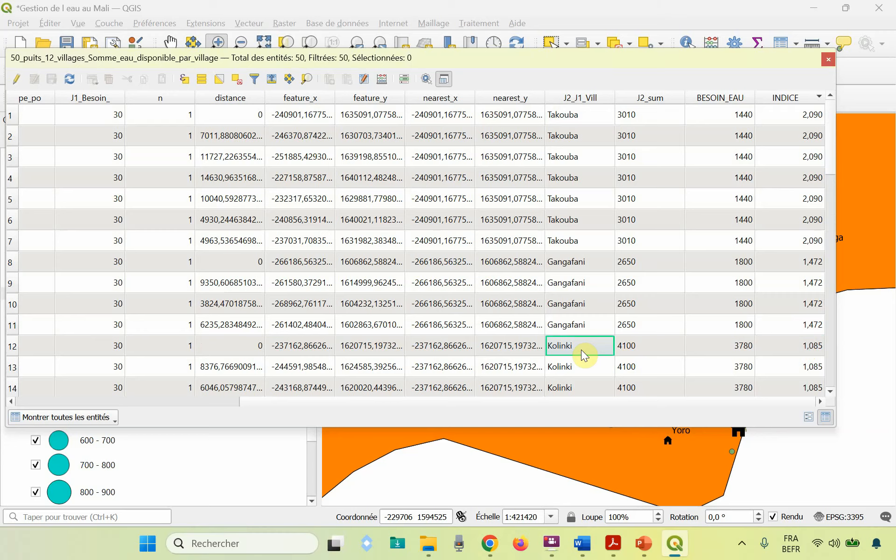
left_click(800, 349)
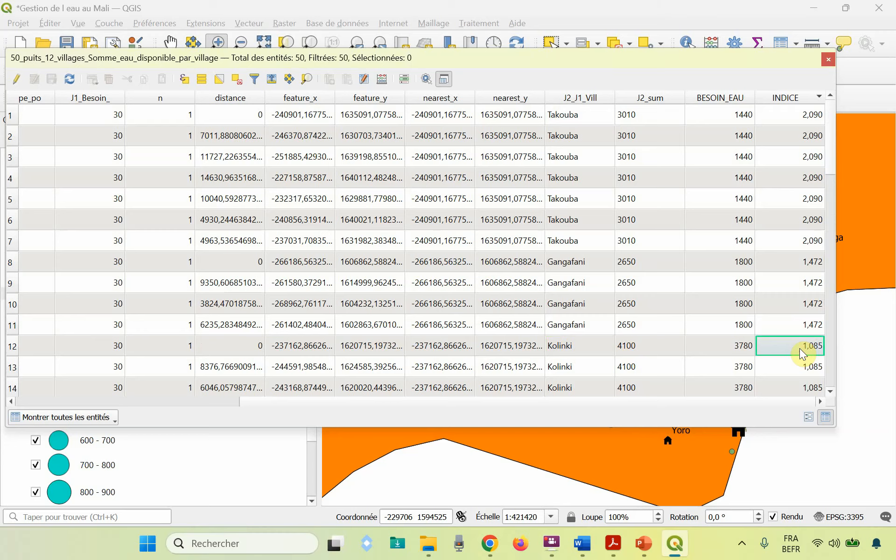
left_click(612, 543)
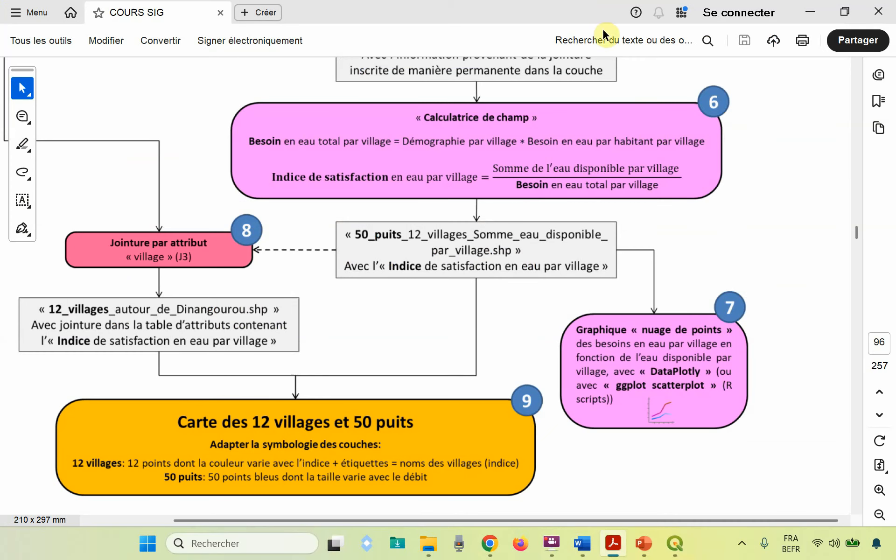
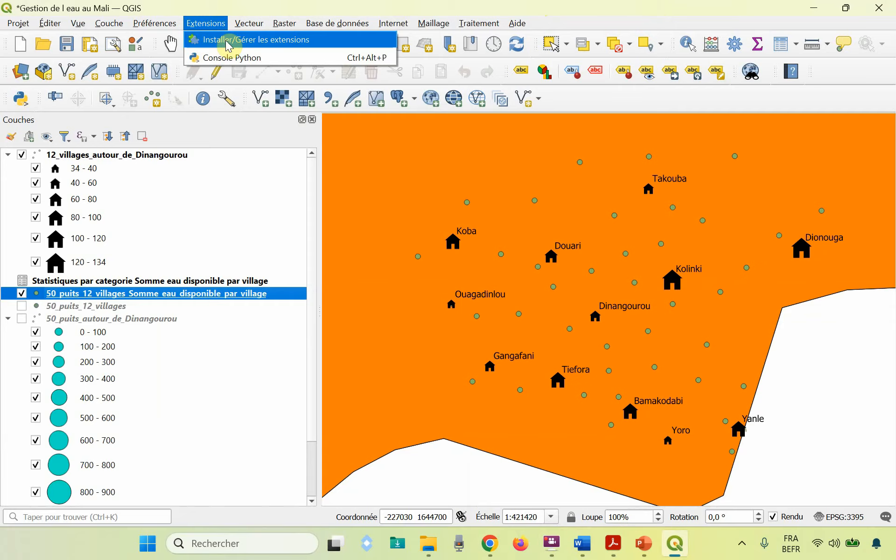
Open the QGIS extension manager and search all extensions for "dataplotly"
left_click(227, 41)
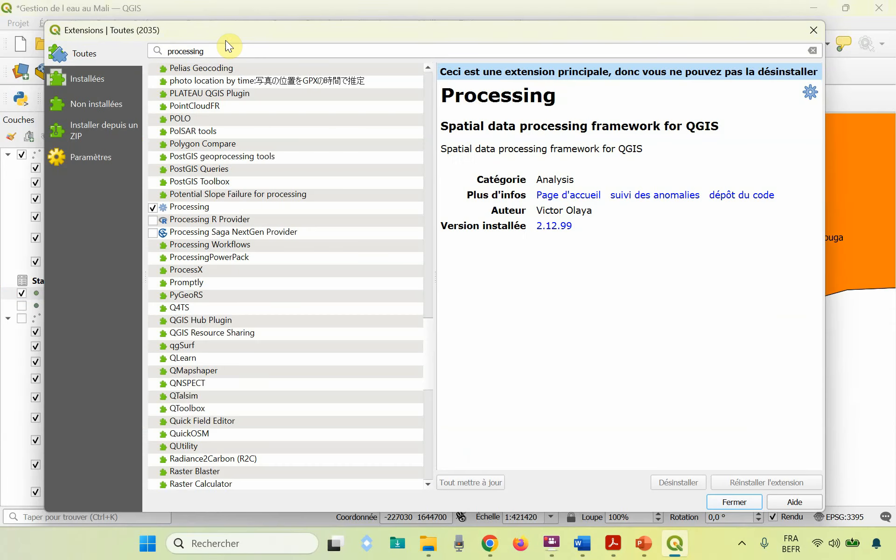
left_click(213, 44)
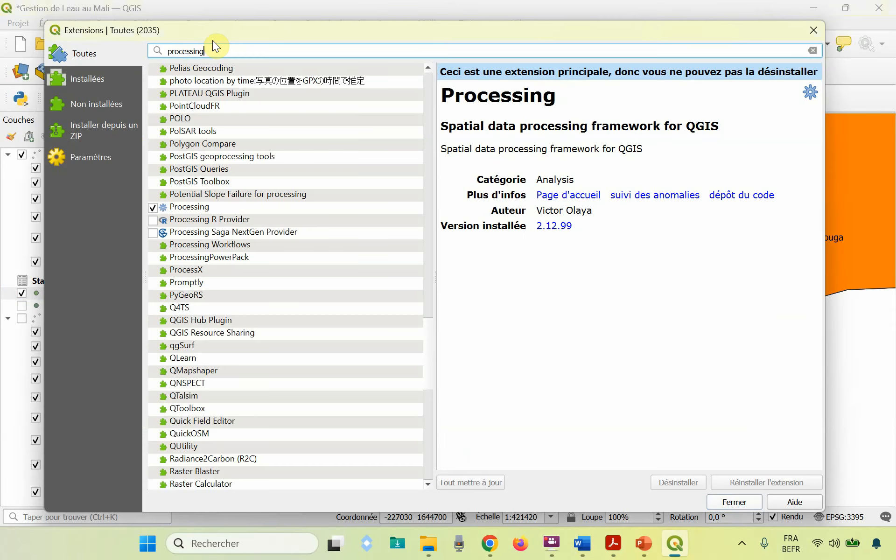
key("BackSpace")
key("BackSpace")
key("BackSpace")
key("BackSpace")
key("BackSpace")
key("BackSpace")
key("BackSpace")
key("BackSpace")
key("BackSpace")
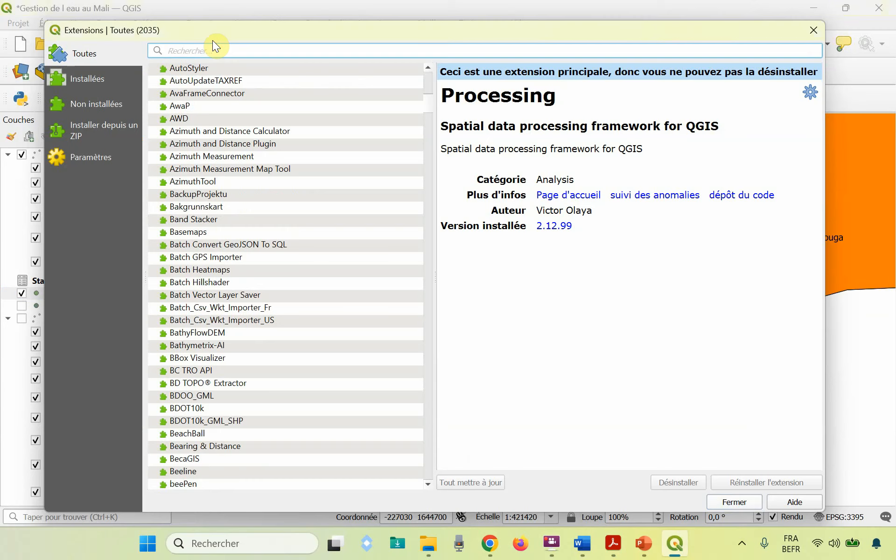
type("dataplotly")
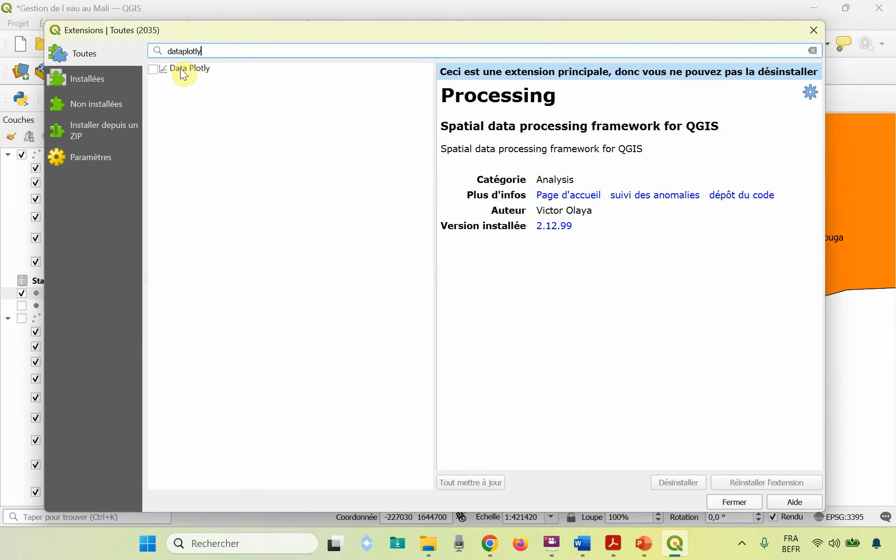
Enable the Data Plotly extension and close the extension manager
left_click(178, 70)
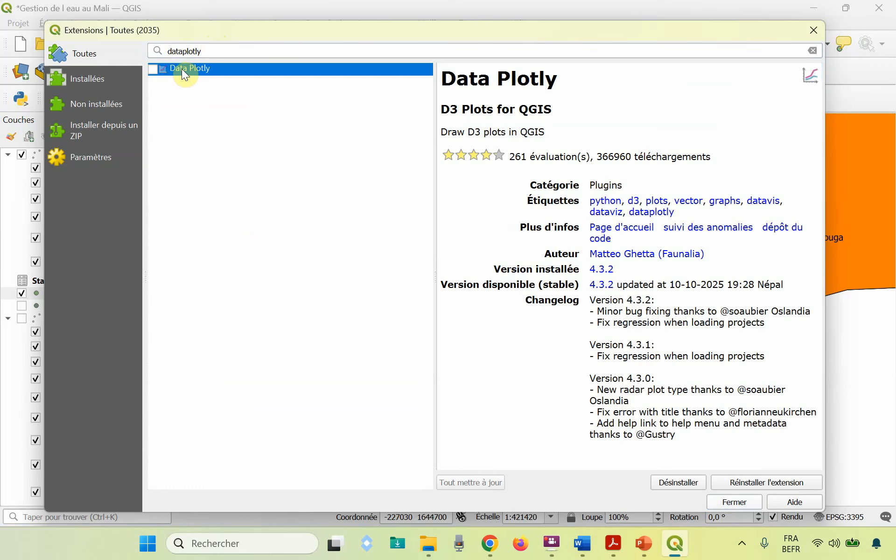
left_click(153, 69)
left_click(731, 503)
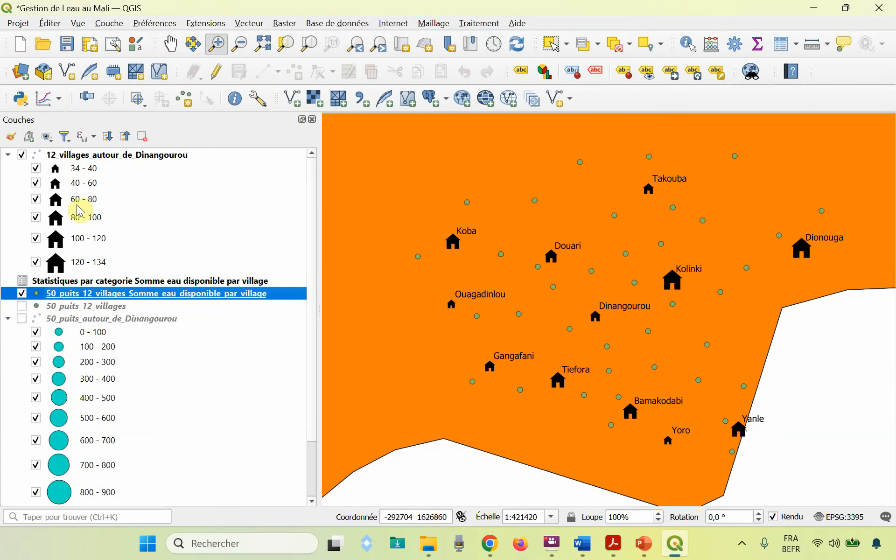
Check the processing toolbox for the DataPlotly group and close the toolbox
left_click(49, 106)
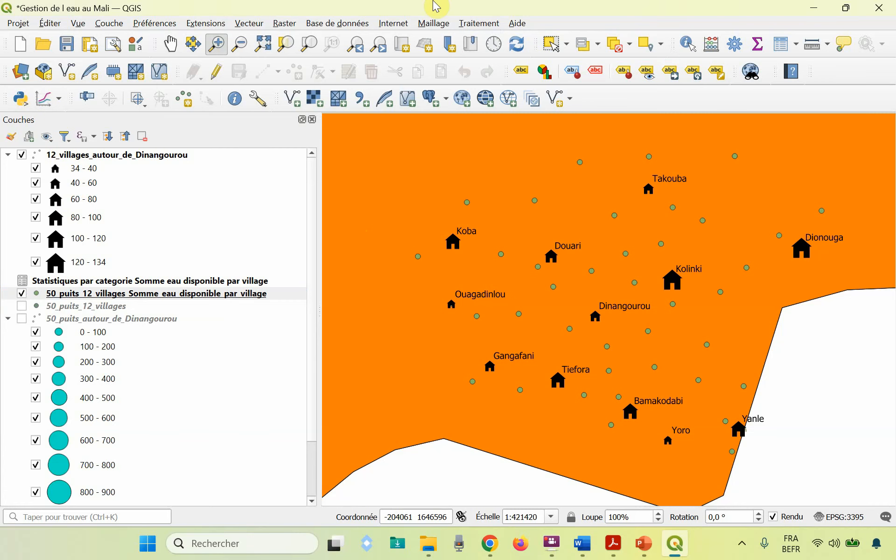
left_click(485, 25)
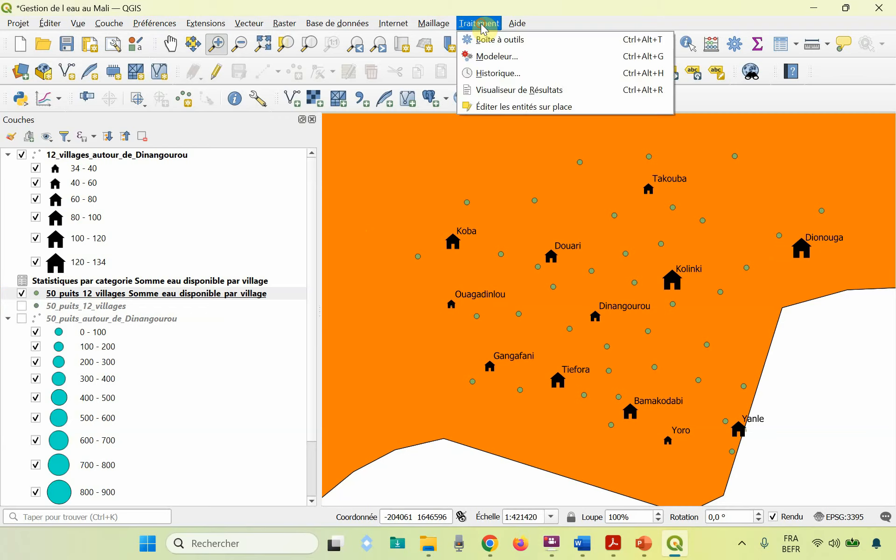
left_click(489, 38)
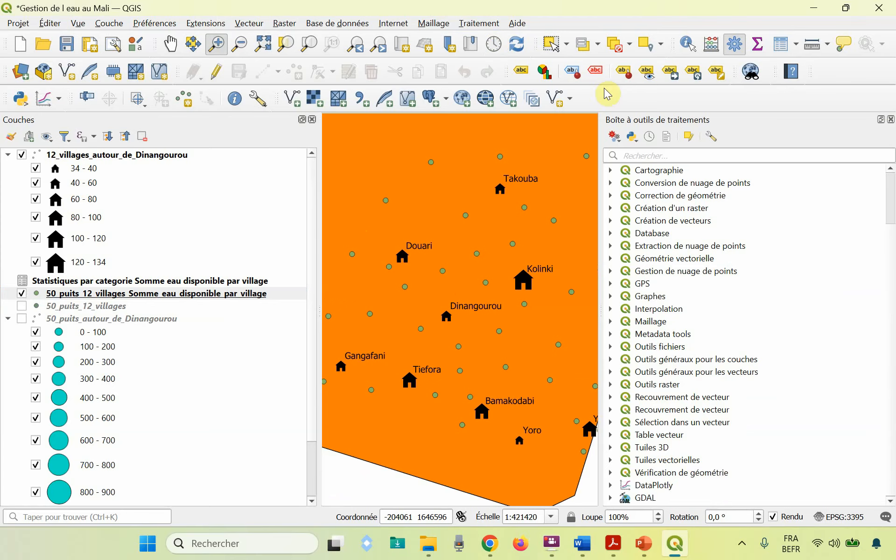
left_click(681, 155)
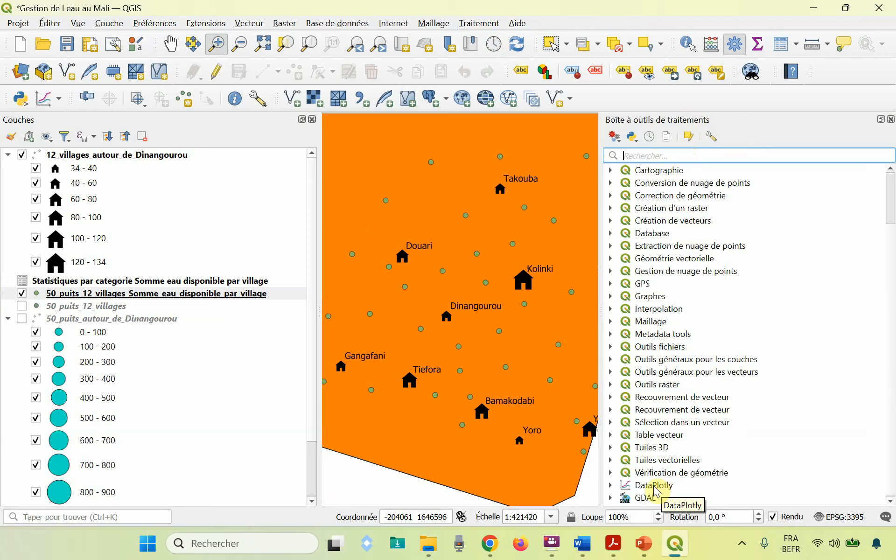
left_click(611, 485)
left_click(891, 120)
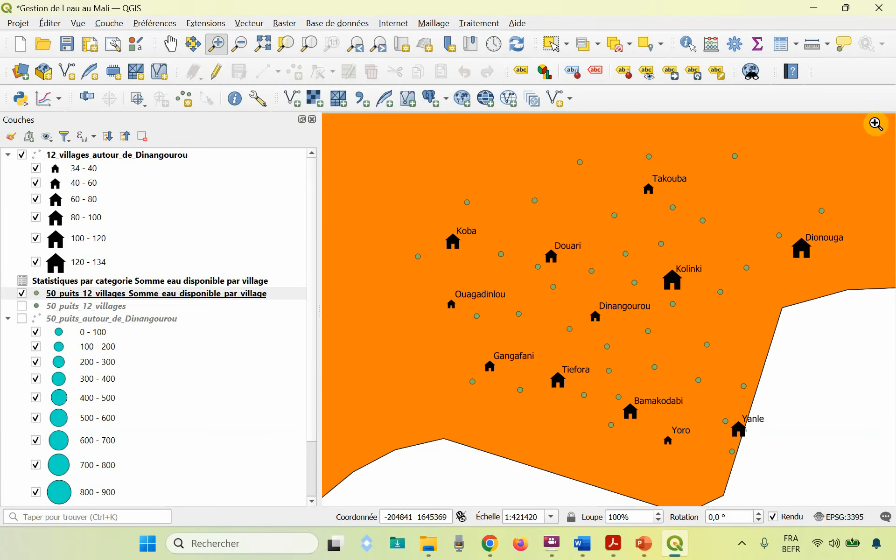
Open the DataPlotly window, reposition it over the map and widen it to show all plot settings
left_click(58, 99)
left_click(46, 105)
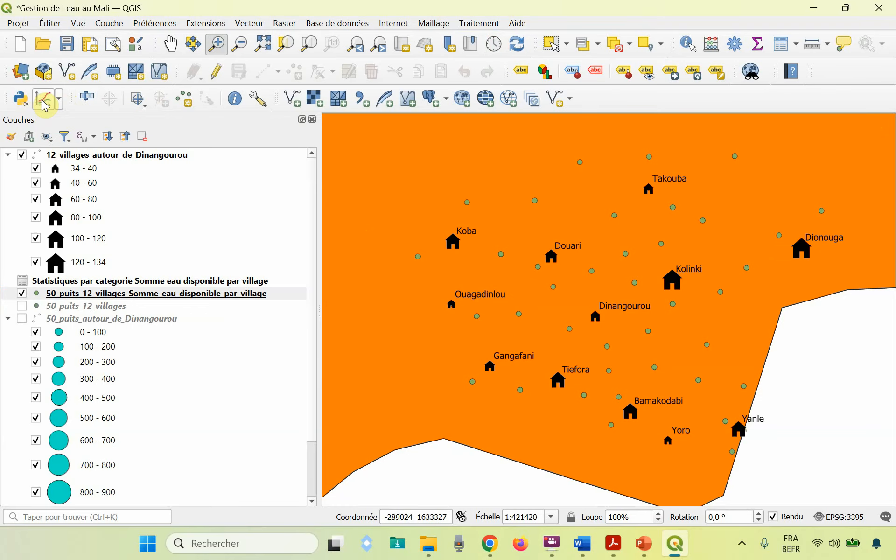
left_click_drag(837, 123, 319, 66)
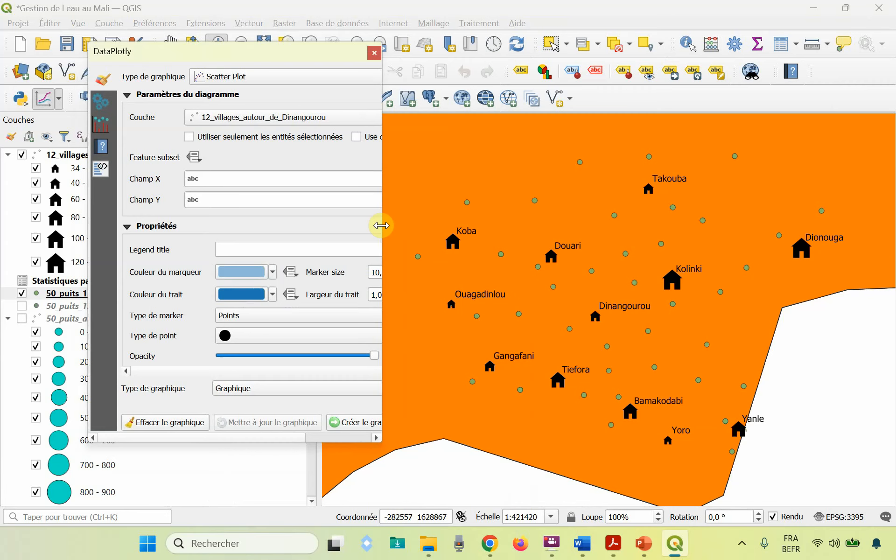
left_click_drag(382, 226, 765, 201)
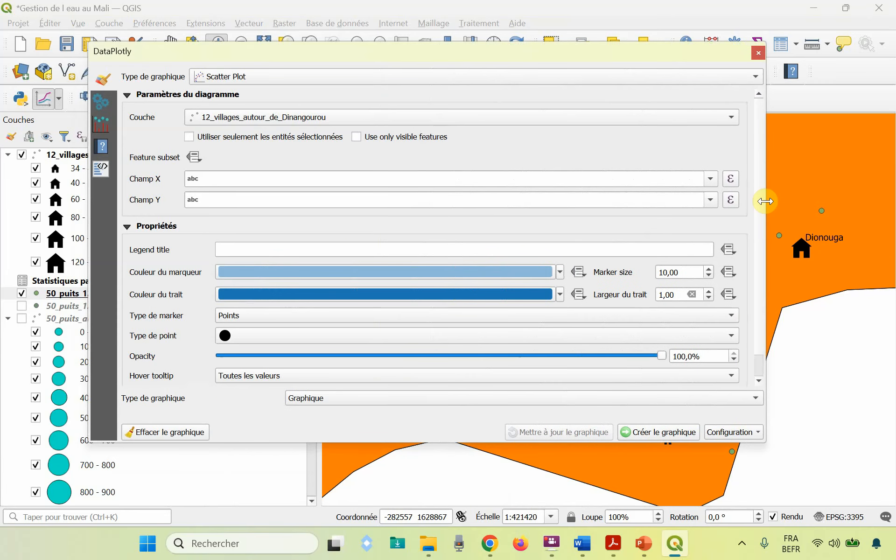
Set the graph type to Scatter Plot and its source layer to 50_puits_12_villages_Somme_eau_disponible_par_village
left_click(756, 76)
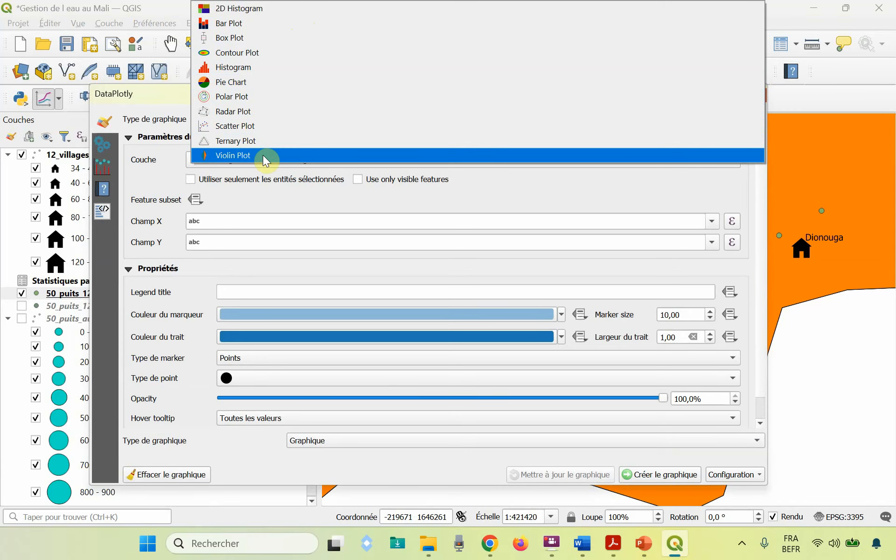
left_click(287, 125)
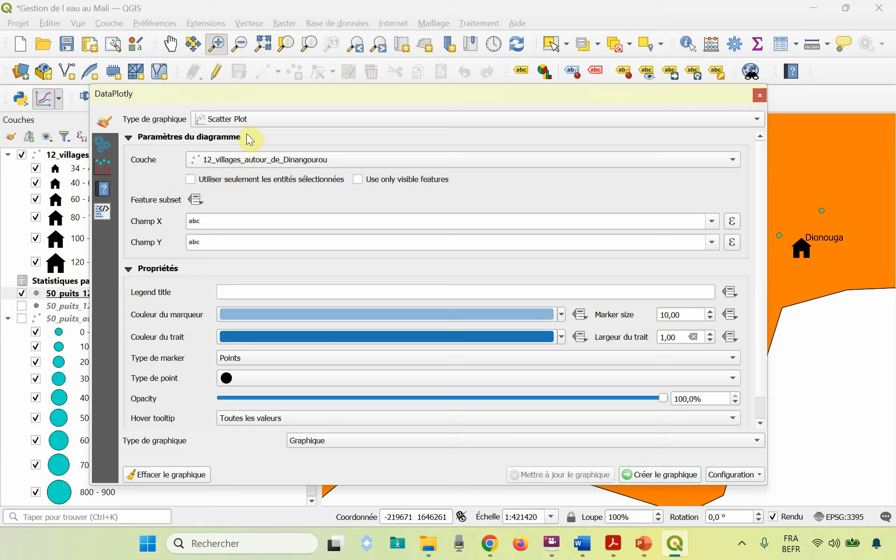
left_click(736, 160)
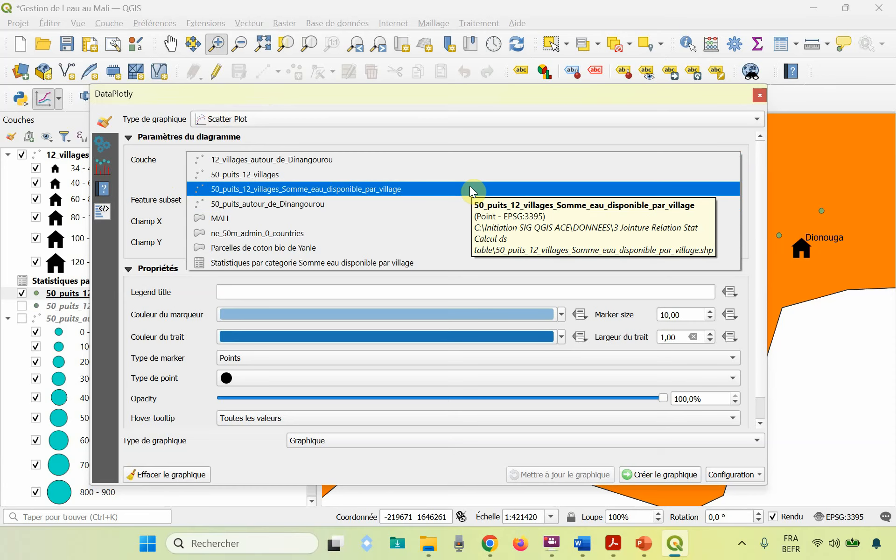
left_click(469, 189)
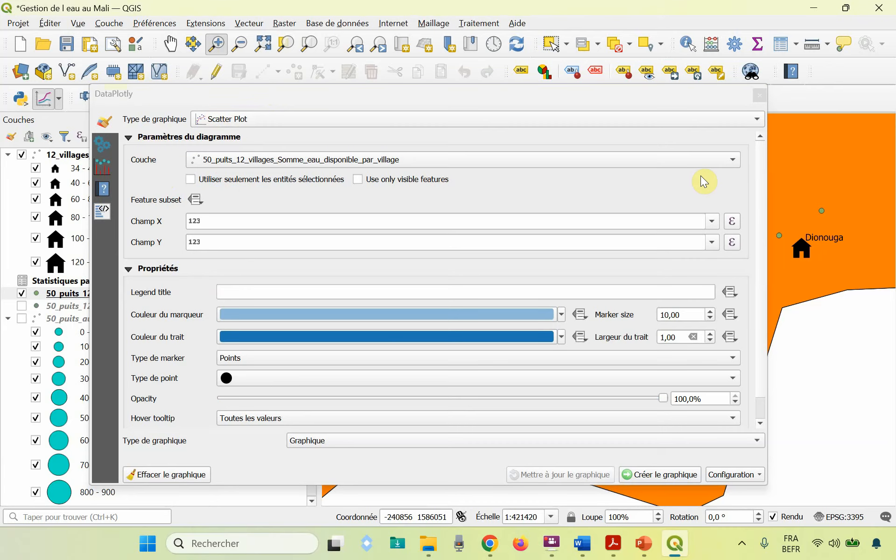
Assign J2_sum as the scatter plot's X field and BESOIN_EAU as its Y field
left_click(713, 226)
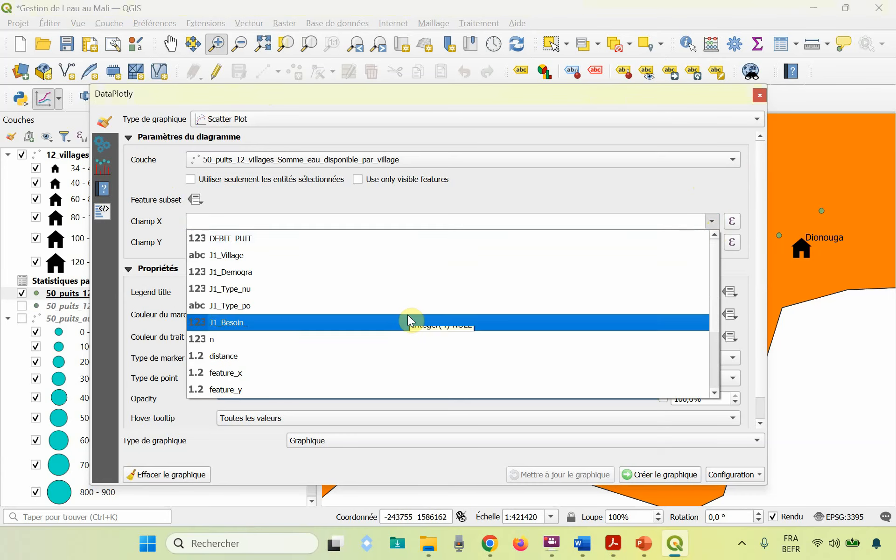
scroll(408, 322, "down", 2)
left_click(301, 355)
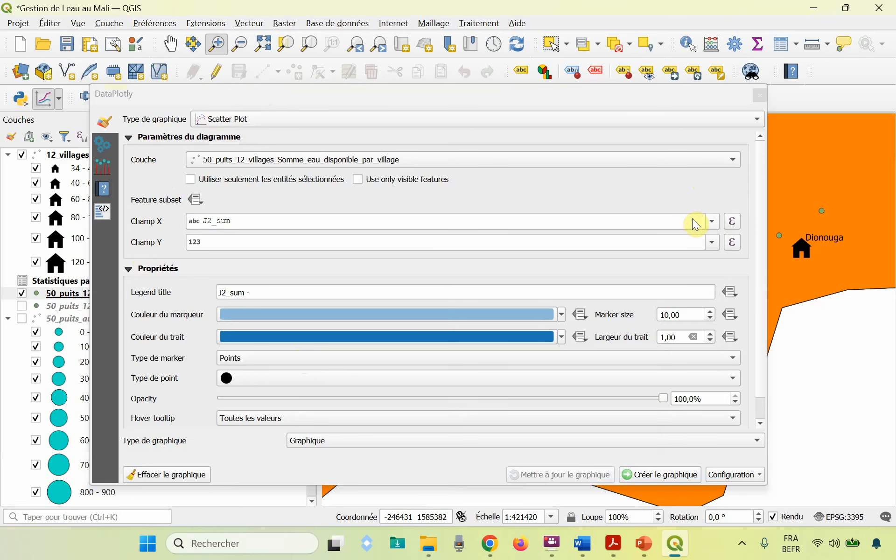
left_click(720, 243)
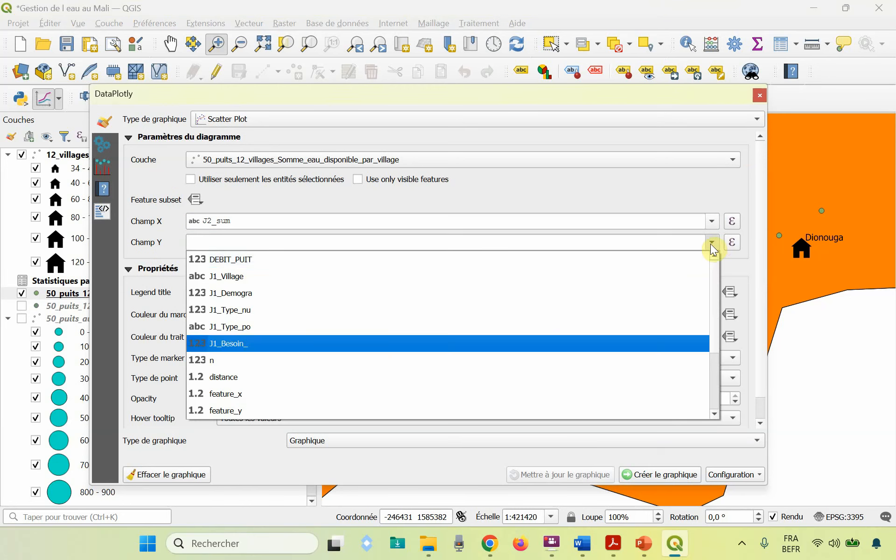
scroll(555, 344, "down", 2)
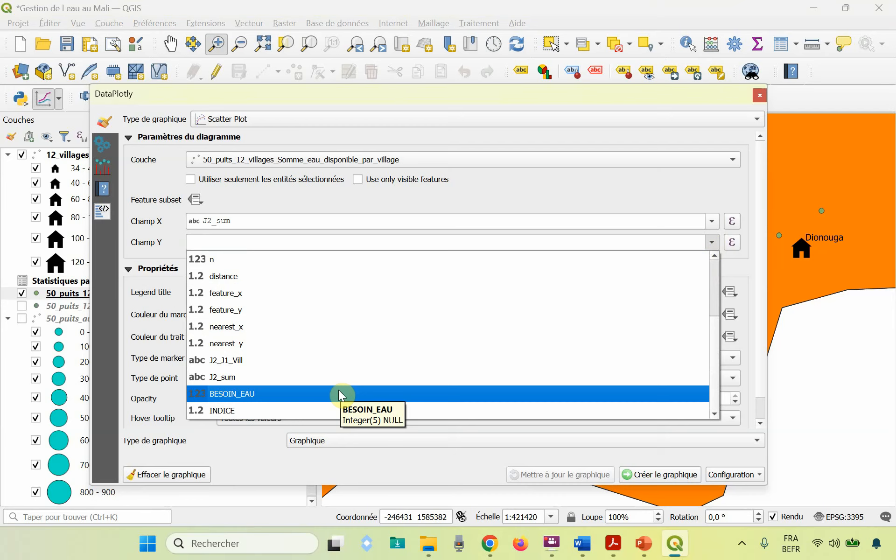
left_click(338, 393)
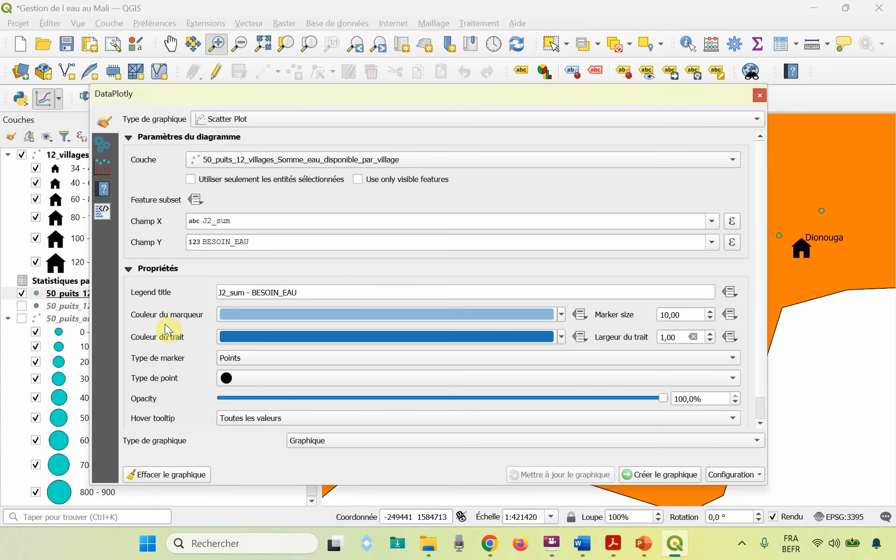
Clear the plot's legend title so that it is blank
scroll(165, 329, "down", 1)
left_click(318, 265)
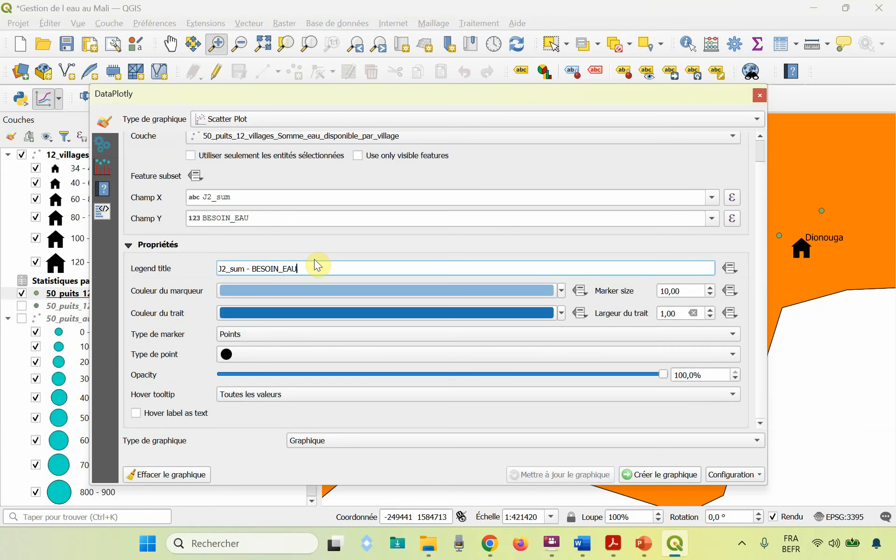
key("ctrl+a")
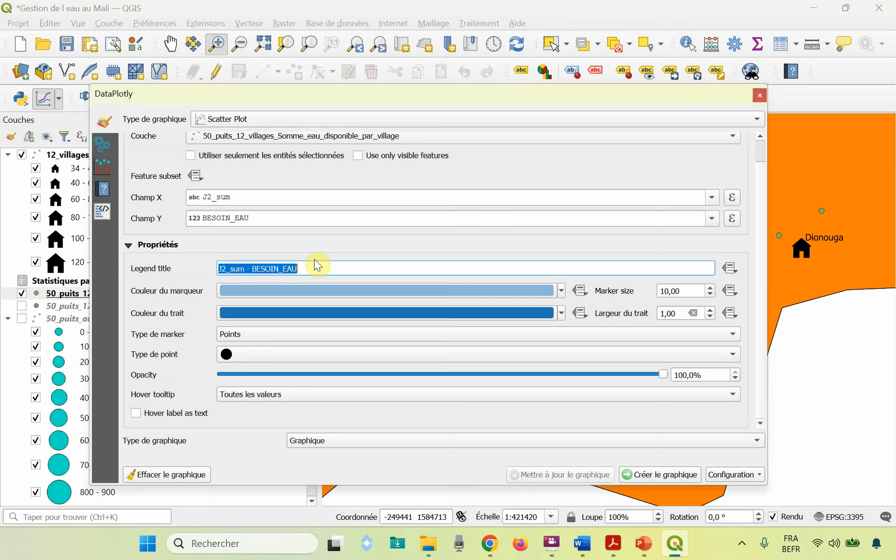
key("BackSpace")
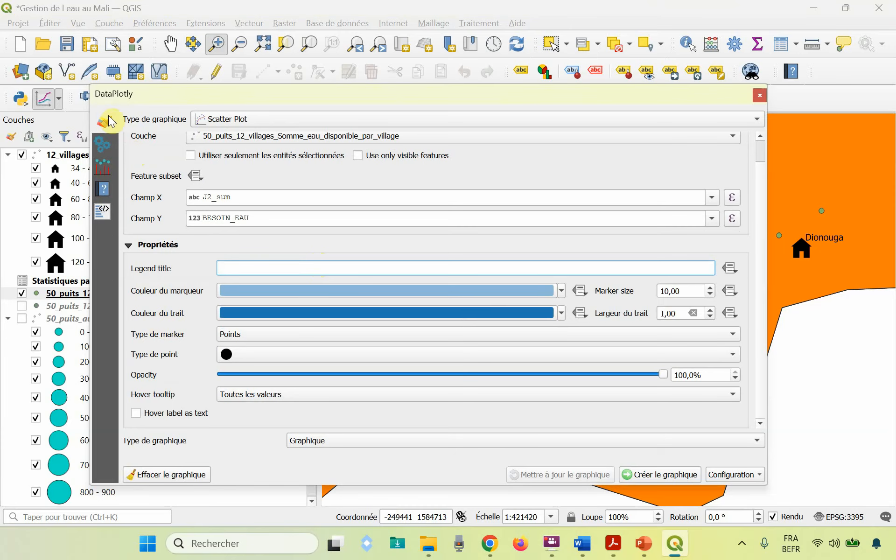
Title the plot "Etude de la satisfaction en eau des 12 villages autour de Dinangourou" and create the scatter plot
left_click(103, 146)
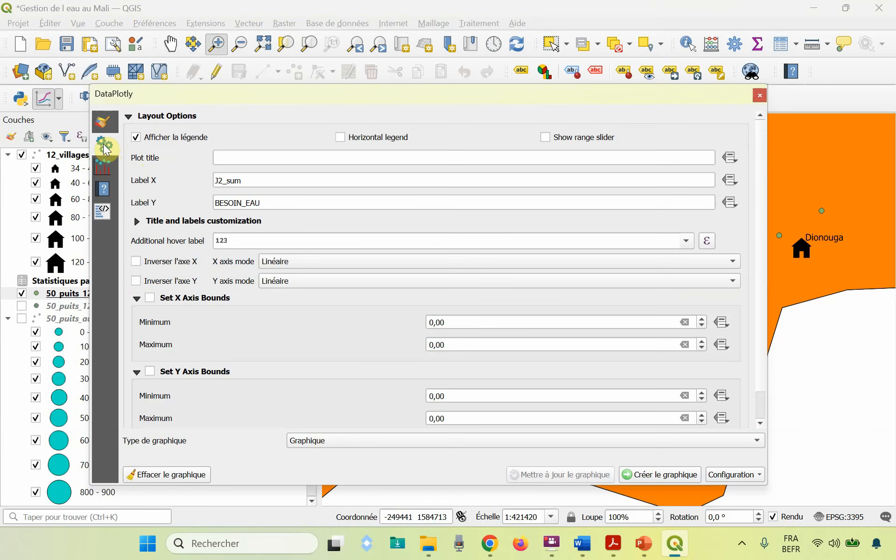
left_click(253, 179)
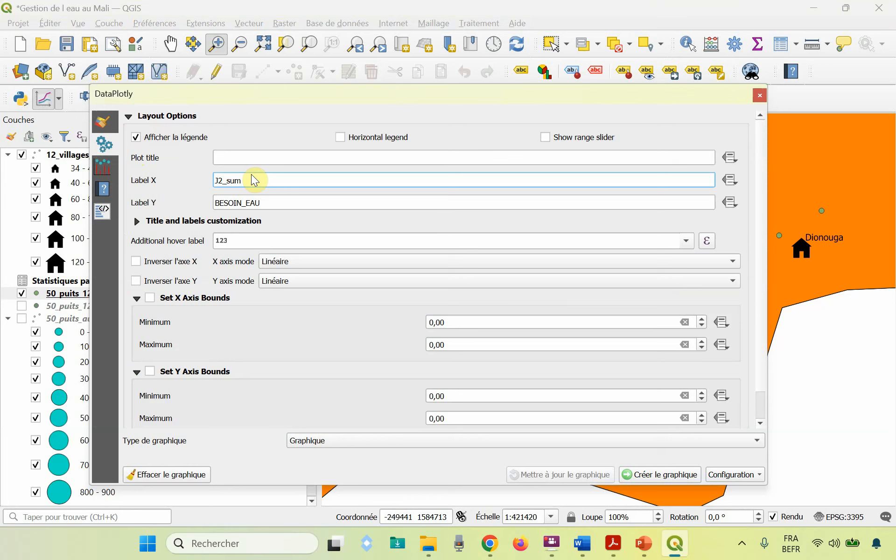
left_click(285, 199)
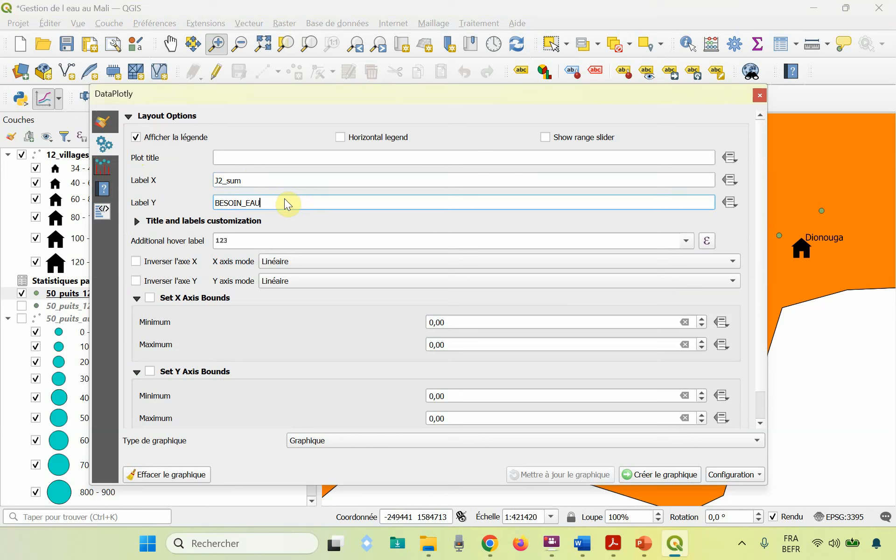
left_click(316, 155)
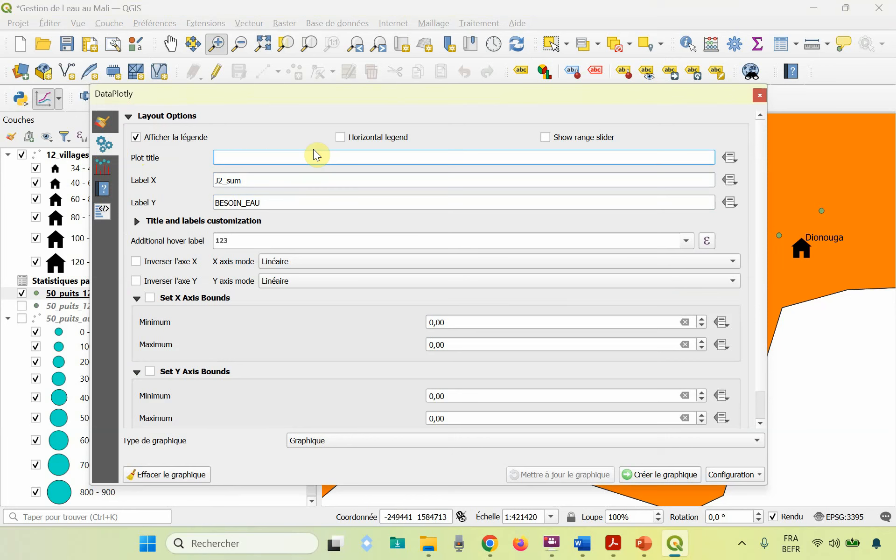
type("Etude de la satisfaction en eau des 12 villages autour de Dinangourou")
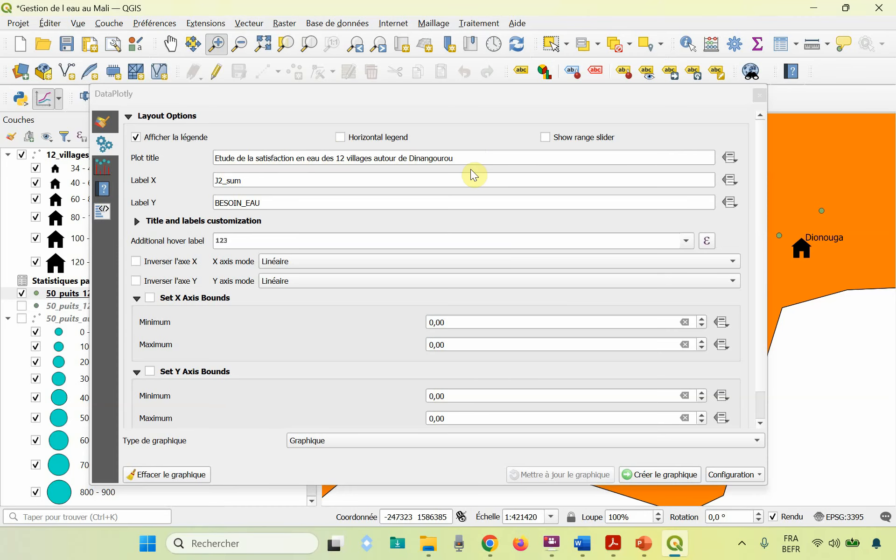
left_click_drag(761, 220, 771, 169)
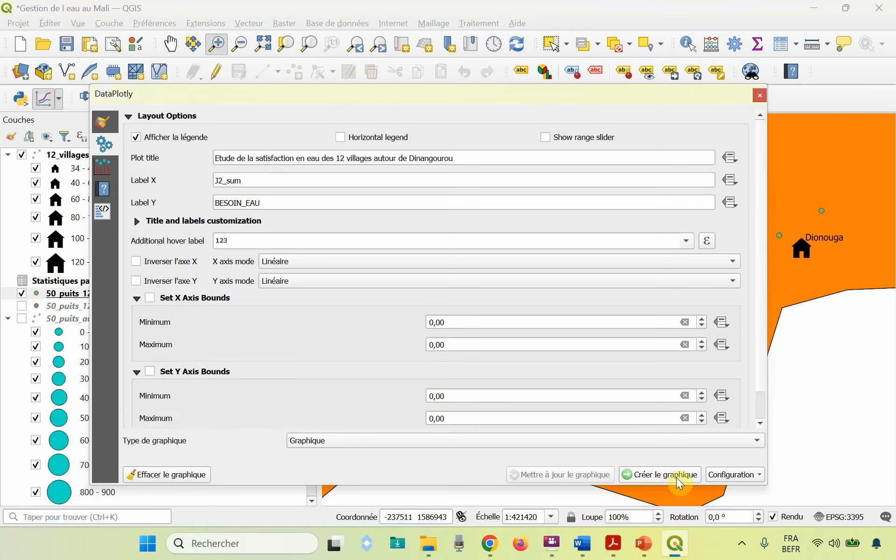
left_click(663, 475)
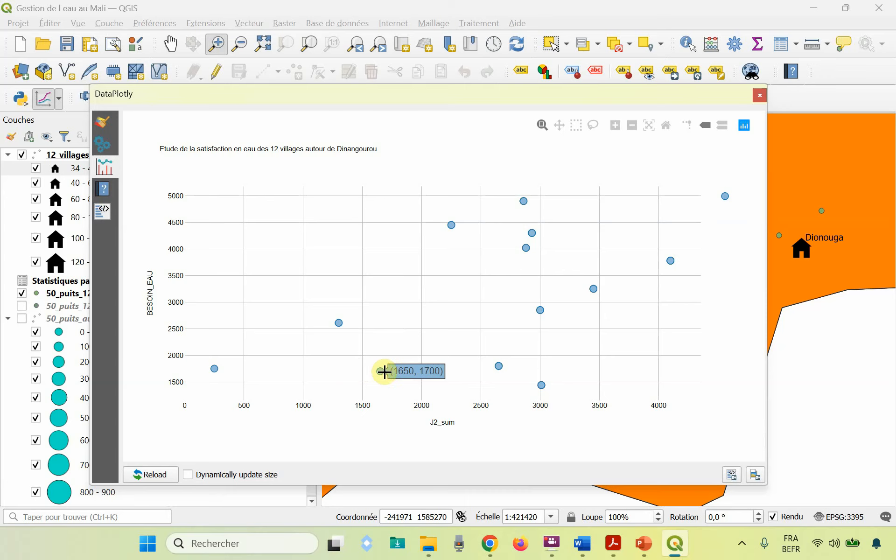
mouse_move(493, 367)
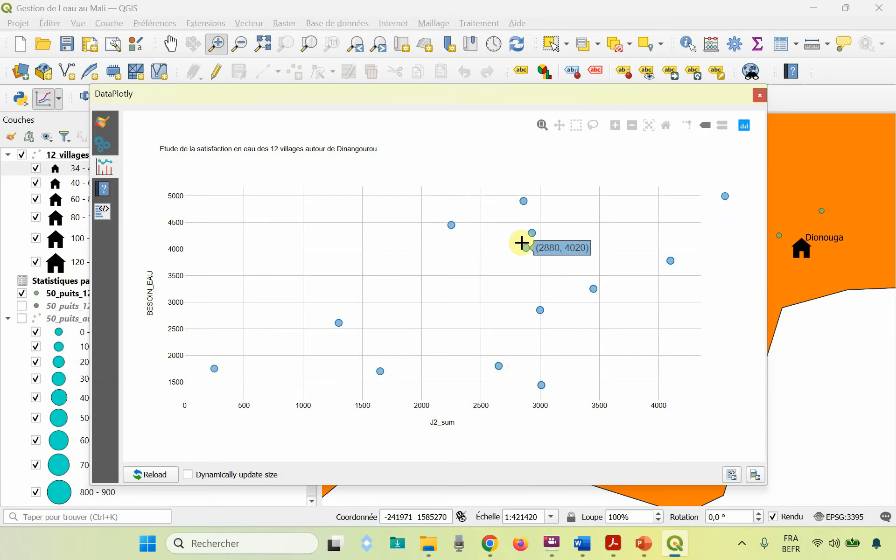
mouse_move(534, 218)
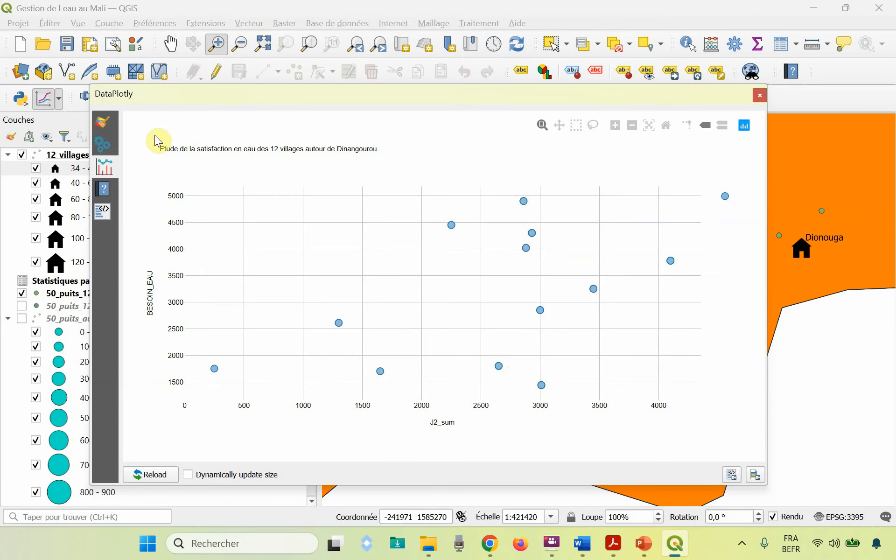
Set the Y axis label to "BESOIN EN EAU TOTAL PAR VILLAGE" and the X axis label to "EAU TOTALE DISPONIBLE PAR VILLAGE"
left_click(98, 123)
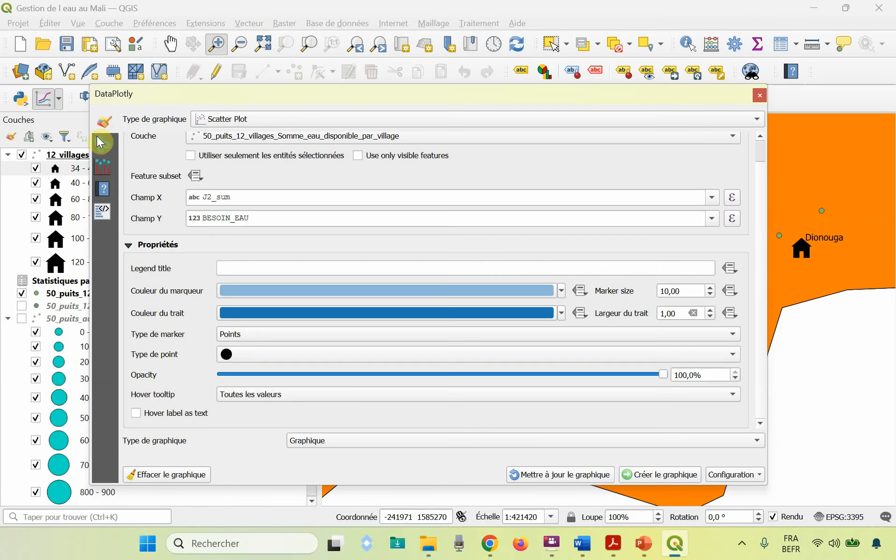
left_click(100, 141)
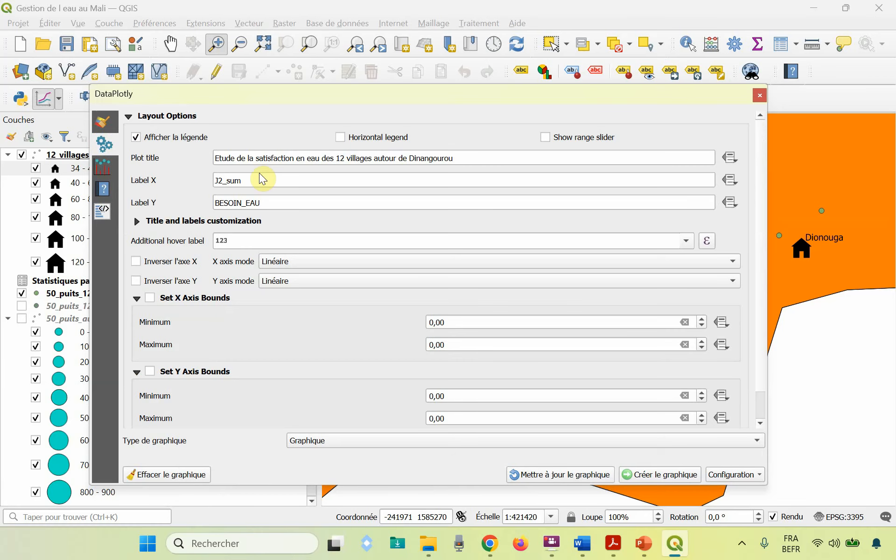
left_click(270, 196)
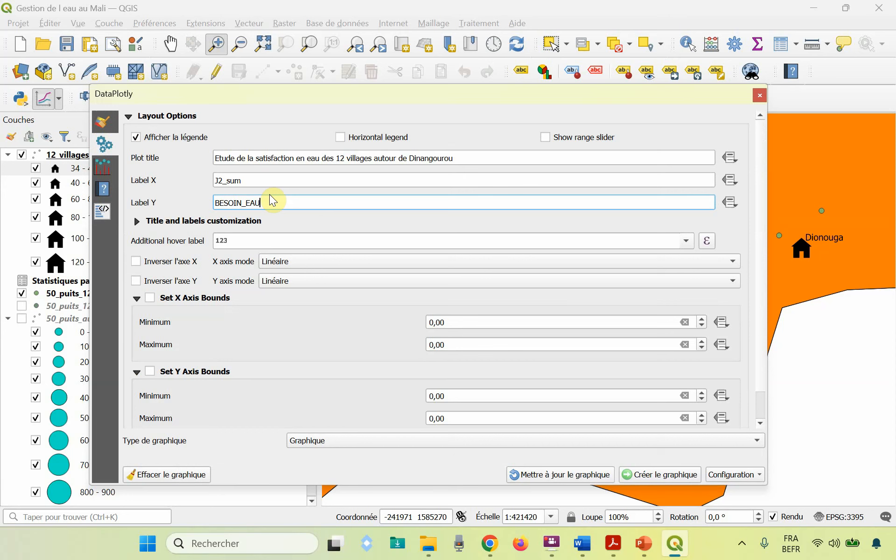
key("ctrl+a")
type("BESOIN EN EAU TOTAL PAR VILLAGE")
left_click(287, 173)
key("ctrl+a")
type("EAU")
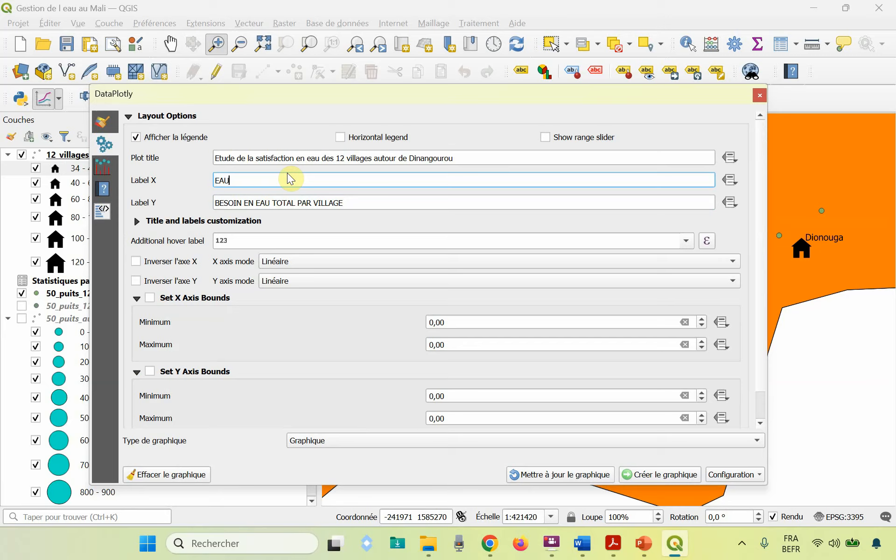
type(" TOTALE DISPONIBLE PAR VILLAGE")
Clear the old plot, recreate it with the new axis labels and export it as GRAPHIQUE_EXPORT.png
left_click(178, 474)
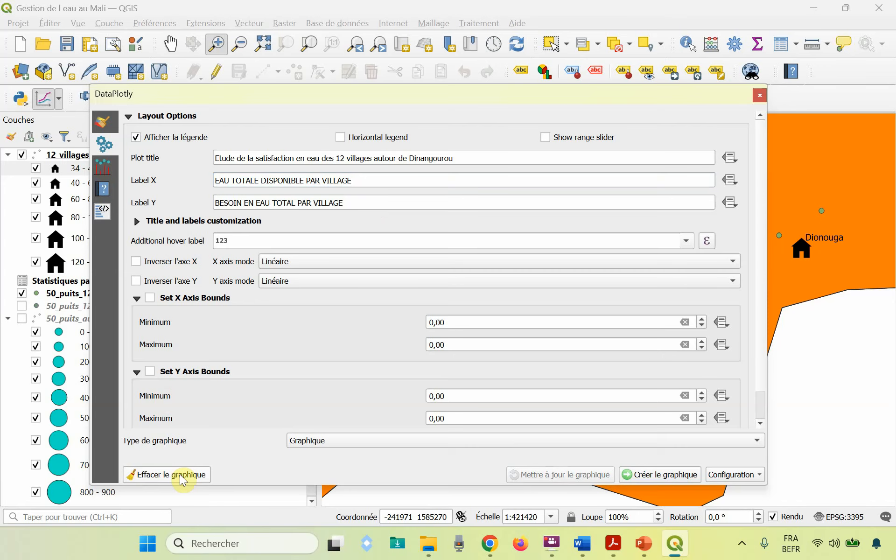
left_click(658, 474)
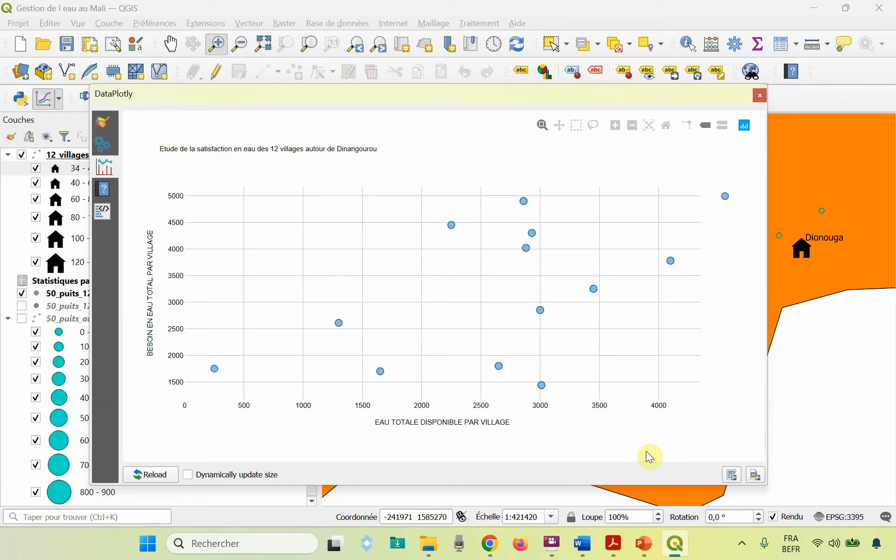
left_click(761, 473)
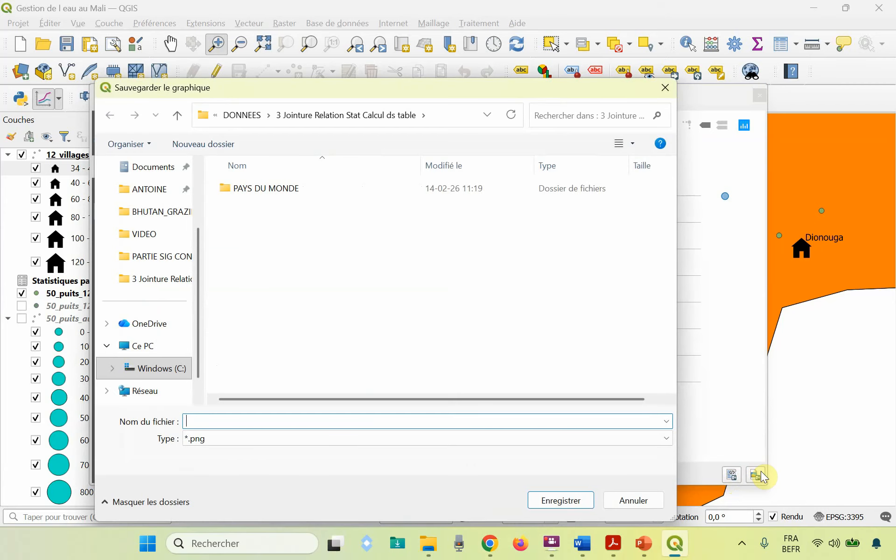
key("Escape")
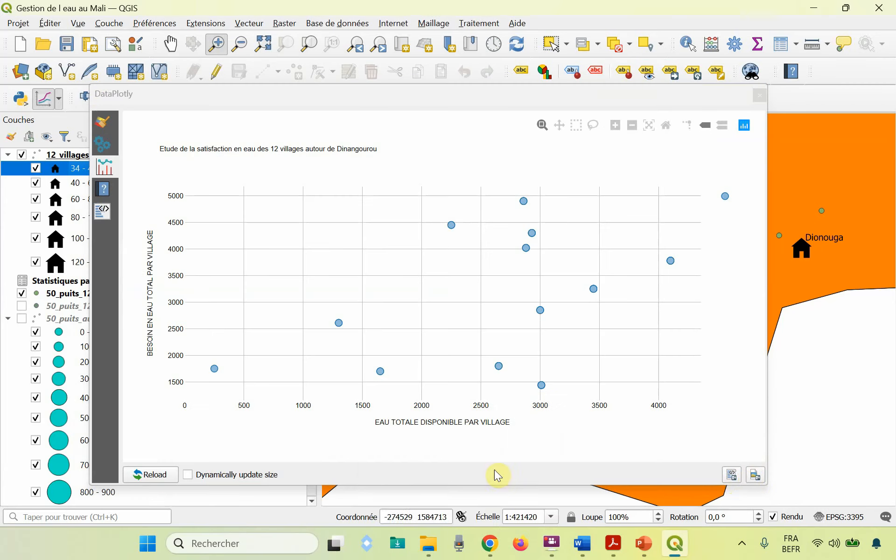
Switch to File Explorer, view GRAPHIQUE_EXPORT.png maximized, and return to the plot in QGIS to check its points
left_click(425, 542)
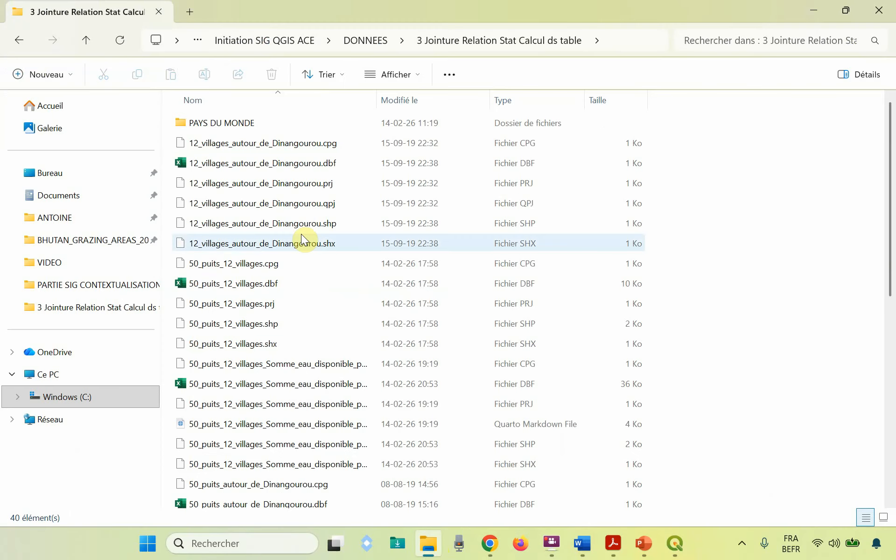
scroll(302, 240, "down", 3)
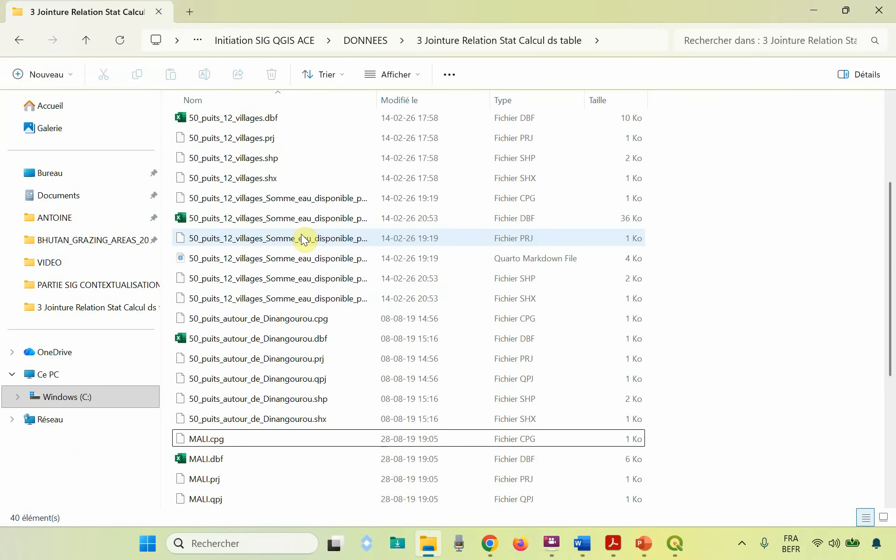
scroll(302, 240, "down", 4)
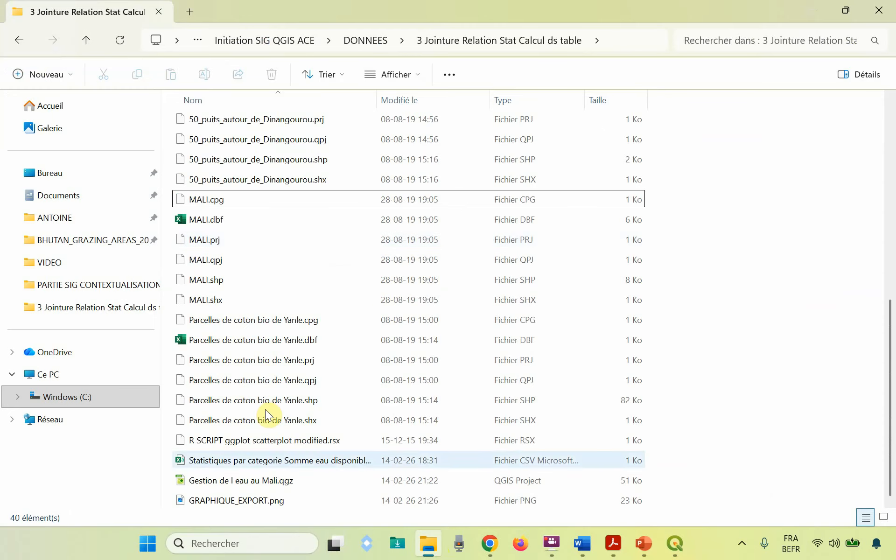
double_click(237, 502)
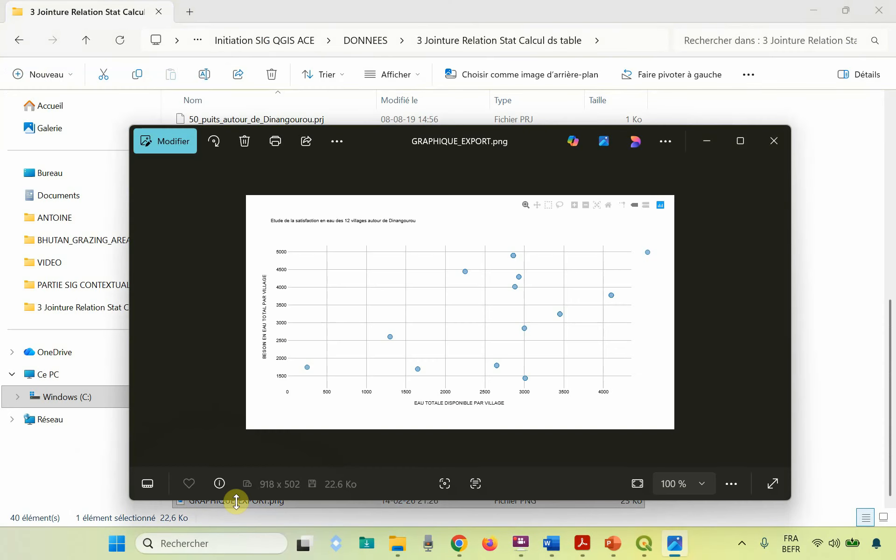
left_click(740, 141)
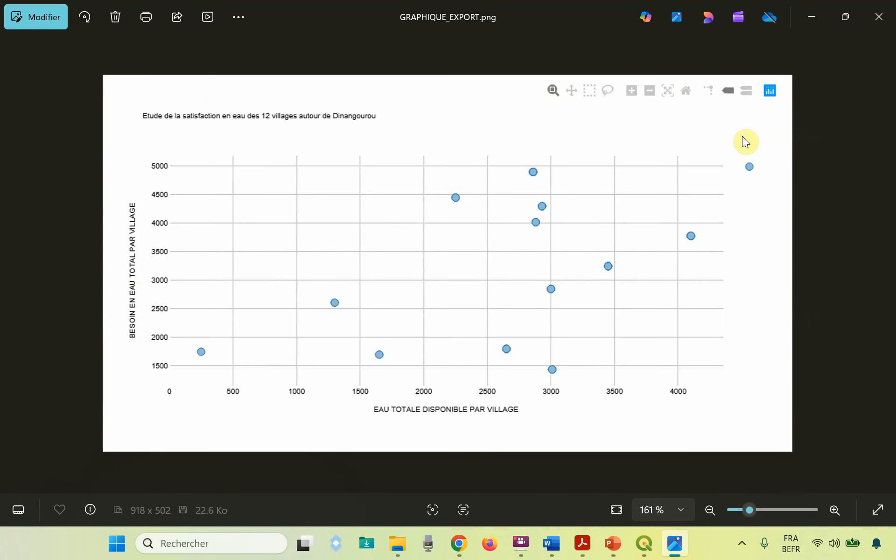
key("alt+F4")
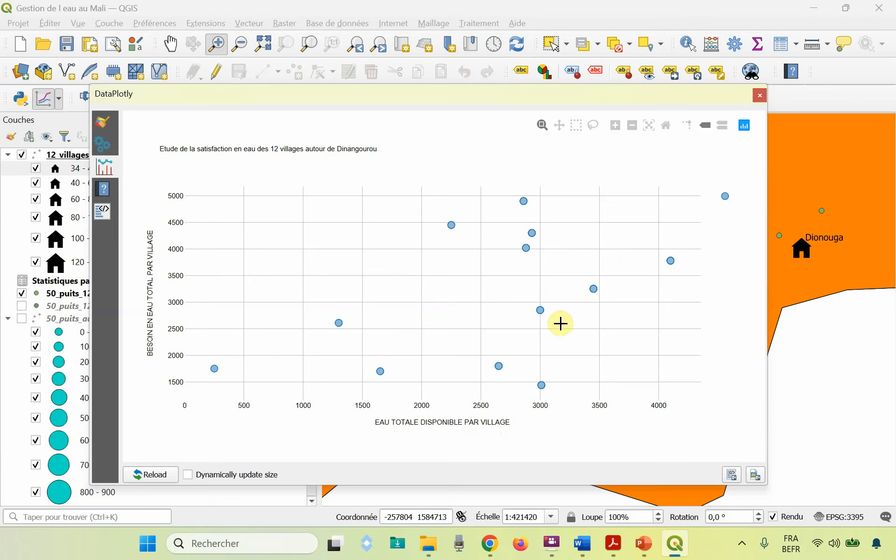
mouse_move(531, 395)
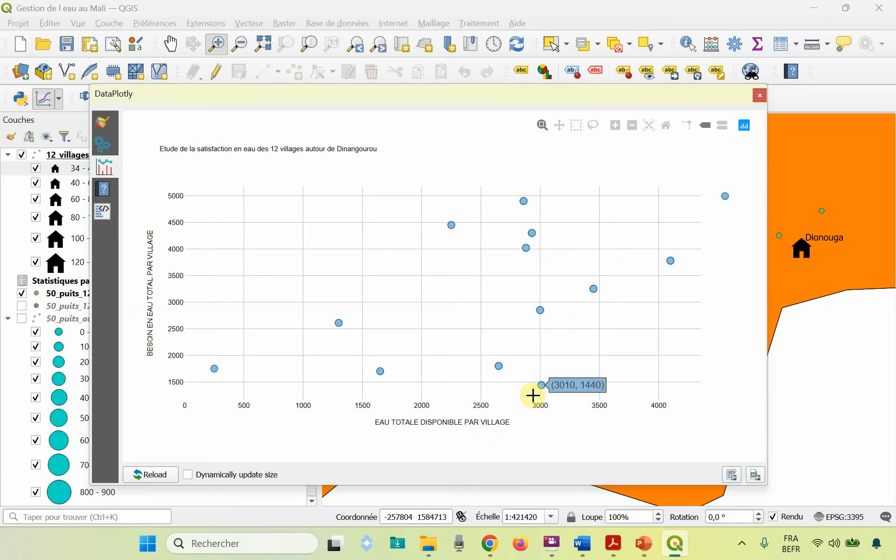
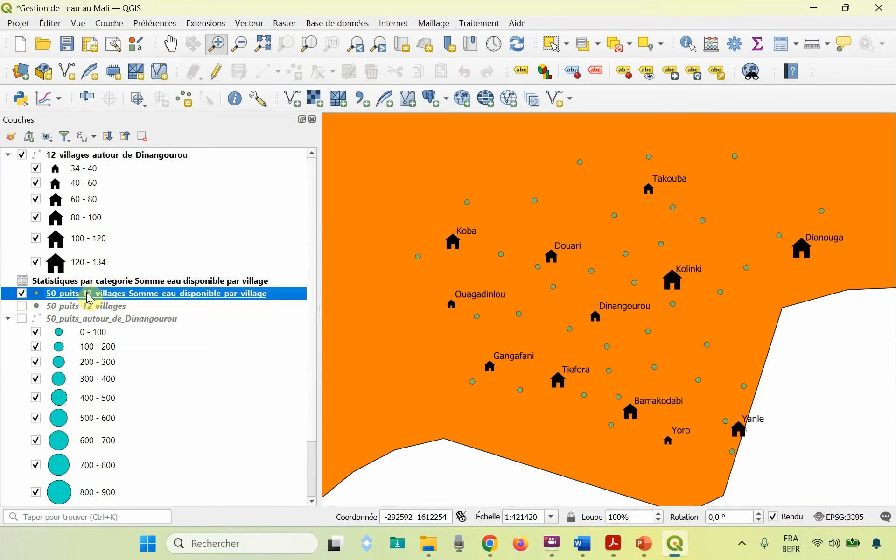
Open the attribute table of 50_puits_12_villages_Somme_eau_disponible_par_village and examine its last columns
right_click(89, 296)
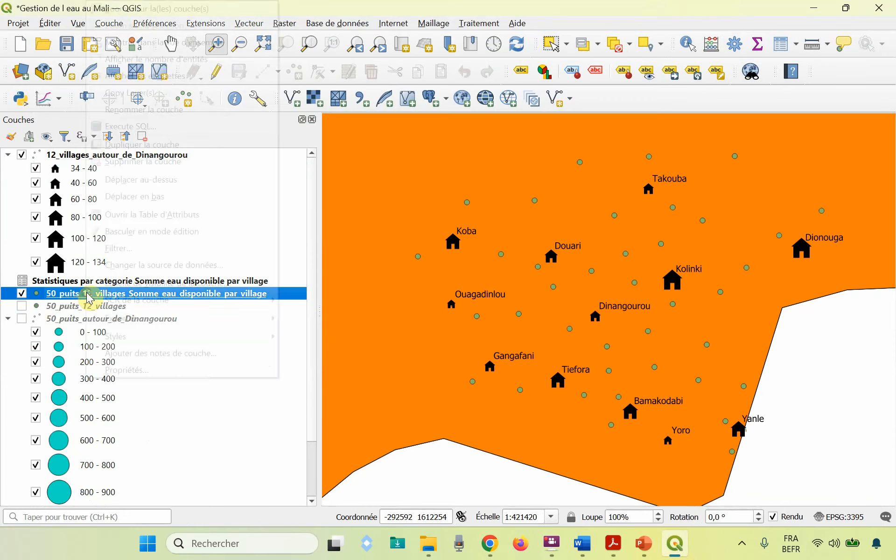
left_click(192, 217)
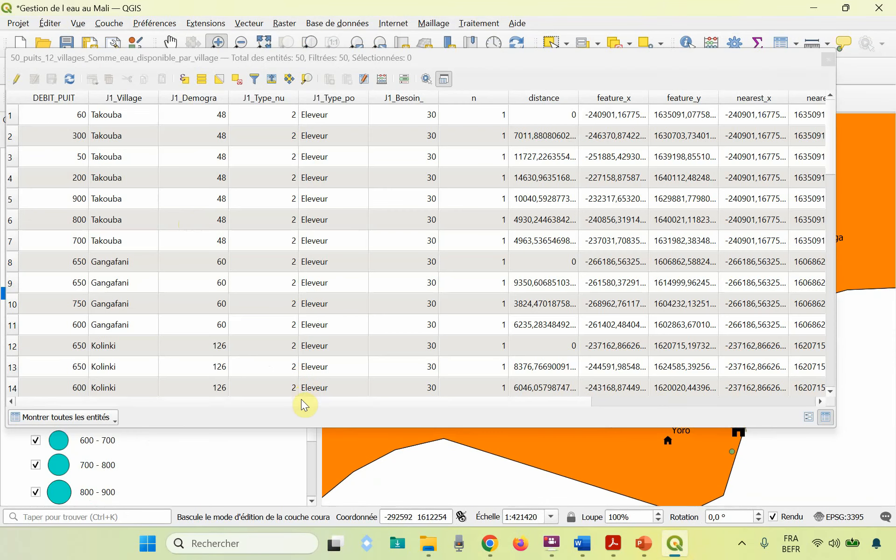
left_click_drag(302, 400, 545, 410)
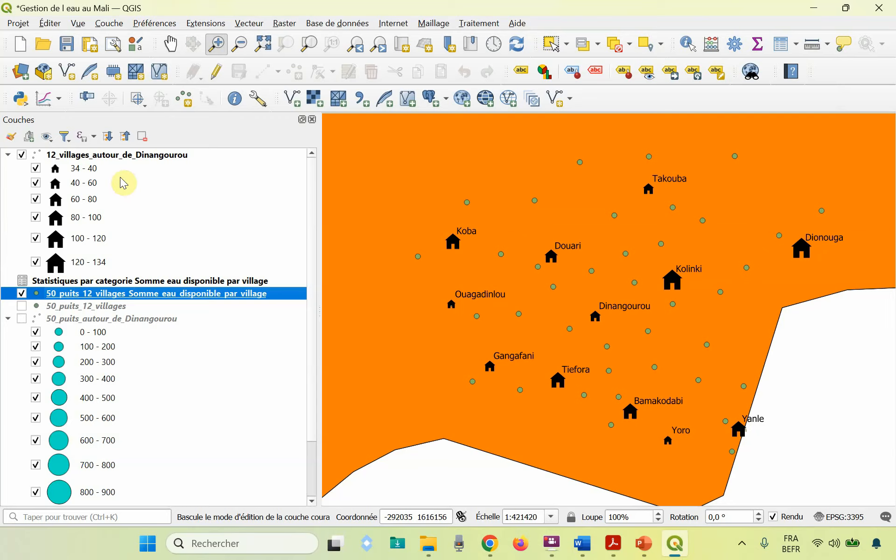
Examine the fields in the attribute table of 12_villages_autour_de_Dinangourou and close the table
left_click(152, 158)
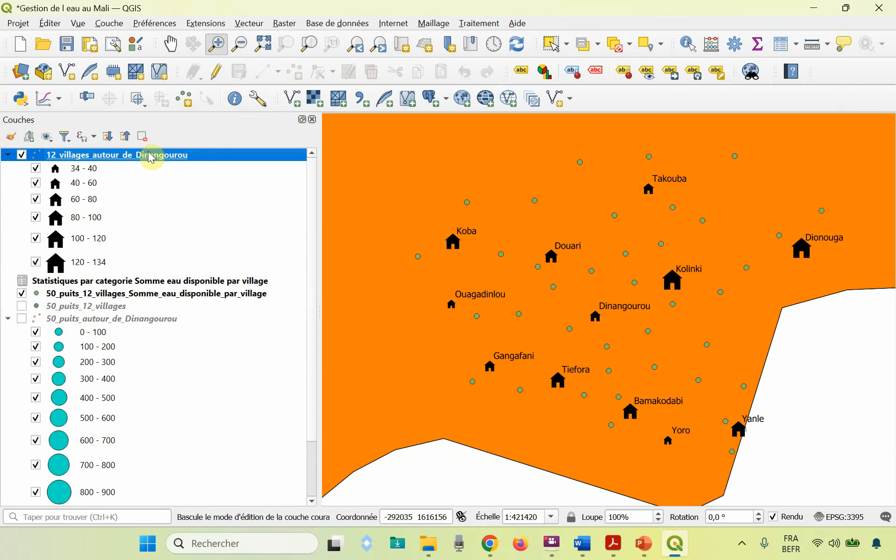
right_click(152, 157)
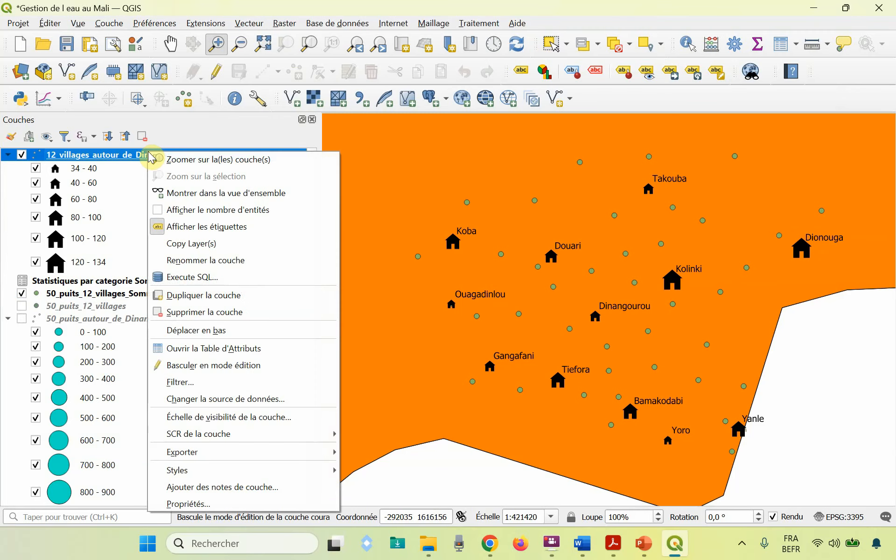
left_click(209, 350)
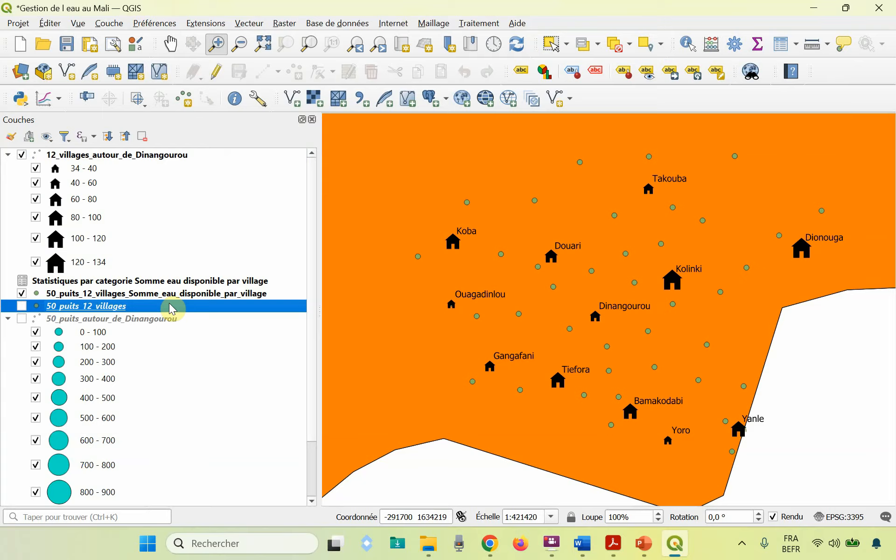
left_click(198, 295)
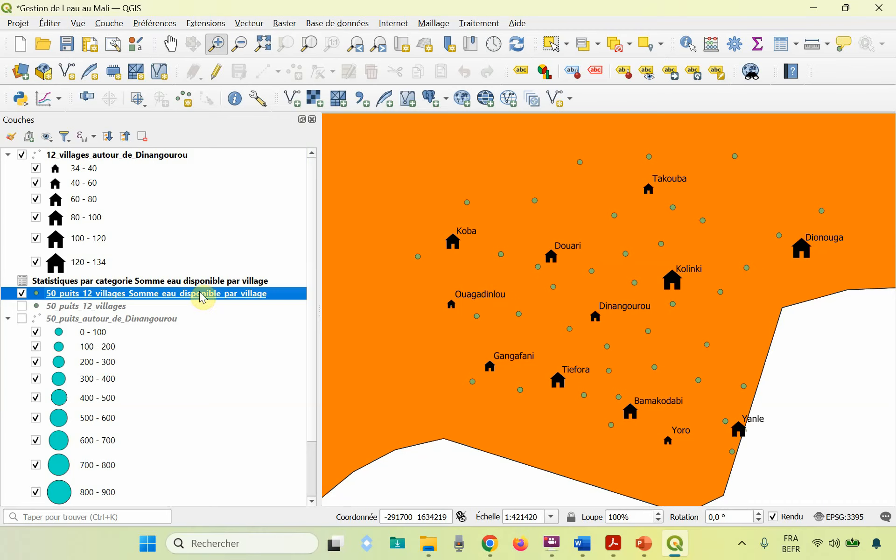
left_click(168, 154)
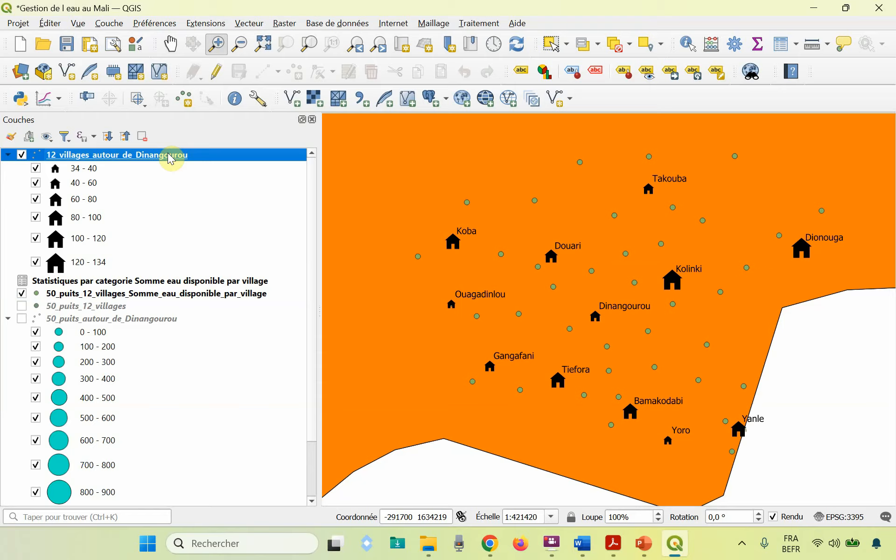
right_click(168, 153)
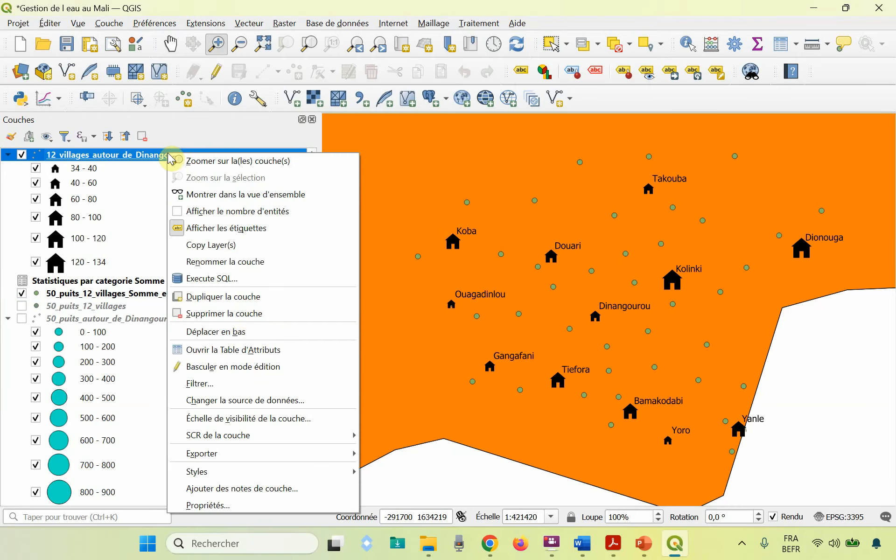
left_click(237, 349)
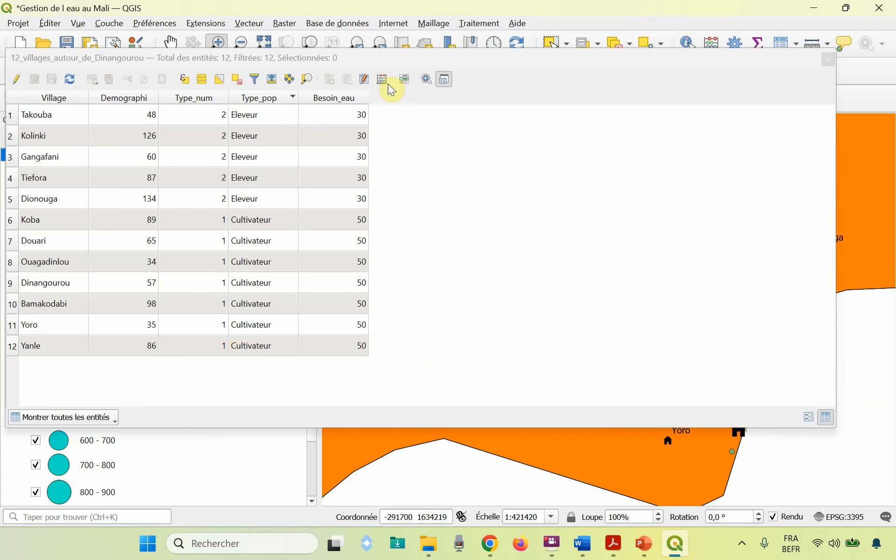
left_click(828, 60)
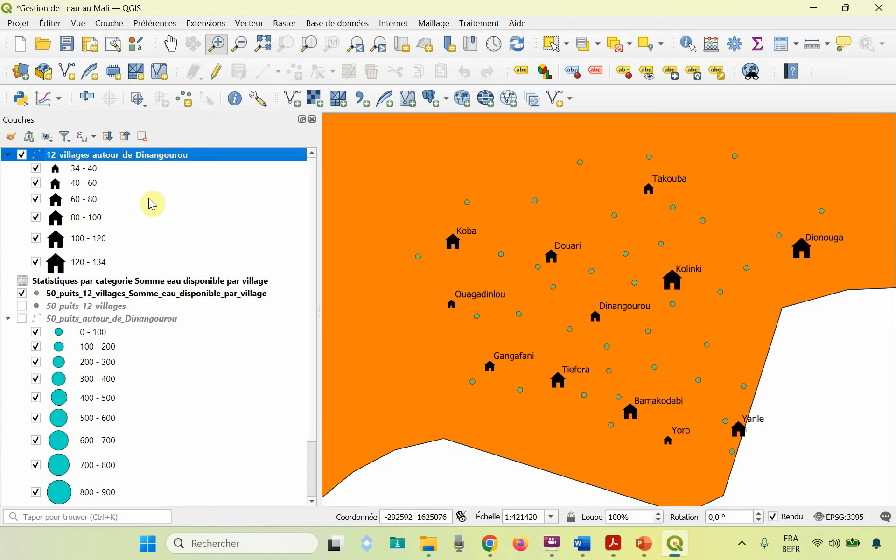
Set up a vector join on 12_villages_autour_de_Dinangourou with 50_puits_12_villages_Somme_eau_disponible_par_village, using join field J1_Village and target field Village
right_click(116, 159)
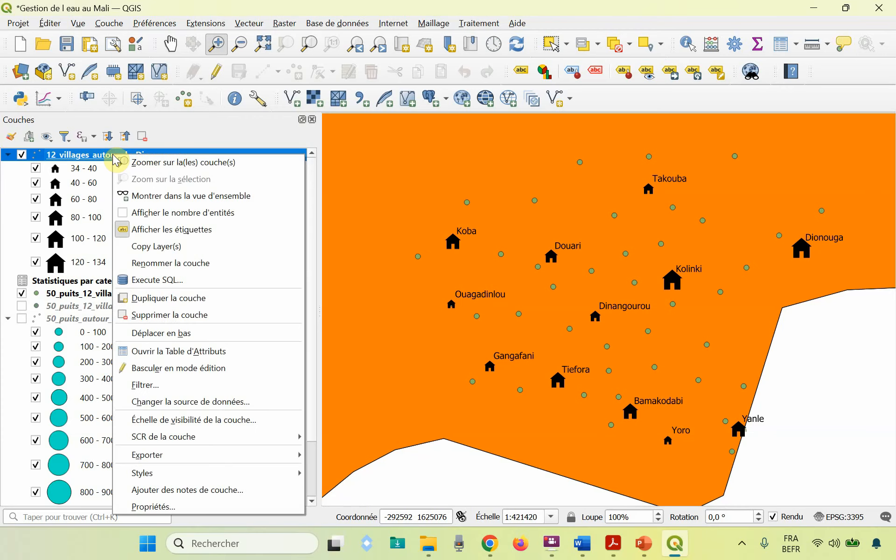
left_click(154, 507)
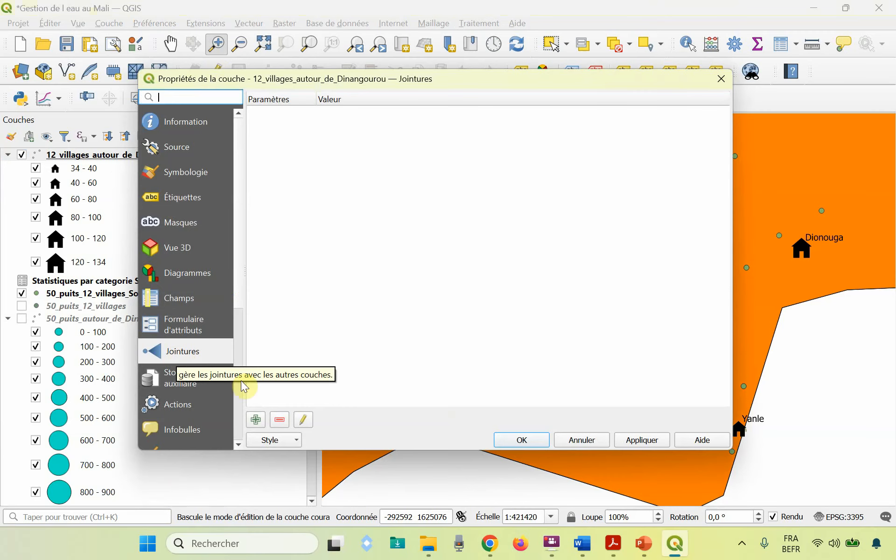
left_click(255, 419)
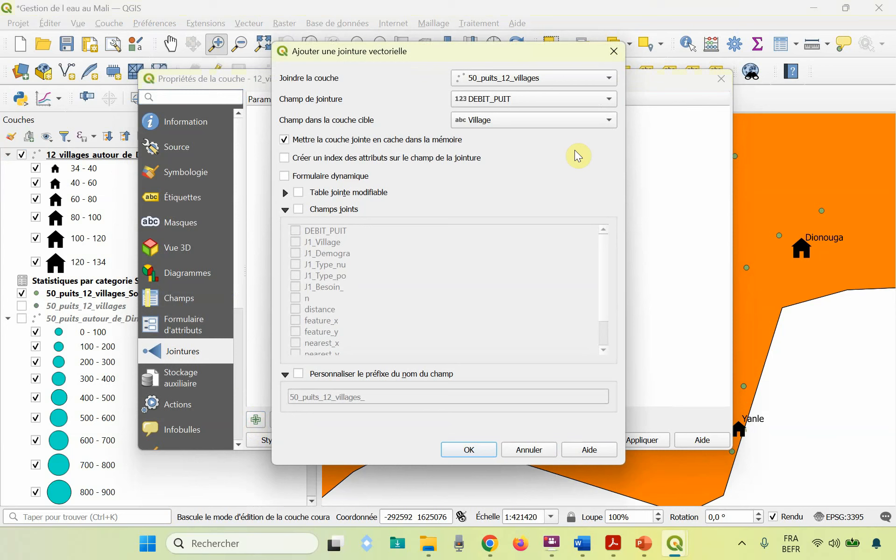
left_click(613, 79)
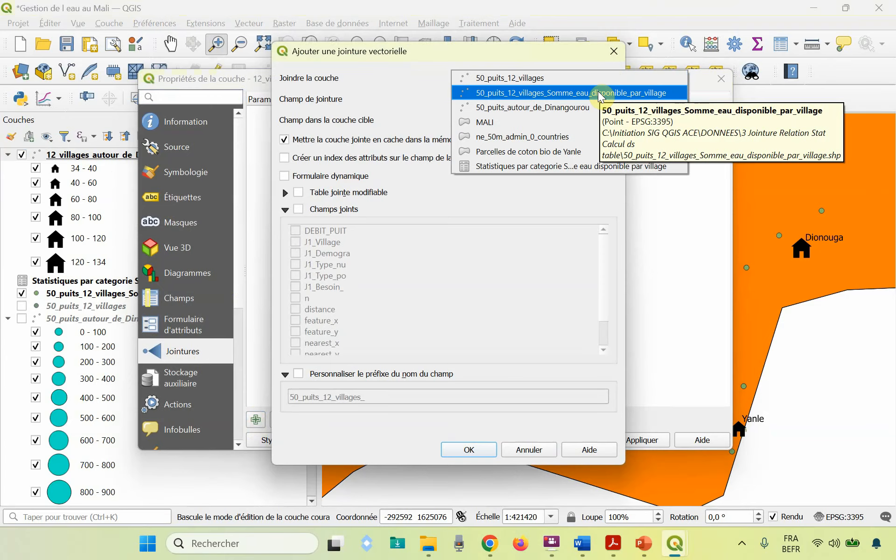
left_click(599, 93)
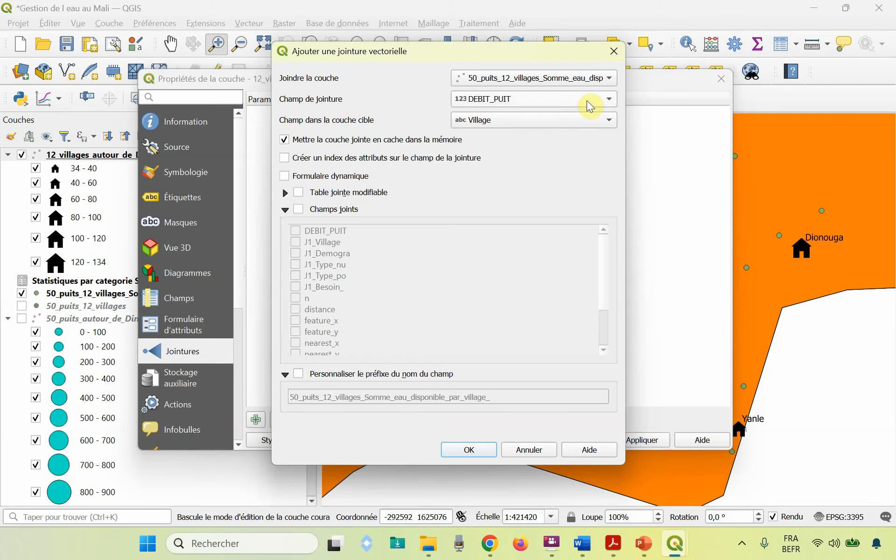
left_click(609, 103)
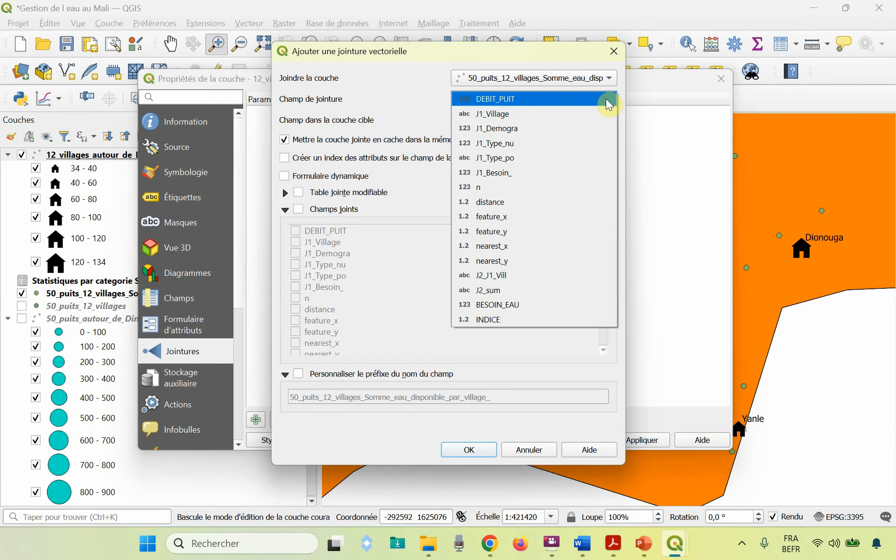
left_click(524, 116)
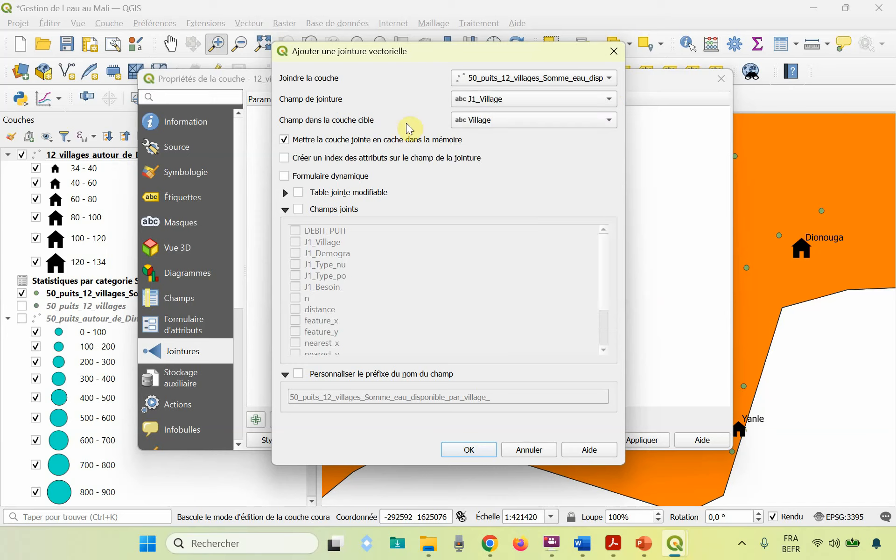
left_click(608, 122)
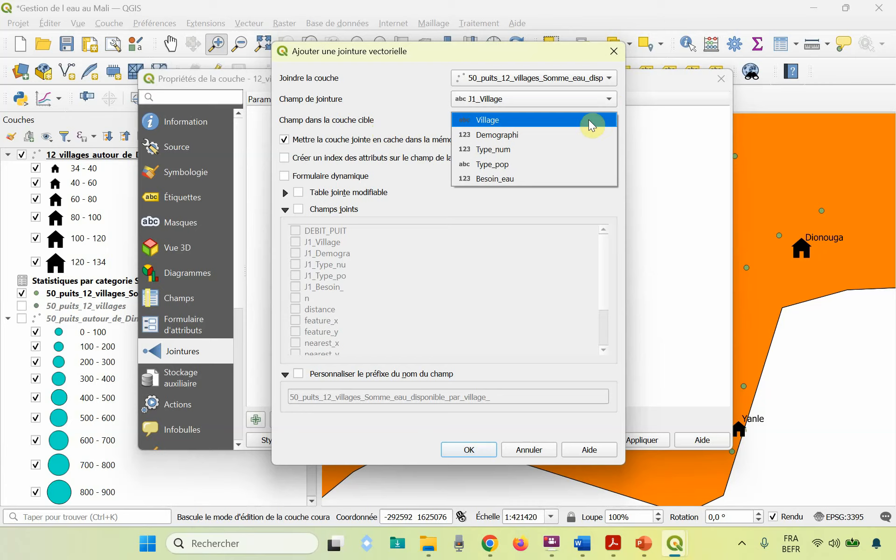
left_click(589, 119)
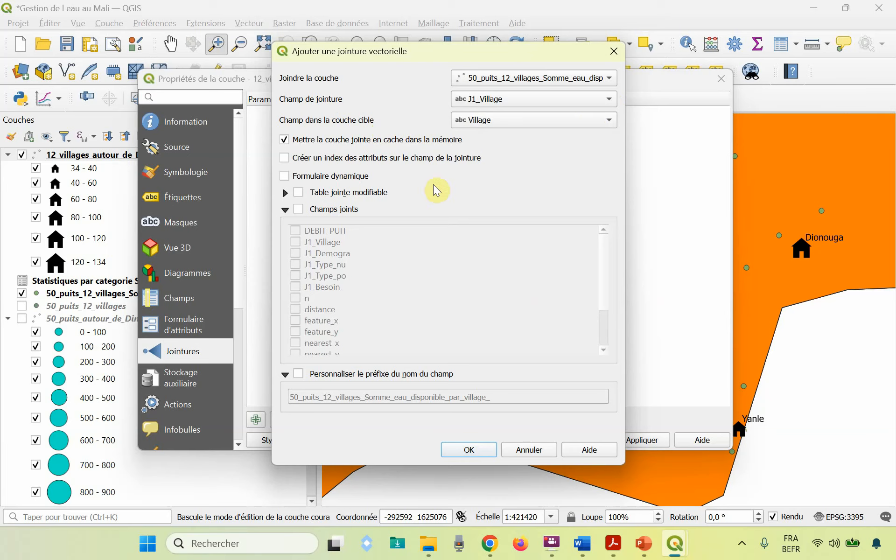
Limit the joined fields to INDICE with the custom field name prefix "J3_" and apply the join to the villages layer
left_click(299, 209)
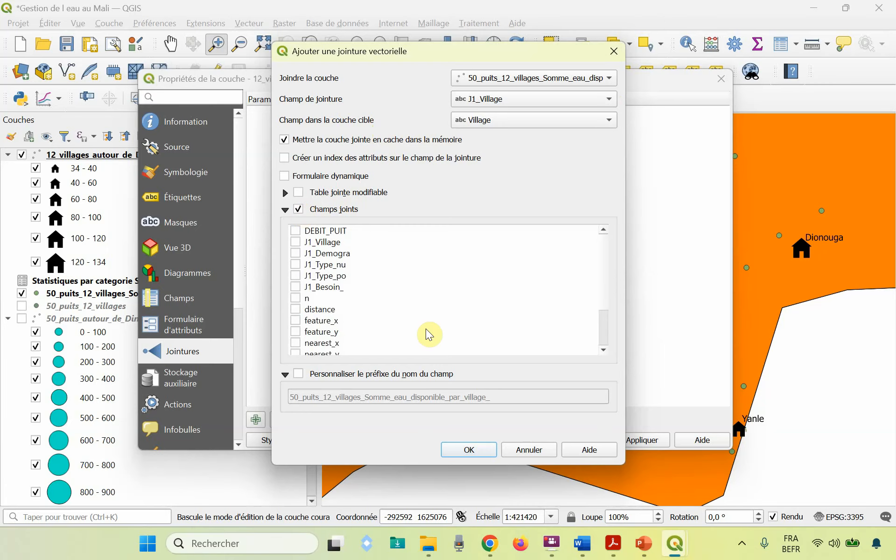
scroll(426, 330, "down", 2)
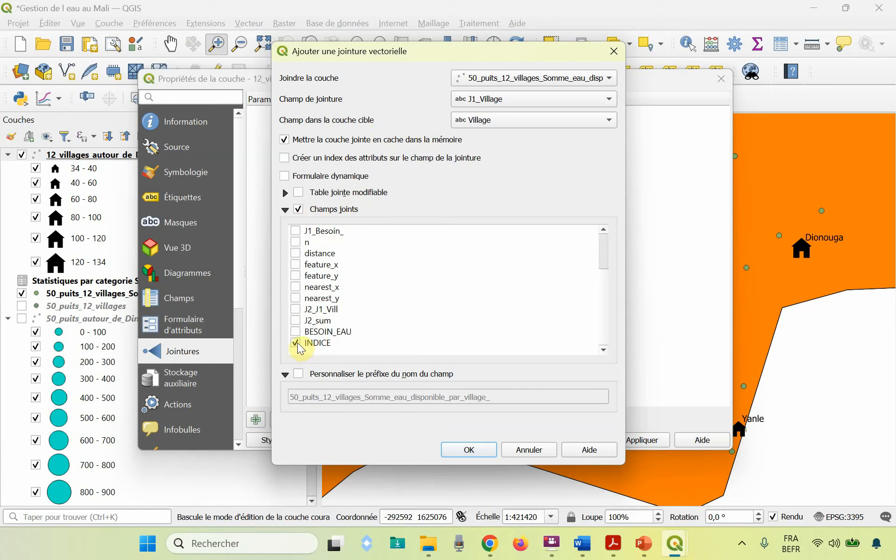
left_click(299, 375)
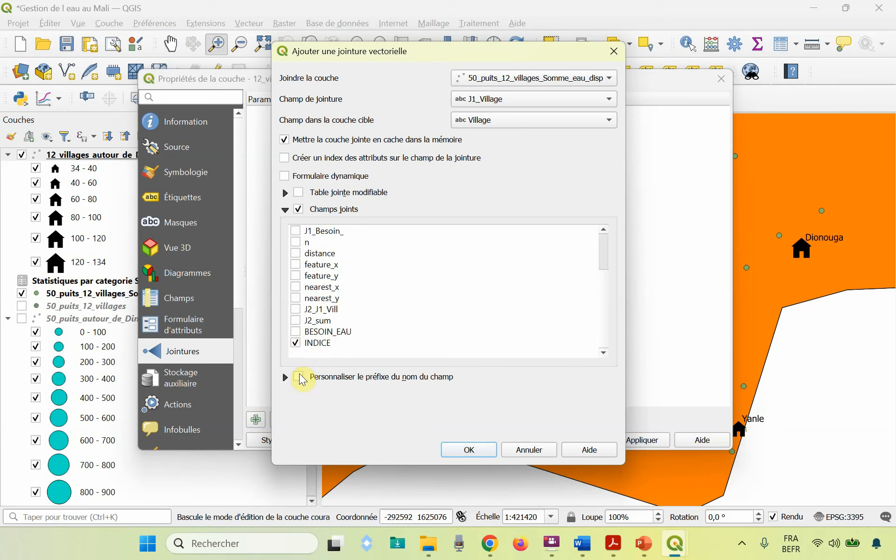
left_click(300, 376)
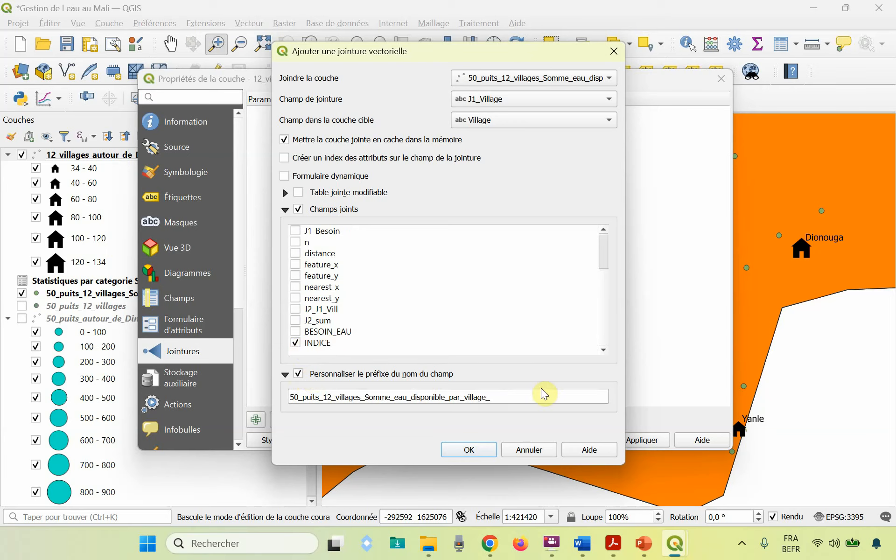
left_click(531, 395)
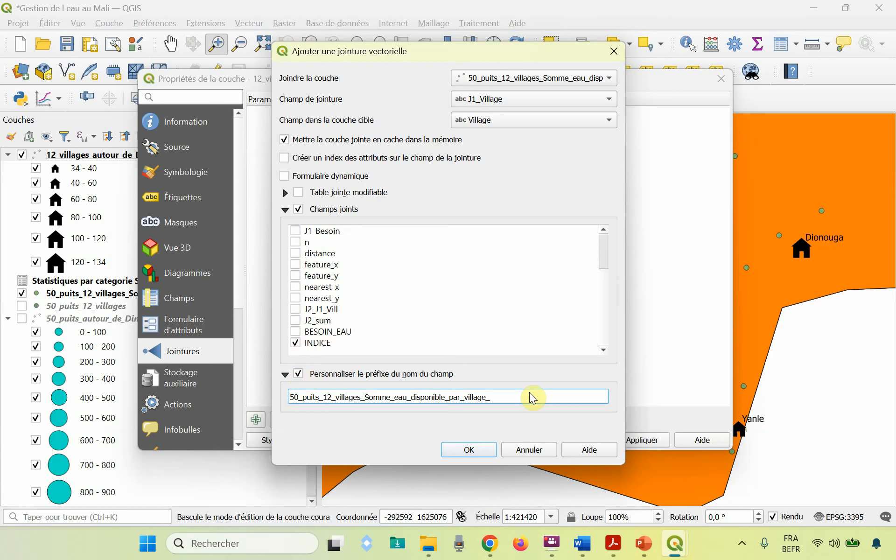
key("ctrl+a")
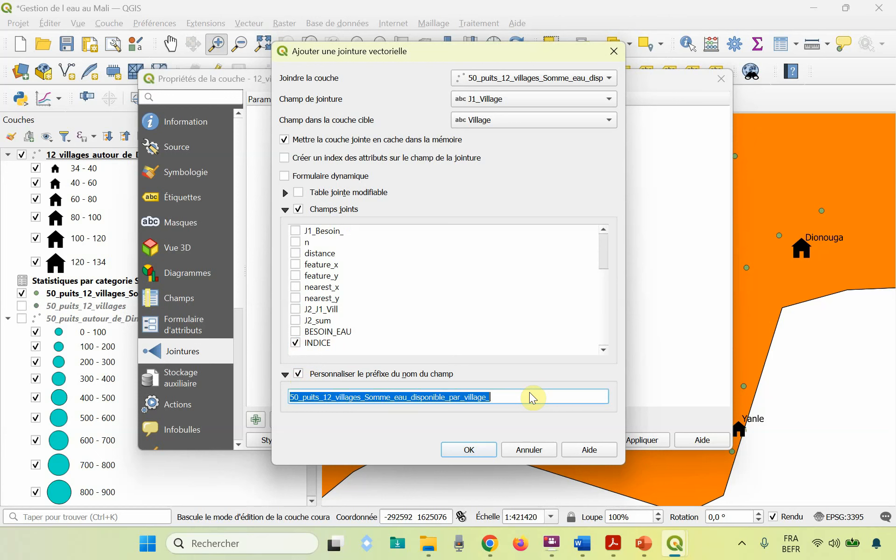
key("BackSpace")
type("J")
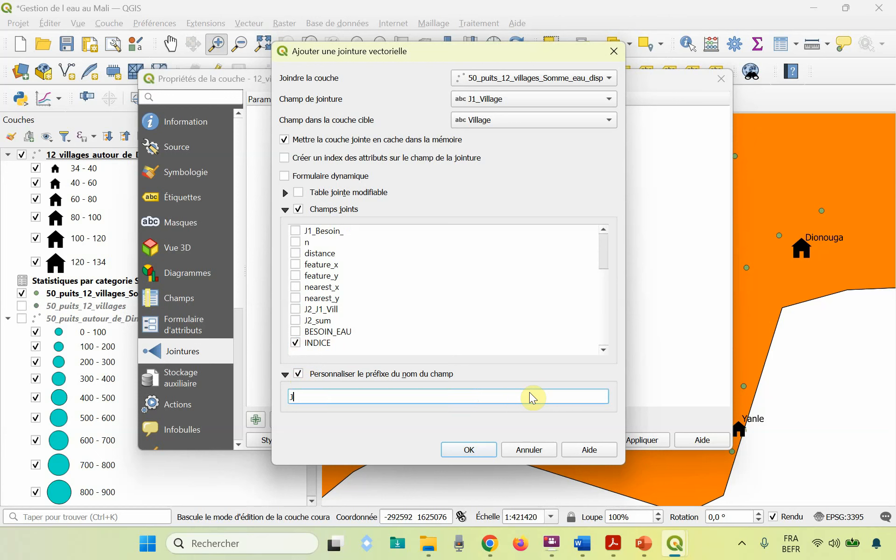
type("3_")
left_click(457, 449)
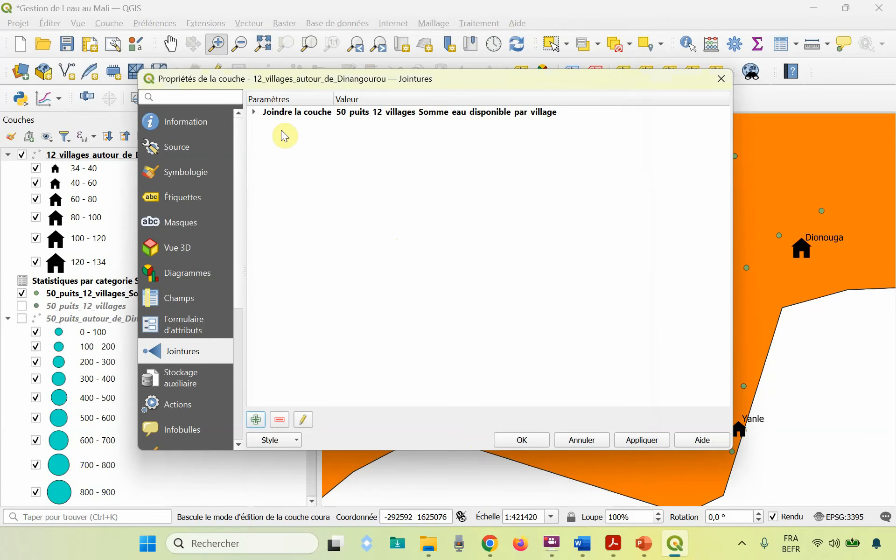
left_click(521, 439)
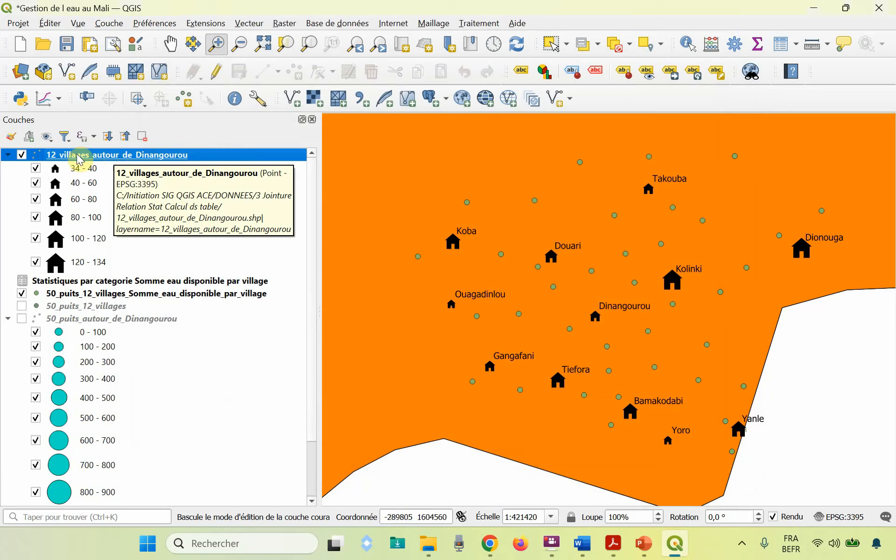
Open the attribute table of 12_villages_autour_de_Dinangourou to check the joined J3_INDICE field
right_click(108, 159)
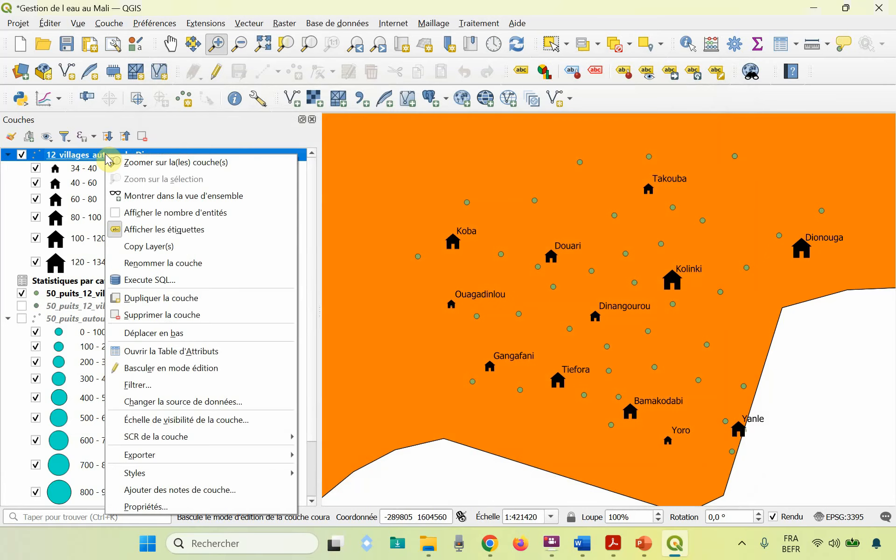
left_click(163, 354)
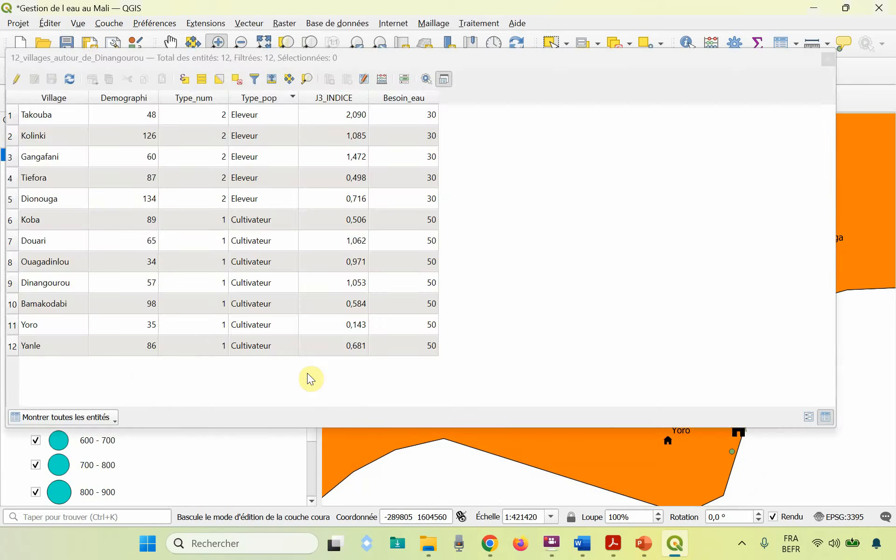
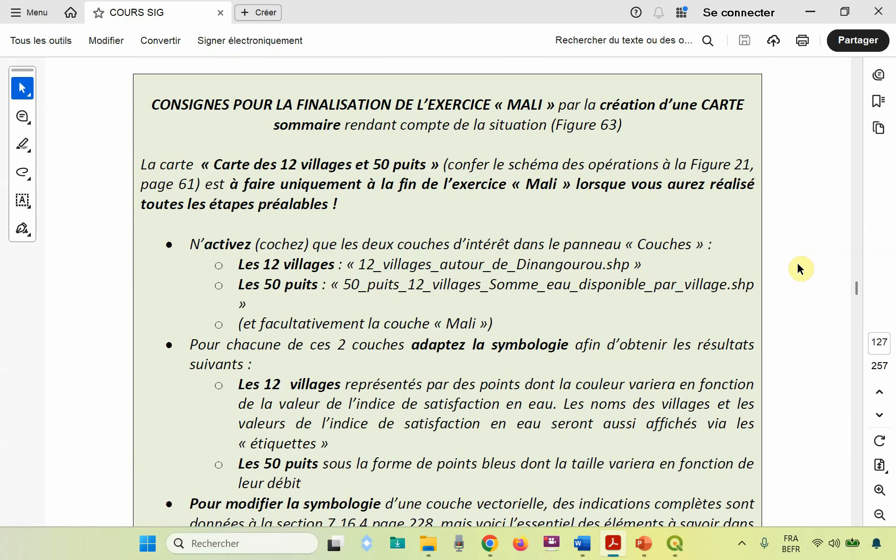
Switch back to QGIS, hide 50_puits_12_villages_Somme_eau_disponible_par_village and show the 50_puits_autour_de_Dinangourou layer
key("alt+Tab")
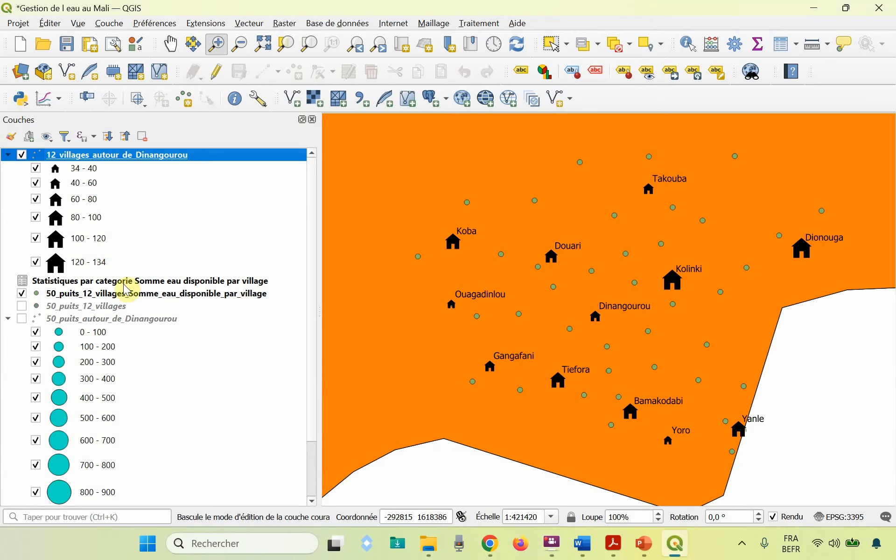
left_click(22, 293)
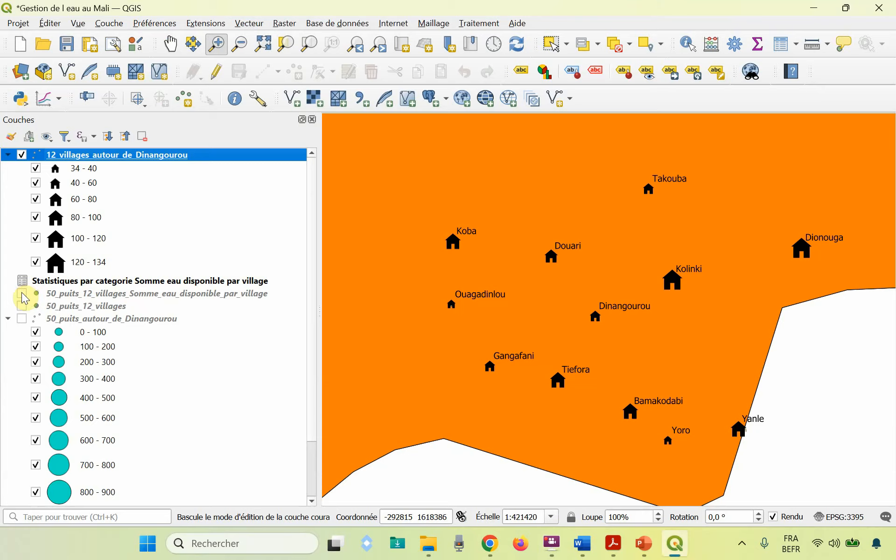
left_click(22, 319)
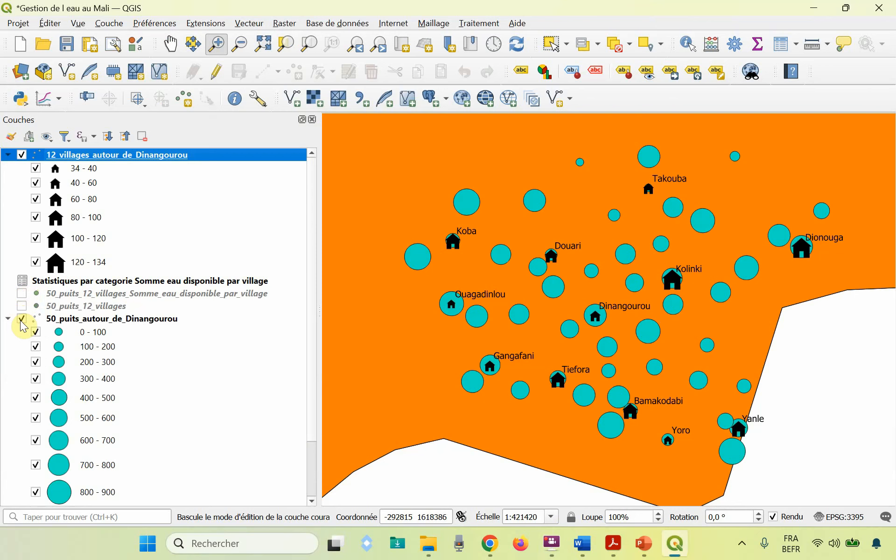
Open the symbology of the 12_villages_autour_de_Dinangourou layer and set the graduated style's value field to J3_INDICE
right_click(95, 156)
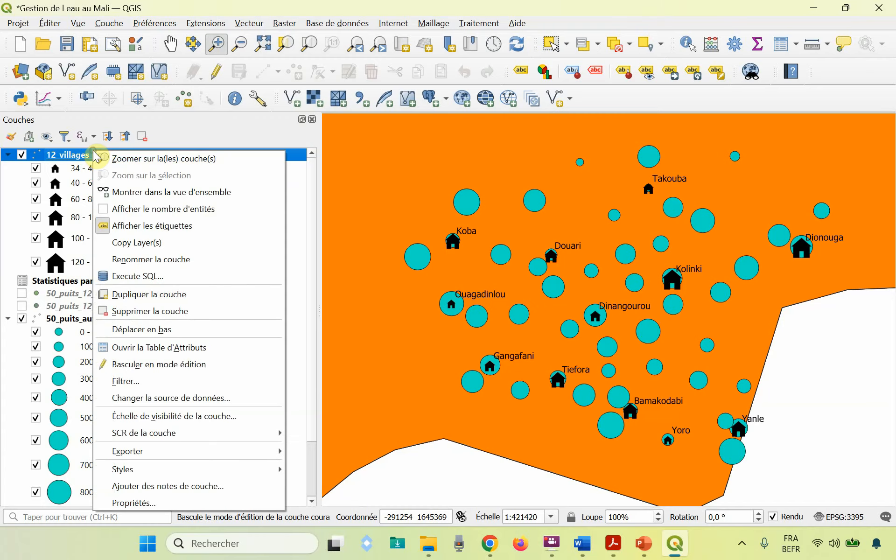
left_click(140, 503)
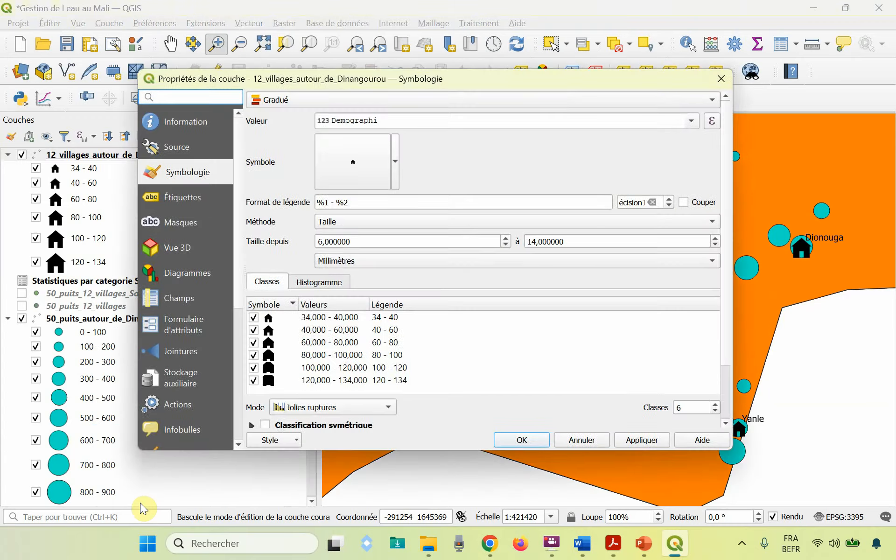
left_click(191, 179)
left_click(712, 100)
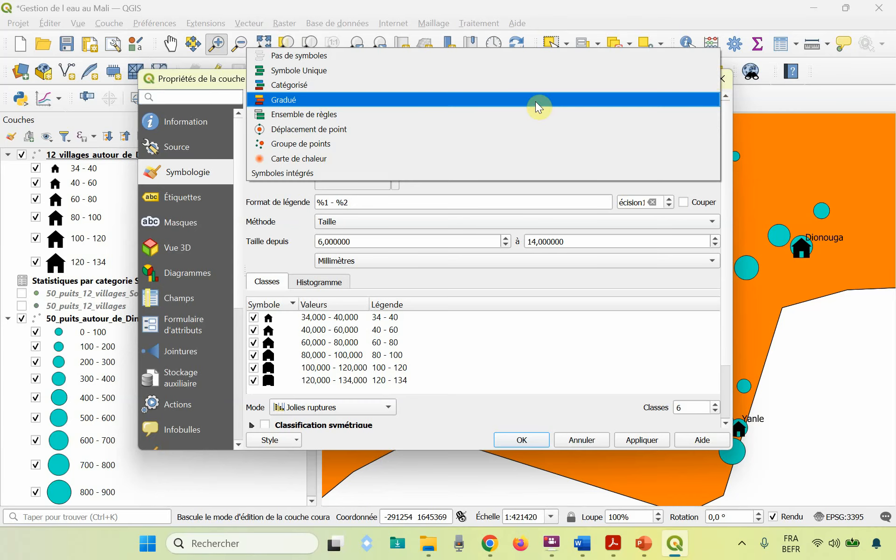
left_click(315, 99)
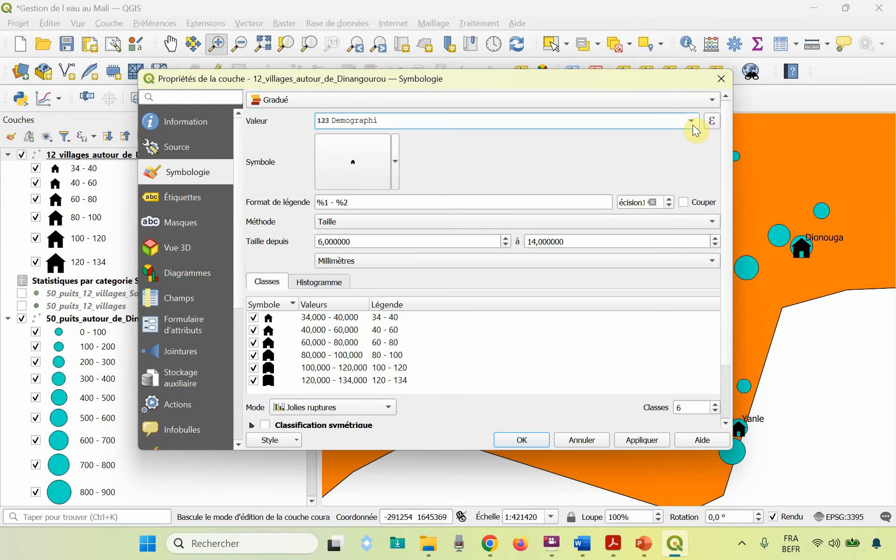
left_click(693, 125)
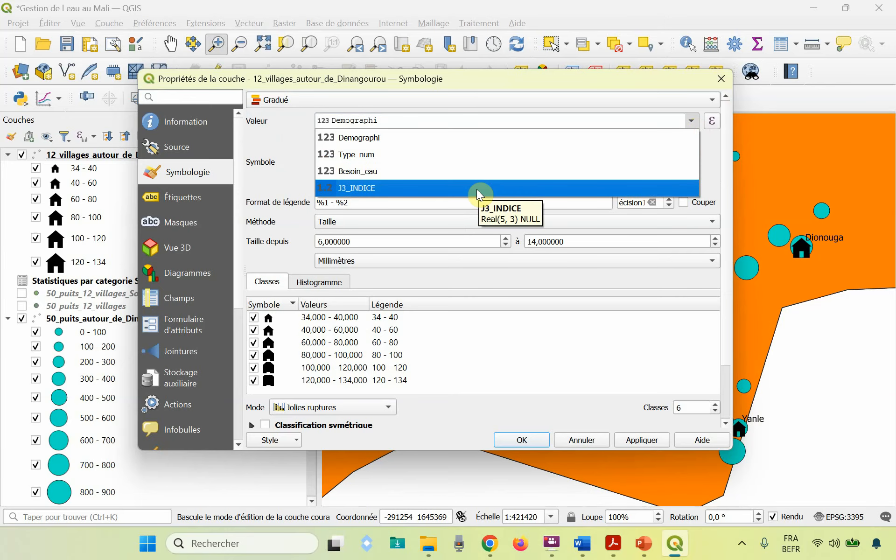
left_click(477, 189)
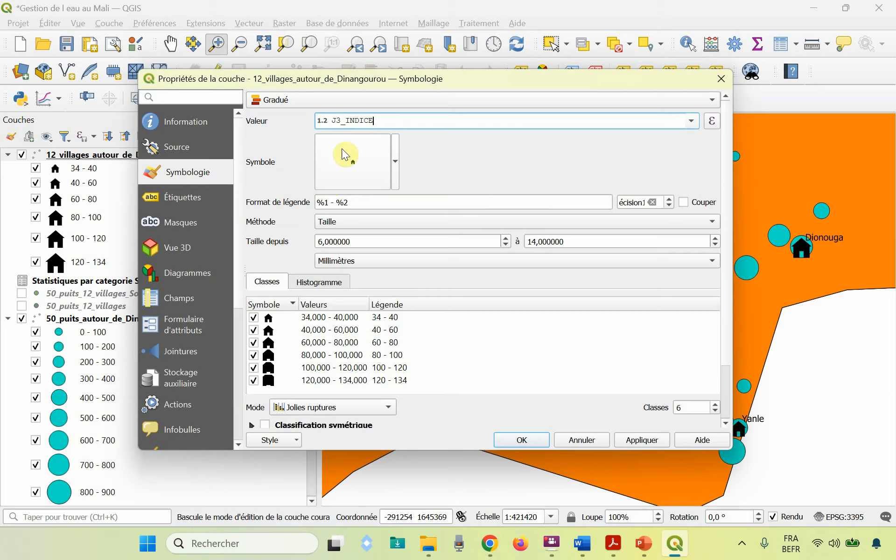
Inspect the village symbol's SVG marker settings and available SVG images without changing the symbol
left_click(368, 166)
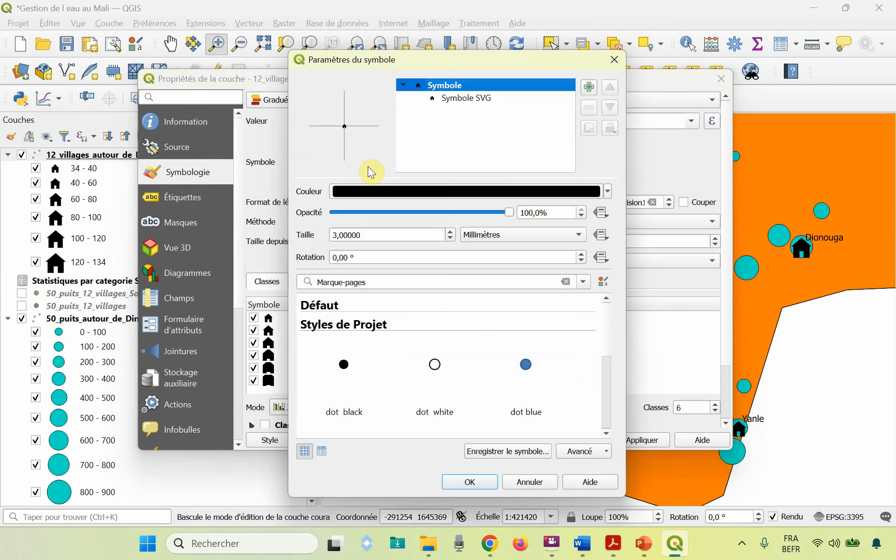
left_click(476, 100)
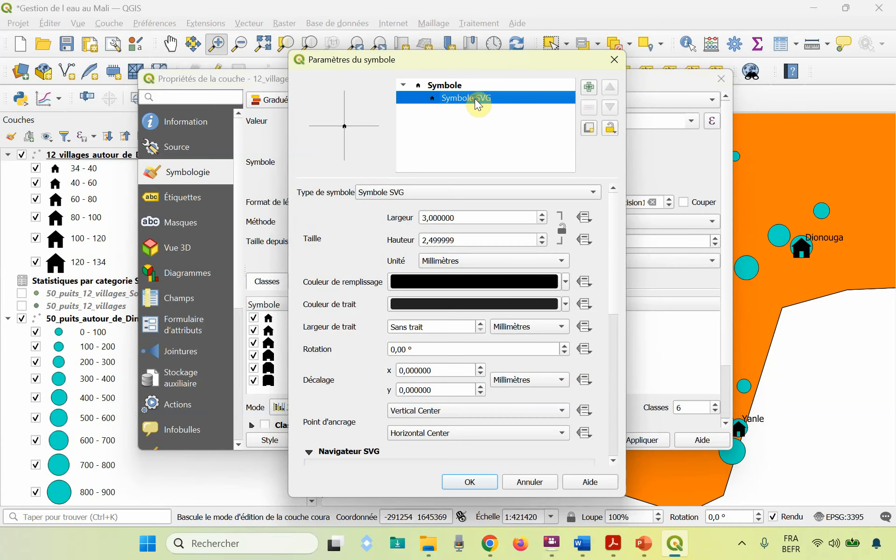
left_click(608, 209)
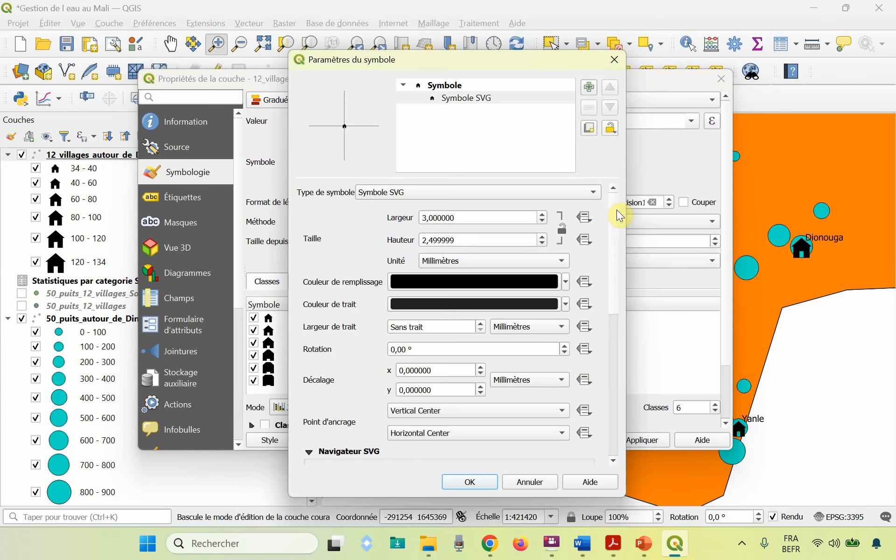
left_click_drag(617, 209, 635, 298)
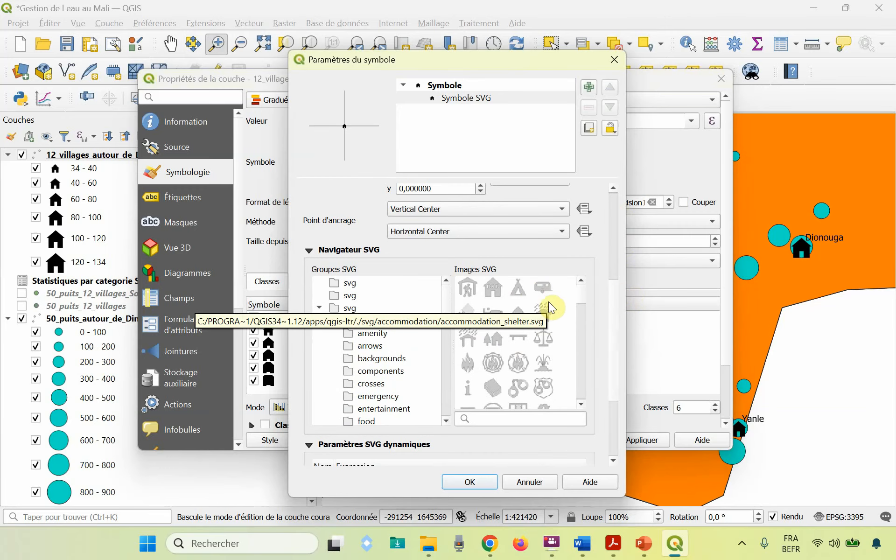
left_click(528, 486)
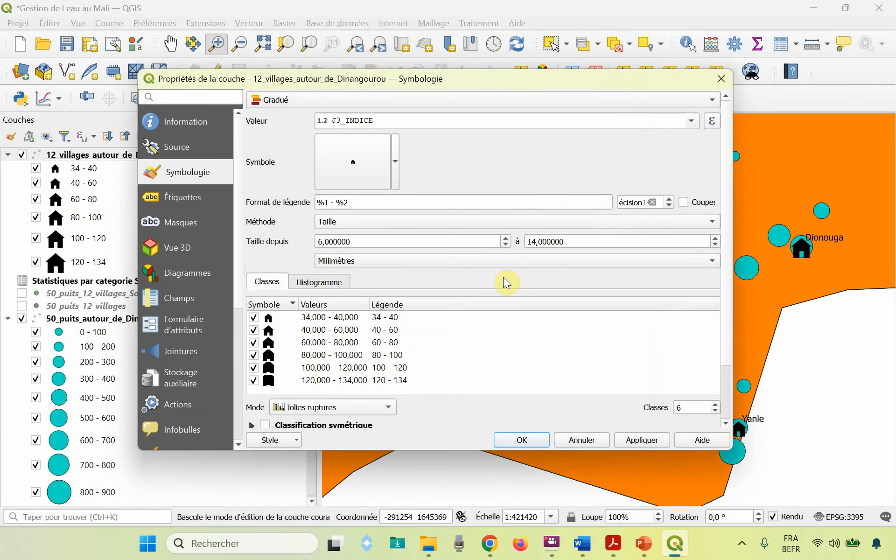
Set the graduation method to Couleur and apply the RdBu color ramp from the full list of gradients
left_click(716, 223)
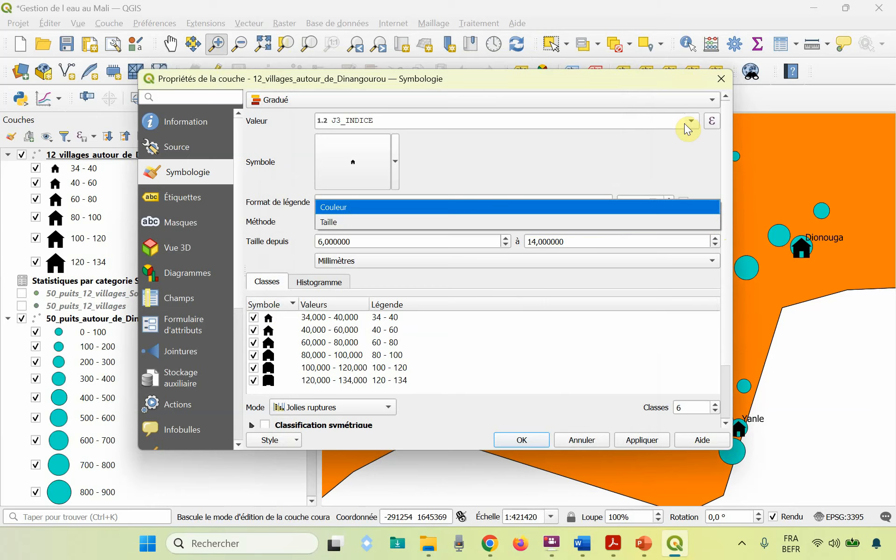
left_click(556, 212)
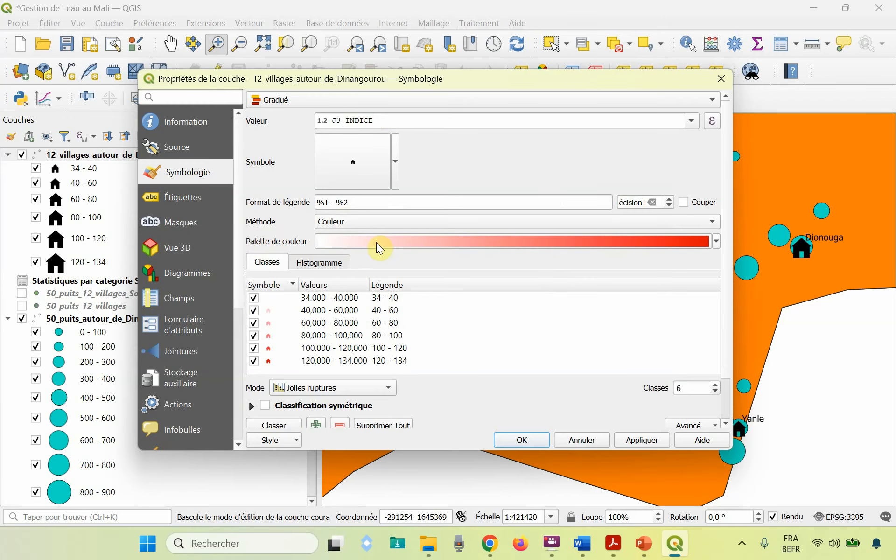
left_click(717, 240)
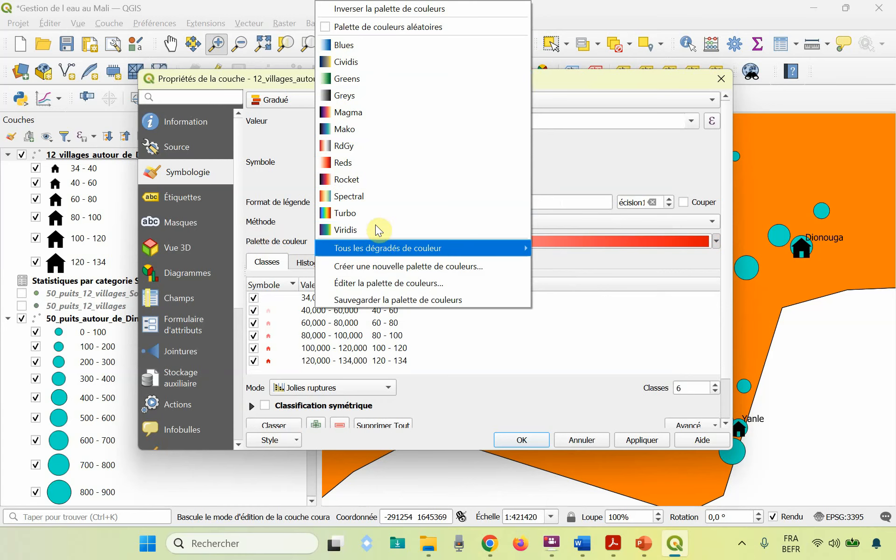
mouse_move(374, 252)
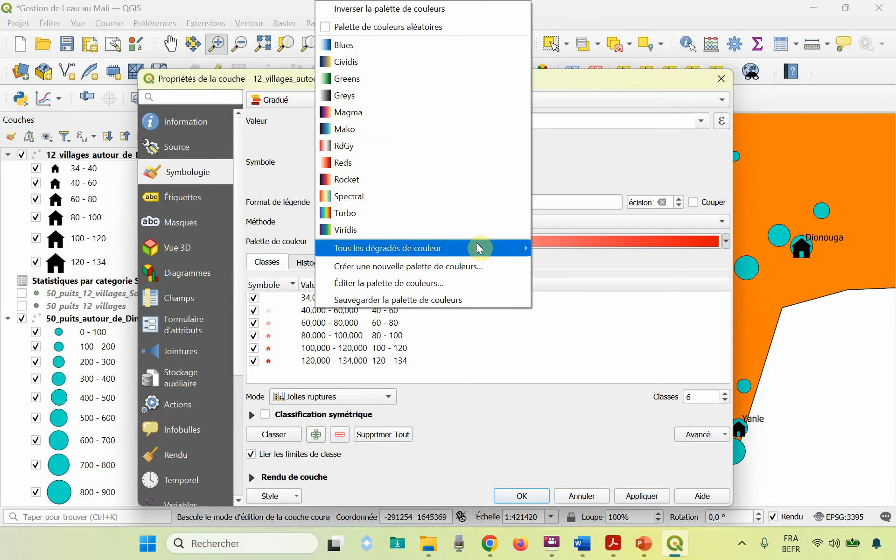
mouse_move(478, 244)
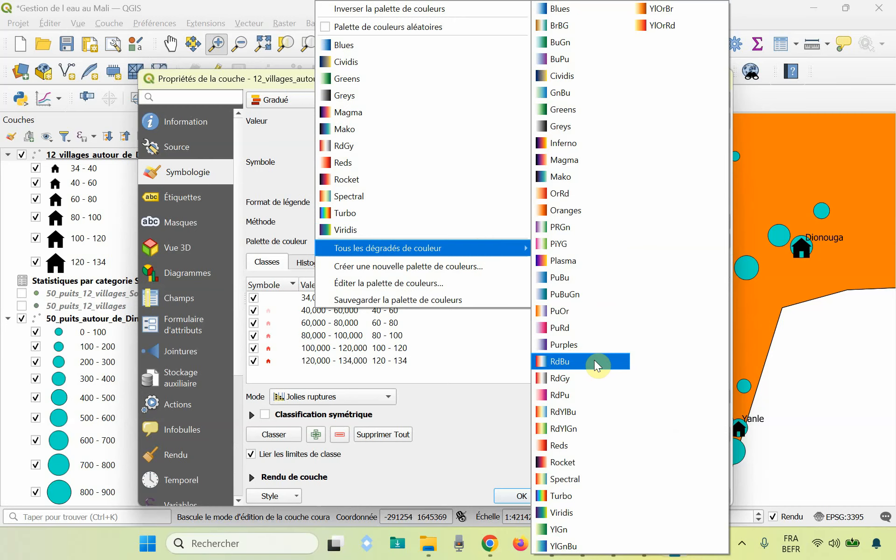
left_click(562, 362)
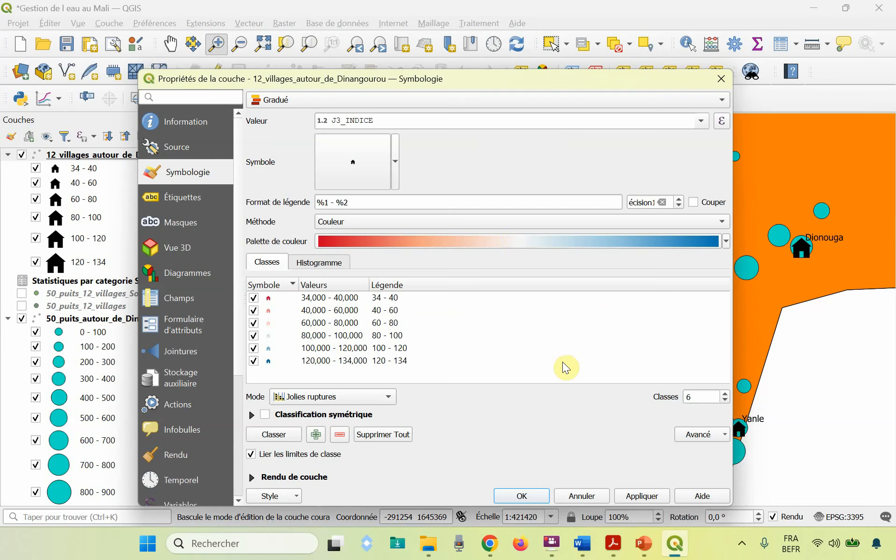
Try inverting the RdBu color ramp and restore its original direction
right_click(501, 240)
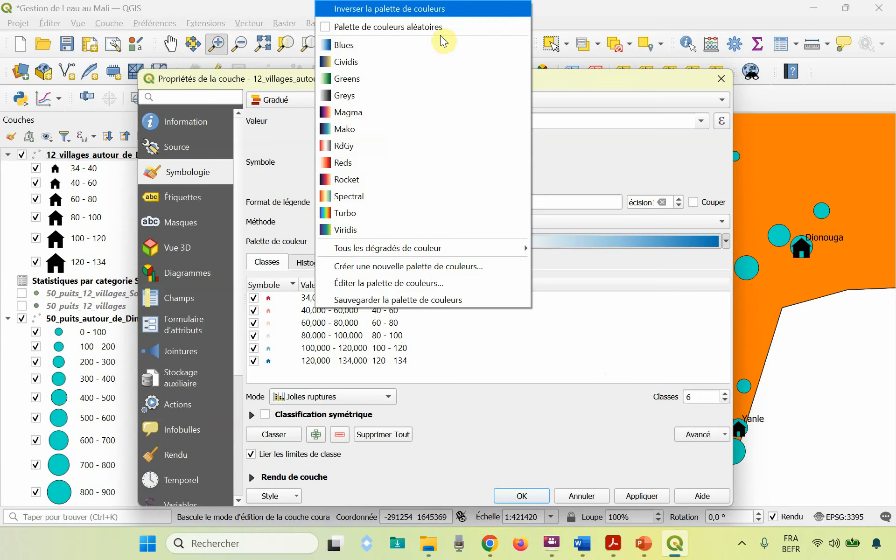
left_click(439, 10)
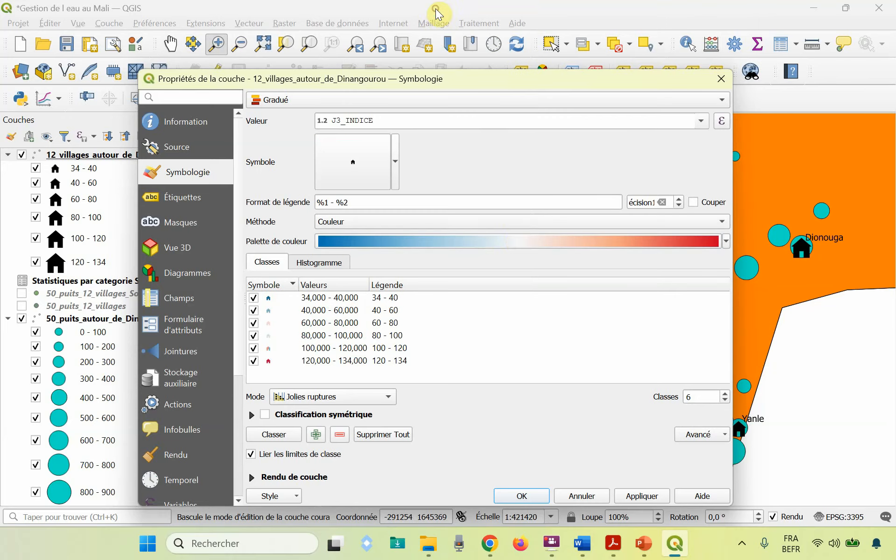
right_click(497, 239)
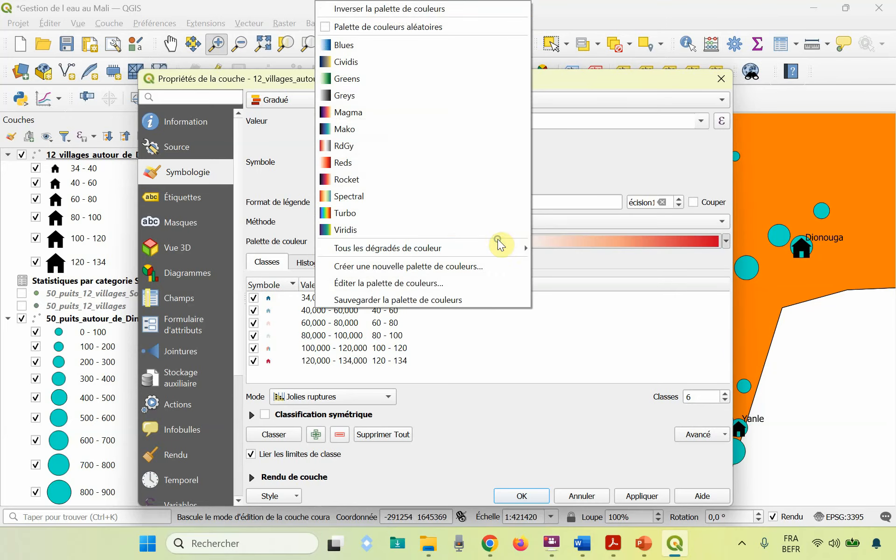
left_click(438, 9)
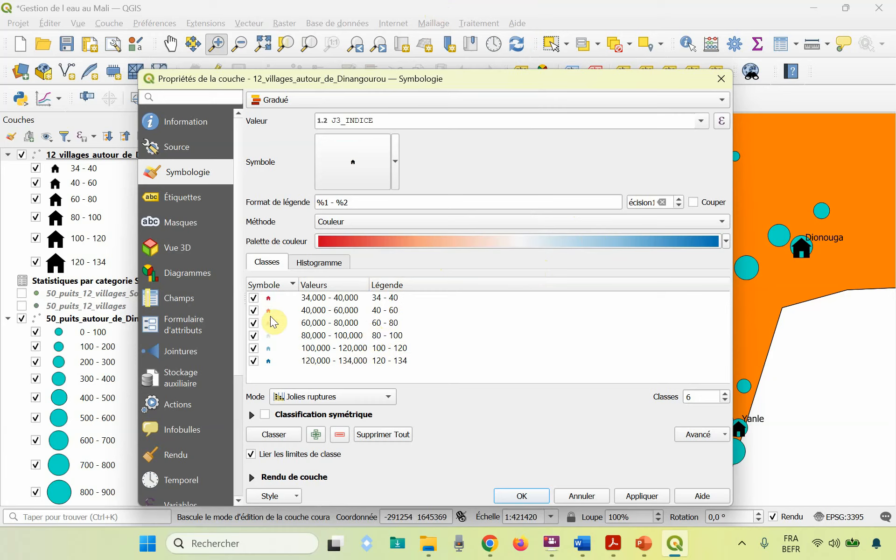
Classify the villages by J3_INDICE using the Intervalle égal mode with 5 classes
left_click(273, 434)
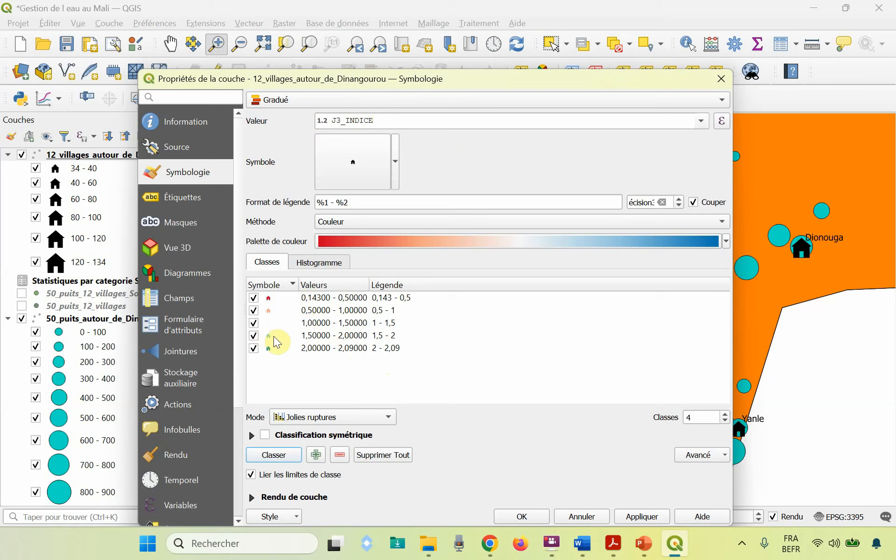
left_click(388, 420)
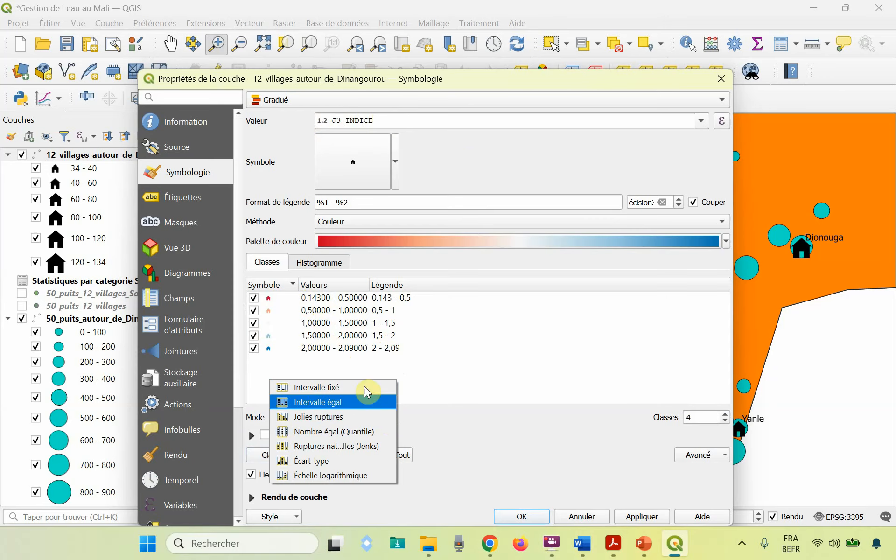
left_click(347, 418)
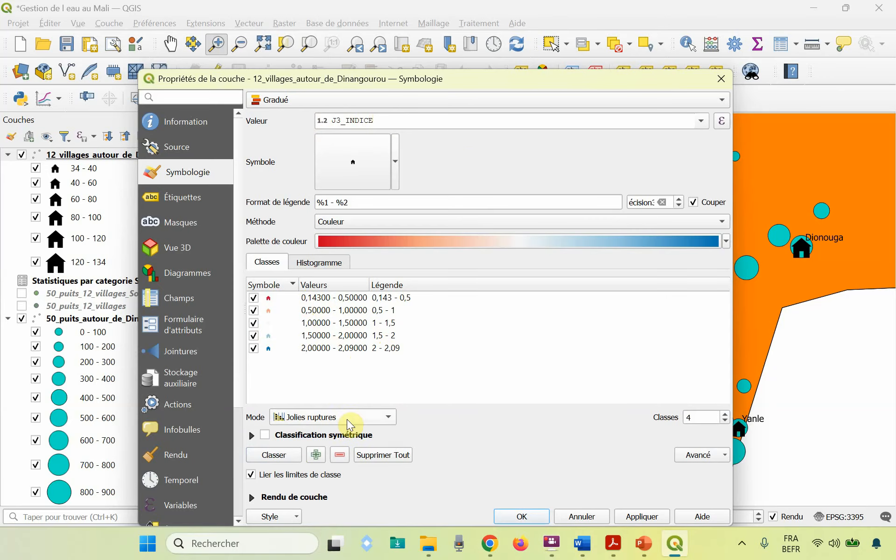
left_click(728, 420)
left_click(728, 420)
left_click(728, 421)
left_click(725, 414)
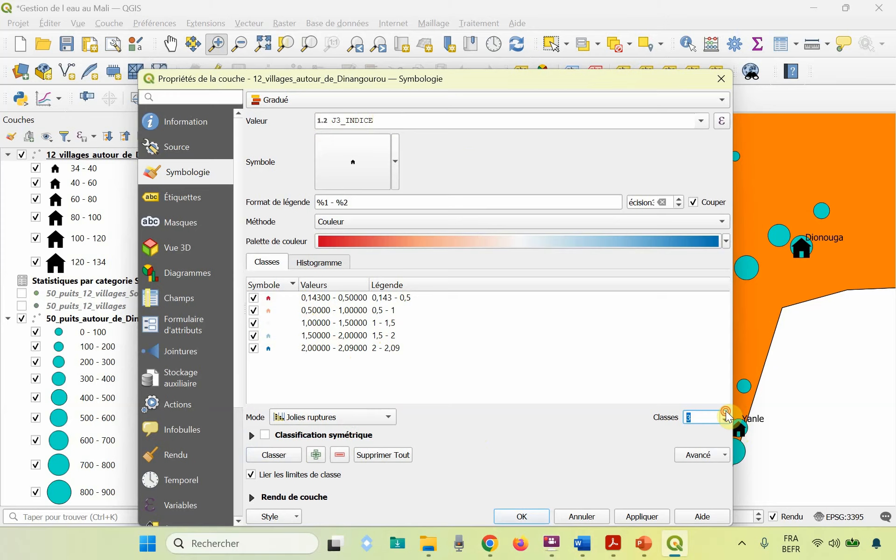
left_click(725, 413)
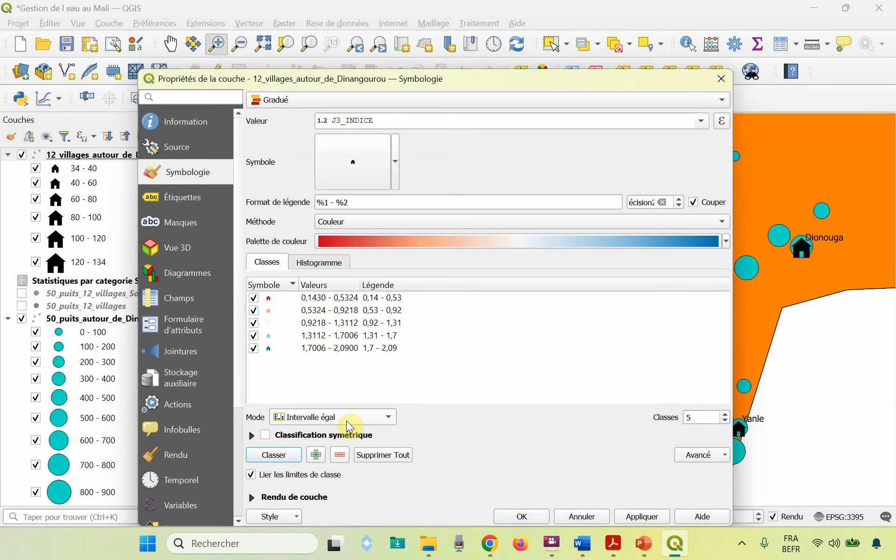
Set the first J3_INDICE class to a lower limit of 0 and an upper limit of 0,5
double_click(313, 299)
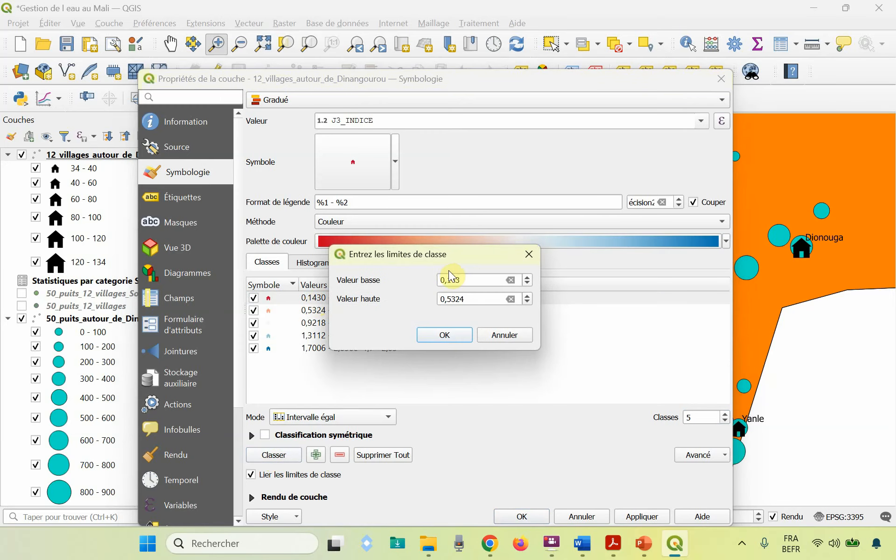
left_click(467, 278)
left_click(453, 336)
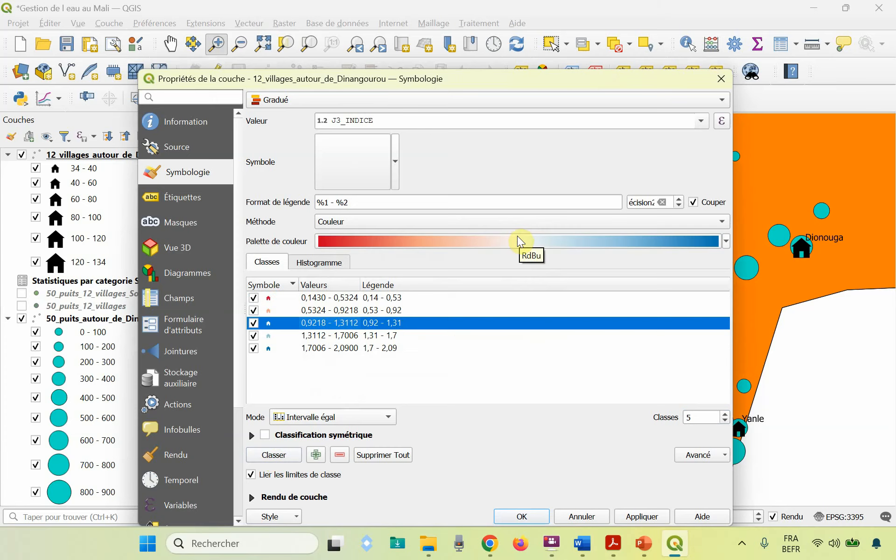
double_click(313, 301)
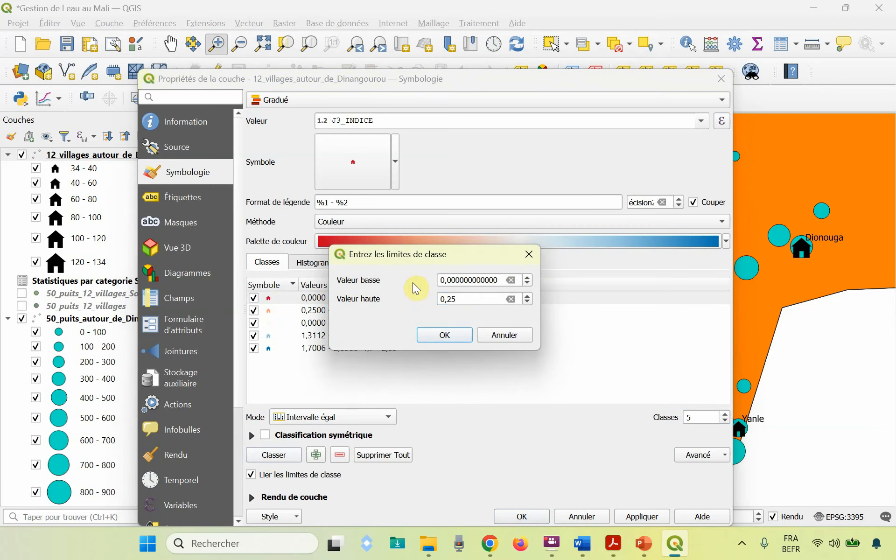
left_click(484, 296)
key("BackSpace")
key("BackSpace")
type("5")
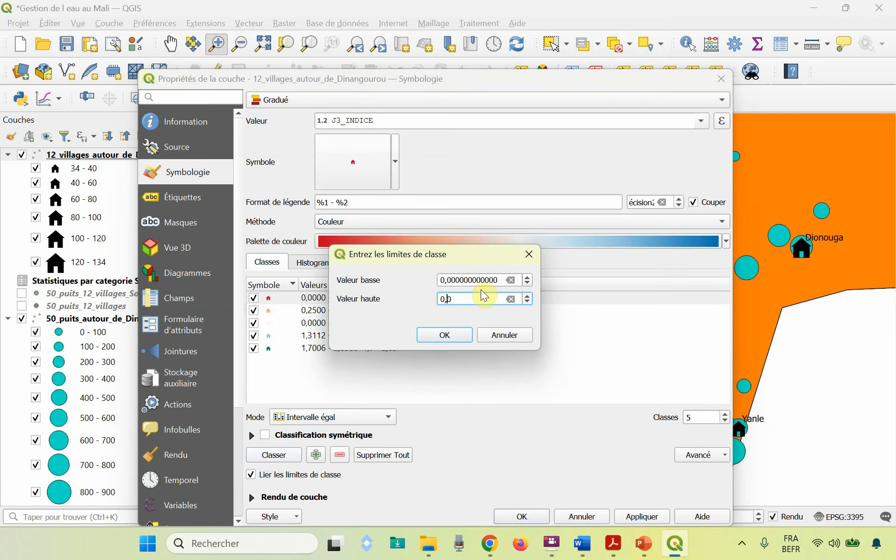
key("Return")
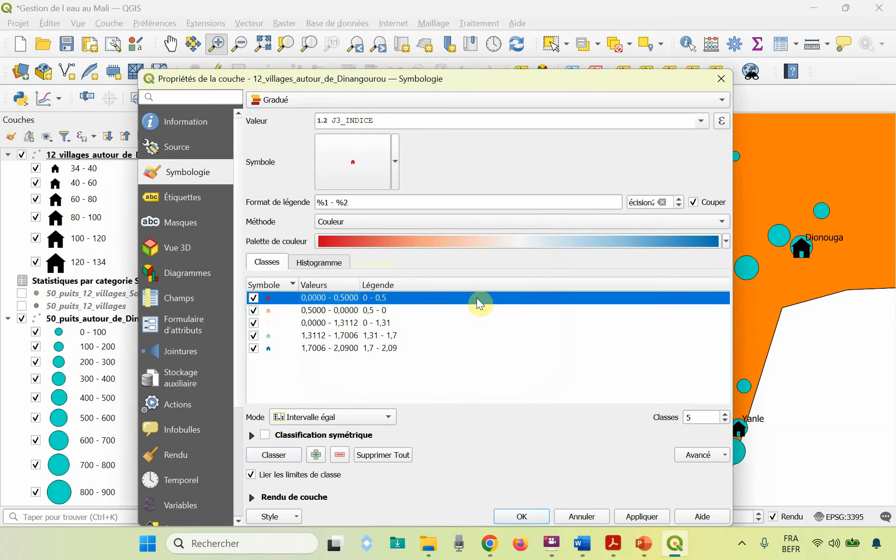
Set the upper limit of the second class to 0,75 and of the third class to 1,25
double_click(340, 310)
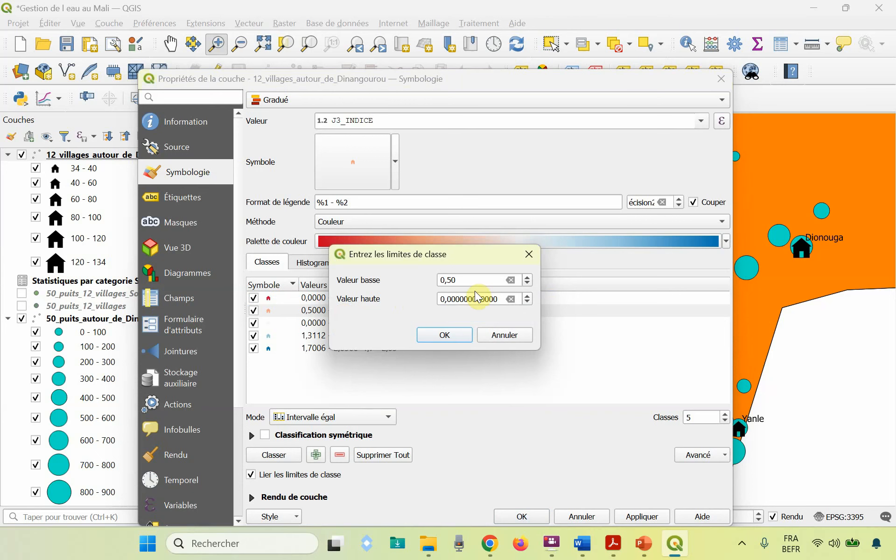
triple_click(485, 298)
type("0,75")
key("Return")
double_click(309, 322)
left_click(475, 298)
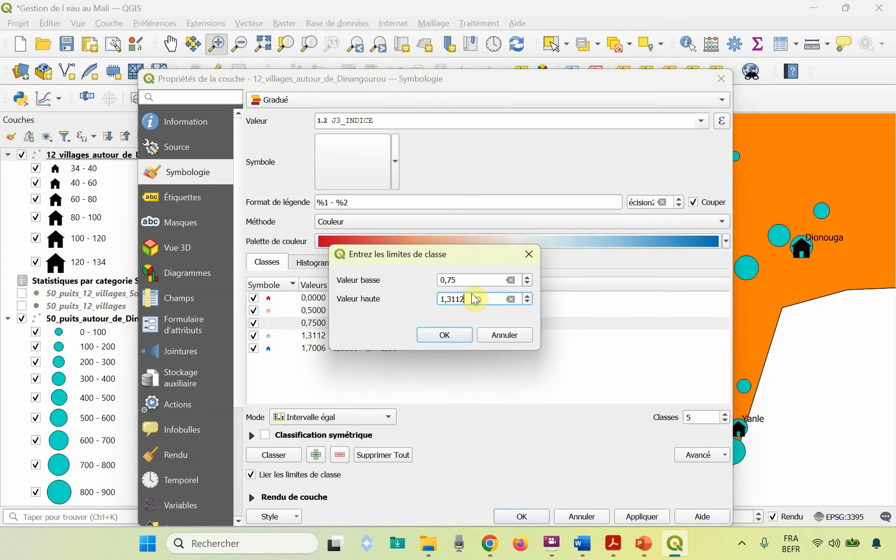
key("BackSpace")
type("25")
key("Return")
Set the upper limit of the fourth J3_INDICE class to 1,5
double_click(320, 335)
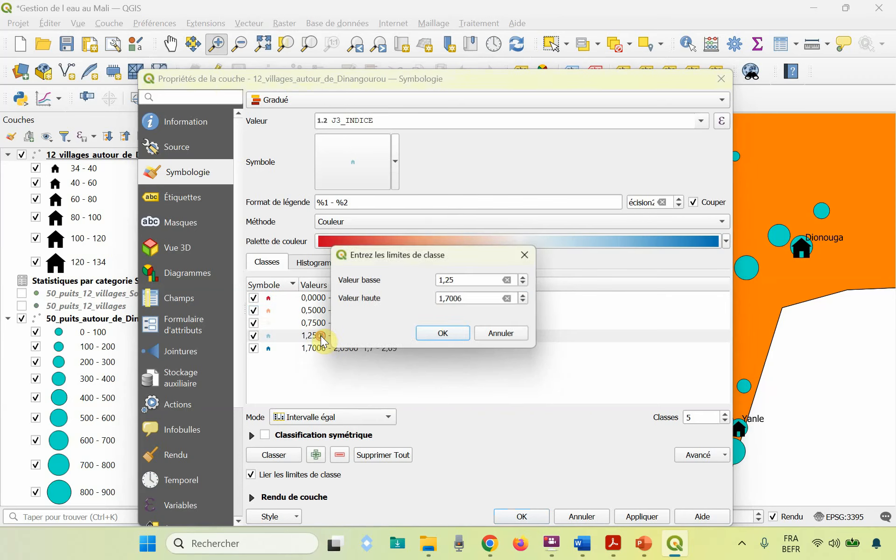
left_click(473, 296)
key("BackSpace")
key("BackSpace")
key("BackSpace")
key("BackSpace")
type("5")
key("Return")
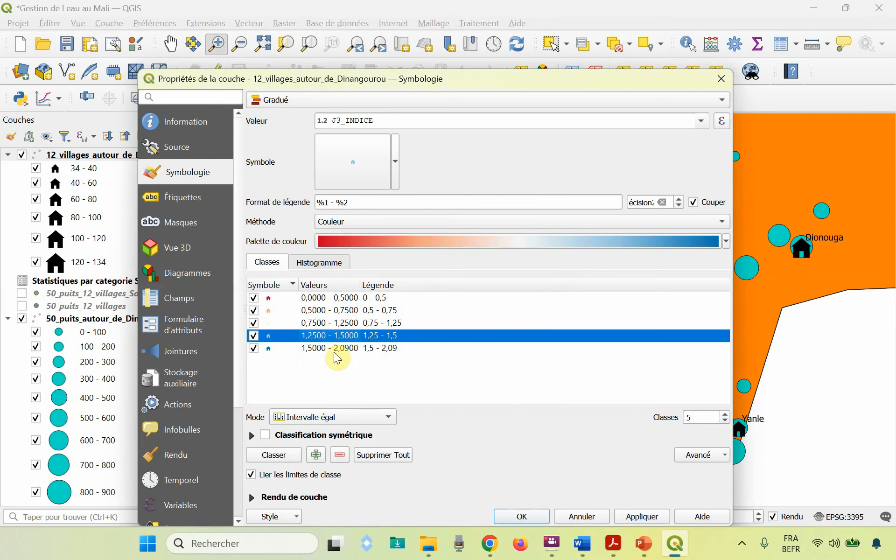
Set the upper limit of the fifth J3_INDICE class to 1,75 and accept the villages layer's symbology
double_click(321, 347)
left_click(479, 298)
key("BackSpace")
key("BackSpace")
key("BackSpace")
key("BackSpace")
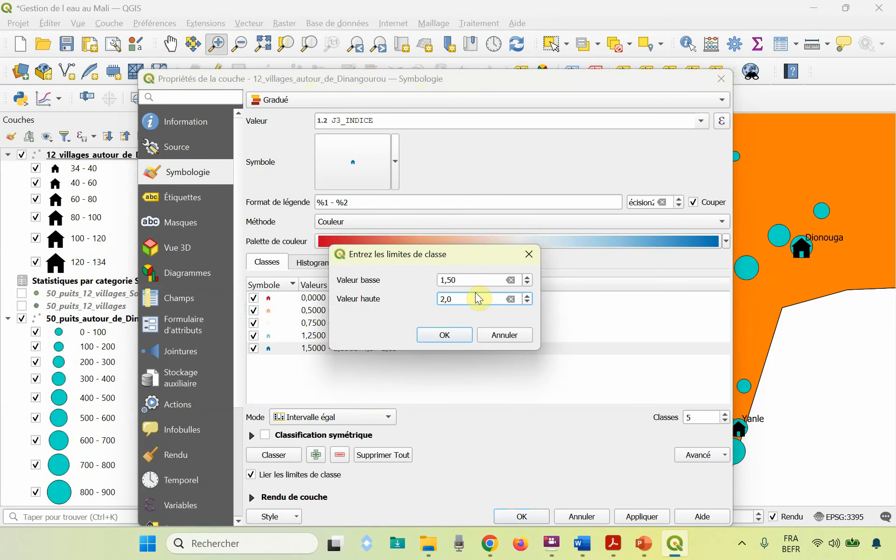
type("1,75")
key("Return")
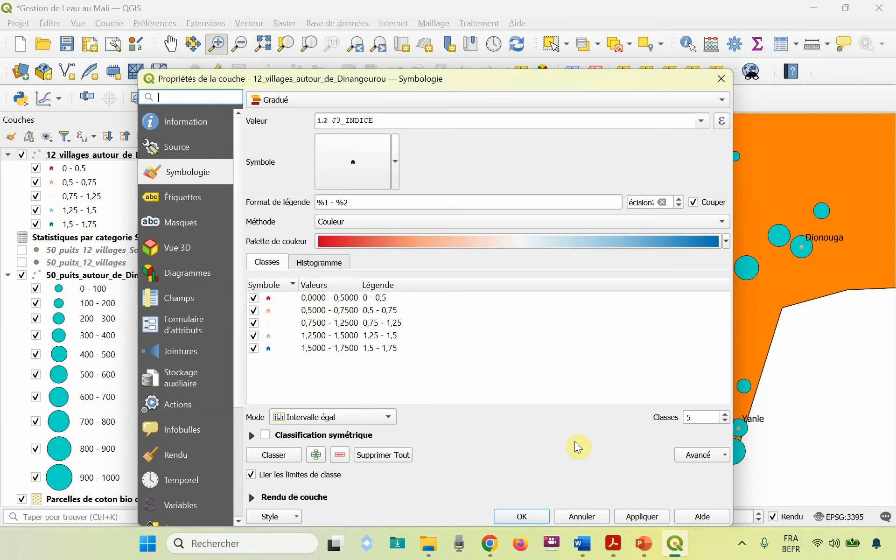
left_click(521, 516)
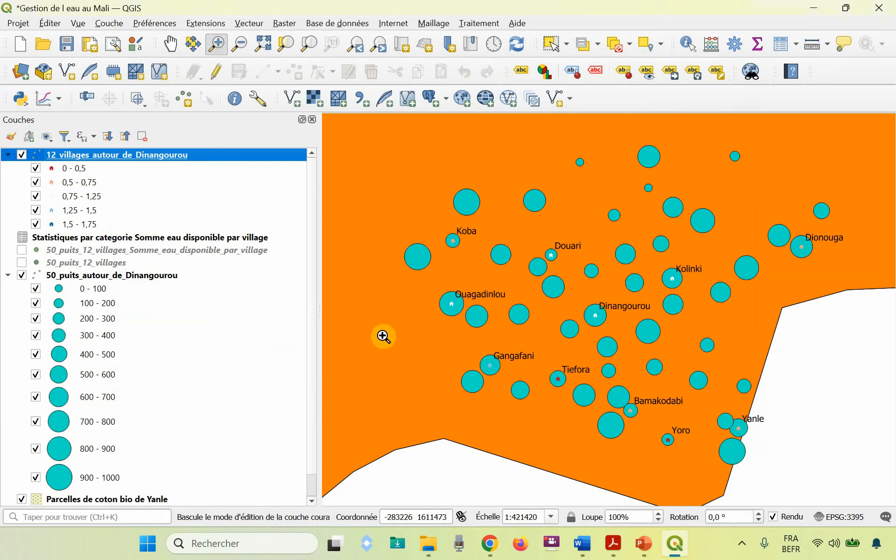
Set the house symbol size of the 12 villages layer to 15 millimetres, apply the style and save the project
right_click(137, 152)
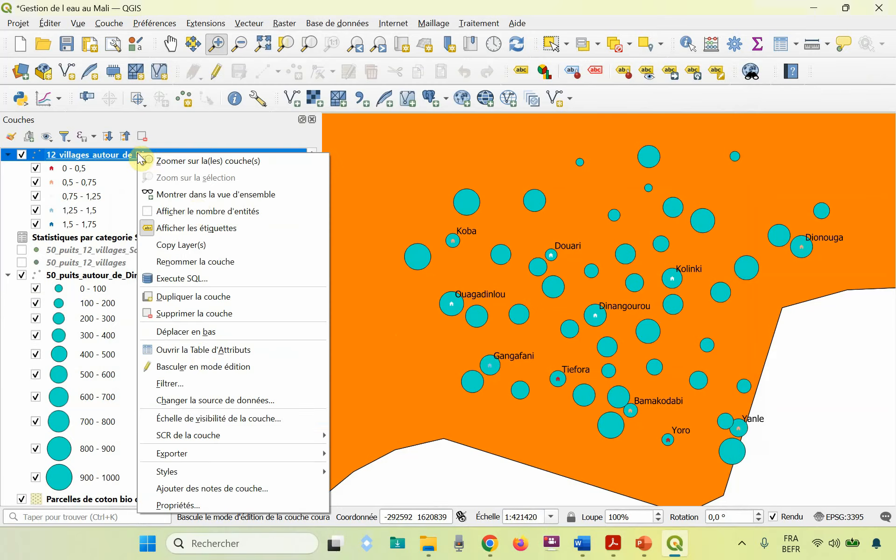
left_click(174, 501)
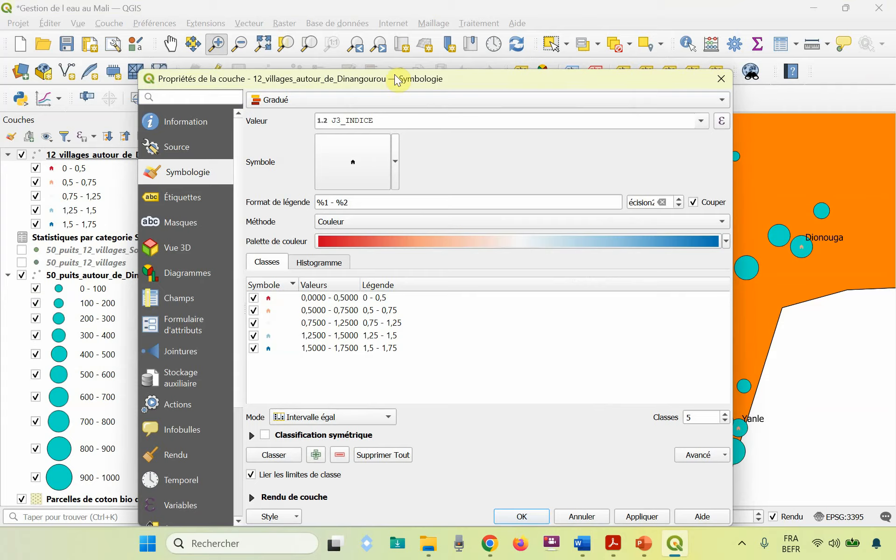
left_click(381, 171)
left_click(373, 230)
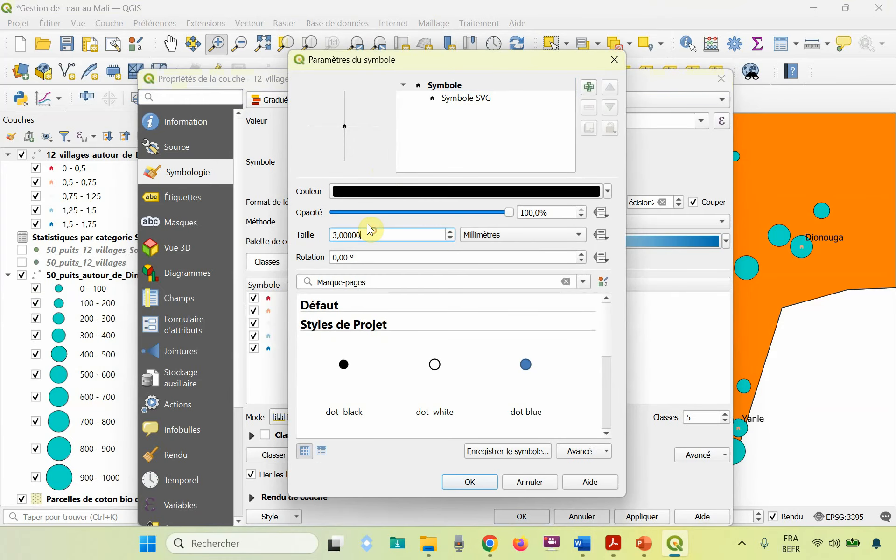
key("ctrl+a")
type("15")
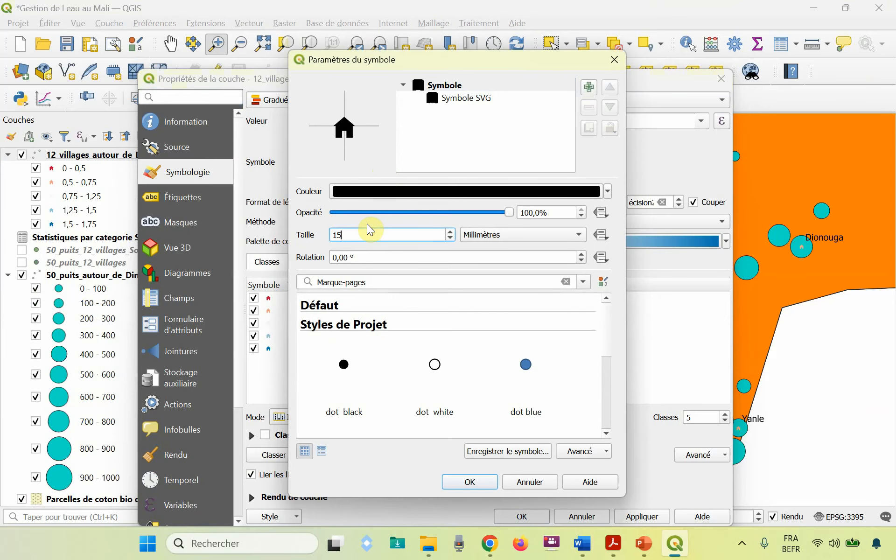
left_click(462, 482)
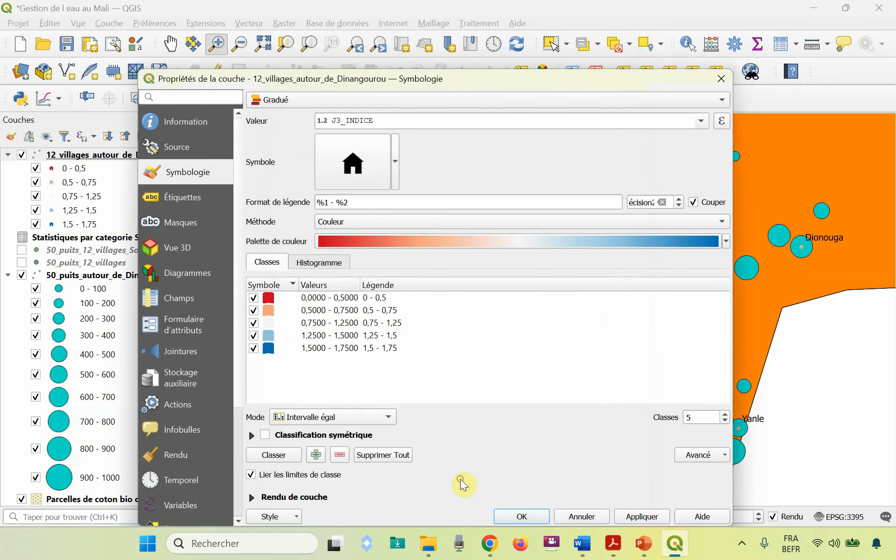
left_click(643, 512)
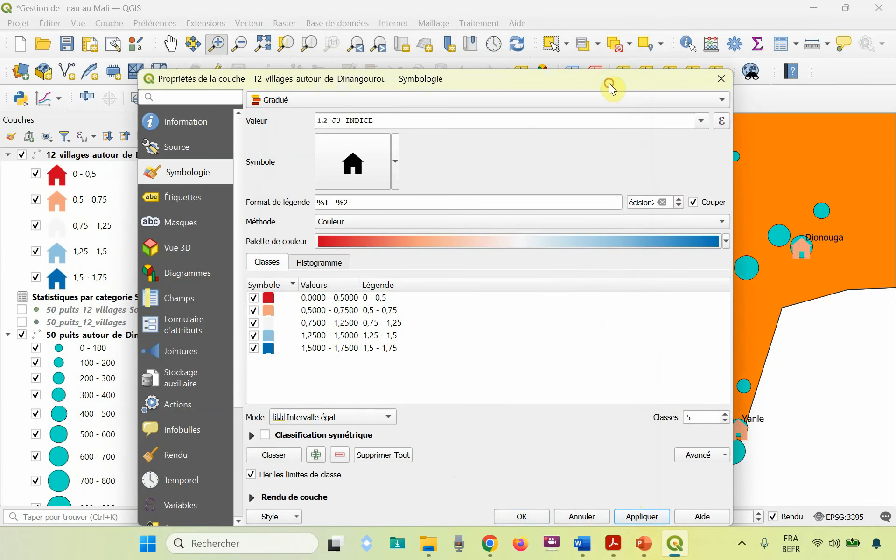
left_click_drag(609, 83, 447, 66)
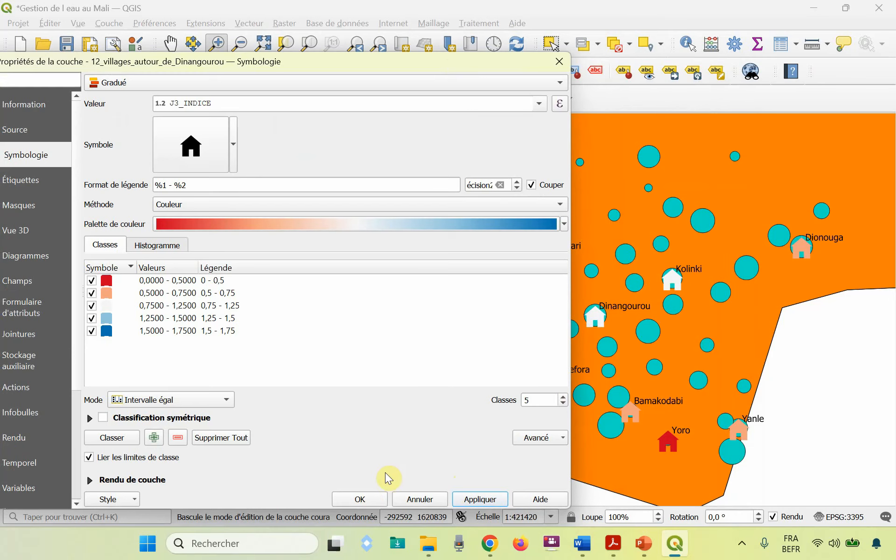
left_click(353, 500)
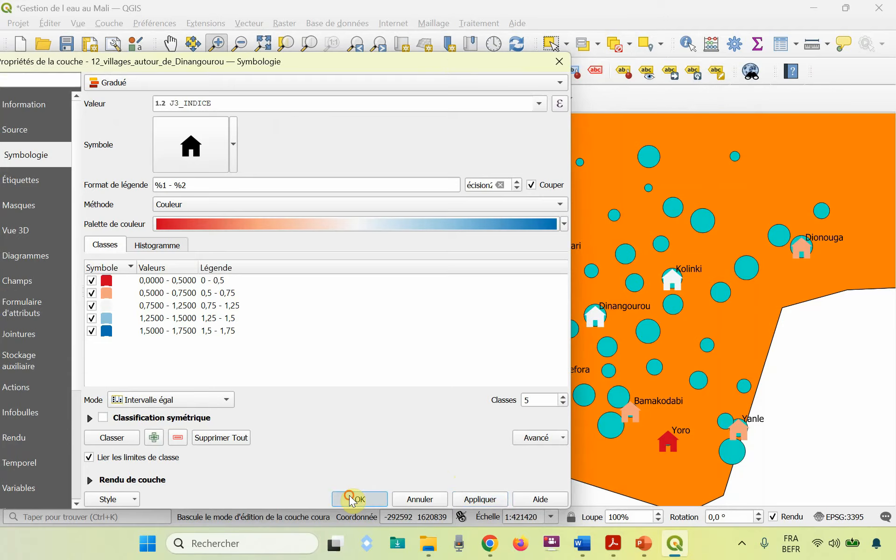
key("ctrl+s")
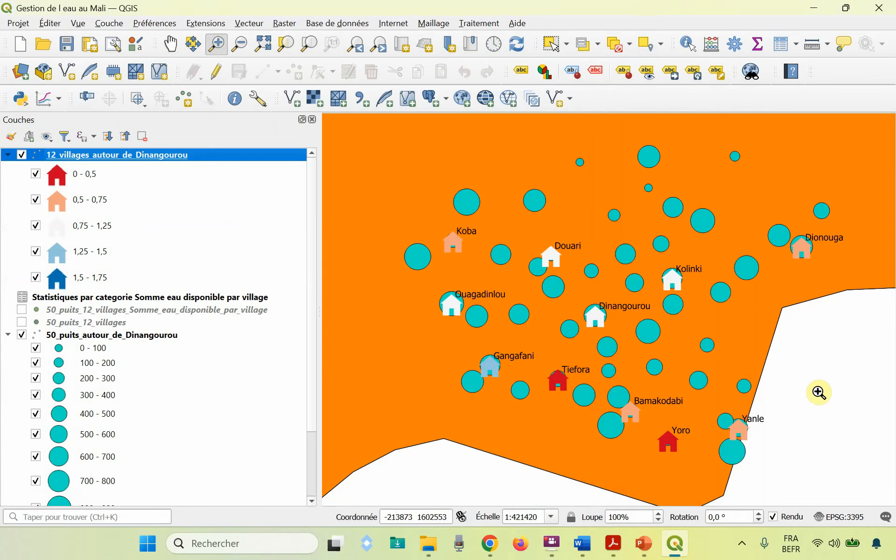
Switch to the COURS SIG document in Acrobat and read the instructions for labelling villages with their name and index value
key("alt+Tab")
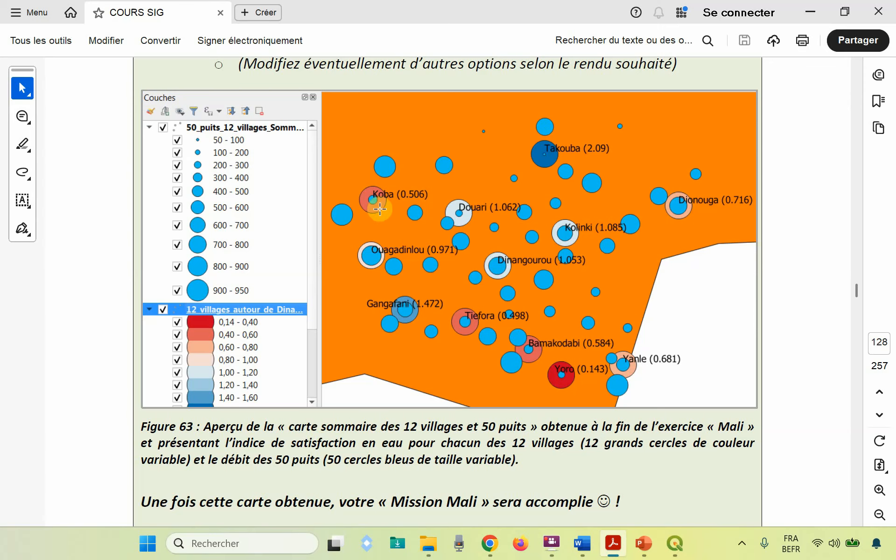
scroll(402, 194, "down", 1)
scroll(403, 193, "up", 5)
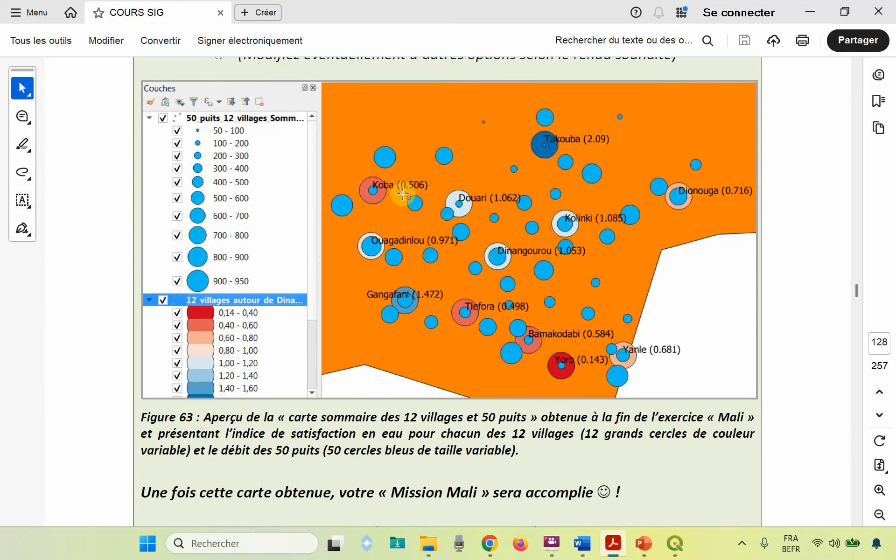
scroll(402, 194, "up", 2)
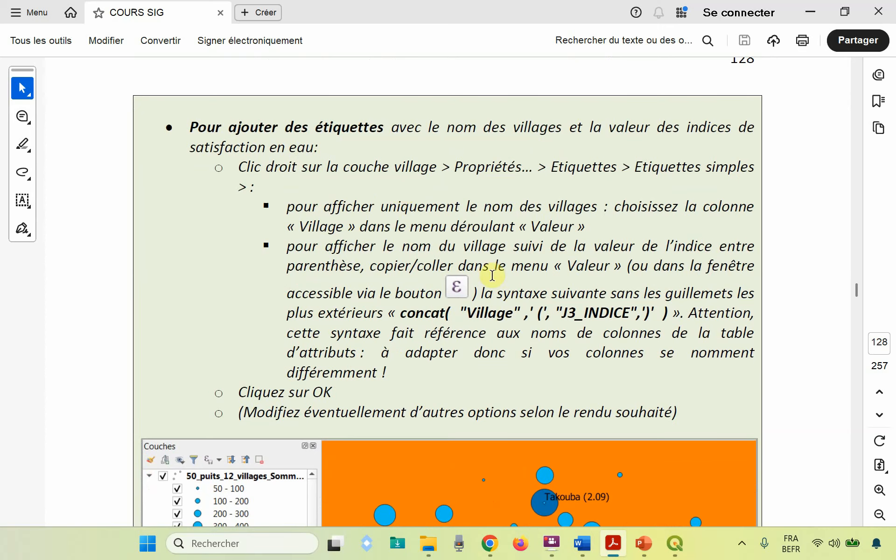
Return to QGIS and open the label settings in the properties of the 12 villages layer
key("alt+Tab")
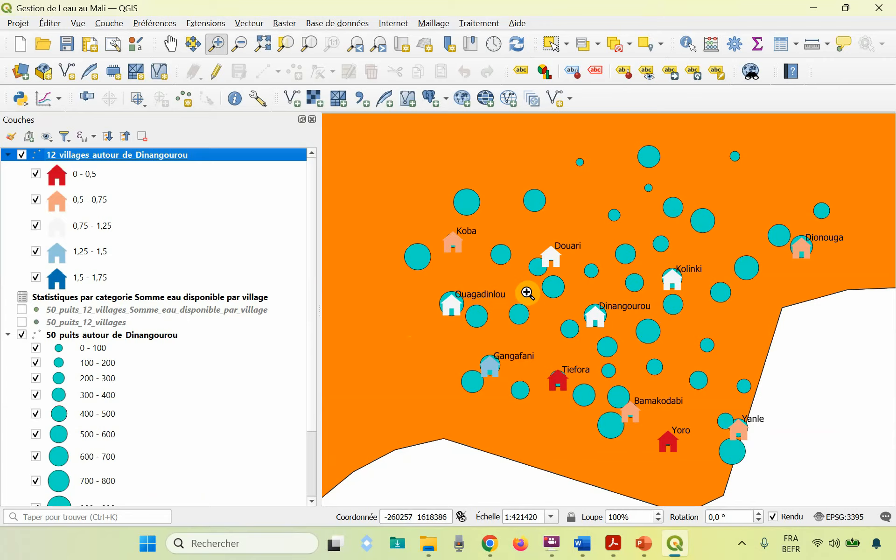
right_click(108, 160)
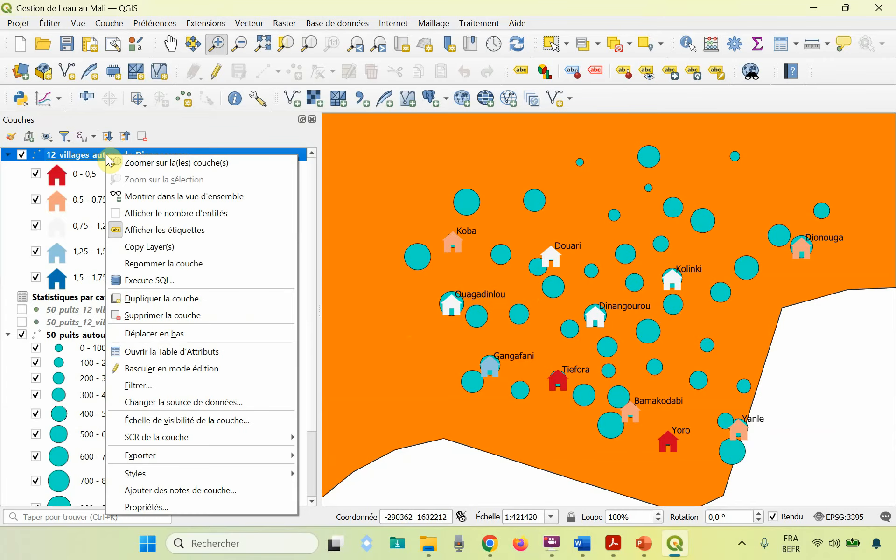
left_click(159, 505)
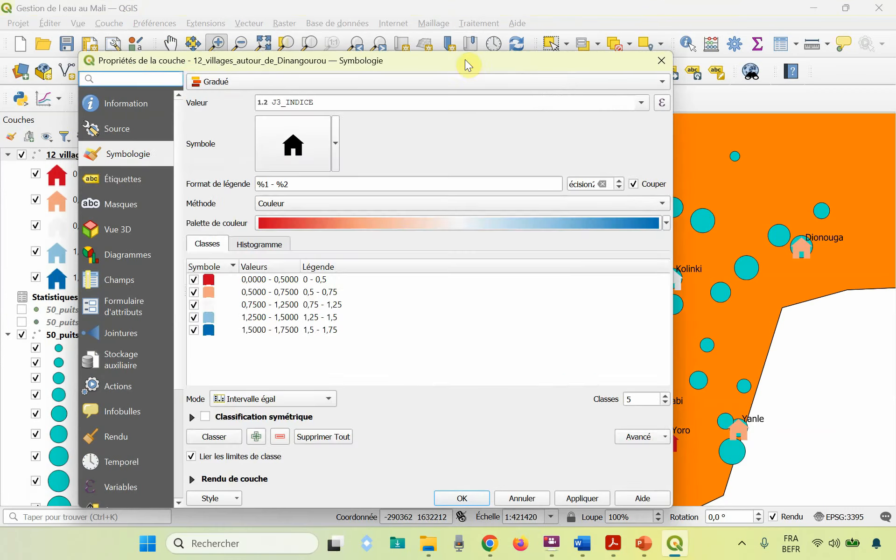
left_click(129, 178)
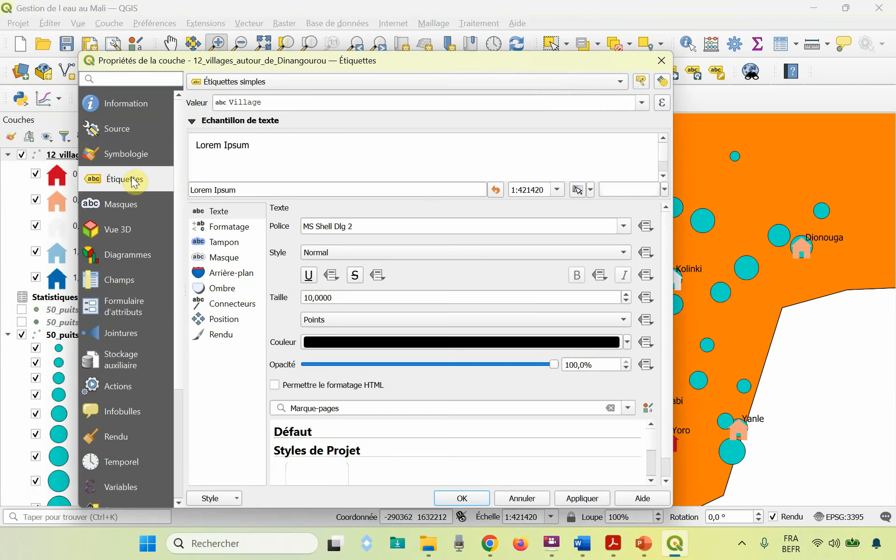
left_click(135, 154)
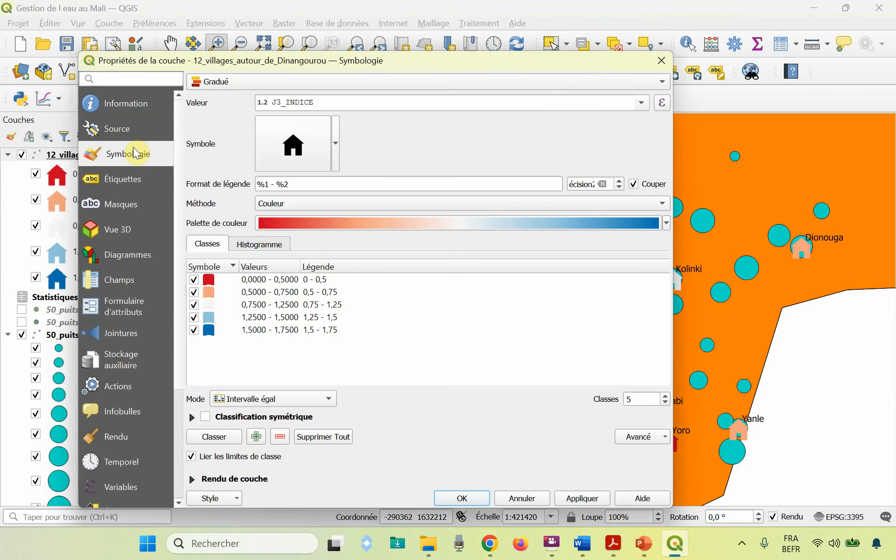
left_click(136, 181)
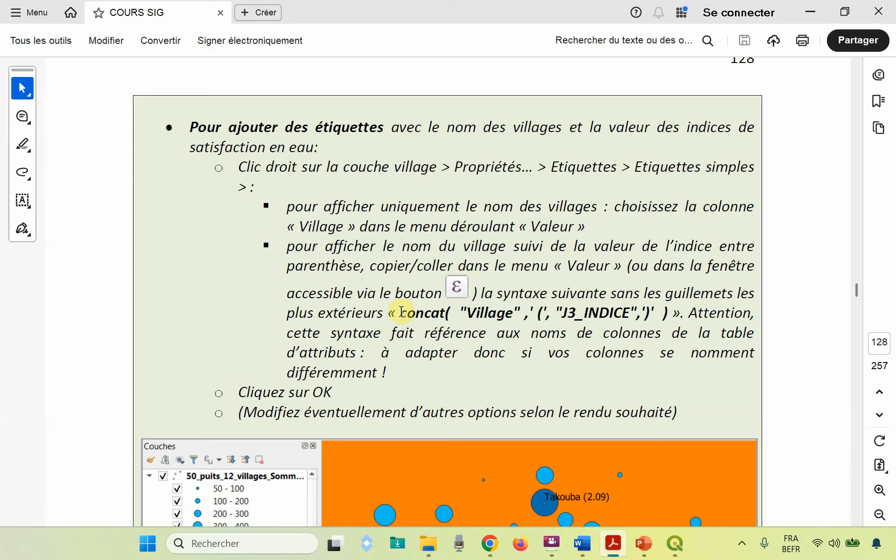
Copy concat( "Village" ,' (', "J3_INDICE",')' ) from the COURS SIG document and replace the villages' label expression in QGIS with it
left_click_drag(400, 312, 666, 312)
key("ctrl+c")
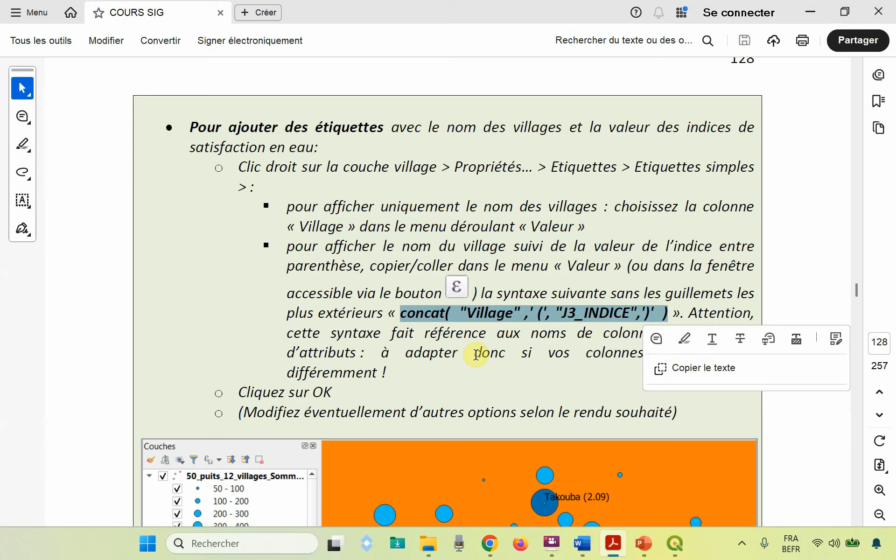
key("alt+Tab")
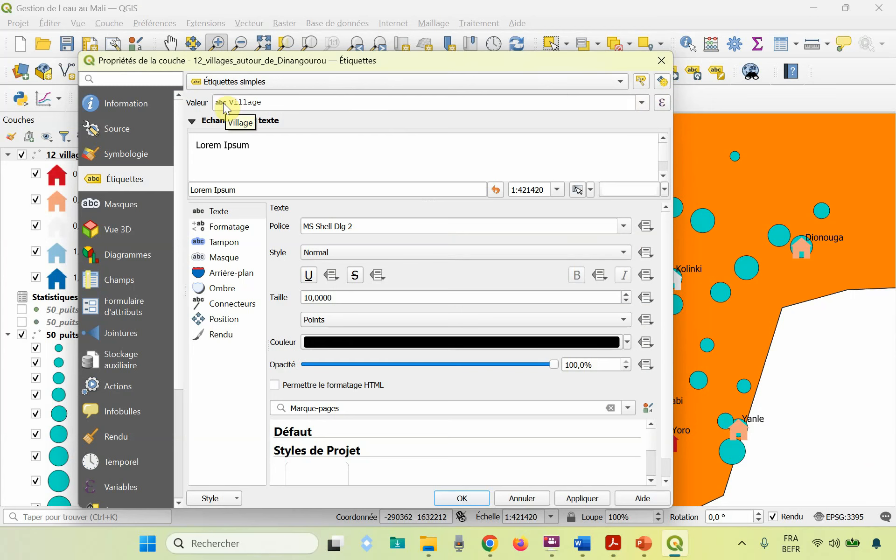
left_click(663, 105)
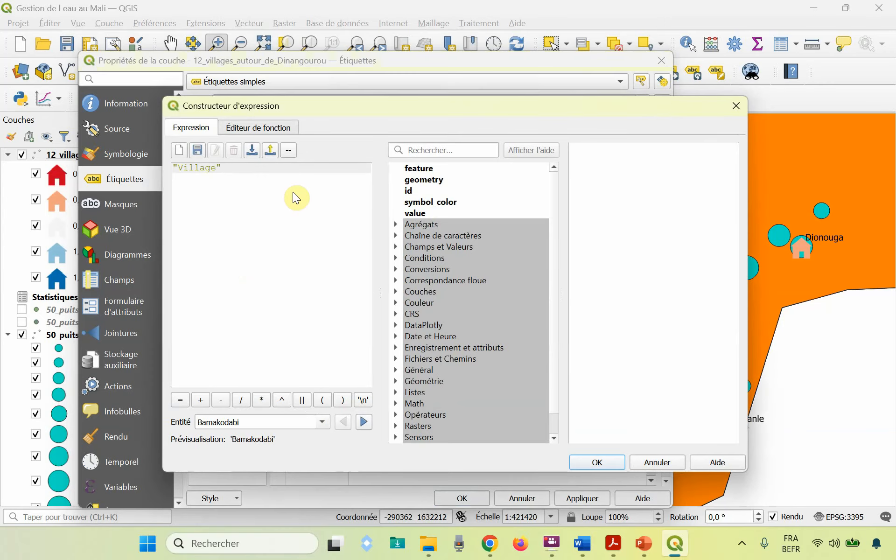
key("BackSpace")
key("BackSpace")
key("BackSpace")
key("BackSpace")
key("BackSpace")
key("BackSpace")
key("BackSpace")
key("BackSpace")
key("BackSpace")
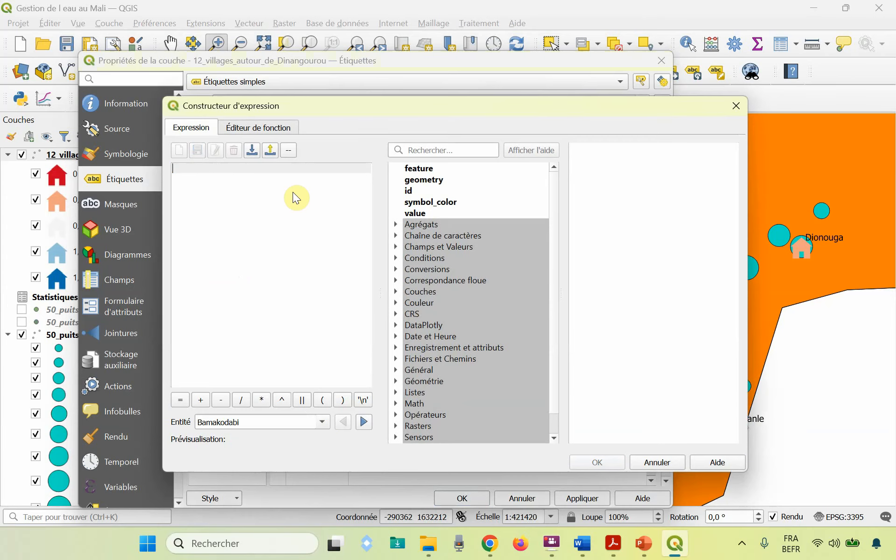
key("ctrl+v")
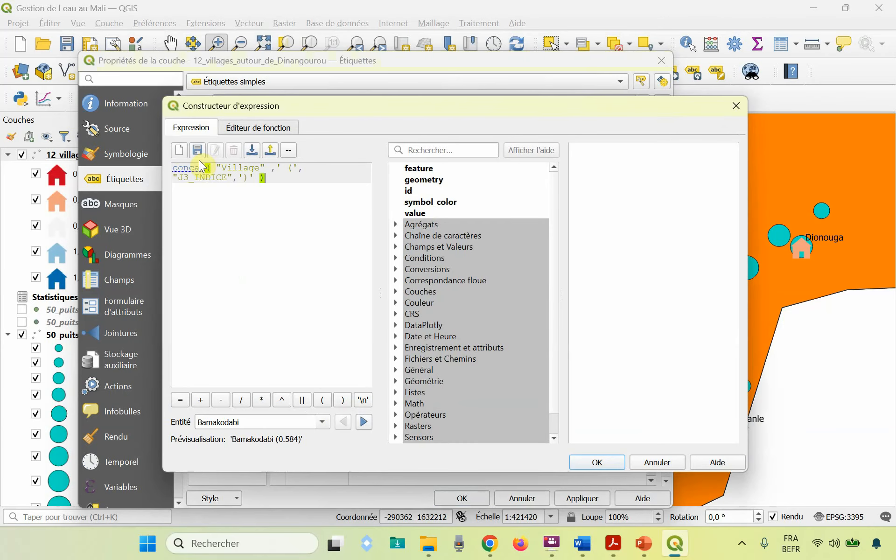
Search the expression builder's functions for concat and look up the string function
left_click(438, 145)
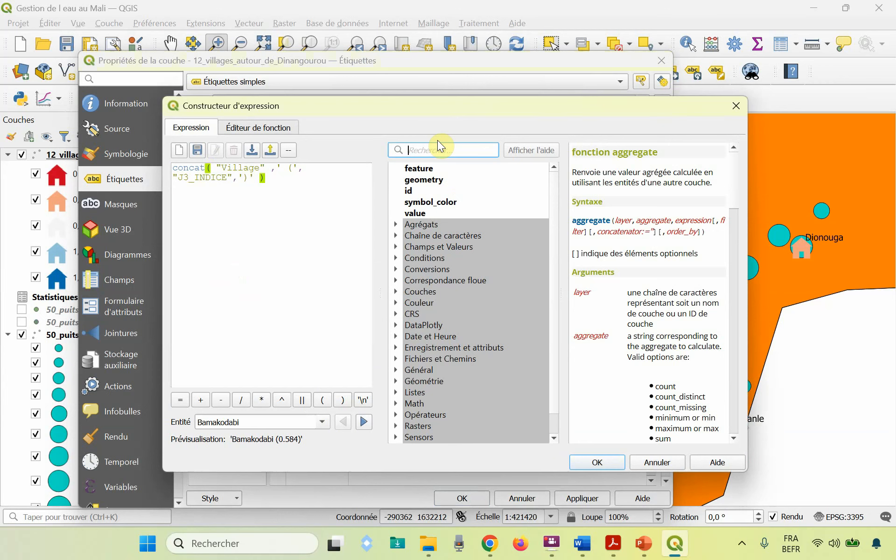
type("concat")
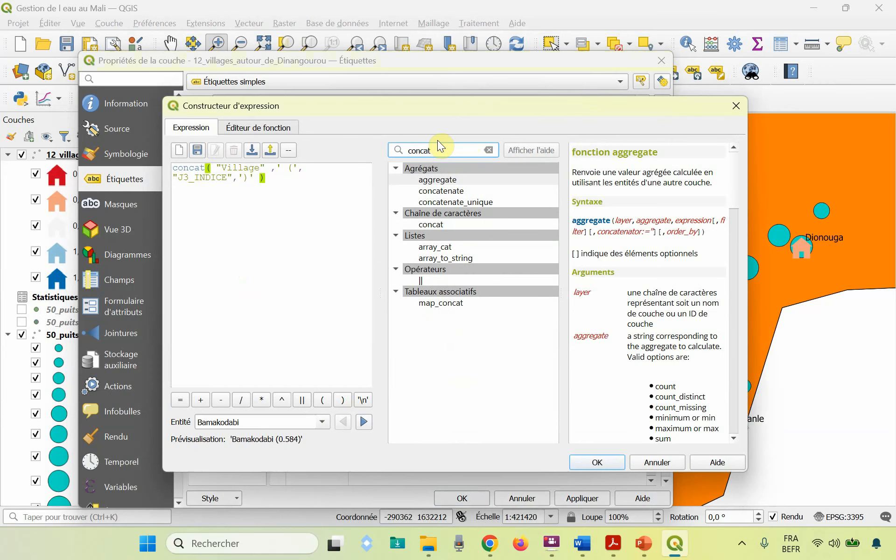
left_click(441, 225)
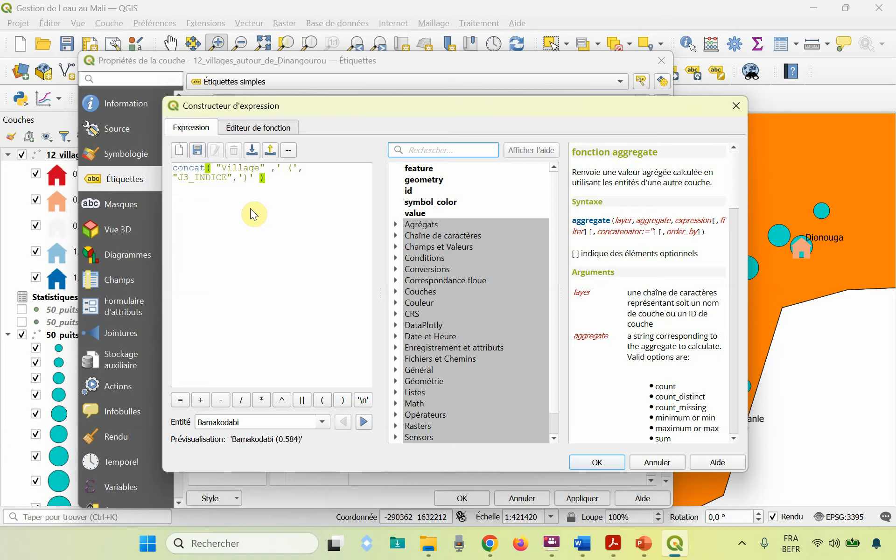
Examine the parts of the concat label expression: the Village field, the opening bracket text, the J3_INDICE field and the closing bracket text
left_click(211, 169)
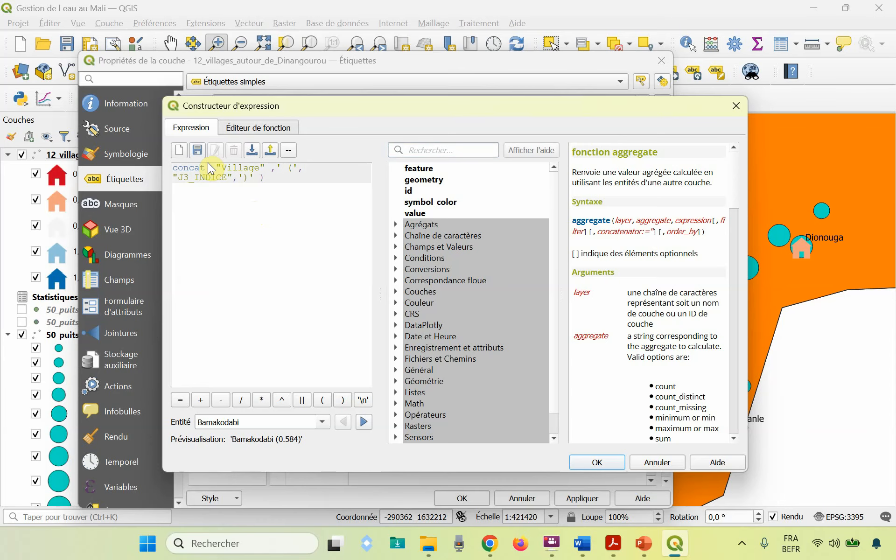
left_click_drag(209, 163, 261, 162)
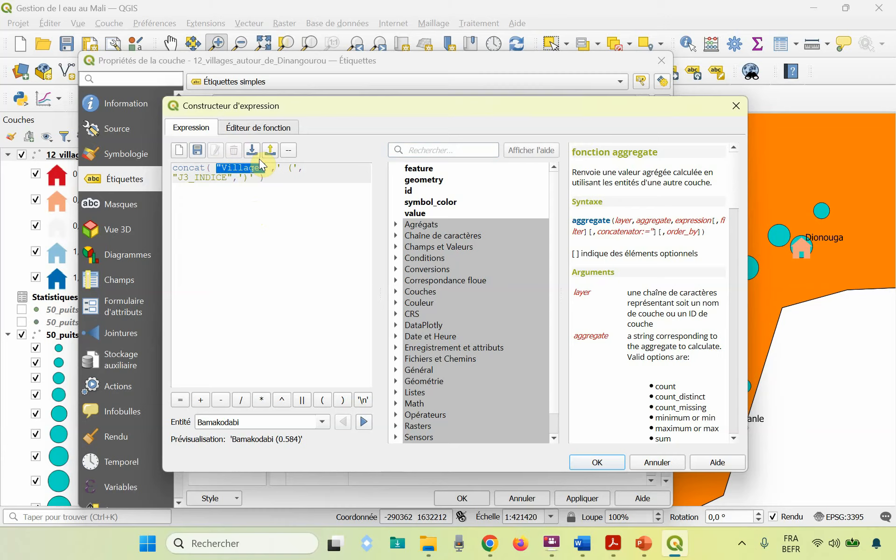
left_click(274, 166)
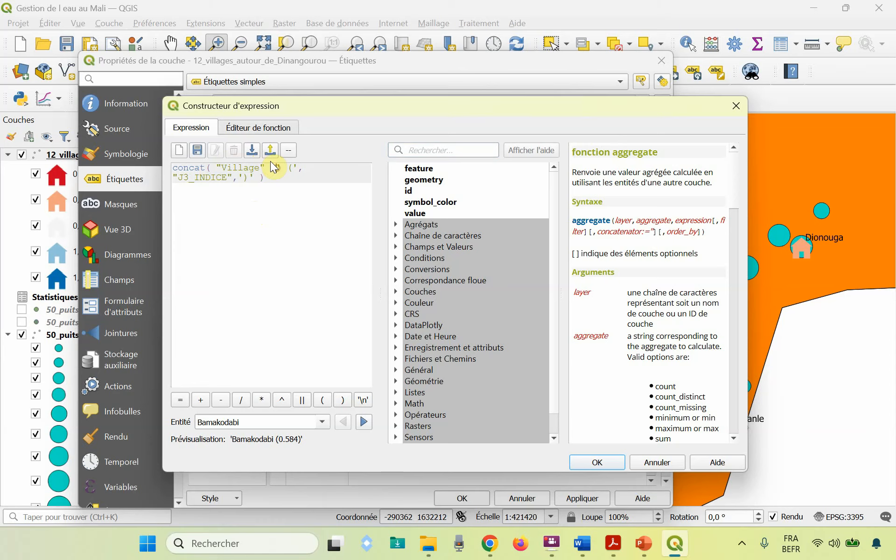
left_click_drag(271, 162, 290, 164)
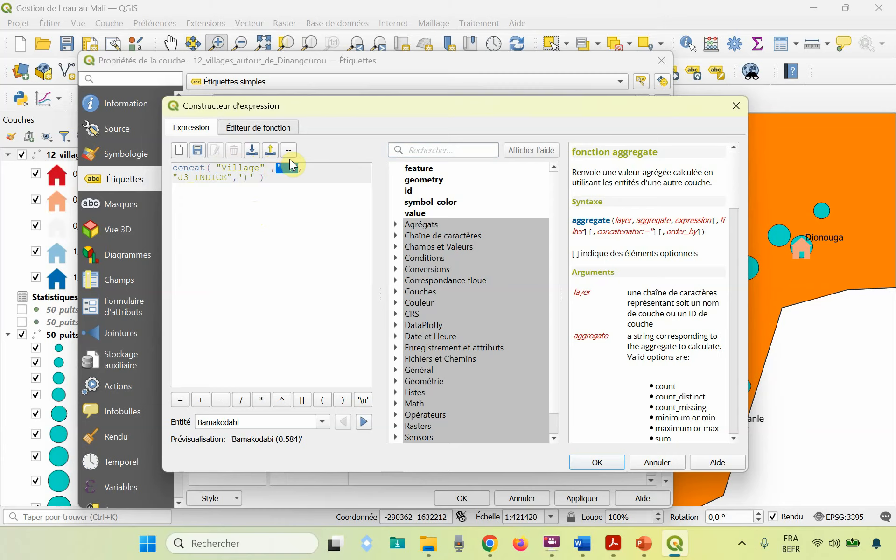
left_click(176, 176)
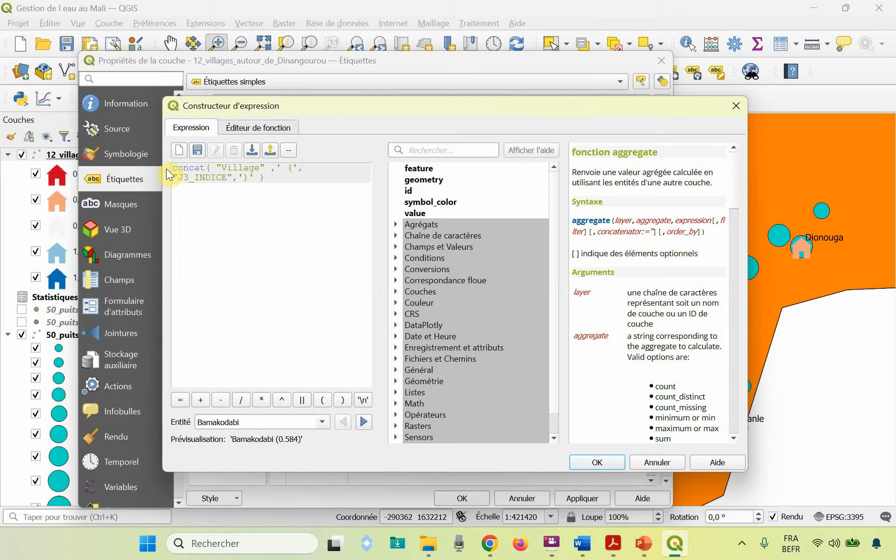
left_click_drag(171, 177, 228, 176)
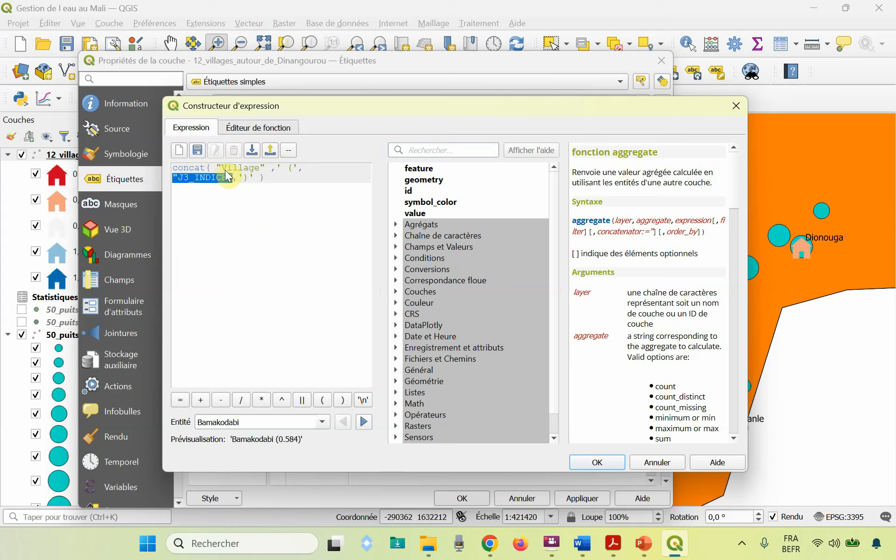
left_click(232, 177)
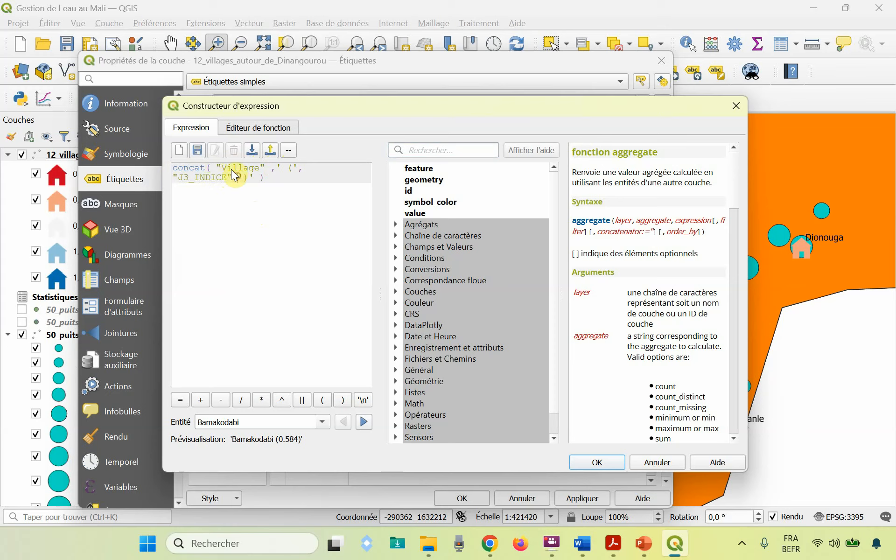
left_click_drag(232, 176, 252, 176)
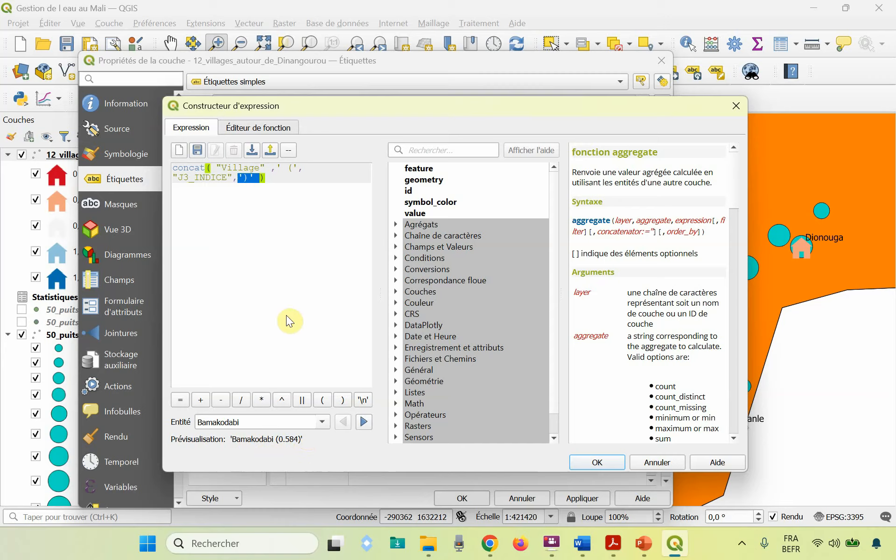
Apply the concat label expression to the 12 villages layer, then switch to the COURS SIG document in Acrobat to compare the final map
left_click(597, 462)
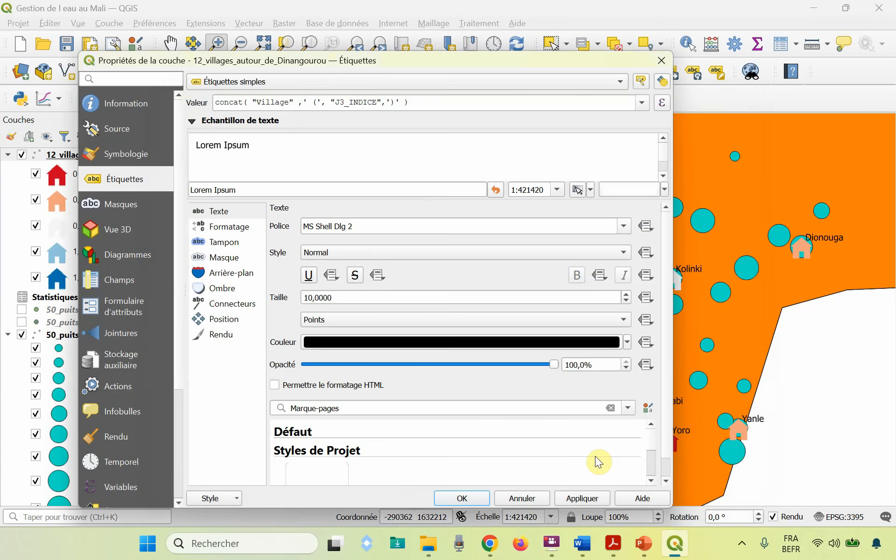
left_click(458, 498)
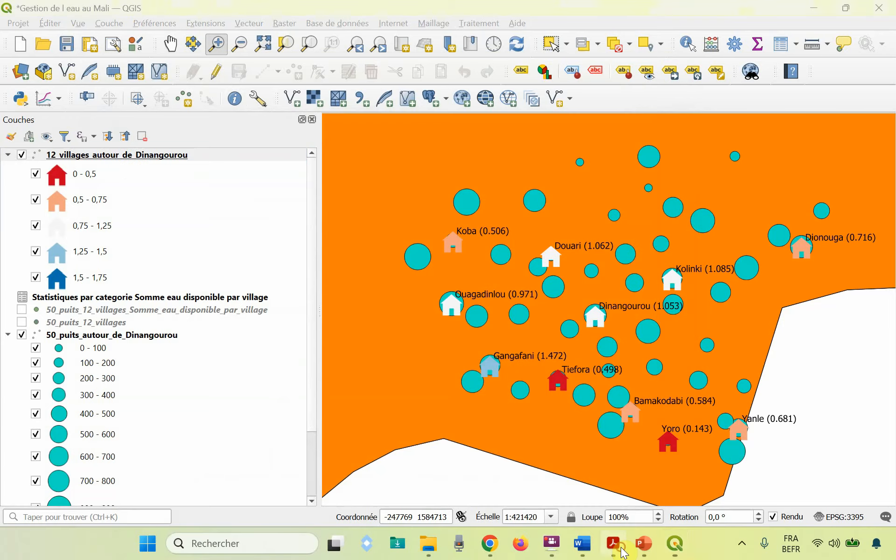
left_click(622, 552)
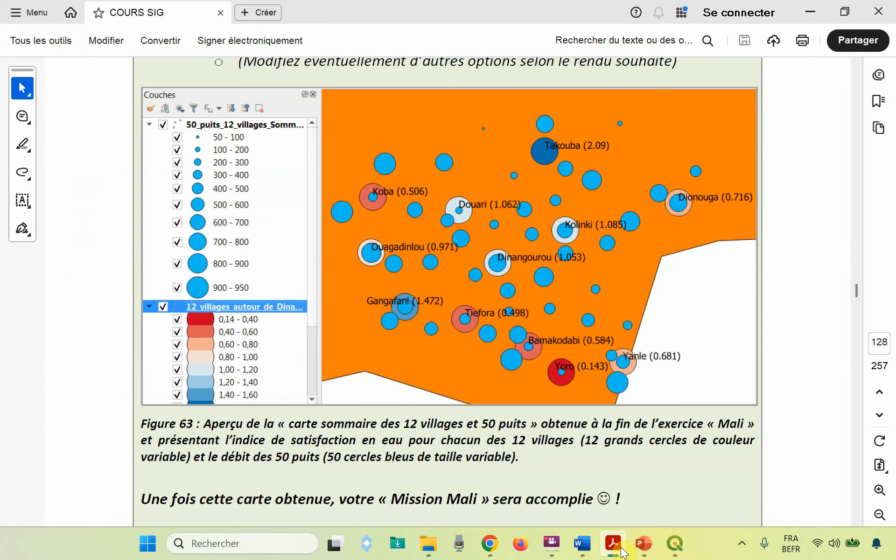
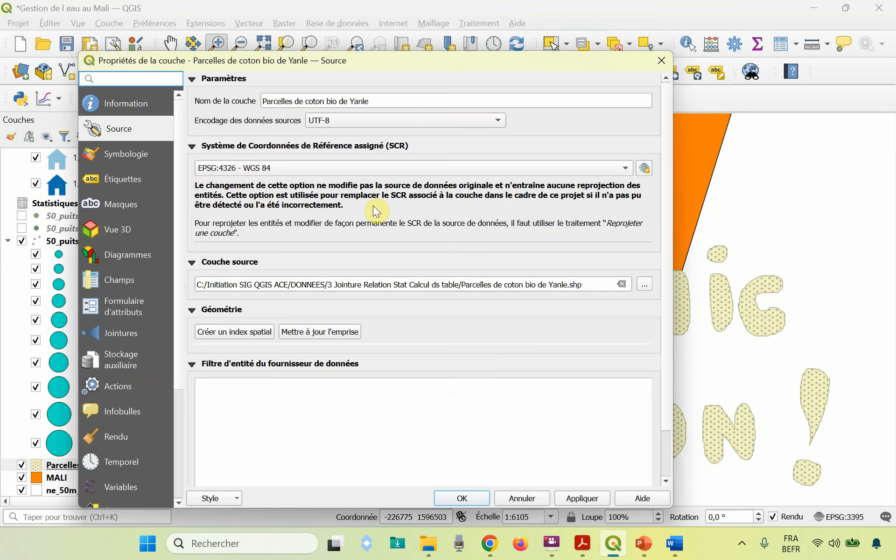
Review the coordinate reference systems assignable to the Parcelles de coton bio de Yanle layer and close its properties, keeping EPSG:4326 - WGS 84
left_click(626, 169)
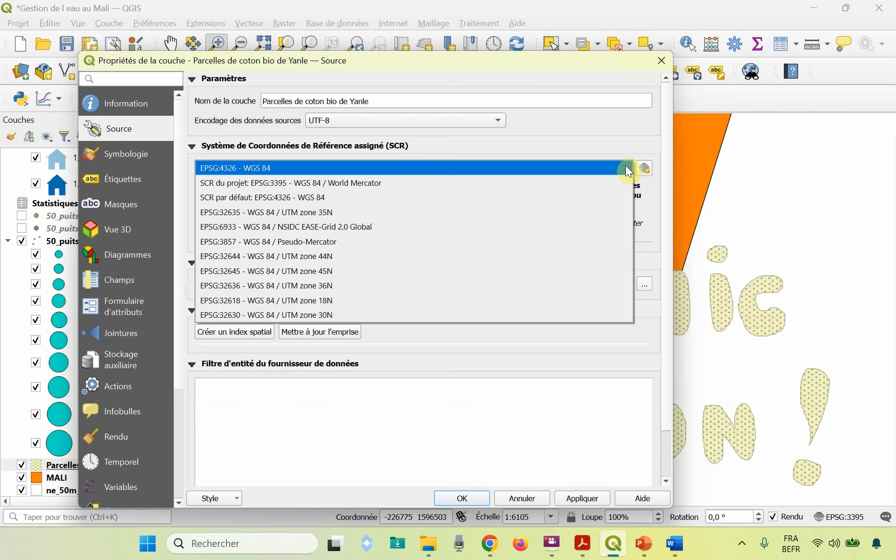
left_click(629, 171)
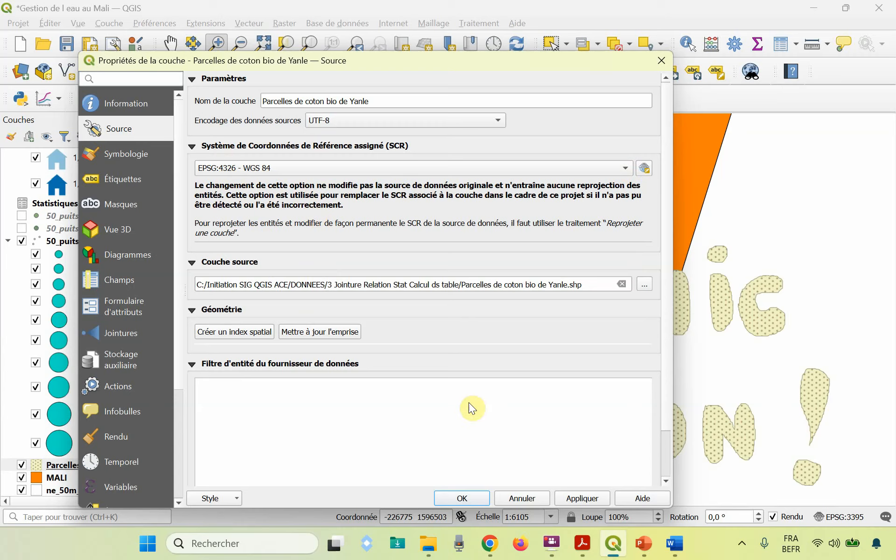
left_click(460, 498)
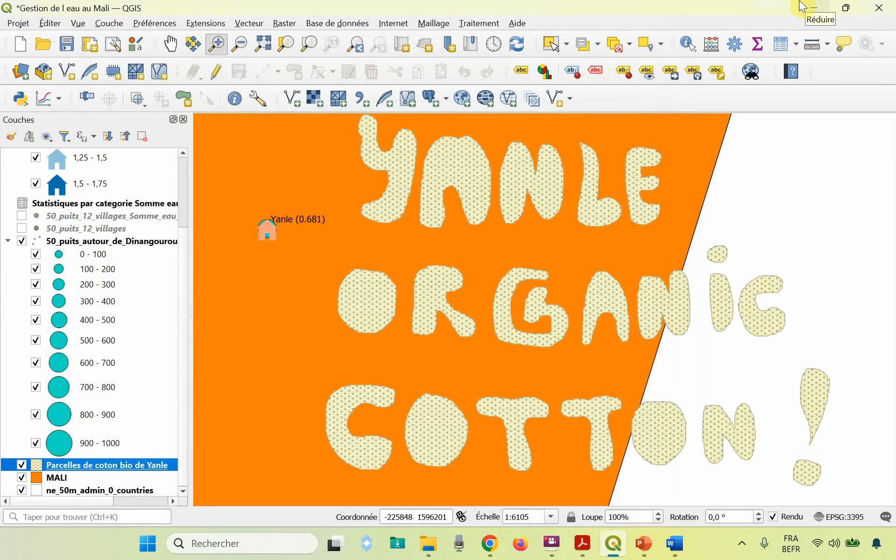
Open the vector reprojection tool with Parcelles de coton bio de Yanle as the source layer
left_click(247, 23)
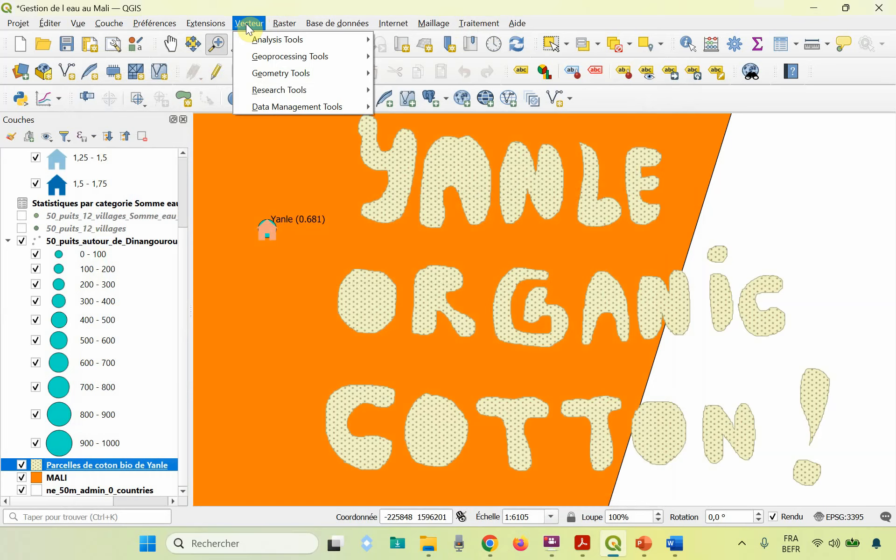
mouse_move(284, 111)
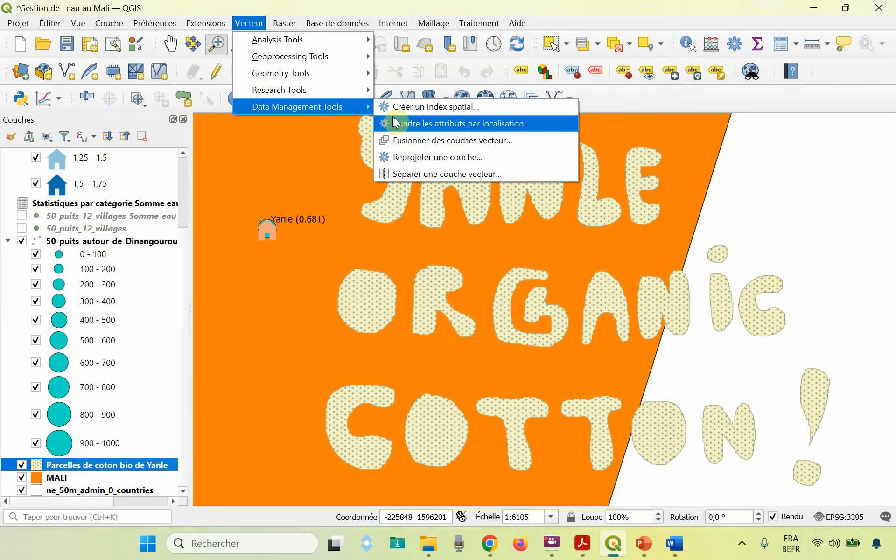
left_click(425, 161)
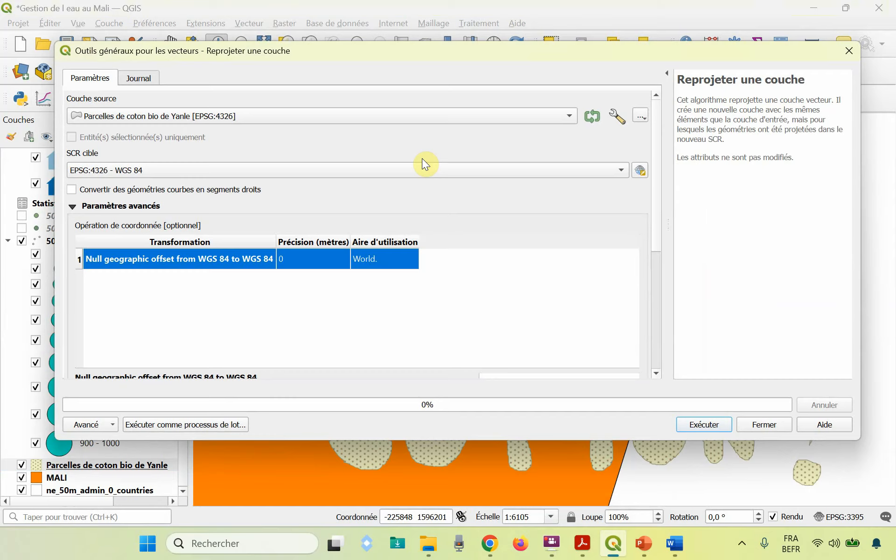
left_click(570, 117)
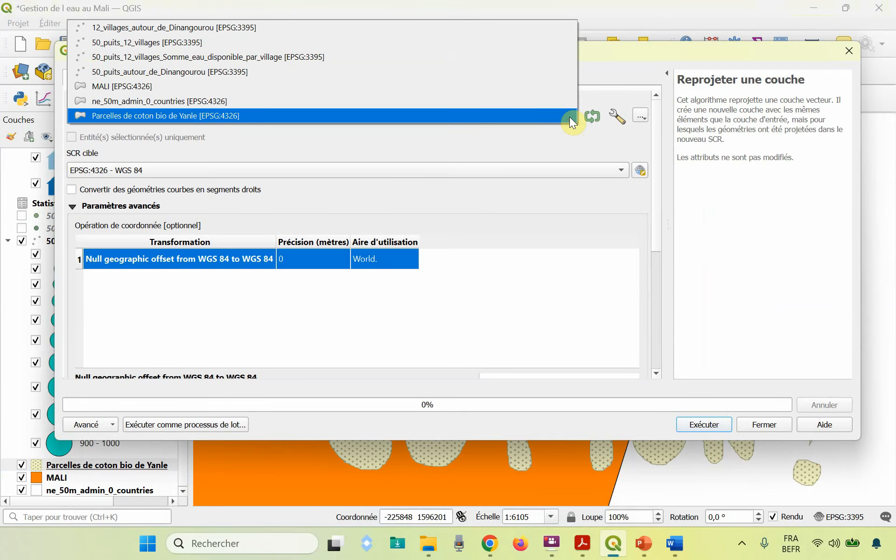
left_click(283, 122)
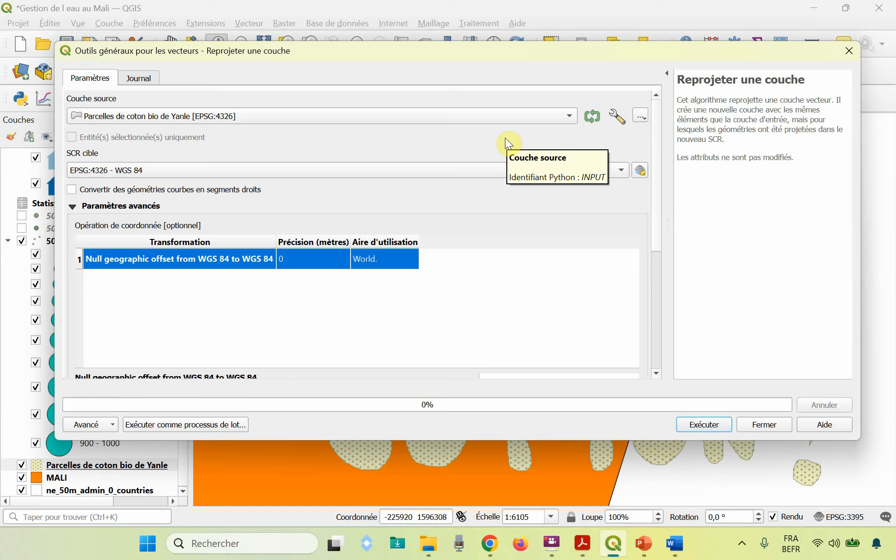
Set the target coordinate reference system of the reprojection to EPSG:32630 - WGS 84 / UTM zone 30N
left_click(641, 171)
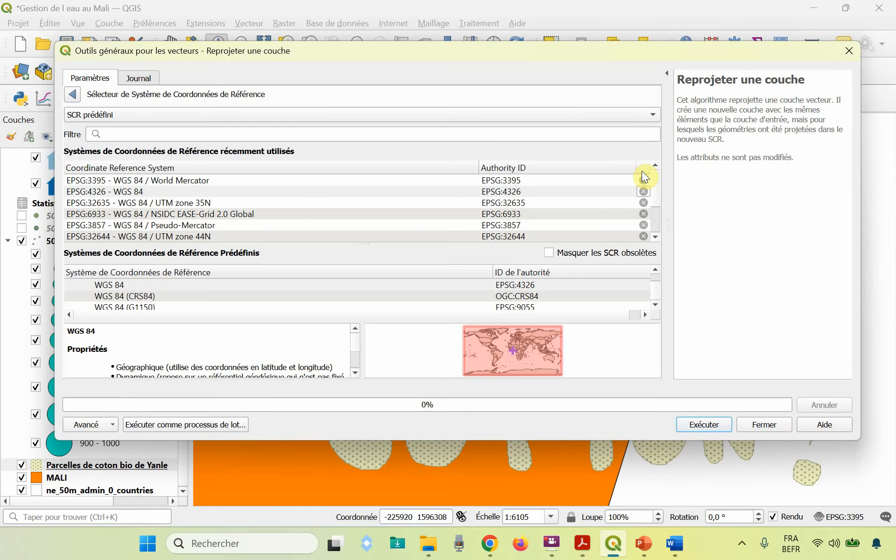
left_click(116, 131)
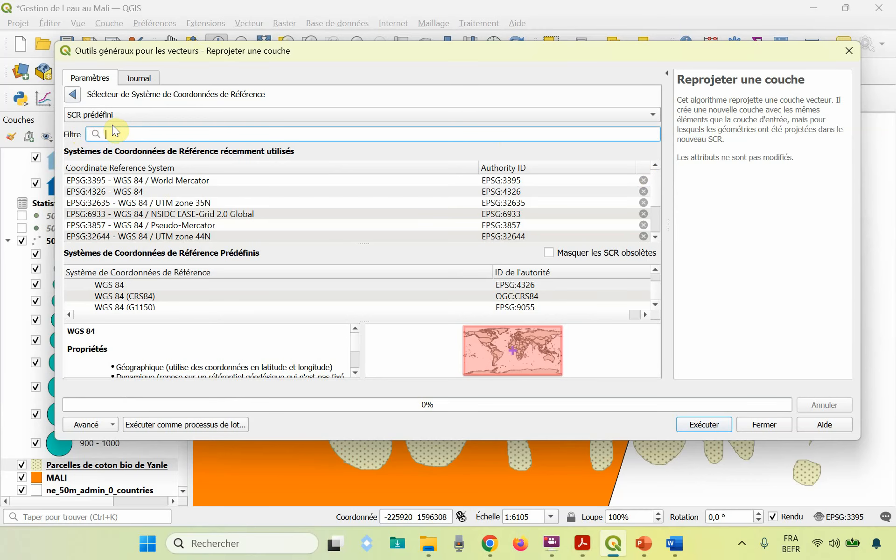
type("32630")
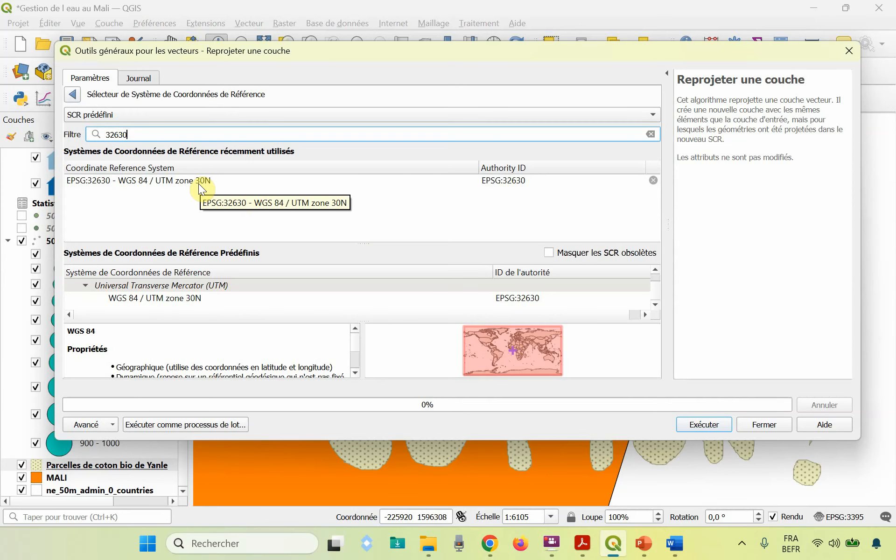
left_click(198, 183)
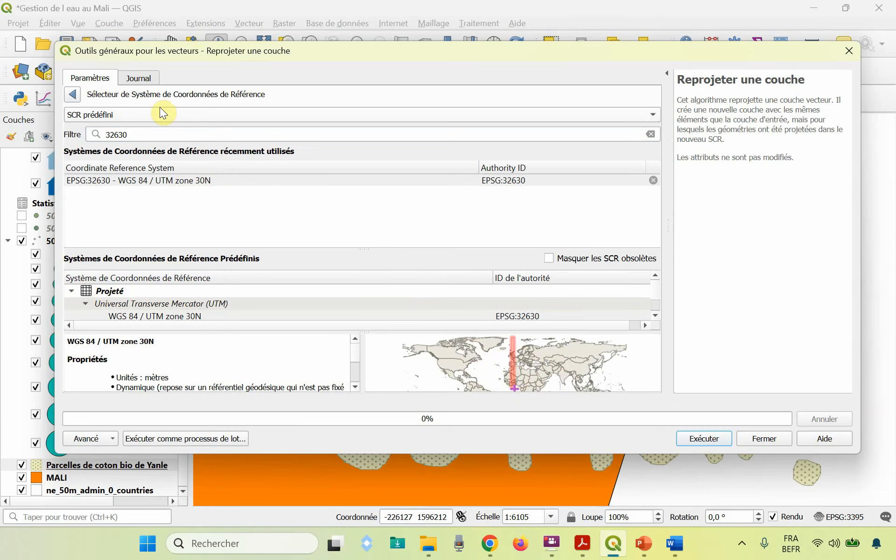
left_click(73, 95)
Choose to save the reprojected layer to a file in SHP format
scroll(77, 102, "down", 5)
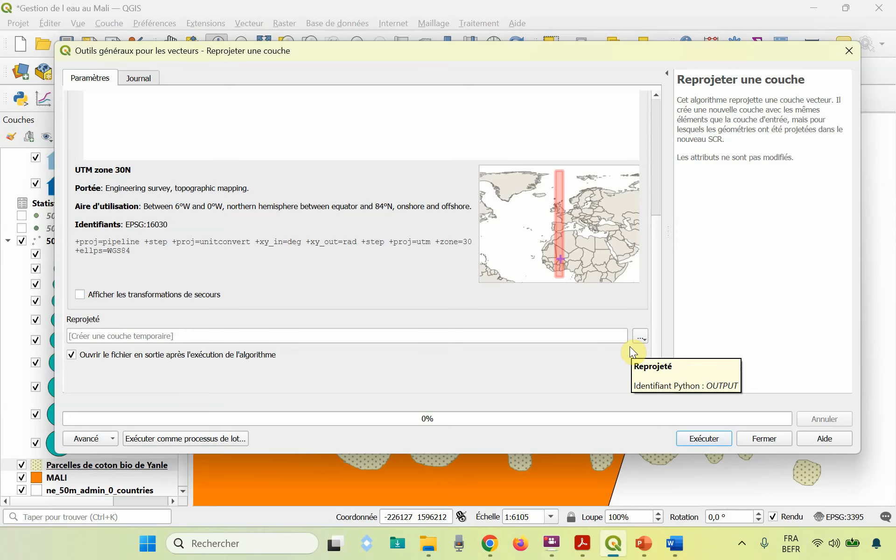
left_click(642, 338)
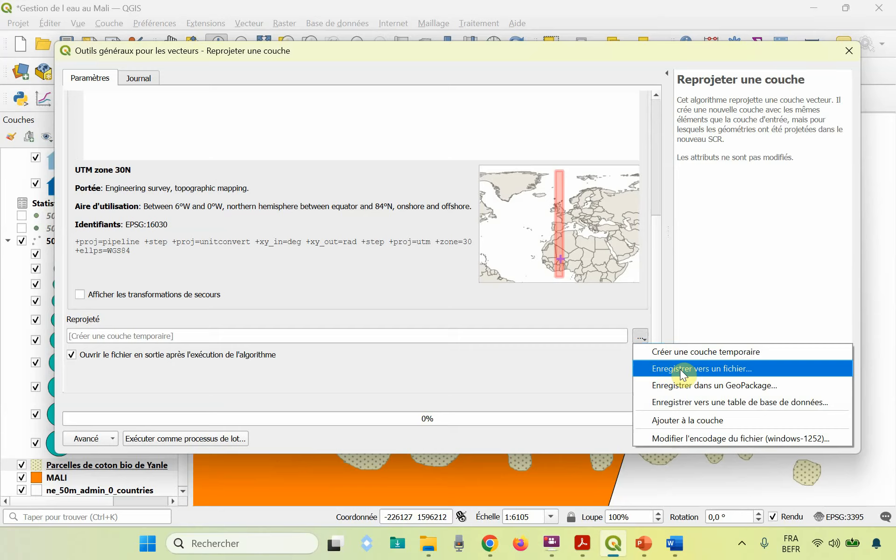
left_click(683, 371)
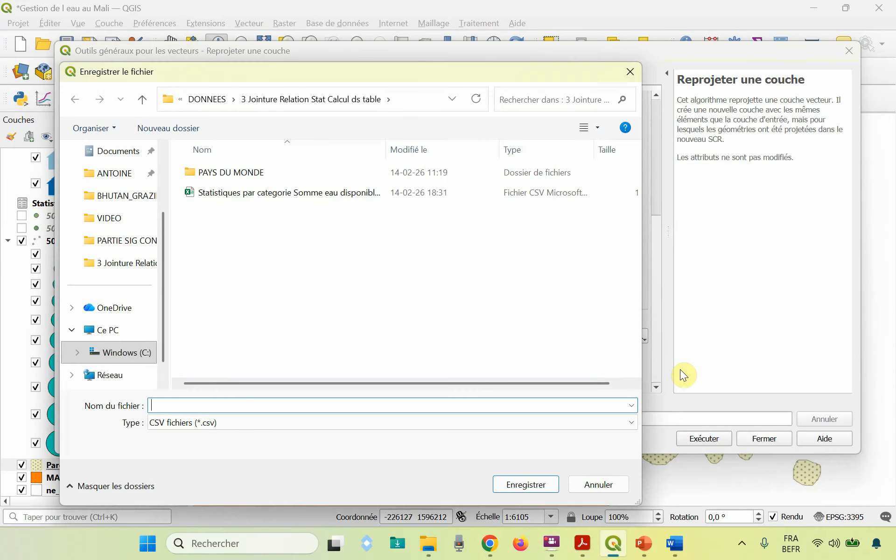
left_click(289, 423)
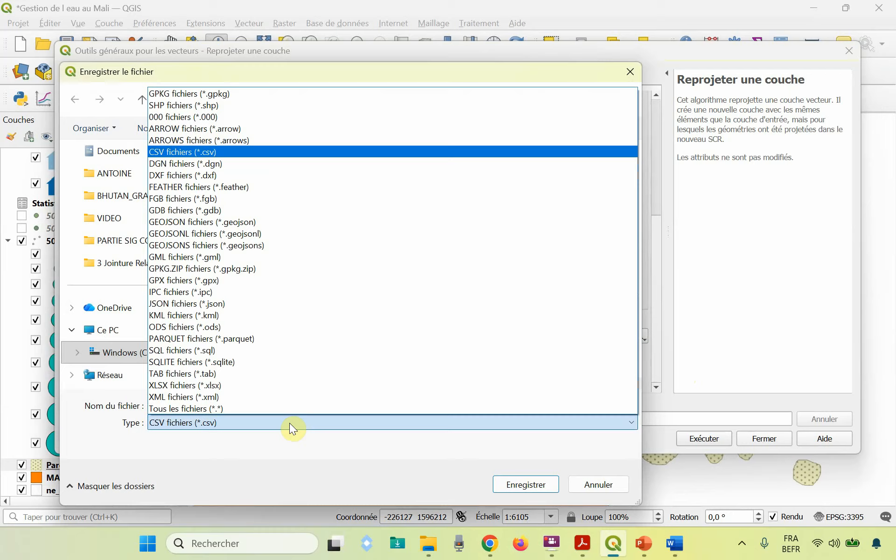
left_click(236, 105)
Name the output file Parcelles de coton bio de Yanle EPSG32630.shp in the 3 Jointure Relation Stat Calcul ds table folder and run the reprojection
left_click(261, 292)
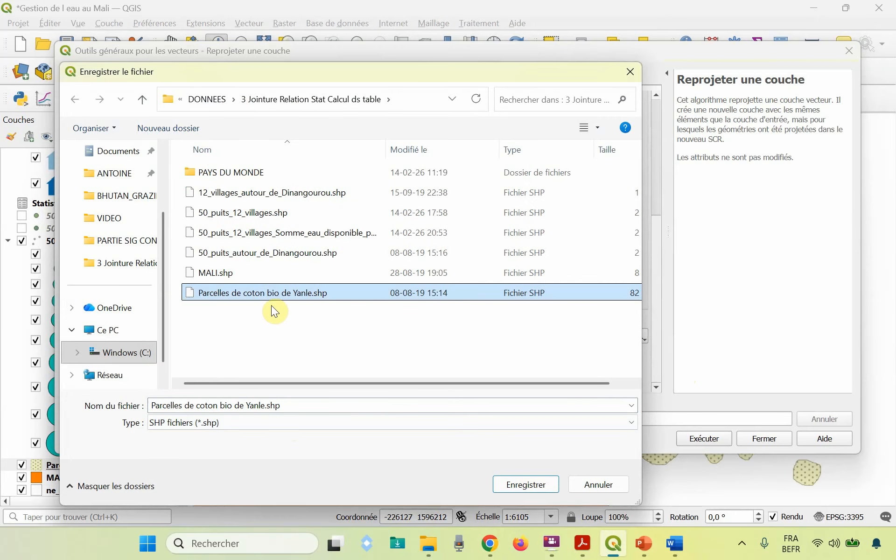
left_click(242, 295)
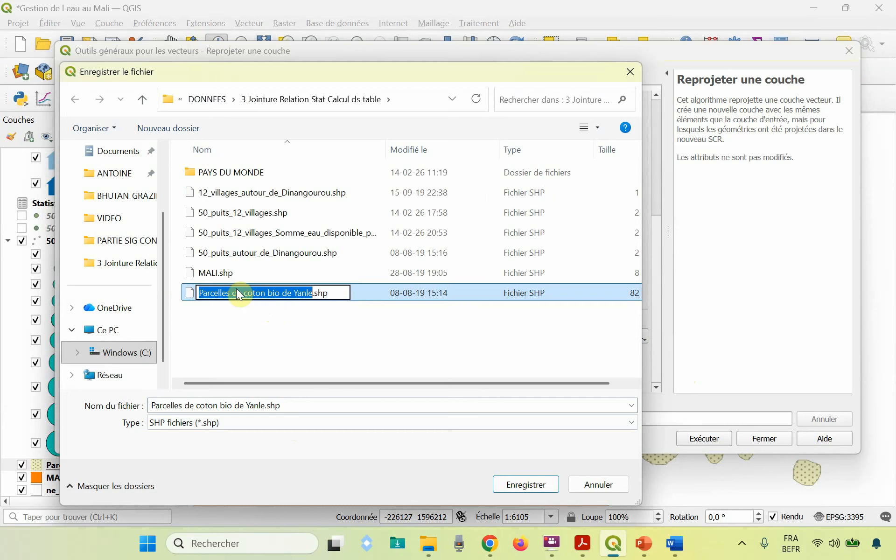
left_click(265, 405)
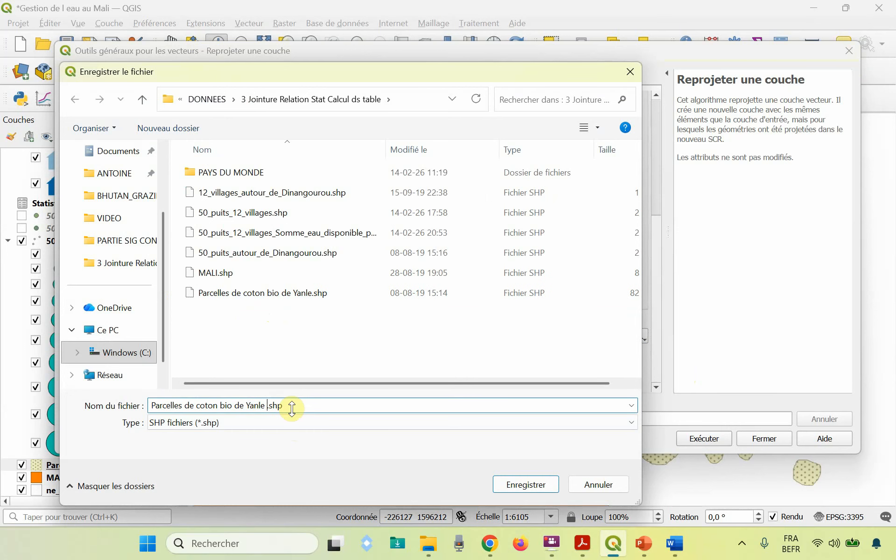
type("EPSG")
type("32630")
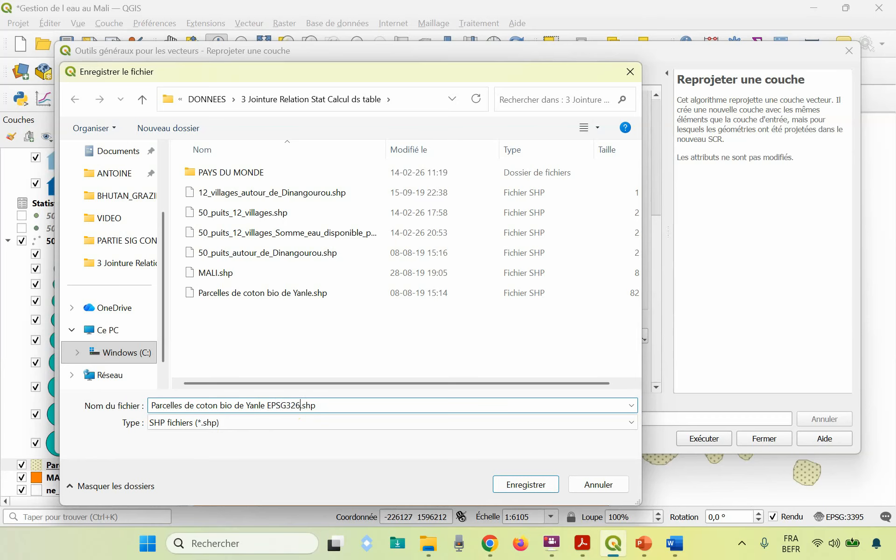
key("ctrl+a")
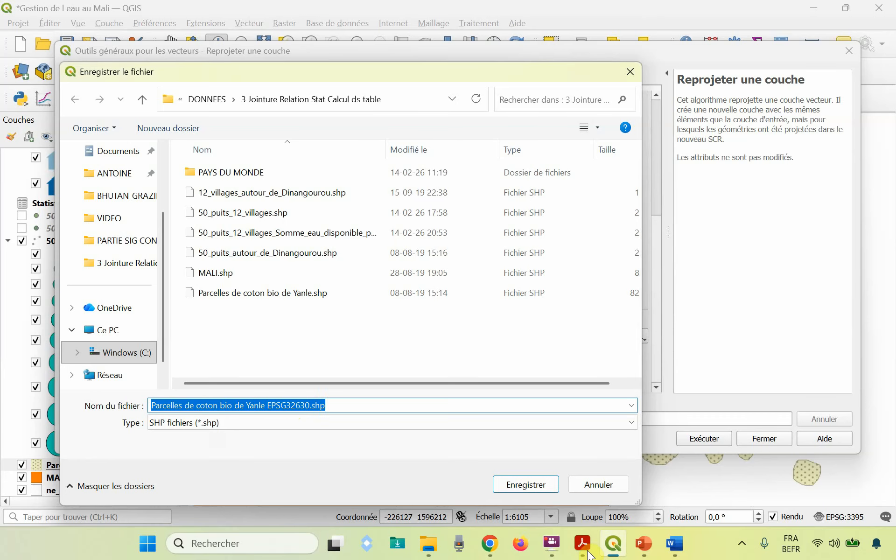
left_click(534, 490)
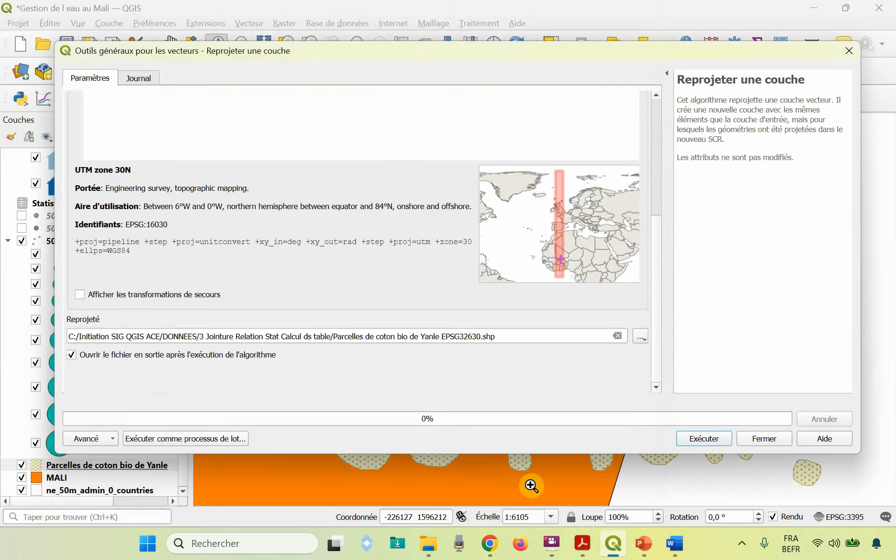
left_click(706, 438)
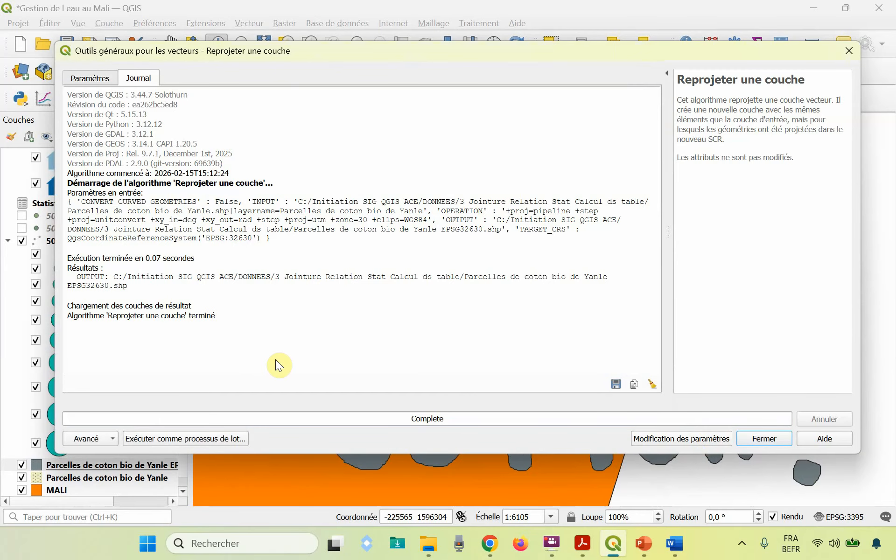
Close the reprojection tool and toggle the Parcelles de coton bio de Yanle EPSG32630 layer's visibility to compare it with the original layer
left_click(775, 439)
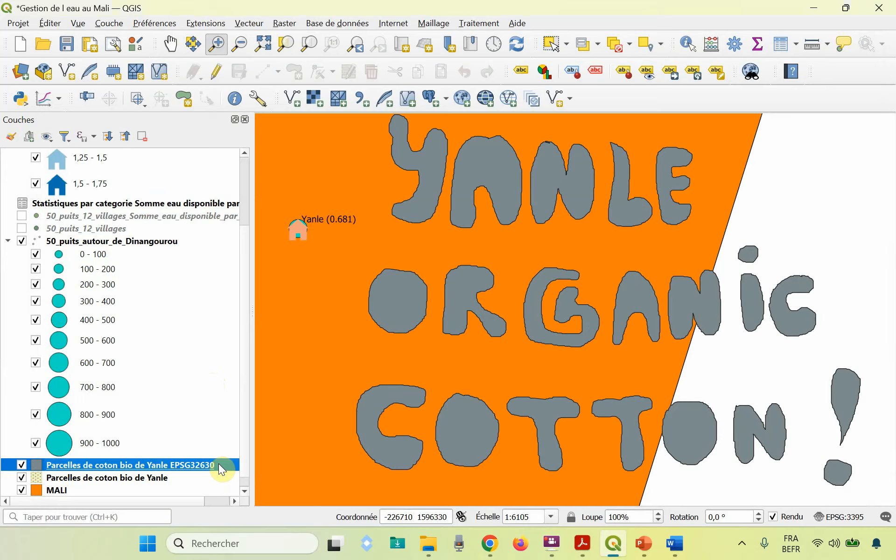
left_click(23, 465)
left_click(24, 466)
left_click(23, 465)
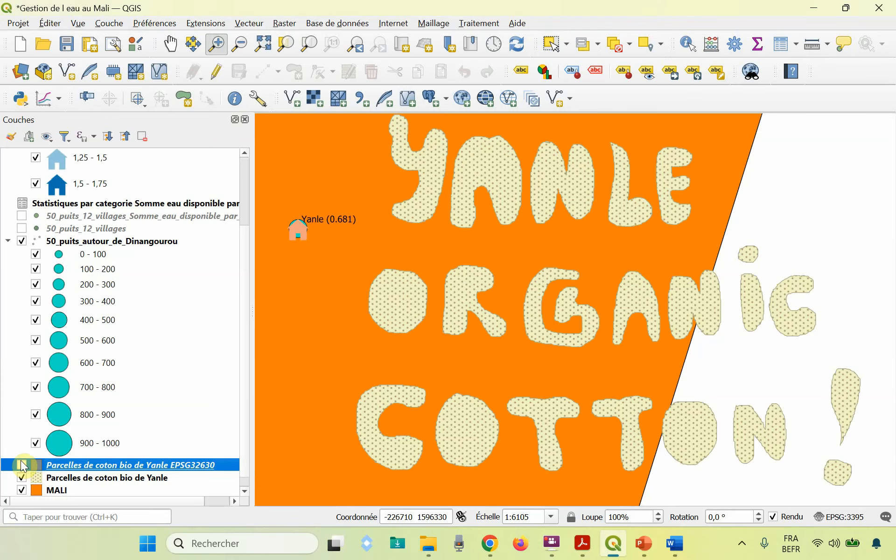
left_click(23, 465)
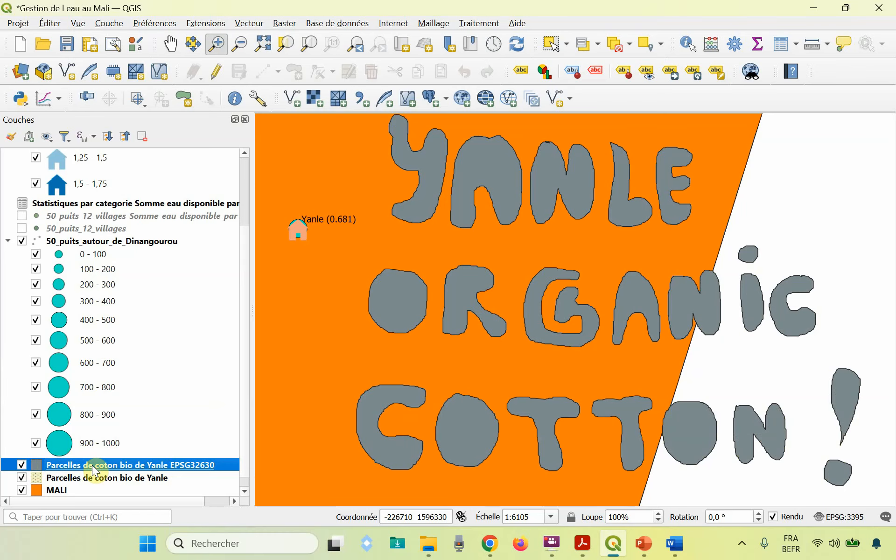
Check the assigned coordinate reference system in the Parcelles de coton bio de Yanle EPSG32630 layer's properties and save the project
right_click(93, 468)
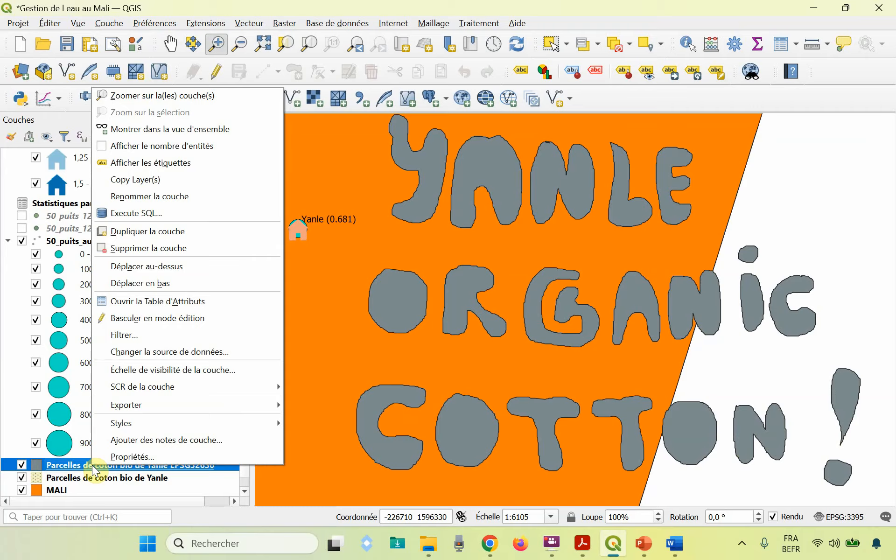
left_click(119, 457)
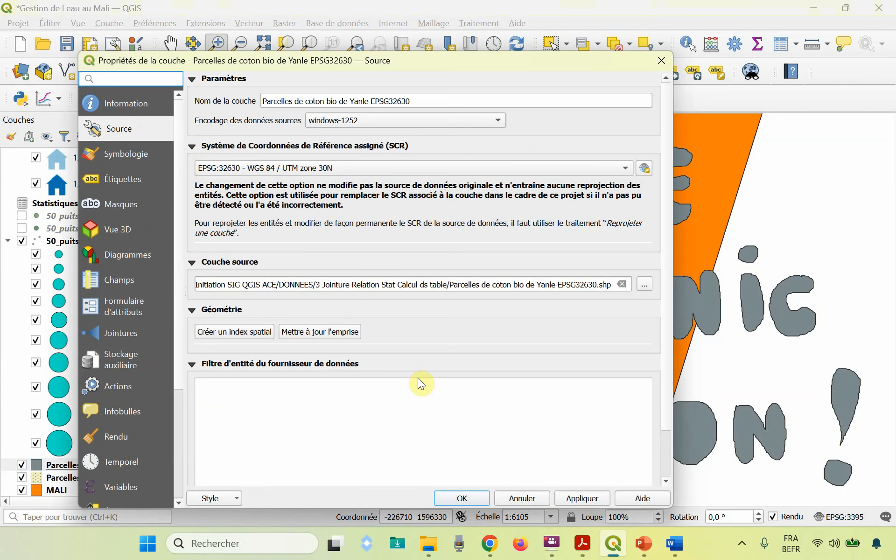
left_click(459, 499)
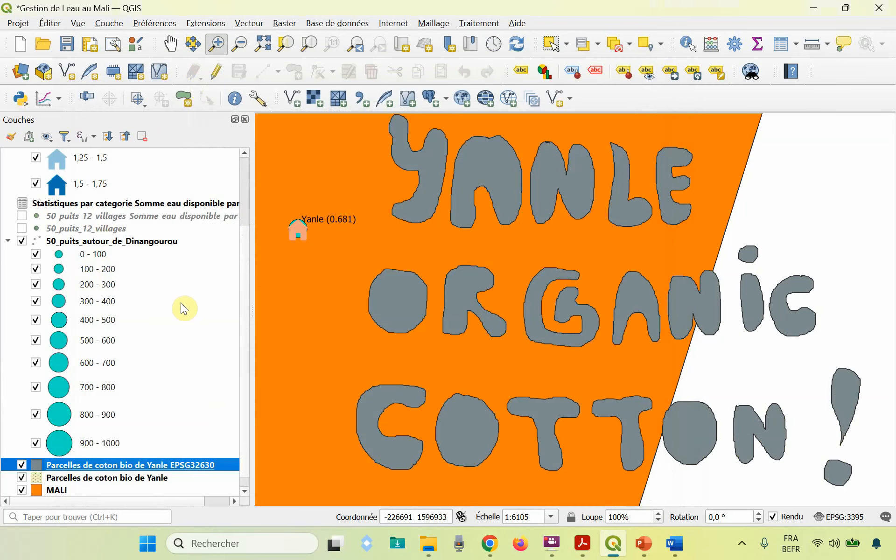
left_click(65, 46)
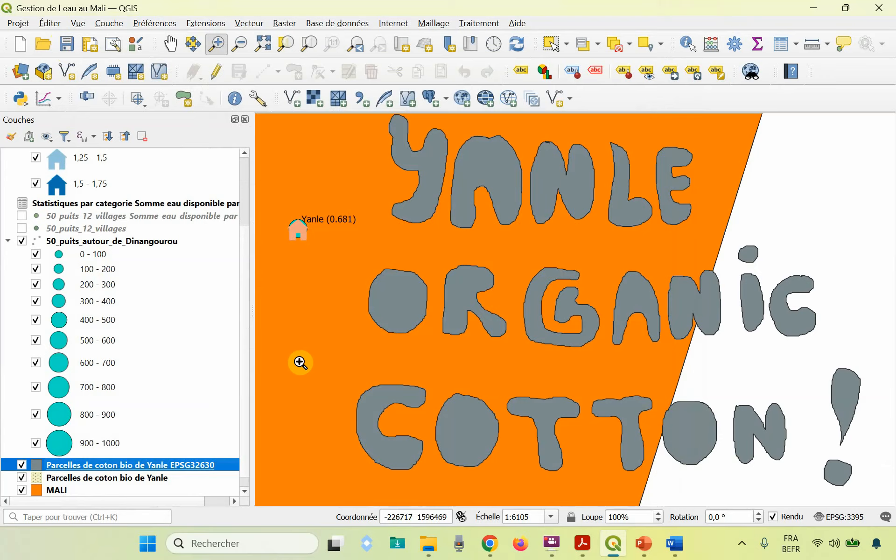
Set up a new decimal field SUPERFICIE with length 7 and precision 3 in the reprojected parcels table's field calculator
right_click(117, 466)
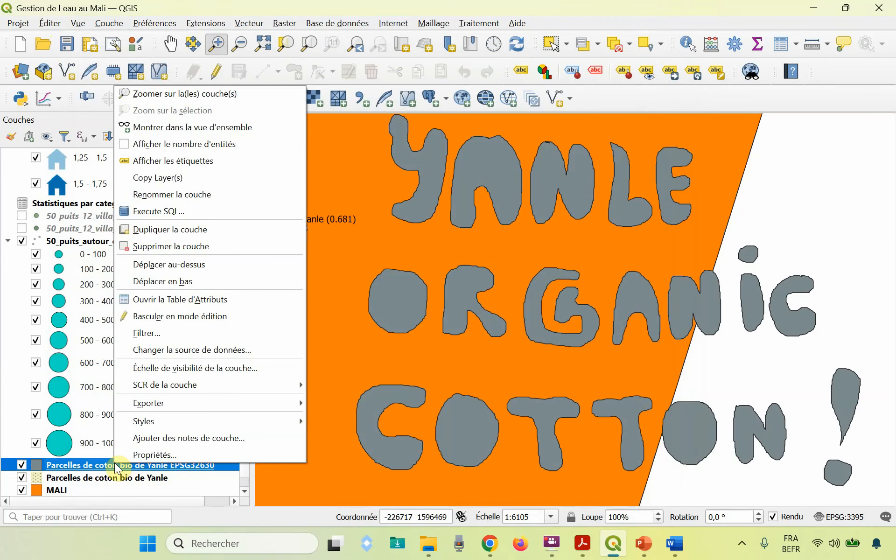
left_click(215, 301)
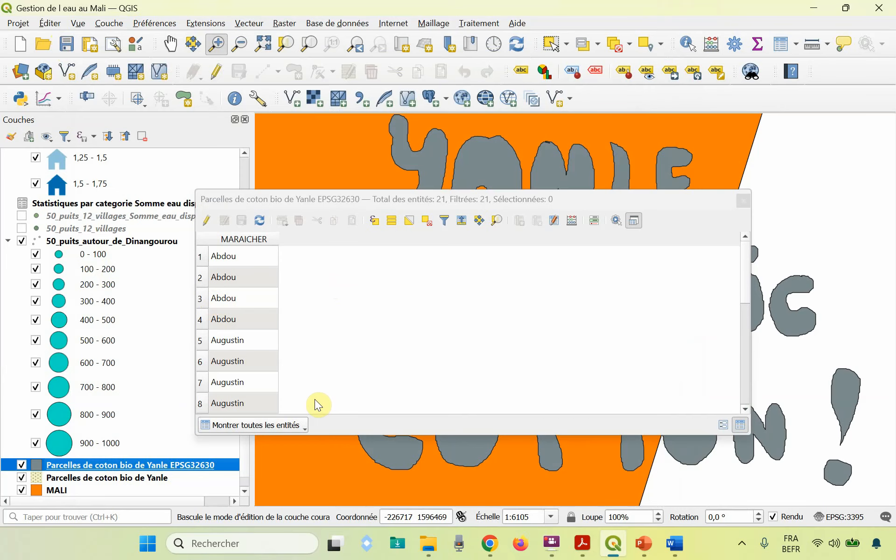
left_click(573, 222)
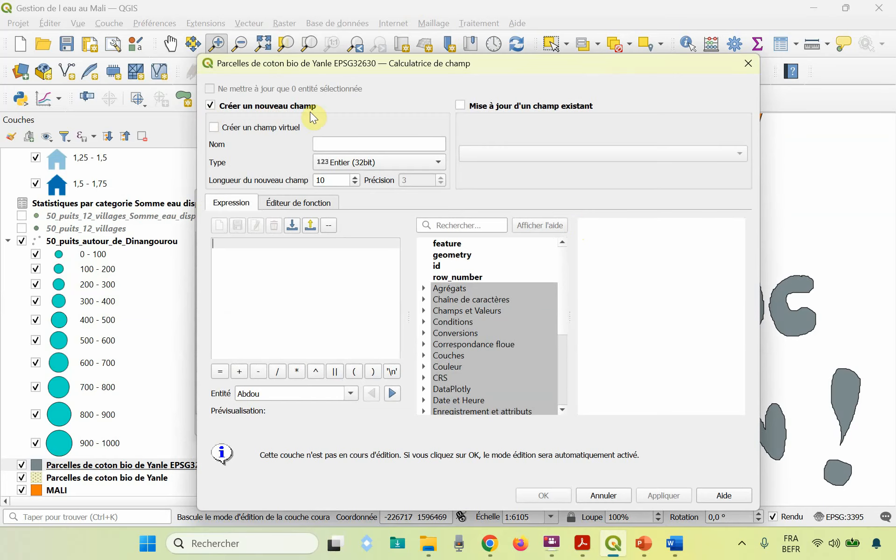
left_click(335, 143)
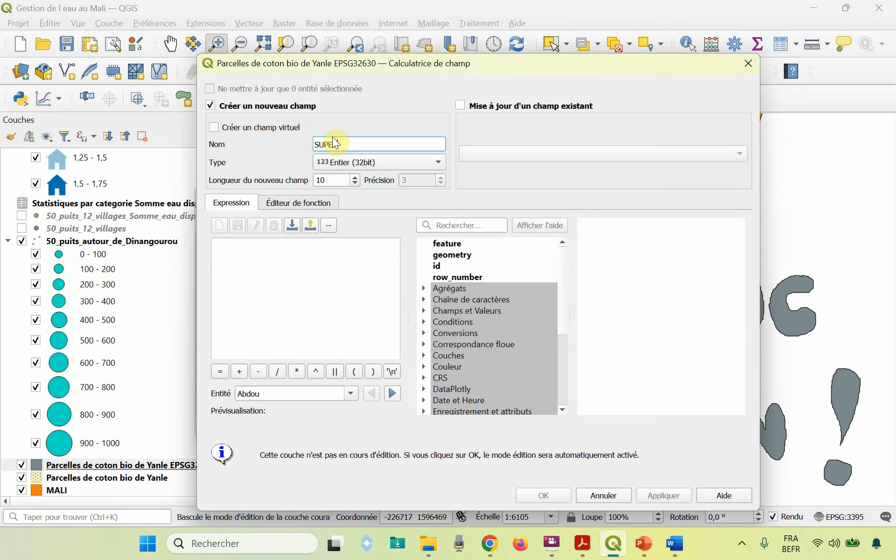
left_click(439, 161)
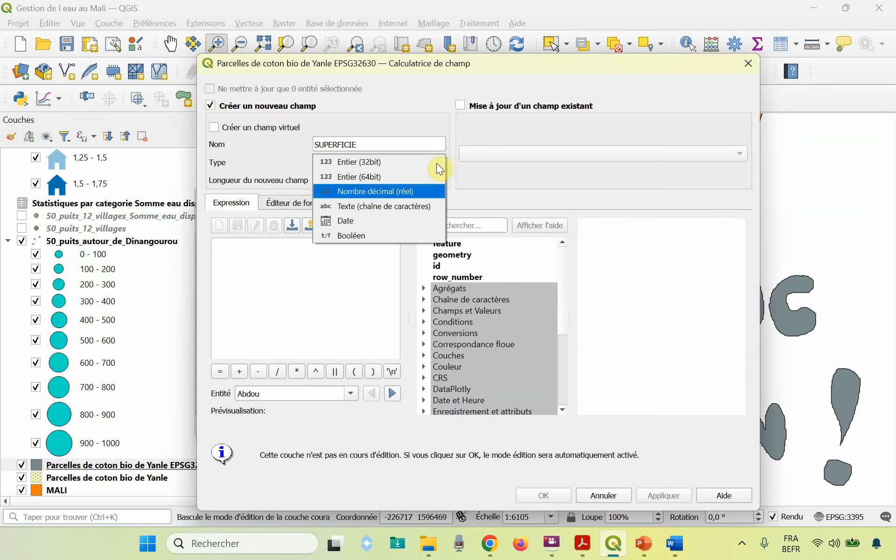
left_click(403, 194)
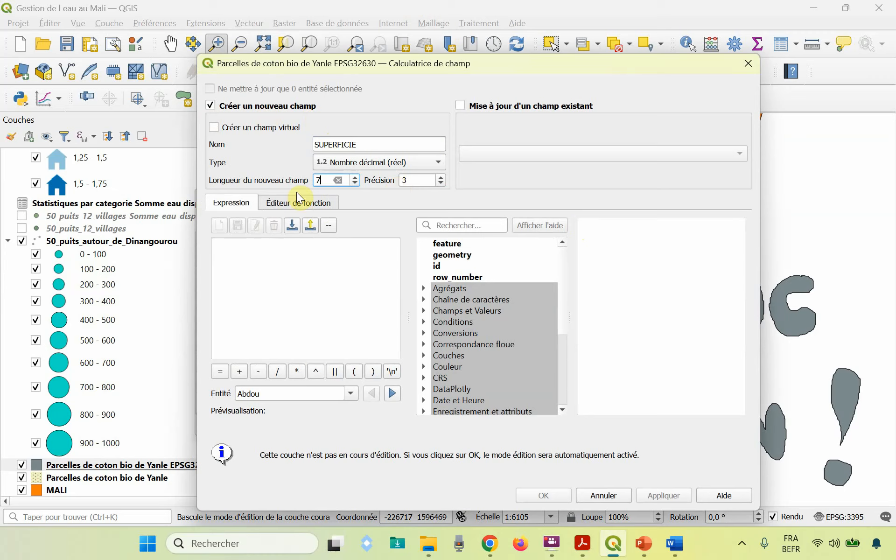
key("BackSpace")
type("7")
left_click(414, 178)
Search the functions for area, compare the definitions of $area and area, and calculate the SUPERFICIE field with the expression $area
left_click(464, 225)
type("a")
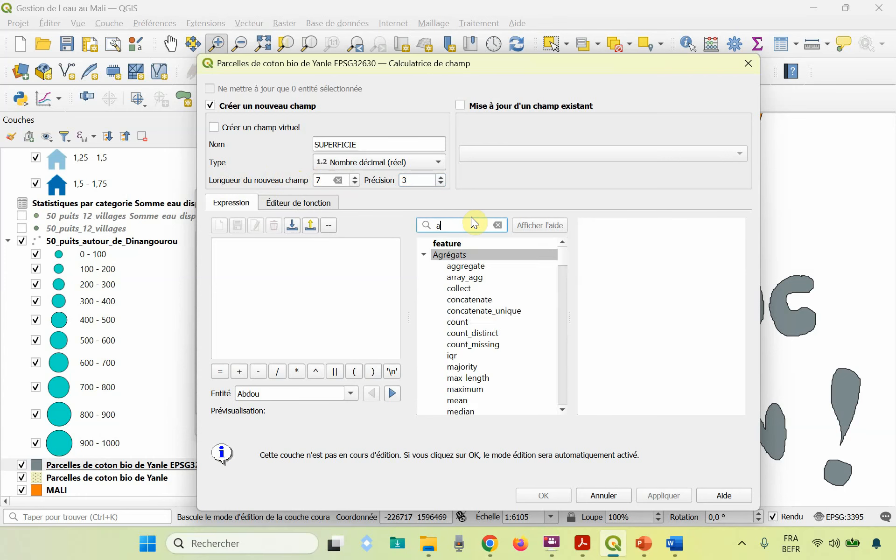
type("rea")
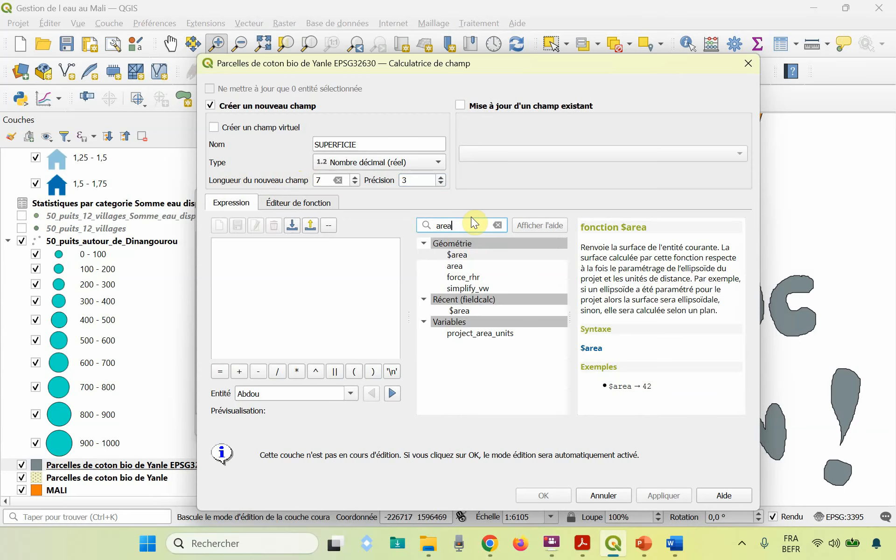
left_click(457, 267)
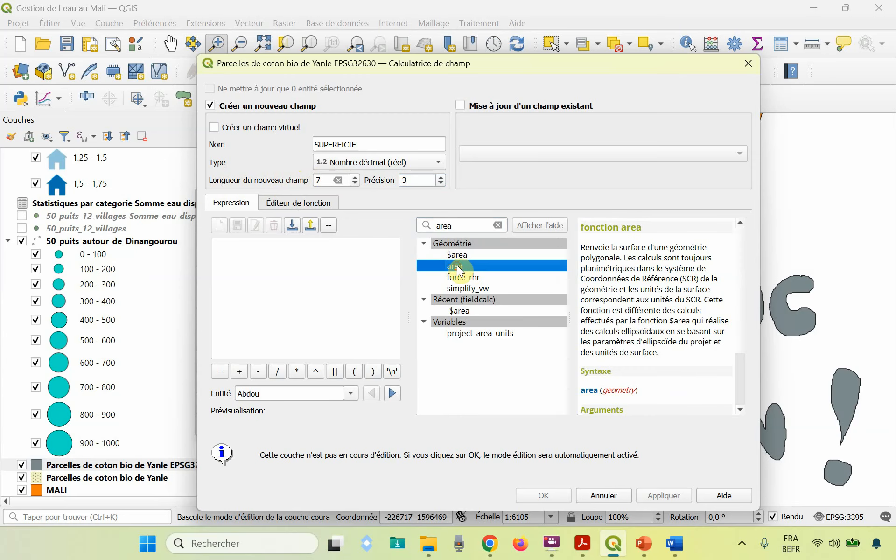
left_click(472, 256)
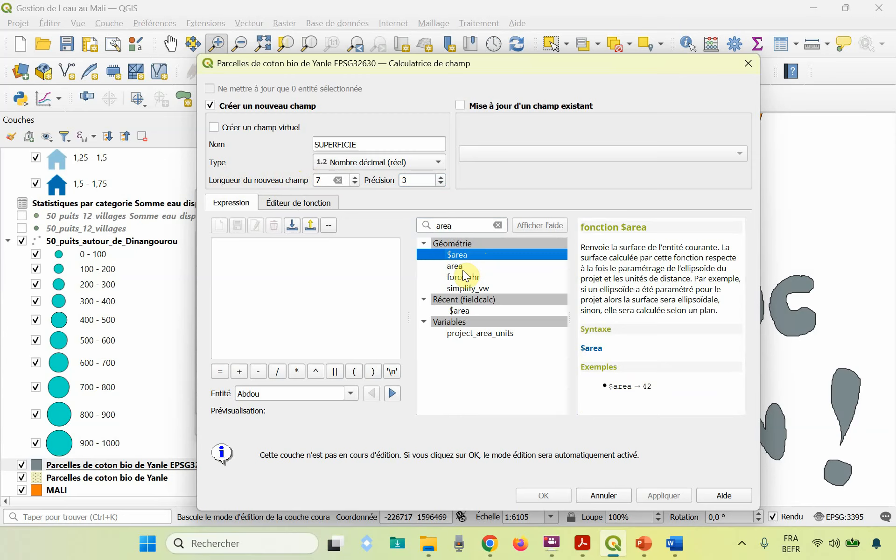
left_click(463, 268)
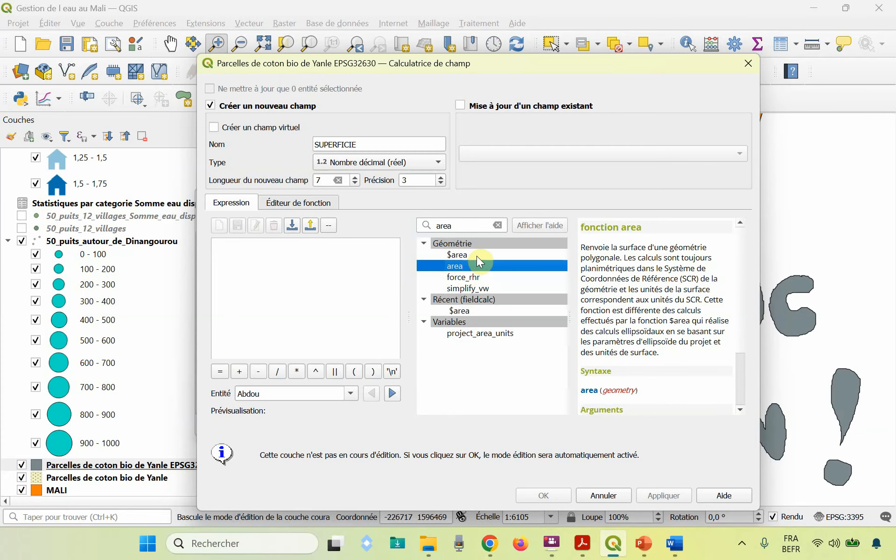
left_click(477, 255)
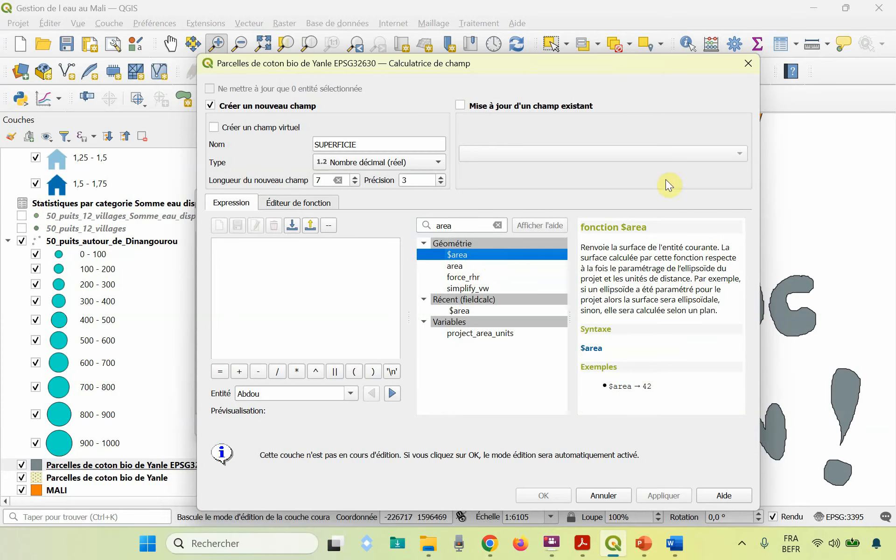
key("alt+Tab")
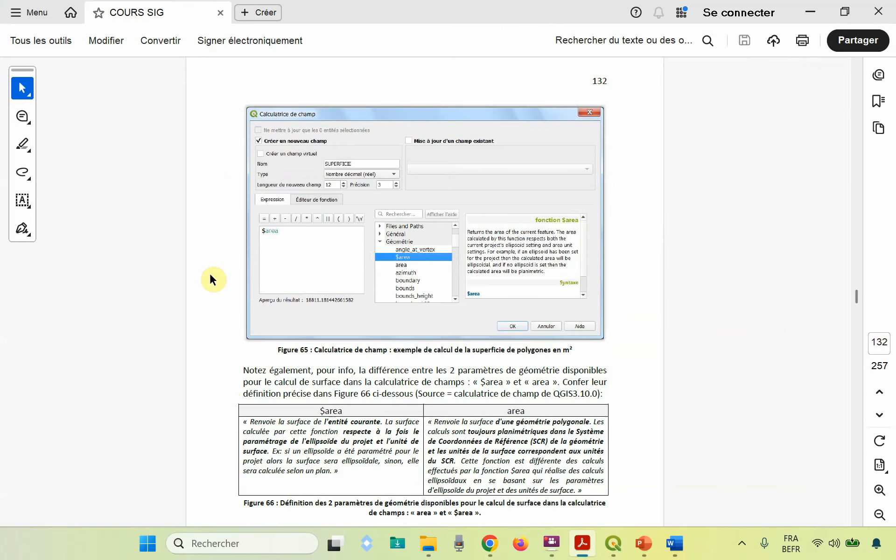
left_click(812, 13)
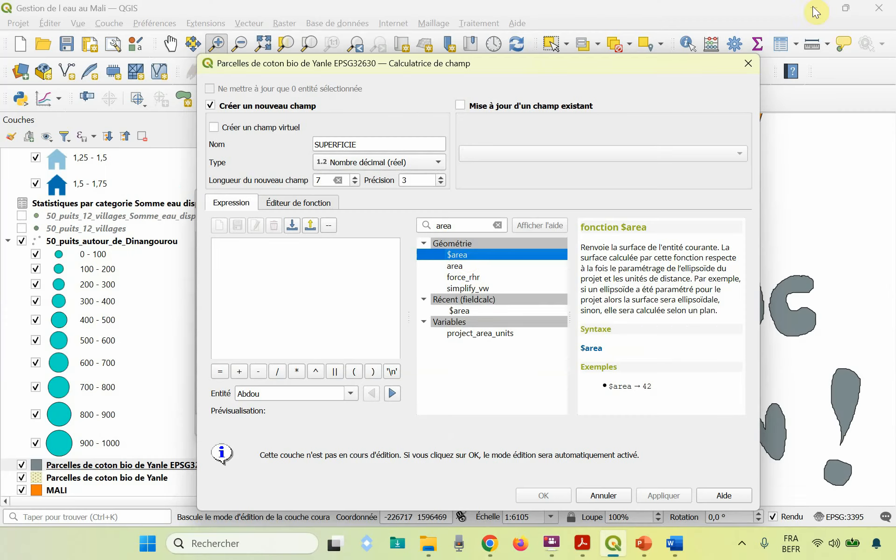
double_click(466, 254)
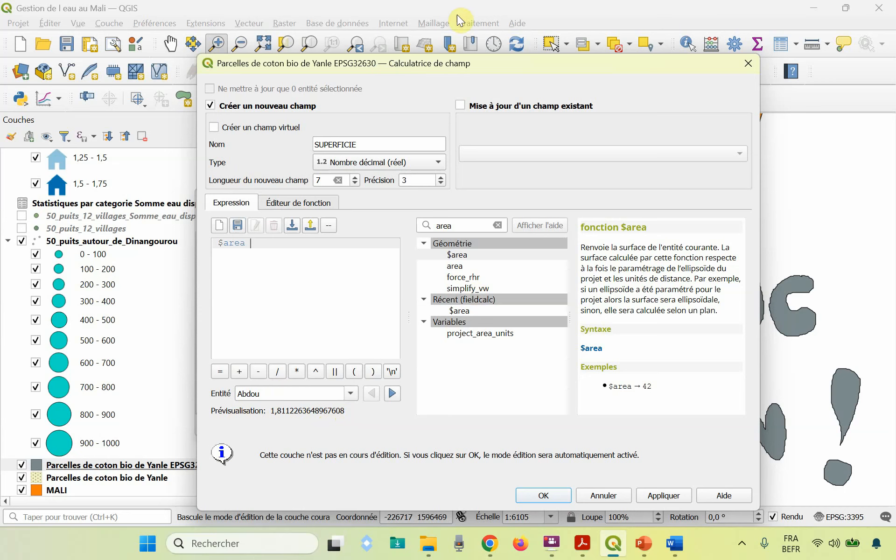
left_click(544, 496)
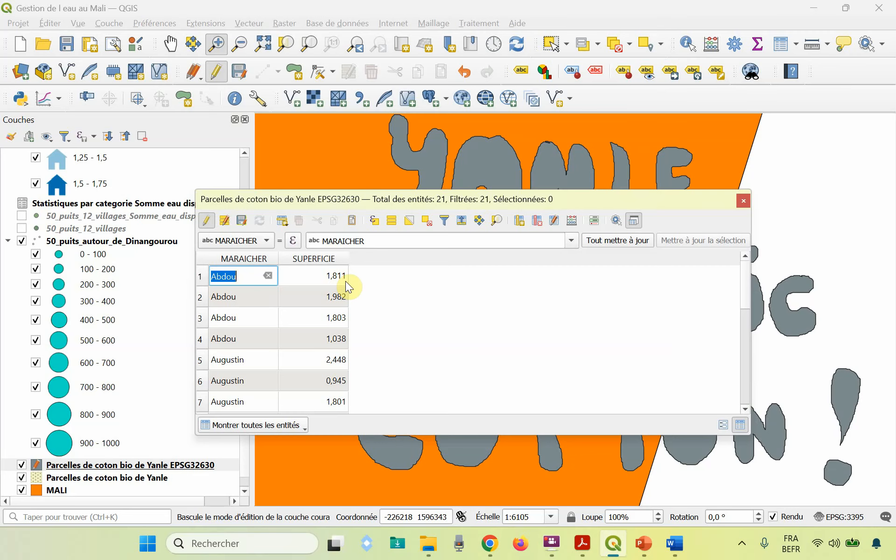
Set up another new decimal field named PERIMETRE with length 15 and precision 0 in the field calculator
left_click(573, 219)
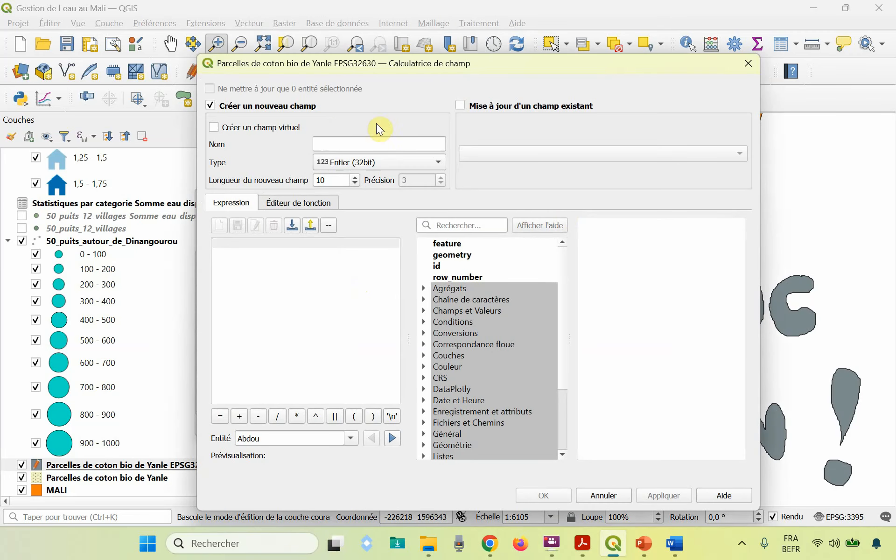
left_click(377, 144)
type("PERIMETRE")
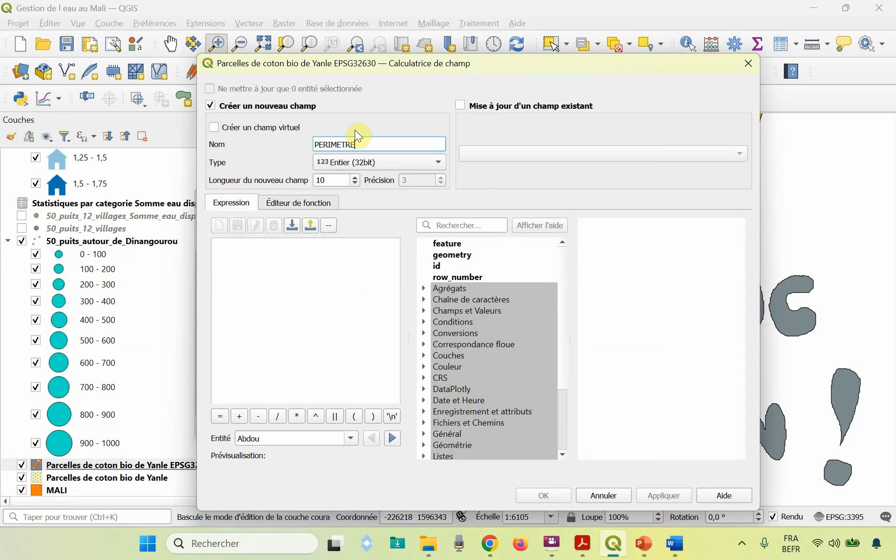
left_click(405, 162)
left_click(396, 191)
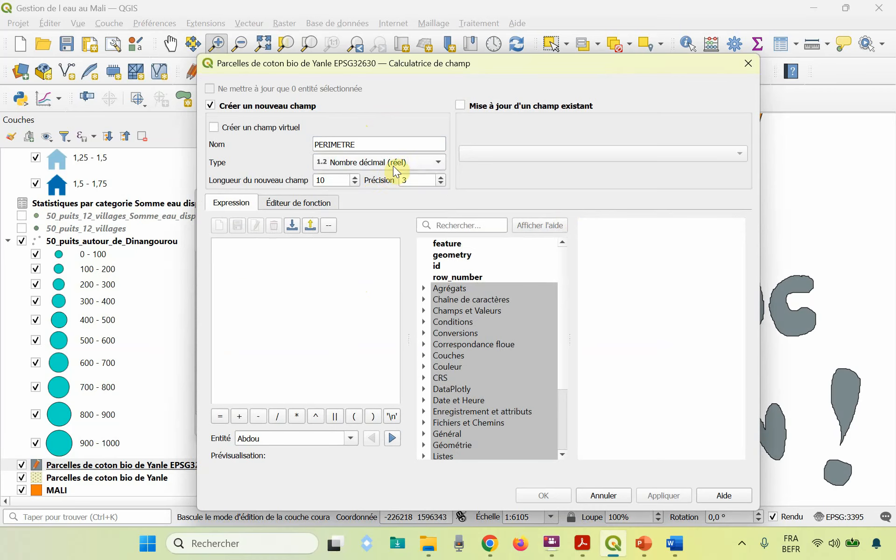
left_click(393, 166)
left_click(393, 165)
left_click(338, 175)
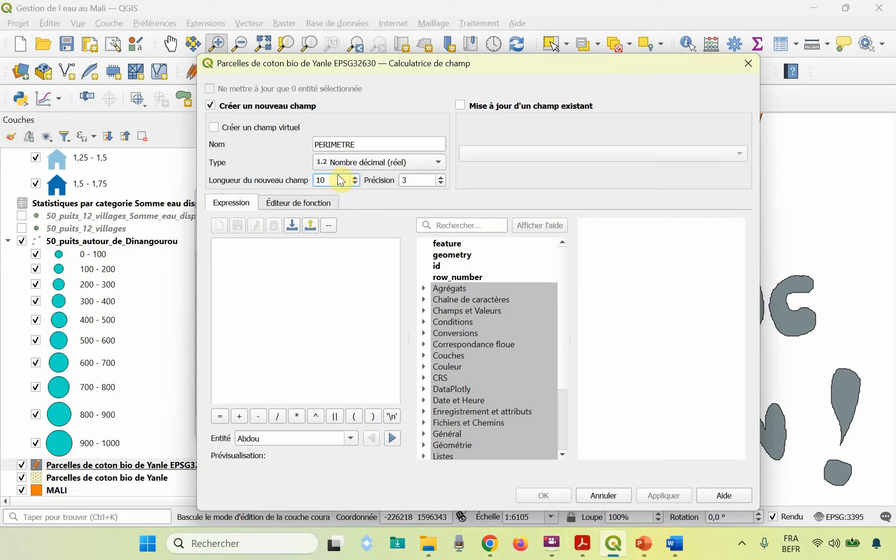
key("Delete")
key("Delete")
type("15")
left_click(414, 176)
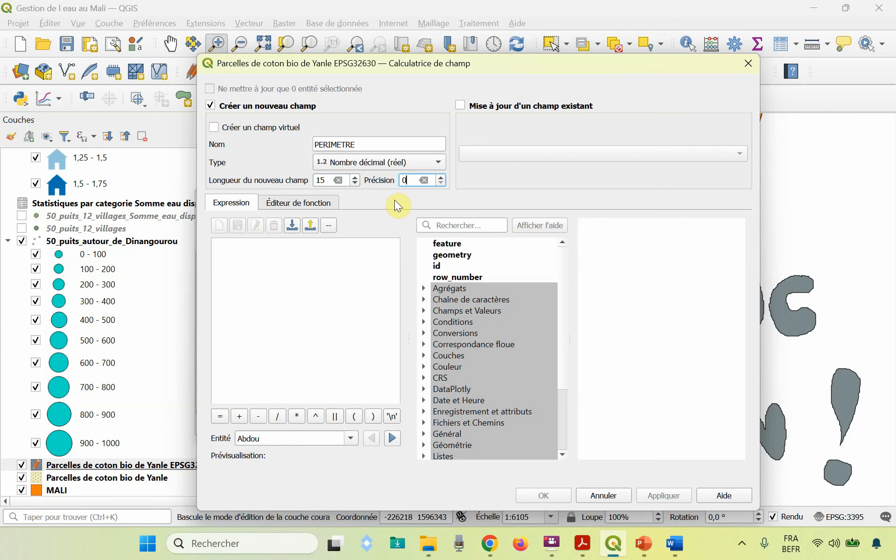
Calculate the PERIMETRE field with the expression $perimeter, save the layer edits and end the editing session
left_click(456, 223)
type("perimet")
left_click(471, 255)
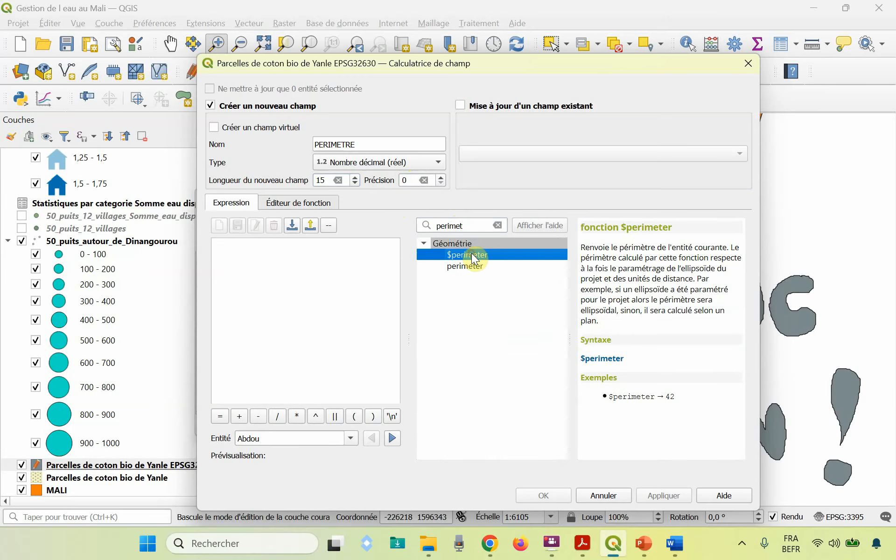
left_click(469, 266)
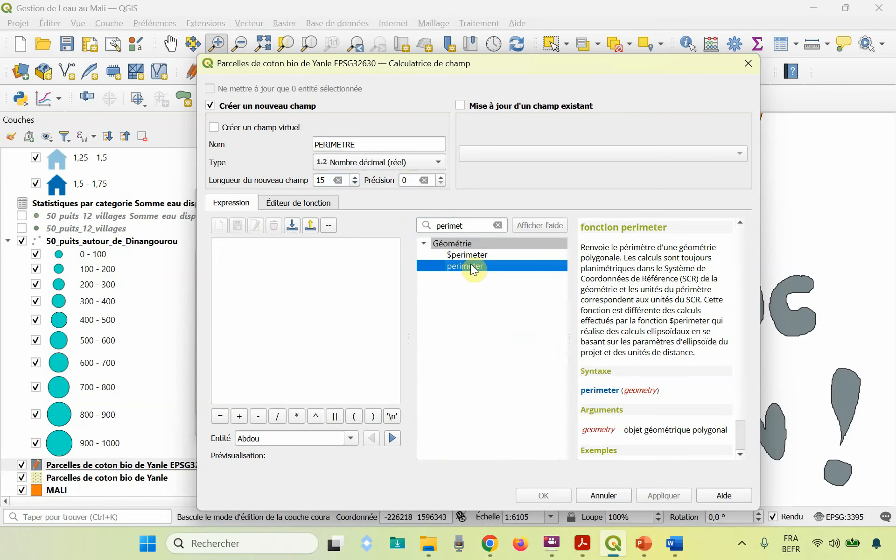
double_click(480, 256)
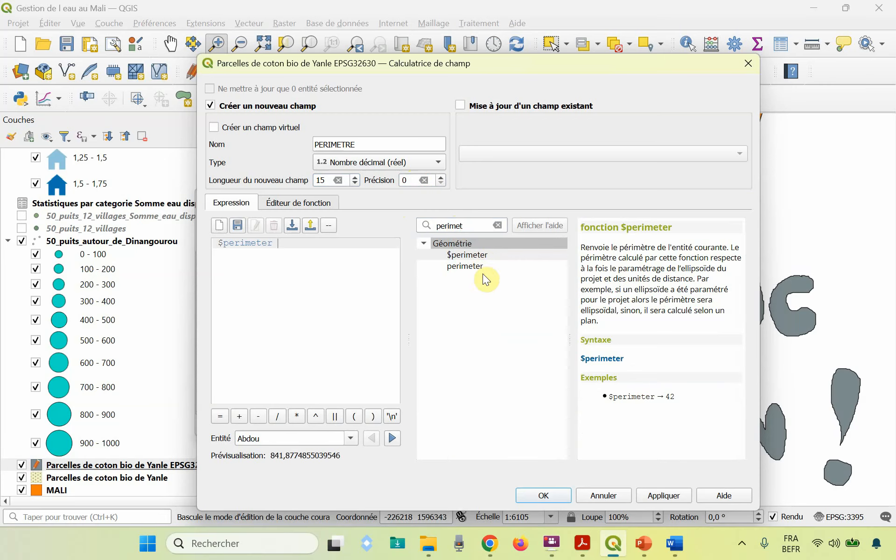
left_click(544, 496)
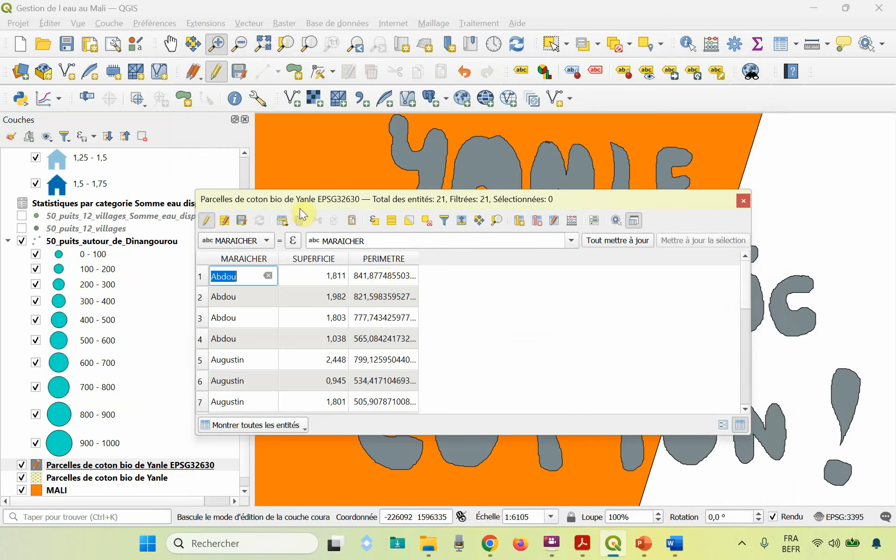
left_click(242, 220)
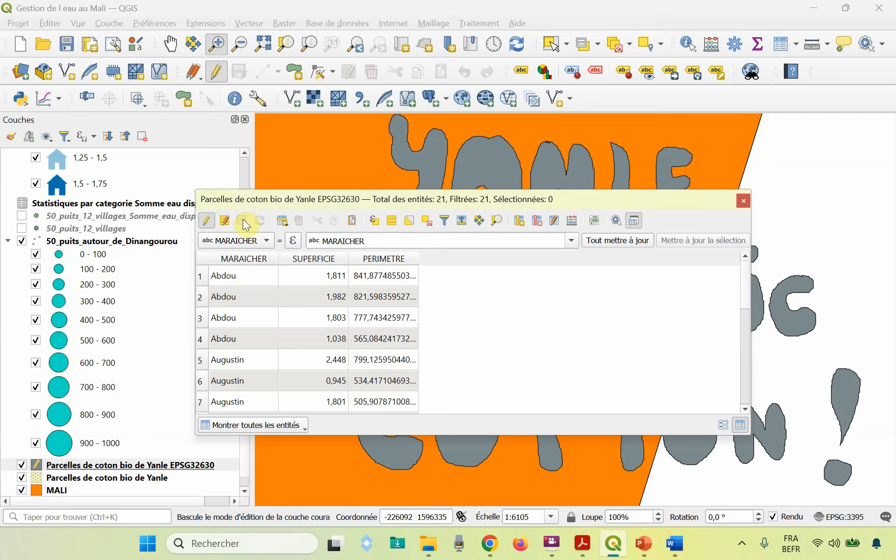
left_click(205, 220)
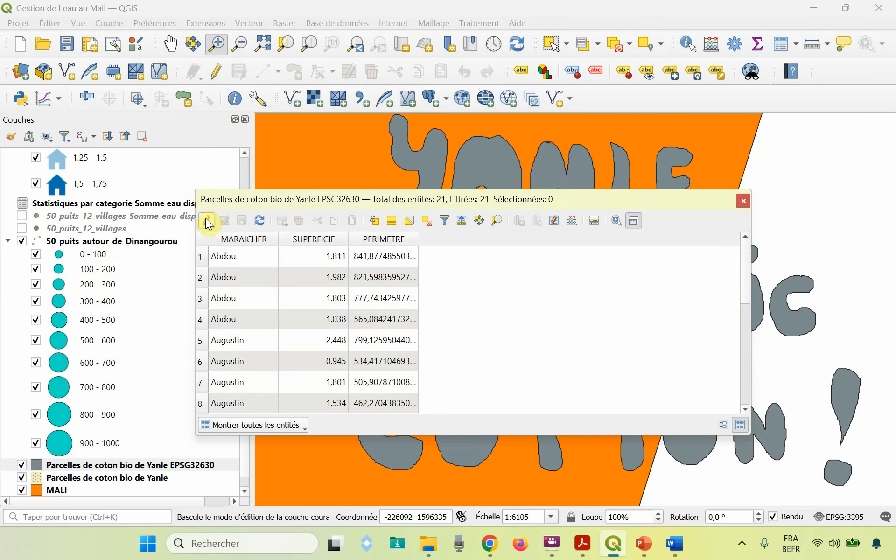